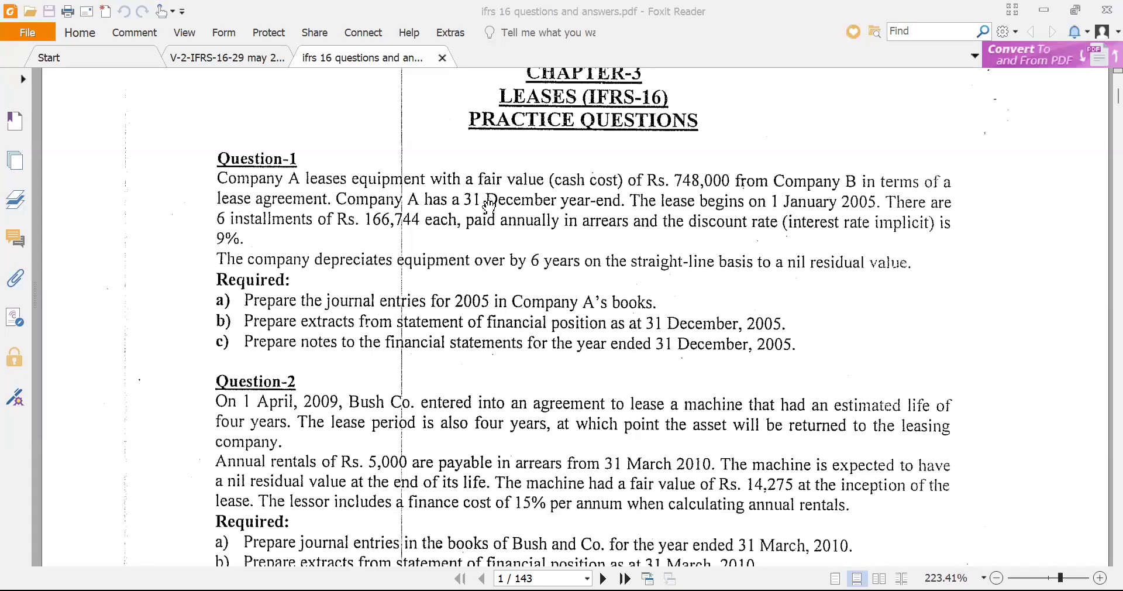
# Switch to the "solution to leases-ICMA" workbook in Excel and enter "fair value" in C4 with 2000000 in D4.
pyautogui.click(245, 52)
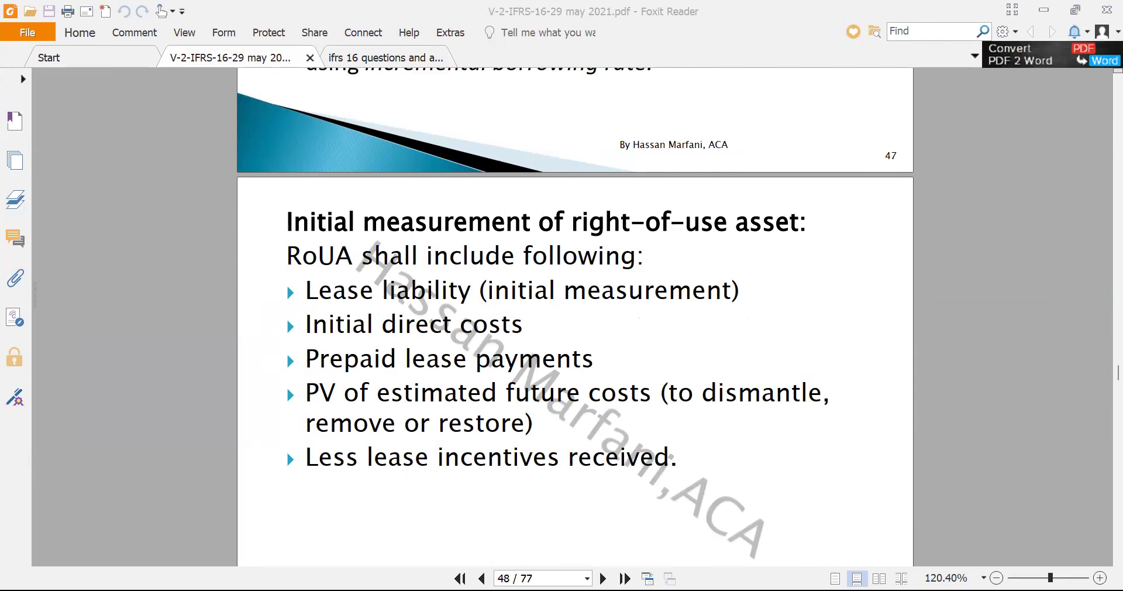
pyautogui.hotkey('alt', 'Tab')
pyautogui.click(178, 226)
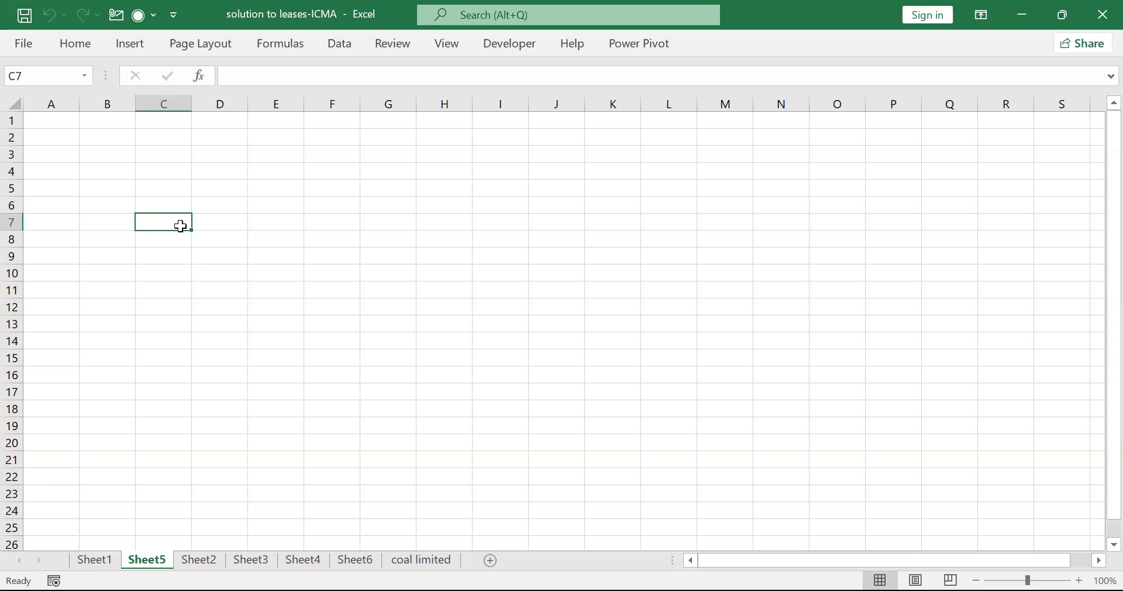
pyautogui.press('Up')
pyautogui.press('Up')
pyautogui.press('Up')
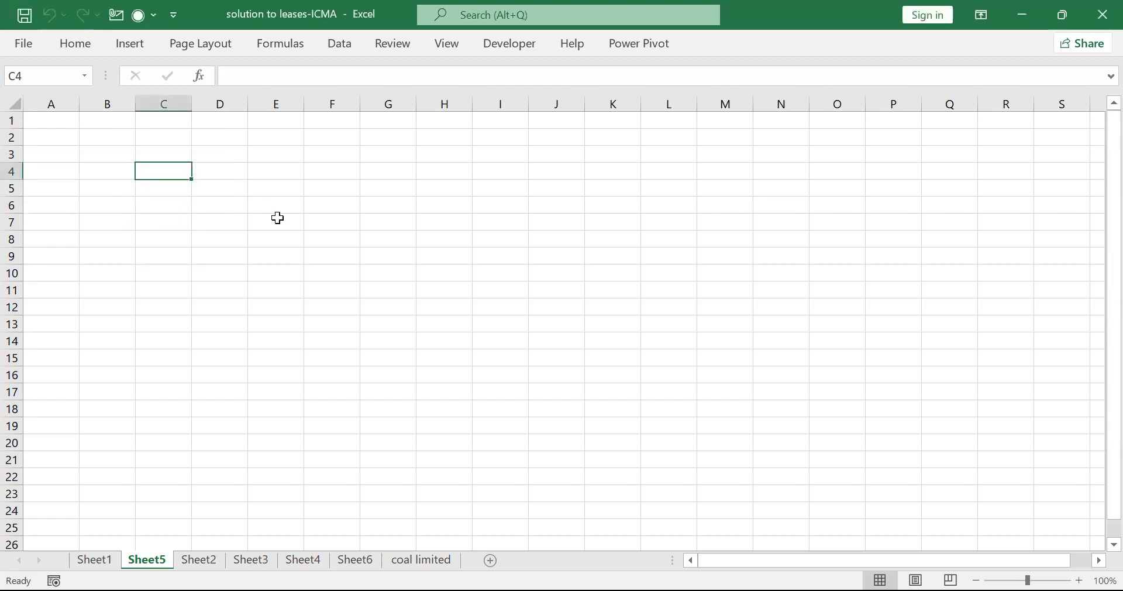
pyautogui.write('fa')
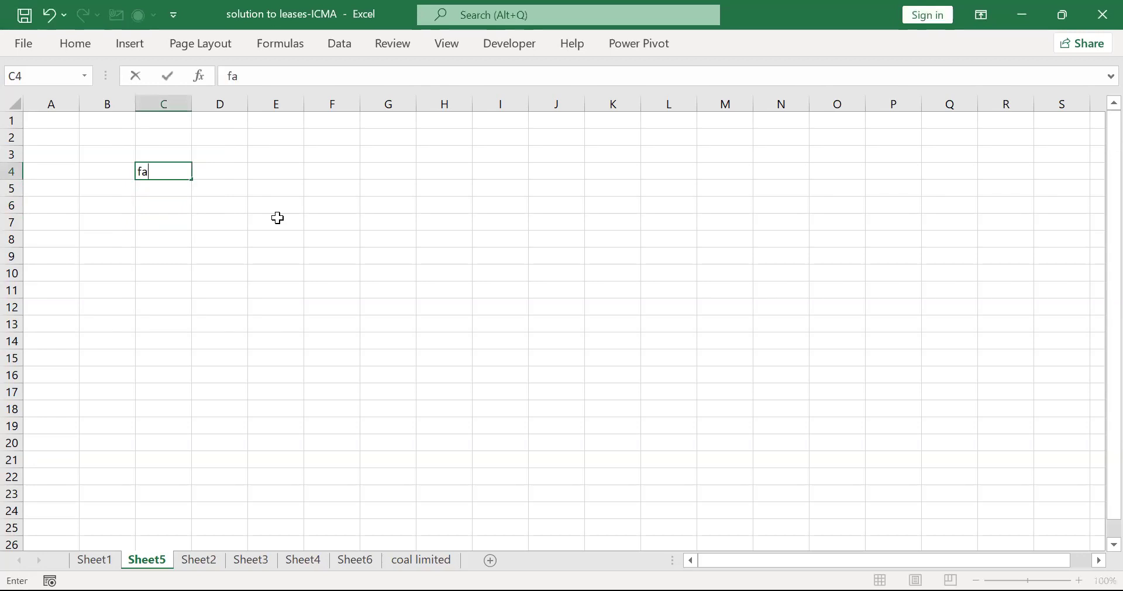
pyautogui.write('ir value')
pyautogui.press('Tab')
pyautogui.write('2000')
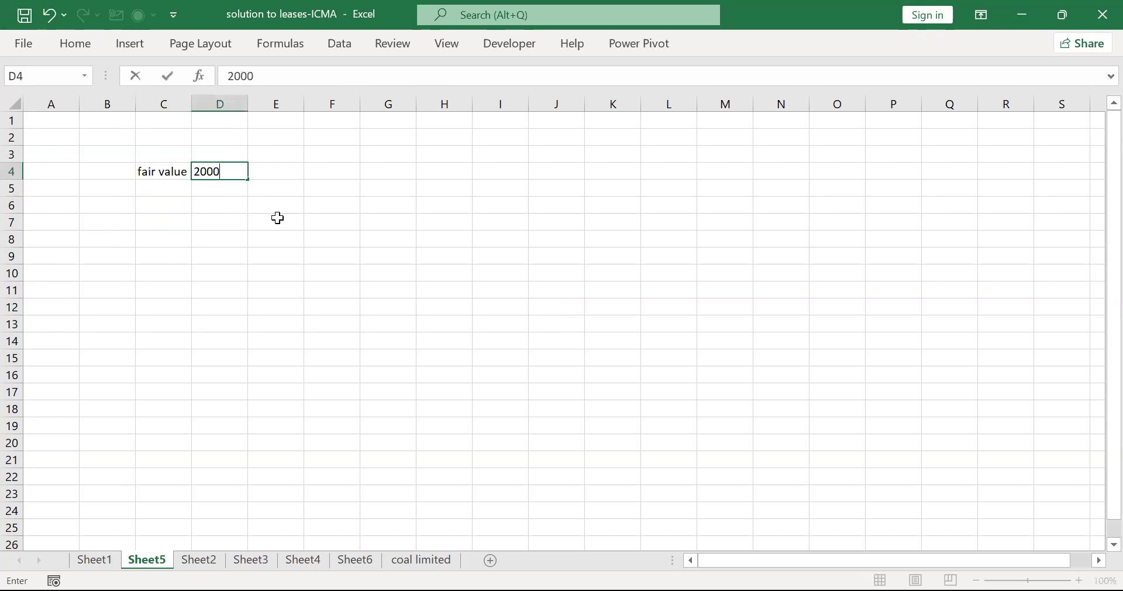
pyautogui.write('000')
pyautogui.press('Return')
# Format the fair value in D4 with thousands separators and no decimal places.
pyautogui.press('Up')
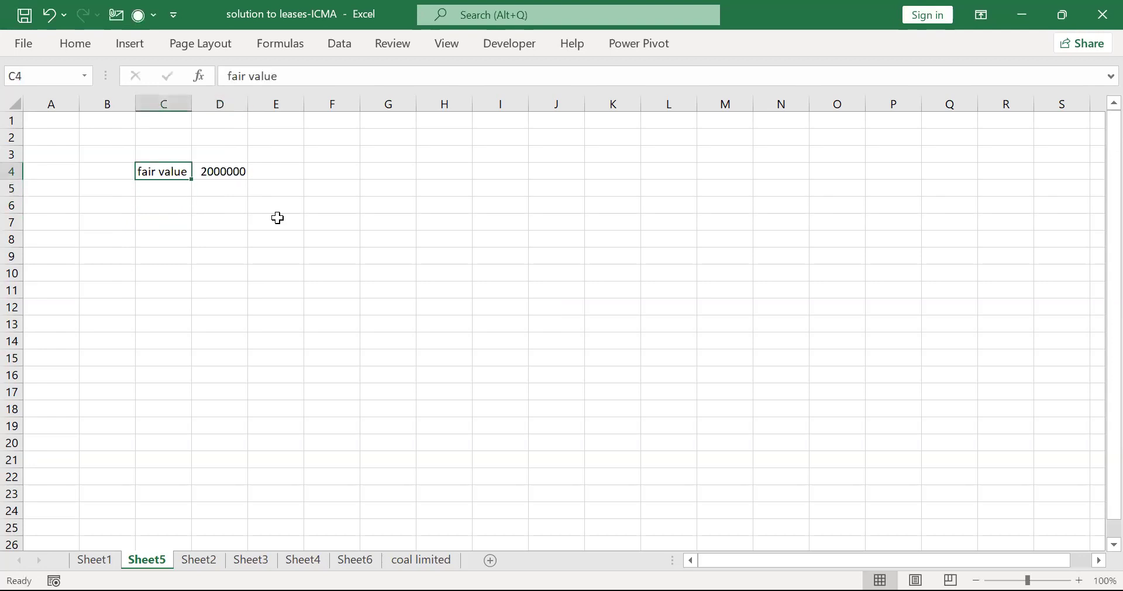
pyautogui.press('Right')
pyautogui.press('alt')
pyautogui.press('Escape')
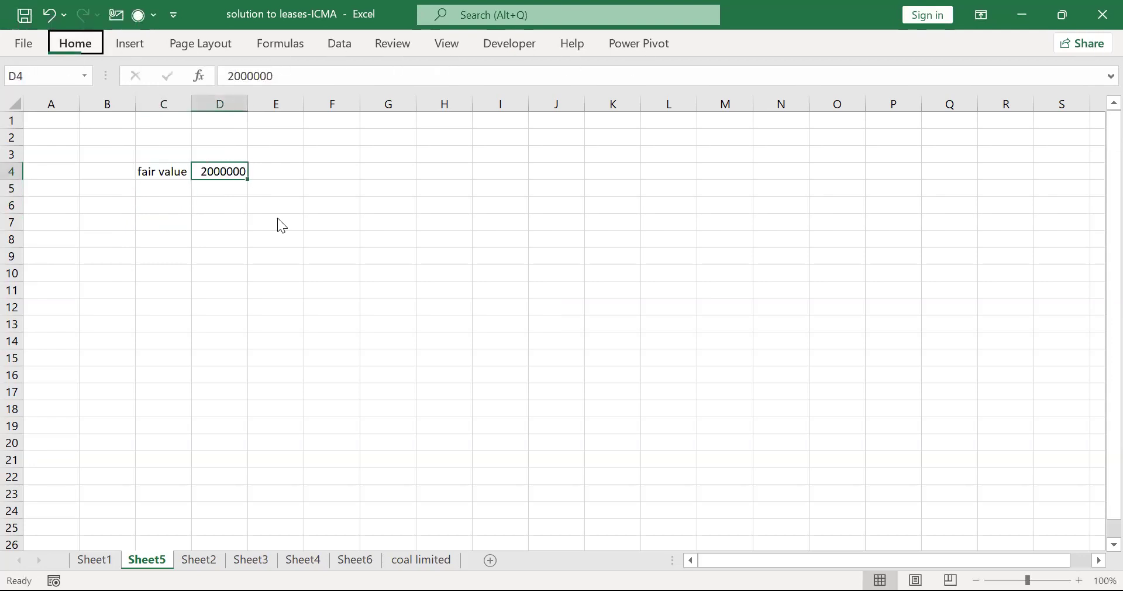
pyautogui.hotkey('alt', 'h')
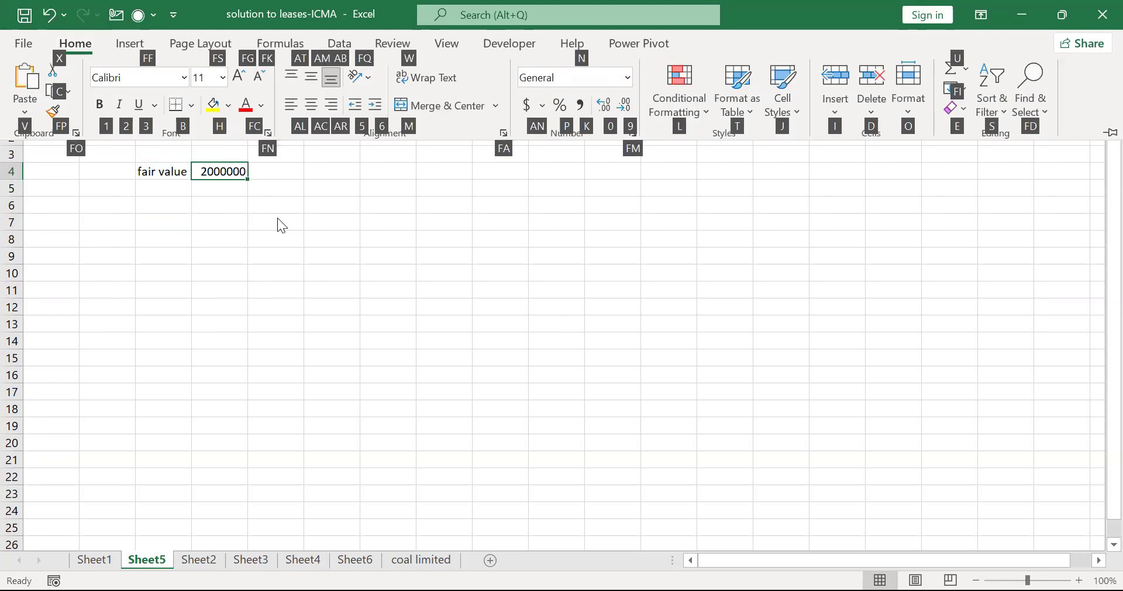
pyautogui.press('k')
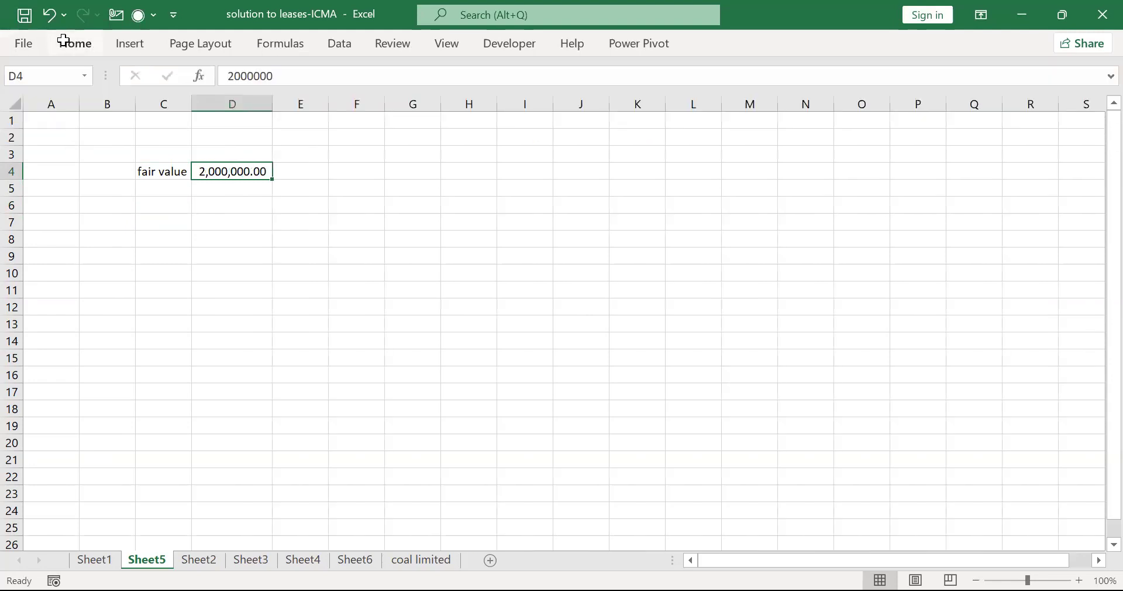
pyautogui.click(65, 42)
pyautogui.click(625, 104)
pyautogui.click(624, 104)
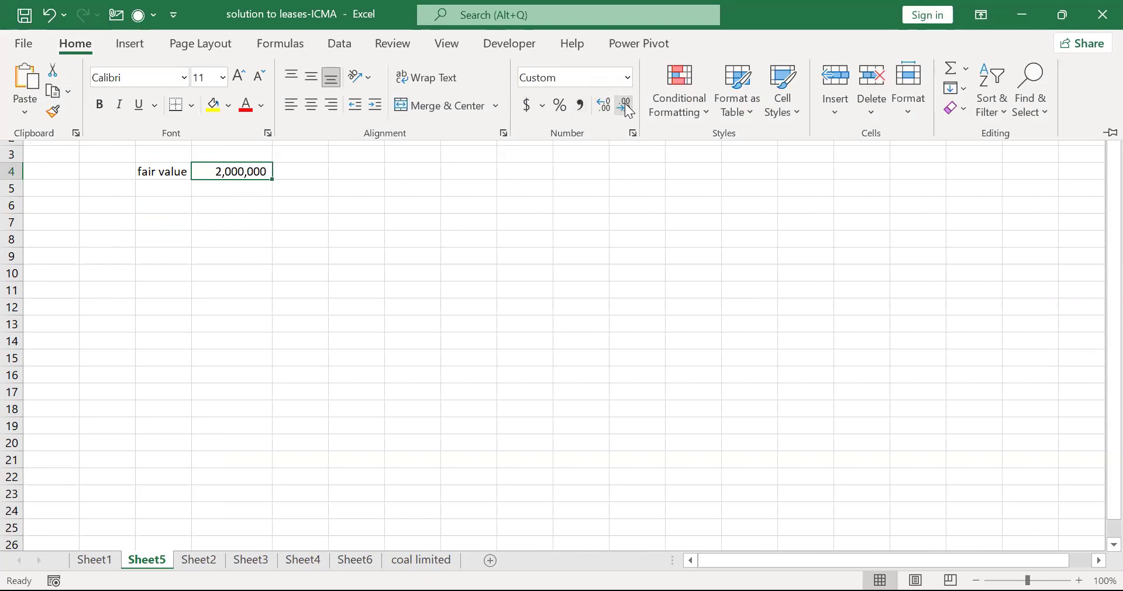
# Enter the label "lease term" in C6 and autofit column C to it.
pyautogui.click(331, 207)
pyautogui.press('Left')
pyautogui.press('Left')
pyautogui.press('Left')
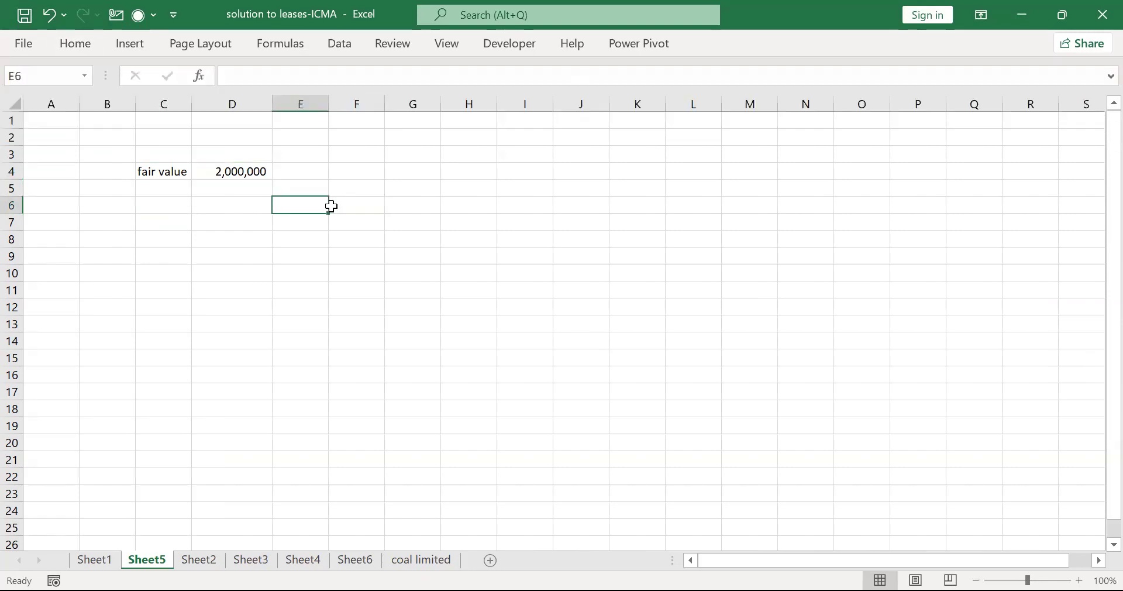
pyautogui.press('Up')
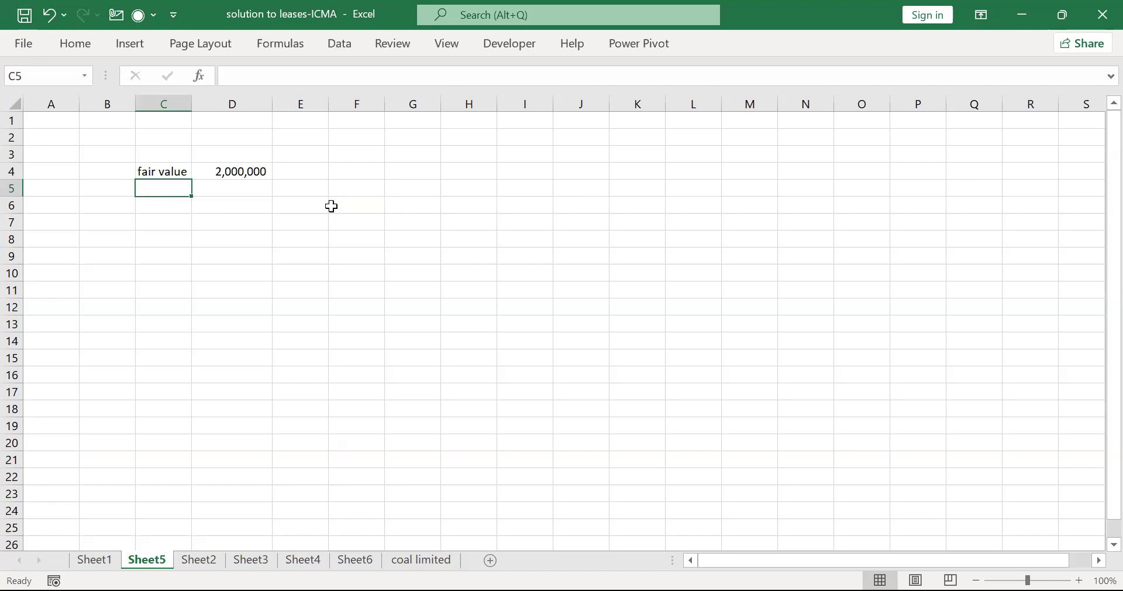
pyautogui.press('Down')
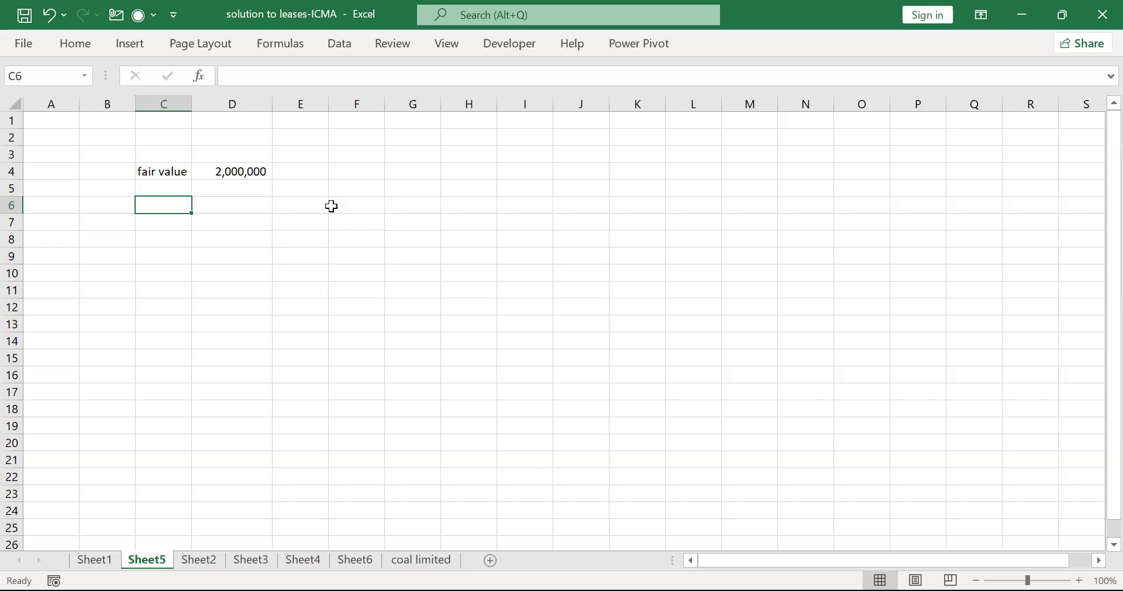
pyautogui.write('lease term')
pyautogui.press('Return')
pyautogui.press('Up')
pyautogui.press('alt')
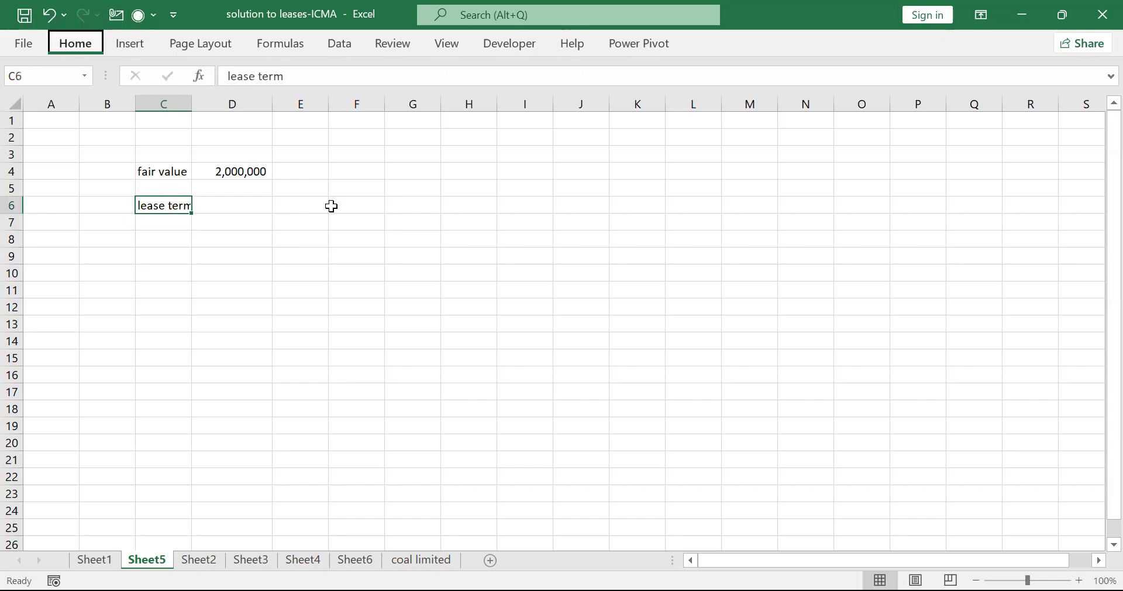
pyautogui.press('h')
pyautogui.press('o')
pyautogui.press('i')
# Enter 5 as the lease term in D6.
pyautogui.press('Right')
pyautogui.write('5')
pyautogui.press('Return')
pyautogui.press('Left')
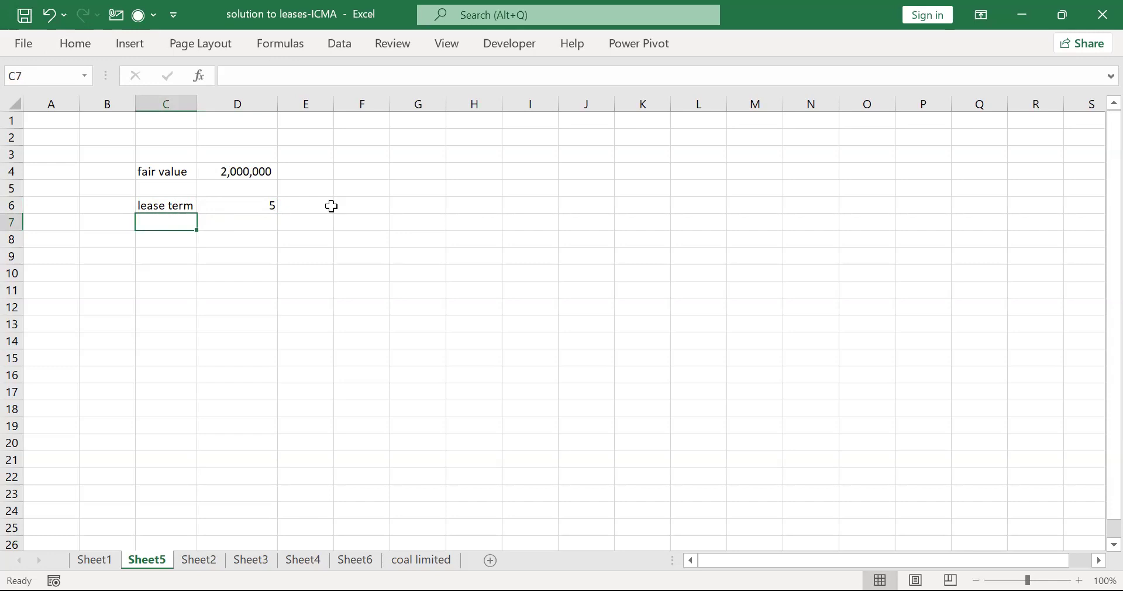
# Enter the label "Rentals" in C8 with the amount 500000/year in D8.
pyautogui.press('Down')
pyautogui.write('Rentals')
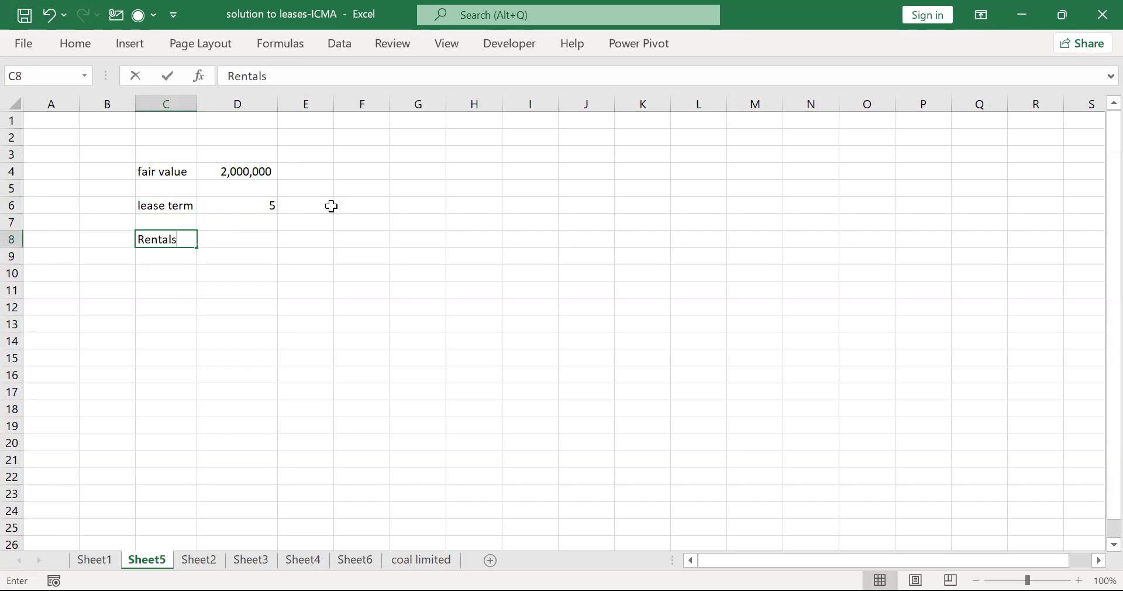
pyautogui.press('Tab')
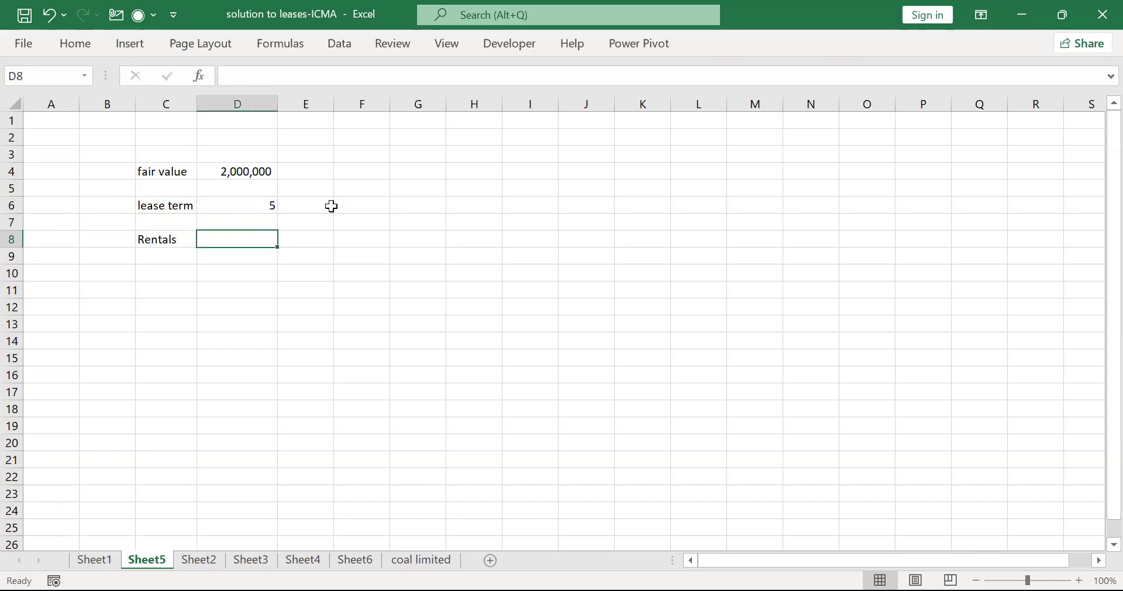
pyautogui.write('500,000')
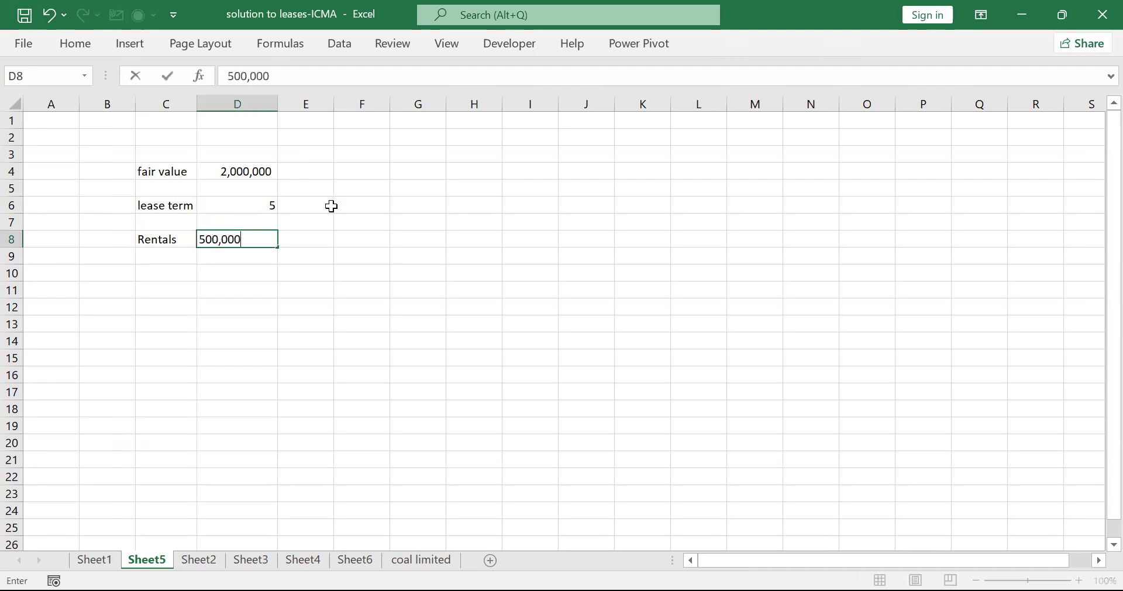
pyautogui.press('Return')
pyautogui.press('Up')
pyautogui.press('Right')
pyautogui.press('F2')
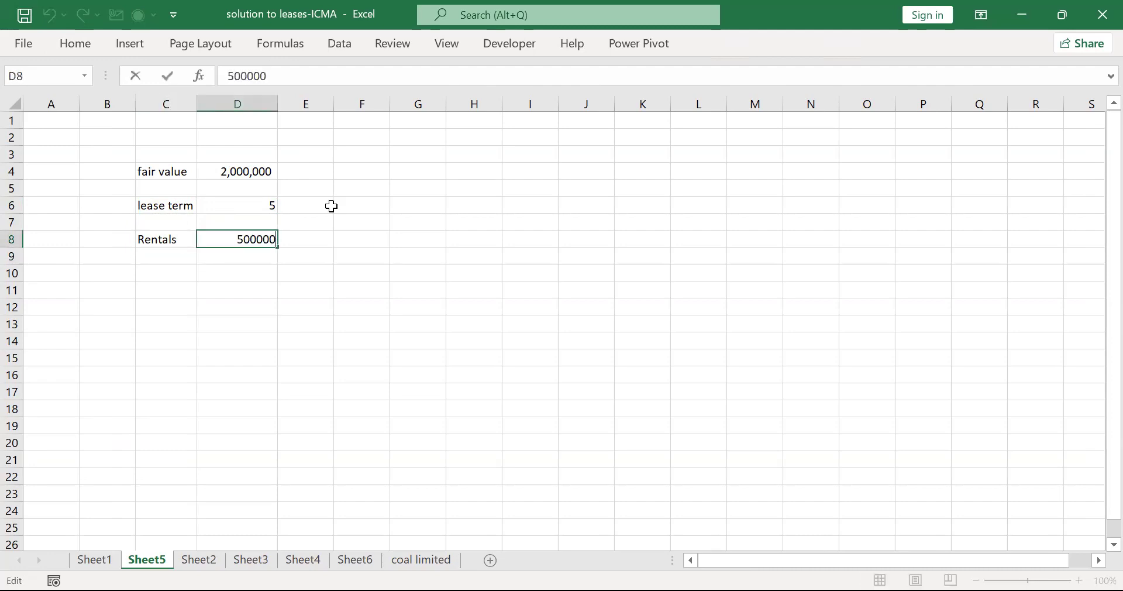
pyautogui.write('/year')
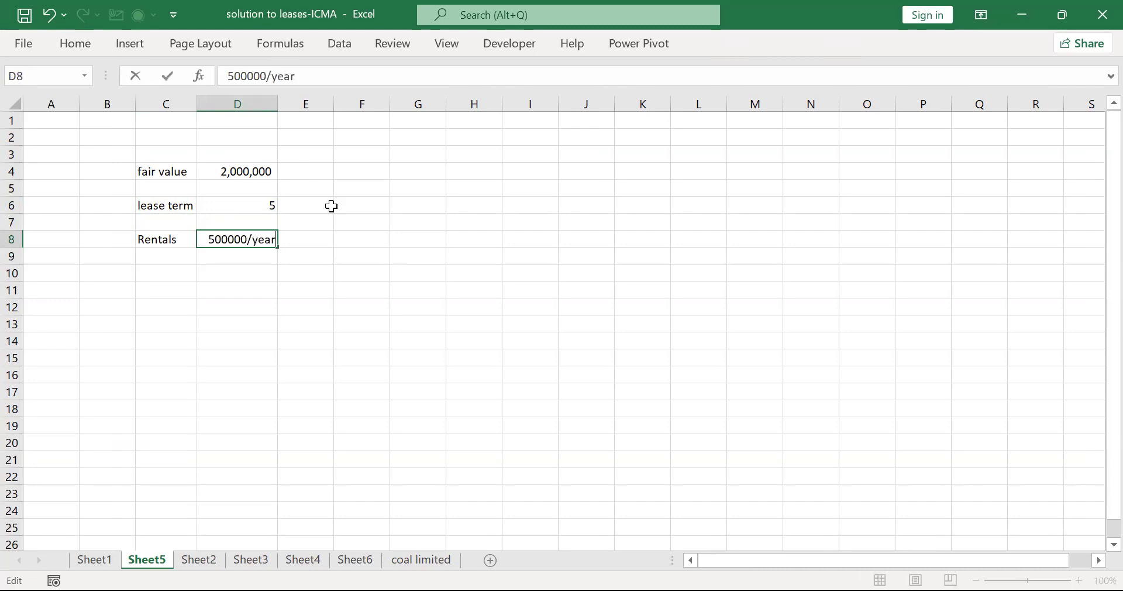
pyautogui.press('Return')
# Calculate the total rentals in E8 with the formula =500000*5.
pyautogui.press('Up')
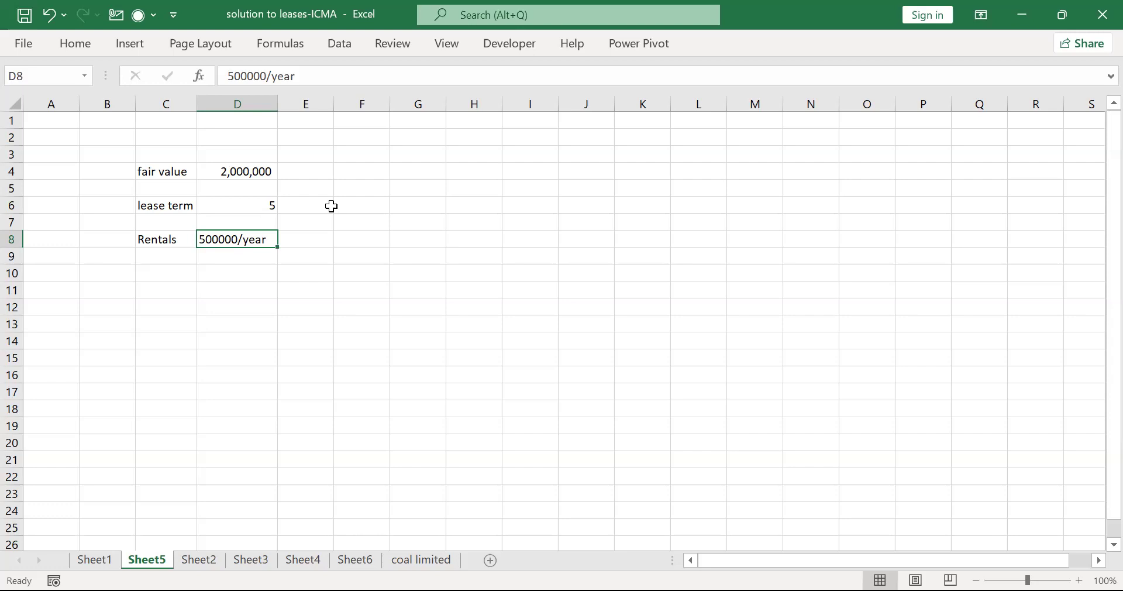
pyautogui.press('Right')
pyautogui.write('=')
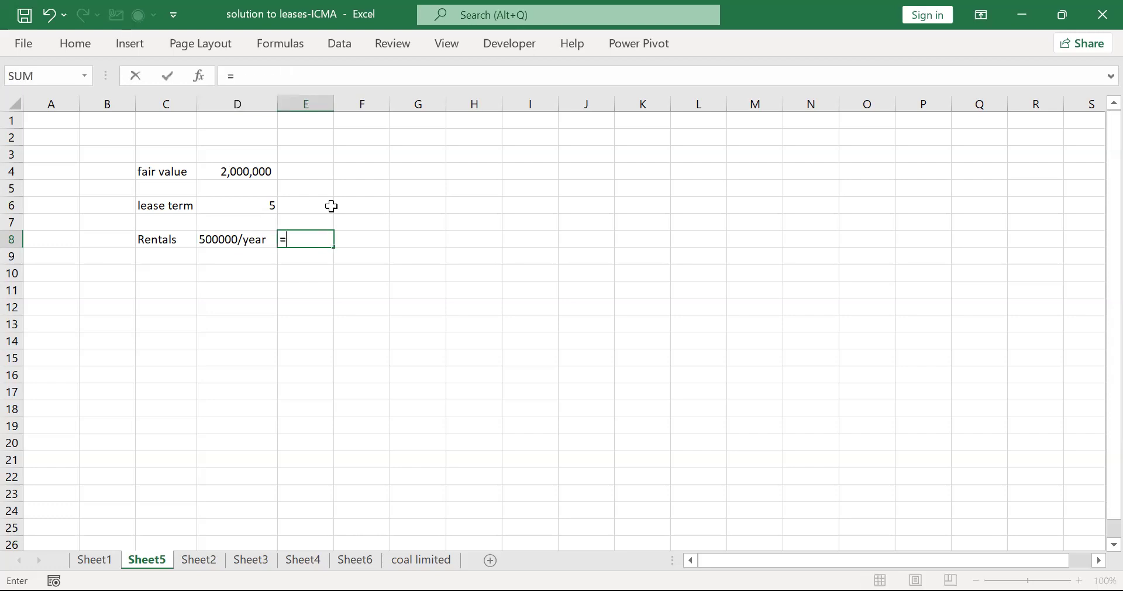
pyautogui.write('500,000*5')
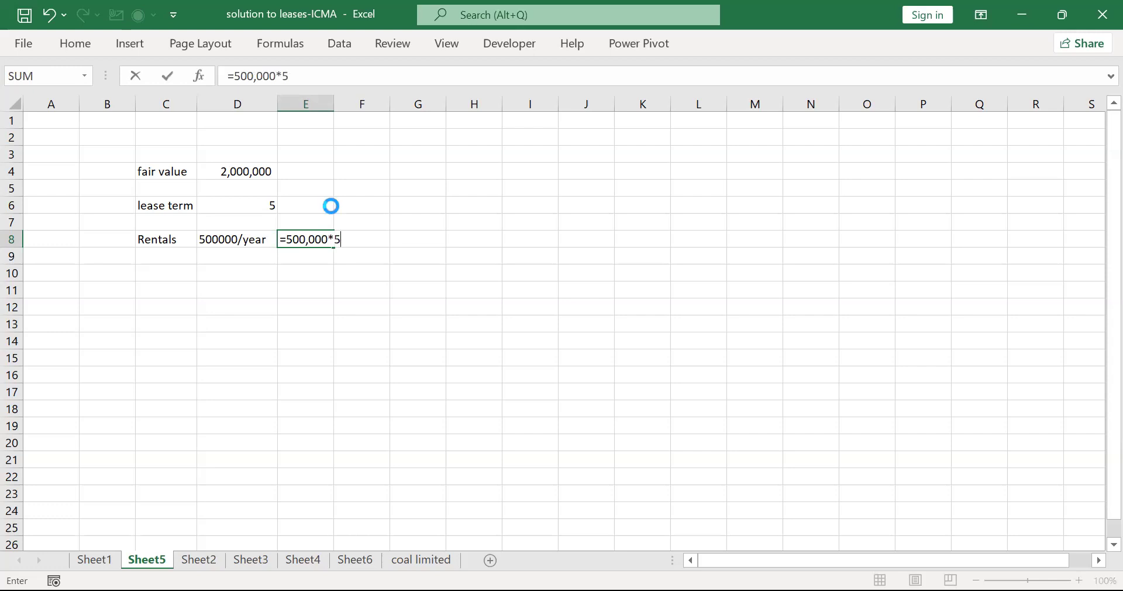
pyautogui.press('Return')
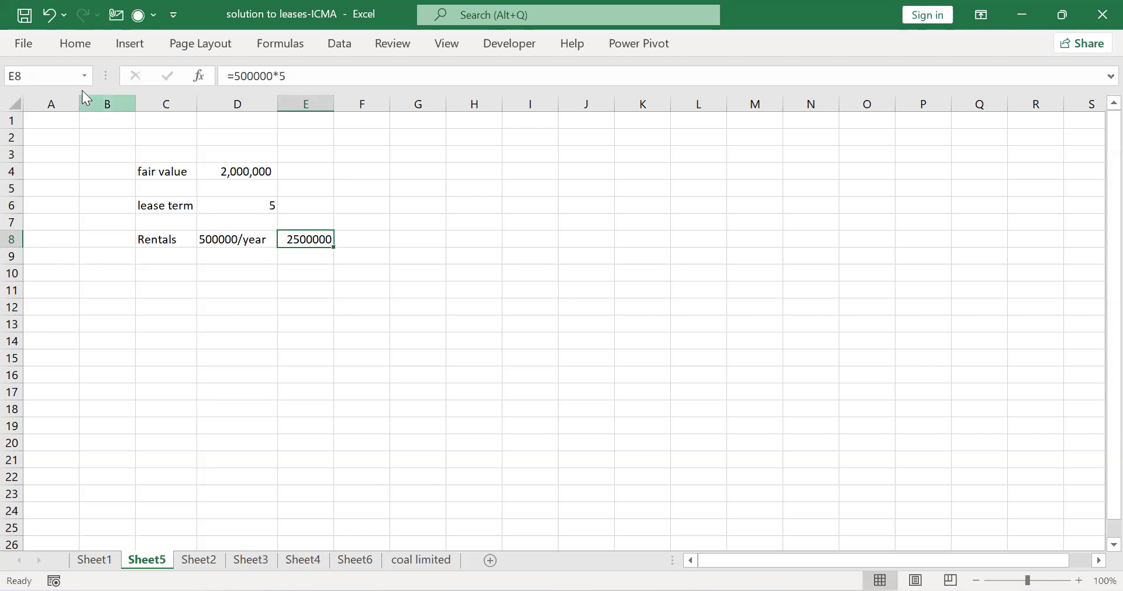
# Format the total rentals in E8 with thousands separators and no decimal places.
pyautogui.click(75, 44)
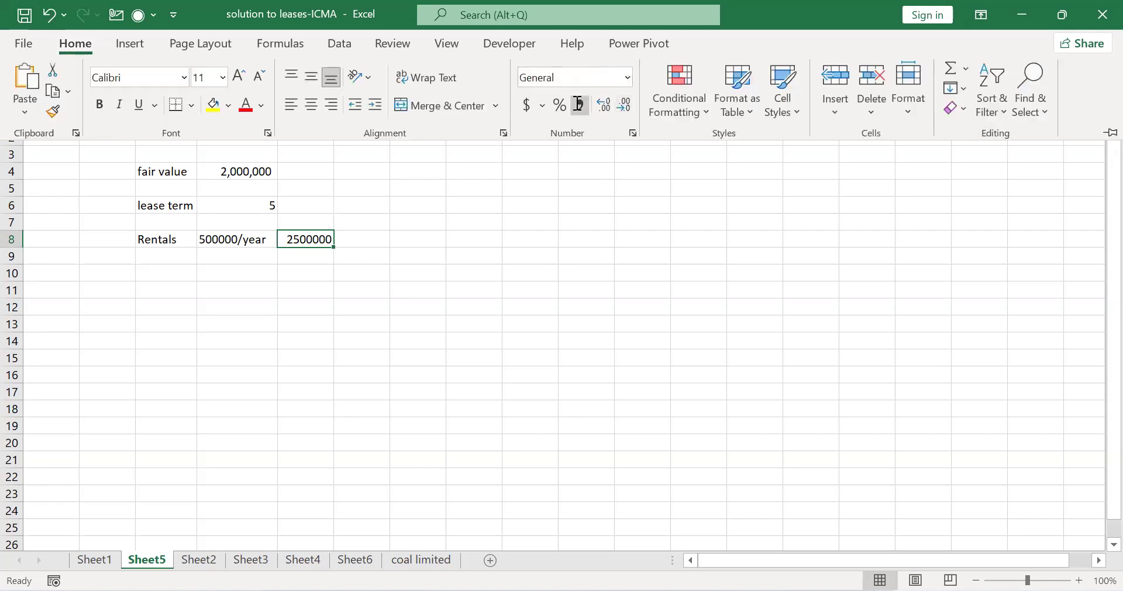
pyautogui.click(578, 104)
pyautogui.click(624, 106)
pyautogui.click(624, 105)
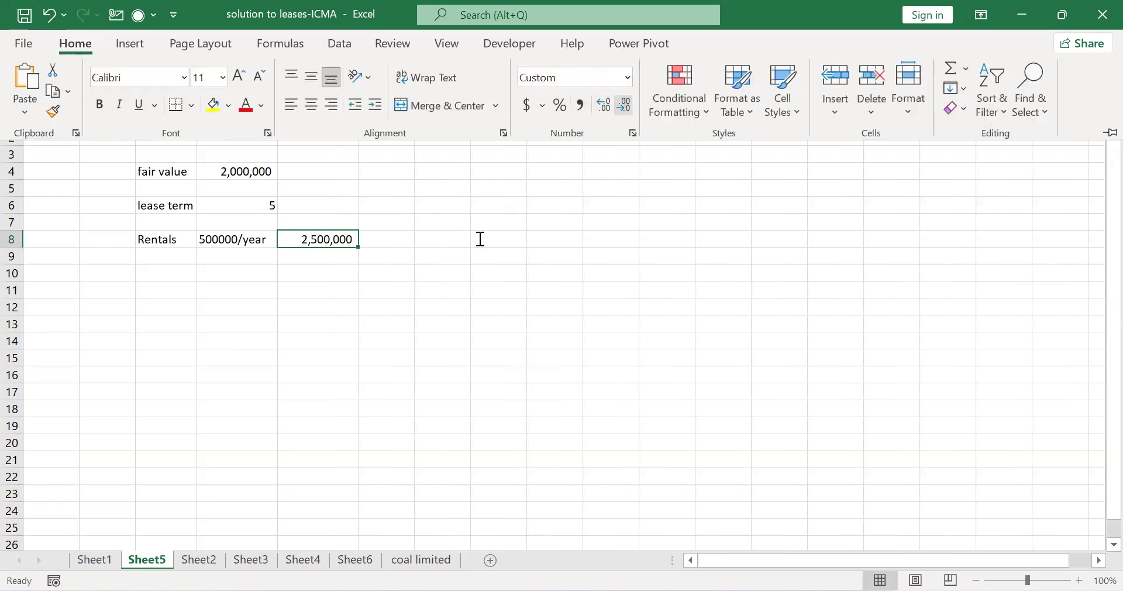
pyautogui.click(468, 255)
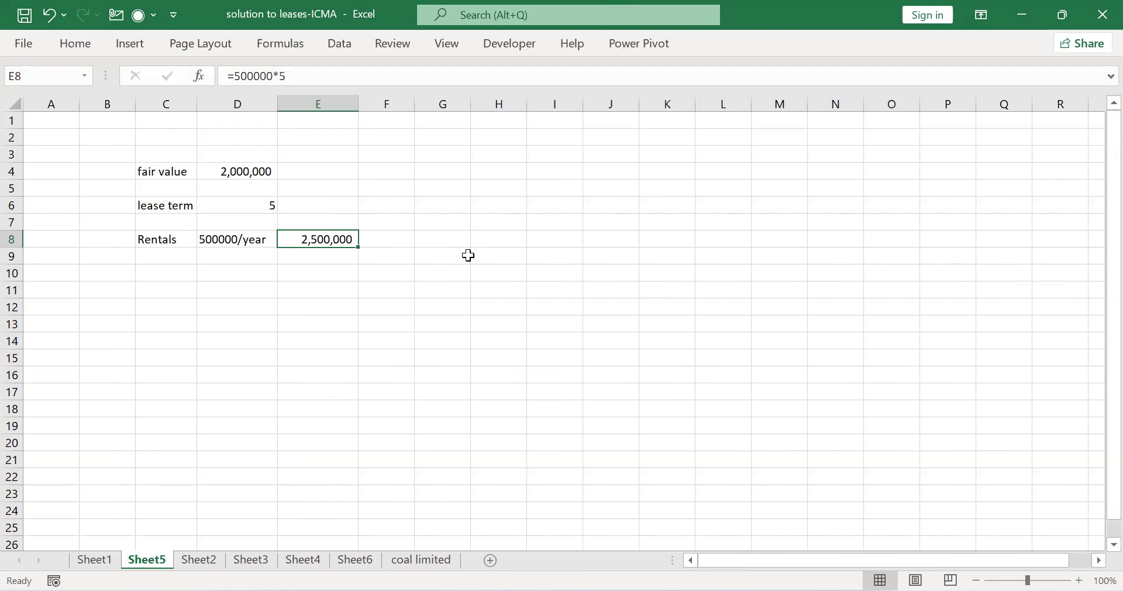
pyautogui.press('Left')
pyautogui.press('Up')
pyautogui.press('Up')
pyautogui.press('Up')
pyautogui.press('Up')
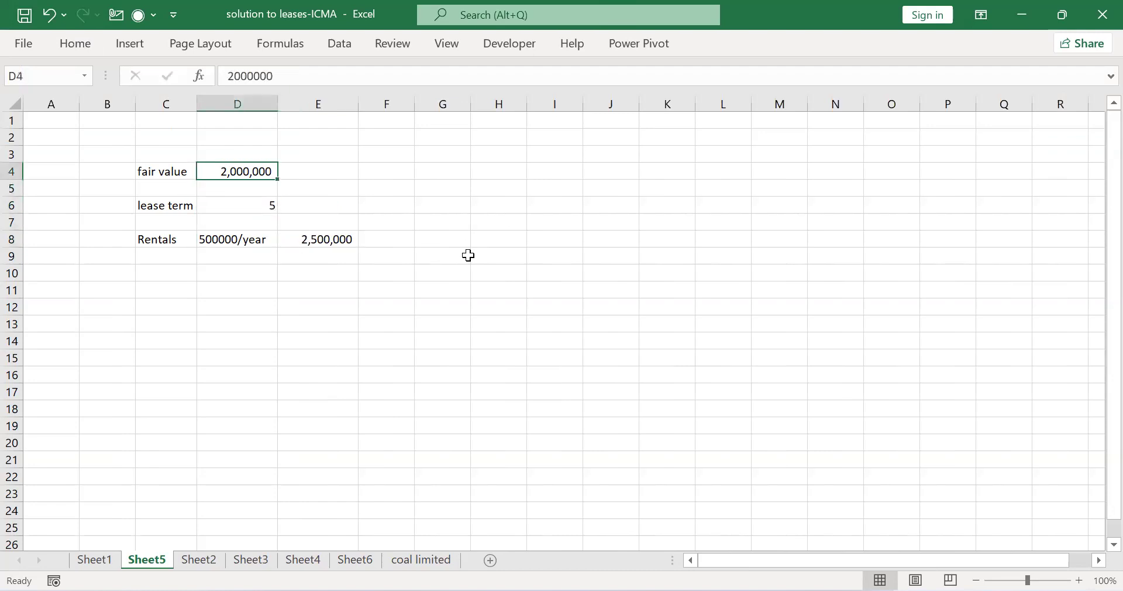
pyautogui.press('Right')
pyautogui.press('Down')
pyautogui.press('Down')
pyautogui.press('Down')
pyautogui.press('Down')
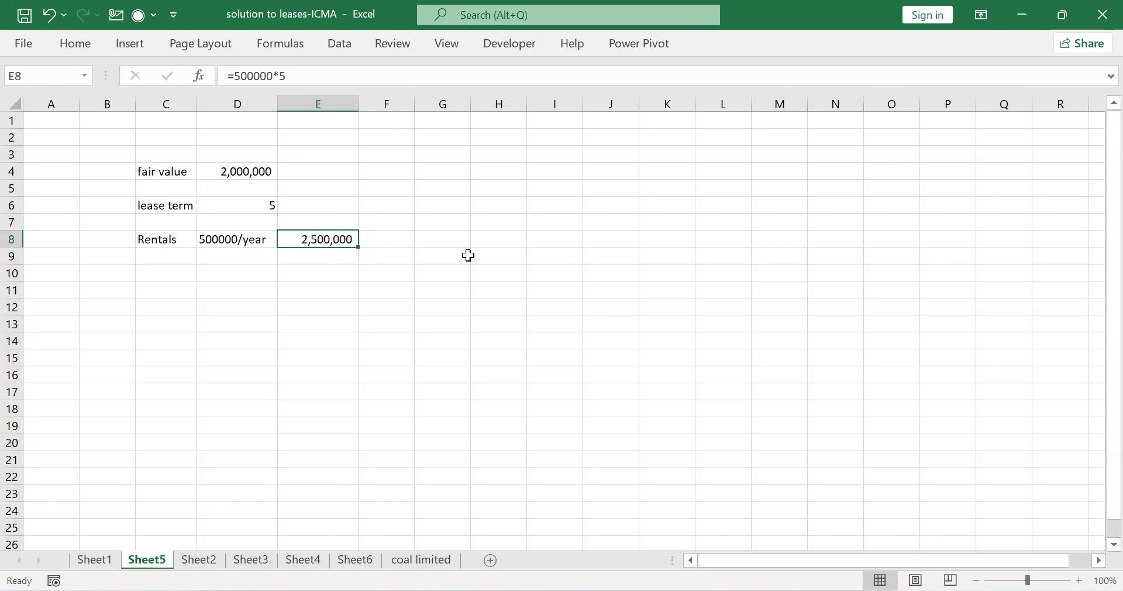
pyautogui.press('Up')
pyautogui.press('Up')
pyautogui.press('Up')
pyautogui.press('Up')
pyautogui.press('Up')
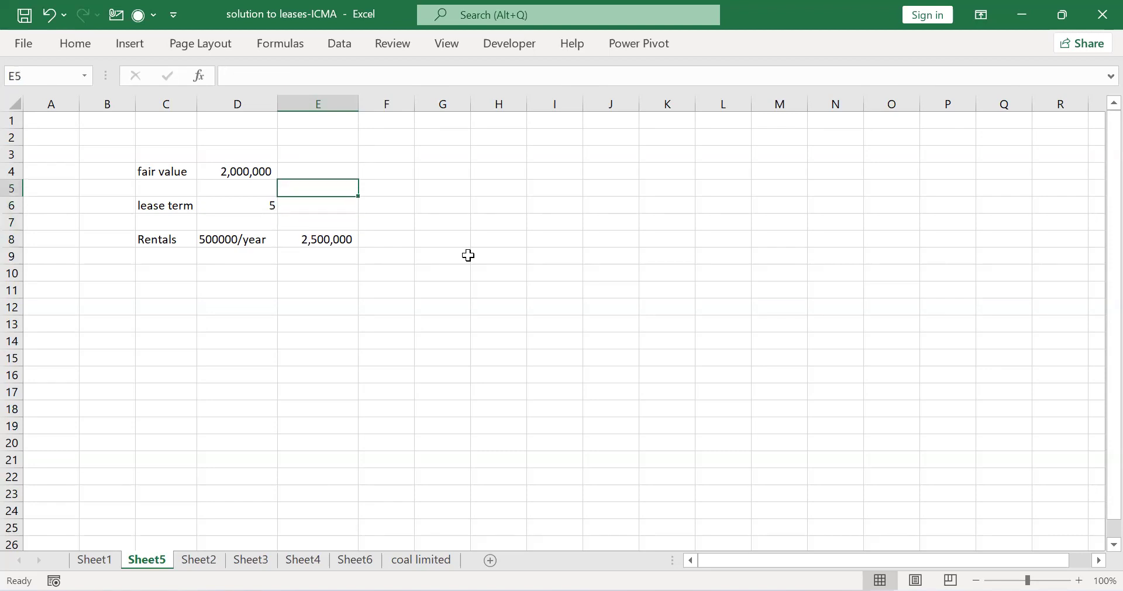
pyautogui.press('Left')
pyautogui.press('Left')
pyautogui.press('Right')
pyautogui.press('Down')
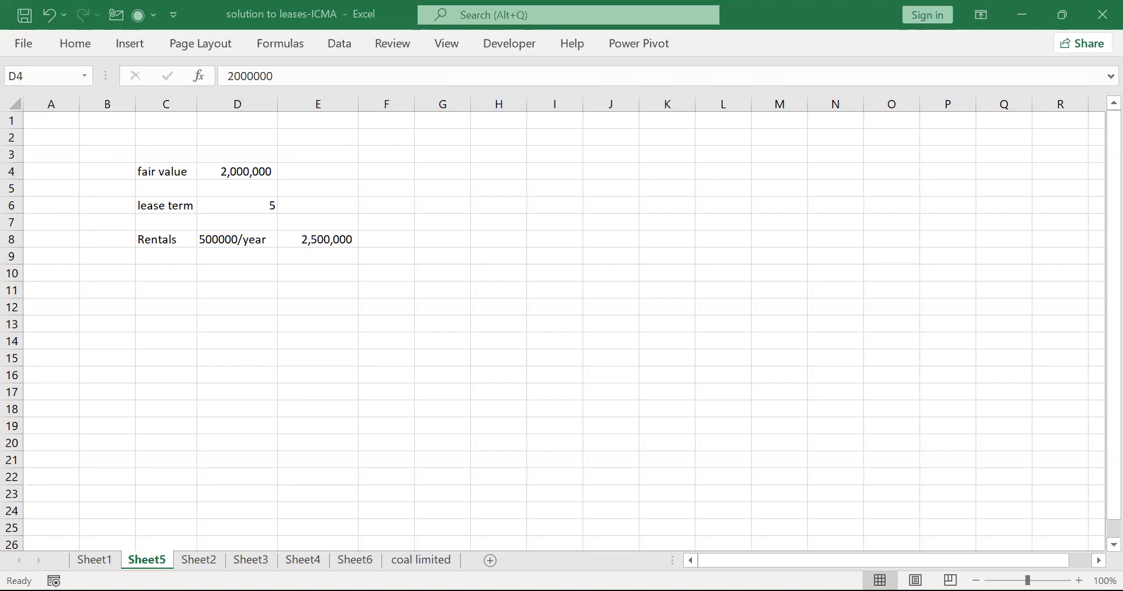
# Check the practice questions PDF in Foxit Reader, return to the Excel workbook and rename Sheet5 as "sol to prac q1".
pyautogui.hotkey('alt', 'Tab')
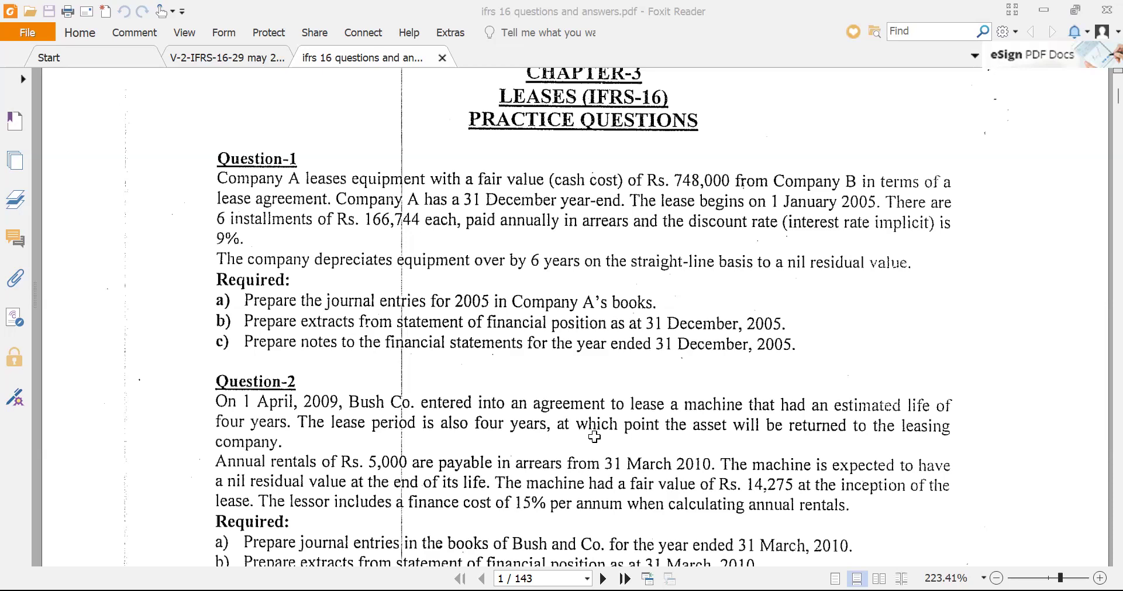
pyautogui.hotkey('alt', 'Tab')
pyautogui.press('Left')
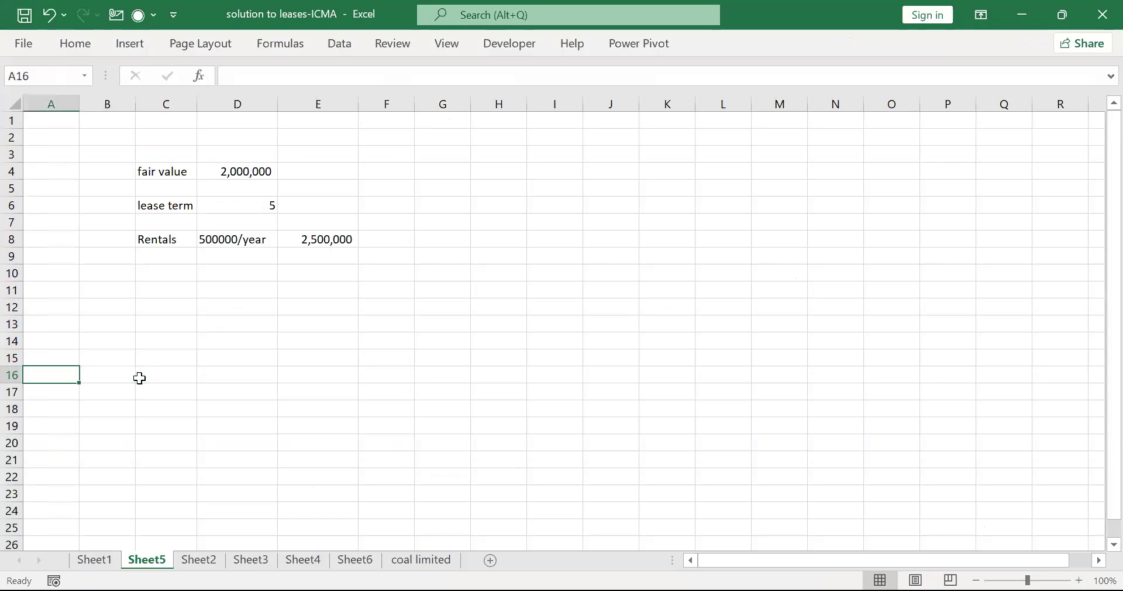
pyautogui.doubleClick(146, 559)
pyautogui.write('solu to')
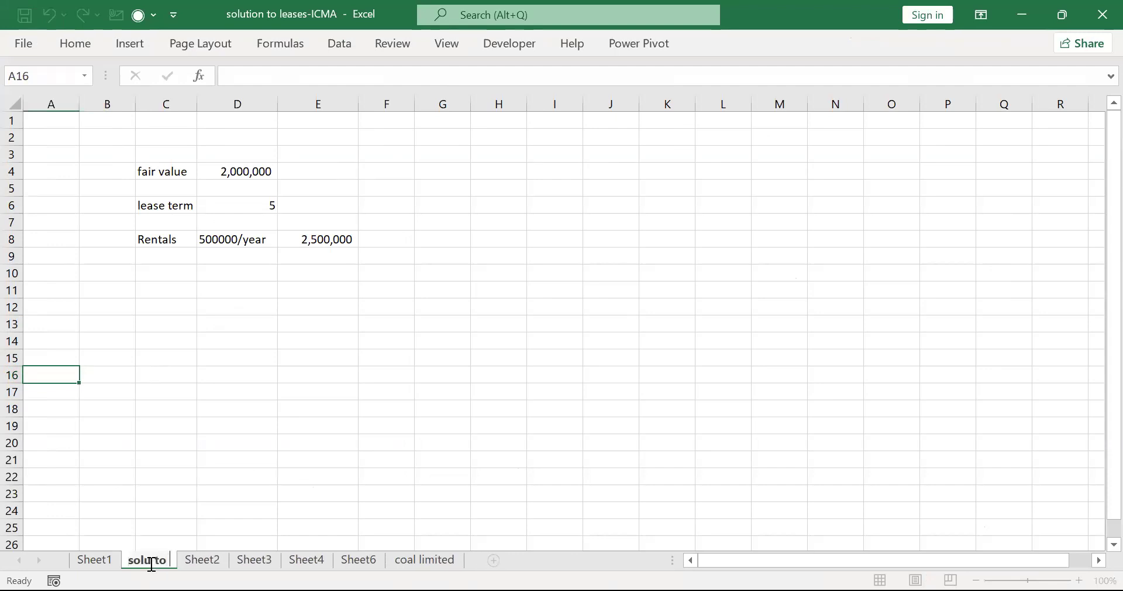
pyautogui.press('BackSpace')
pyautogui.press('BackSpace')
pyautogui.press('BackSpace')
pyautogui.press('BackSpace')
pyautogui.write('to pra')
pyautogui.write('q')
pyautogui.press('Return')
pyautogui.write('1')
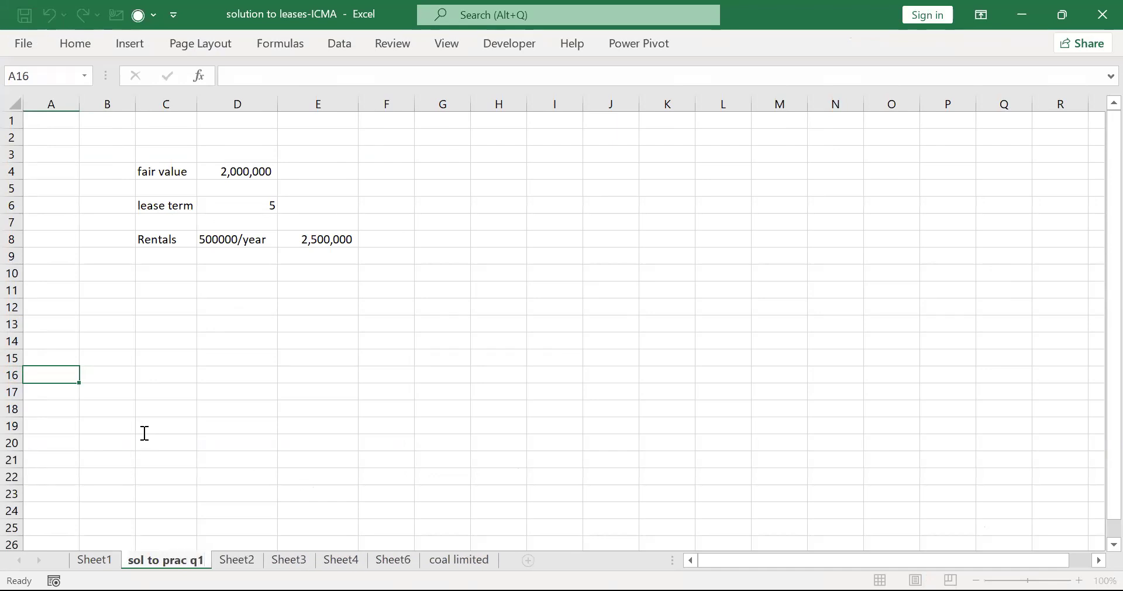
# Clear the fair value, lease term and rentals example from the sol to prac q1 sheet.
pyautogui.click(144, 433)
pyautogui.moveTo(166, 104); pyautogui.dragTo(275, 104)
pyautogui.hotkey('ctrl', 'z')
pyautogui.hotkey('ctrl', 'z')
pyautogui.hotkey('ctrl', 'z')
pyautogui.hotkey('ctrl', 'z')
pyautogui.hotkey('ctrl', 'z')
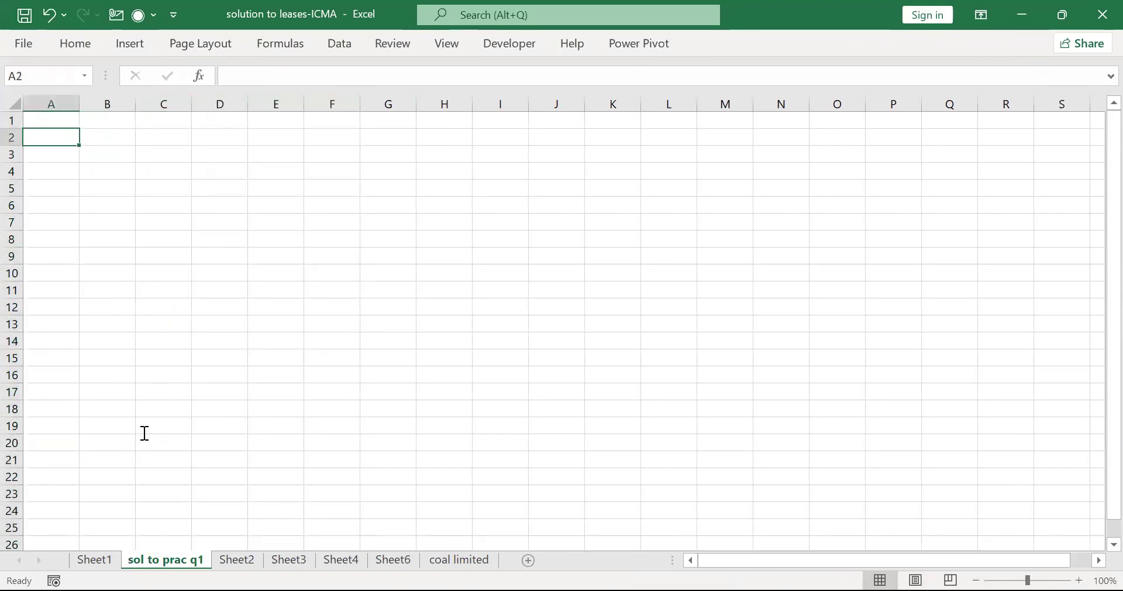
# Enter the bold heading "Lease payments" in A2 and autofit the width of column A.
pyautogui.write('Lease payments')
pyautogui.press('Return')
pyautogui.press('Up')
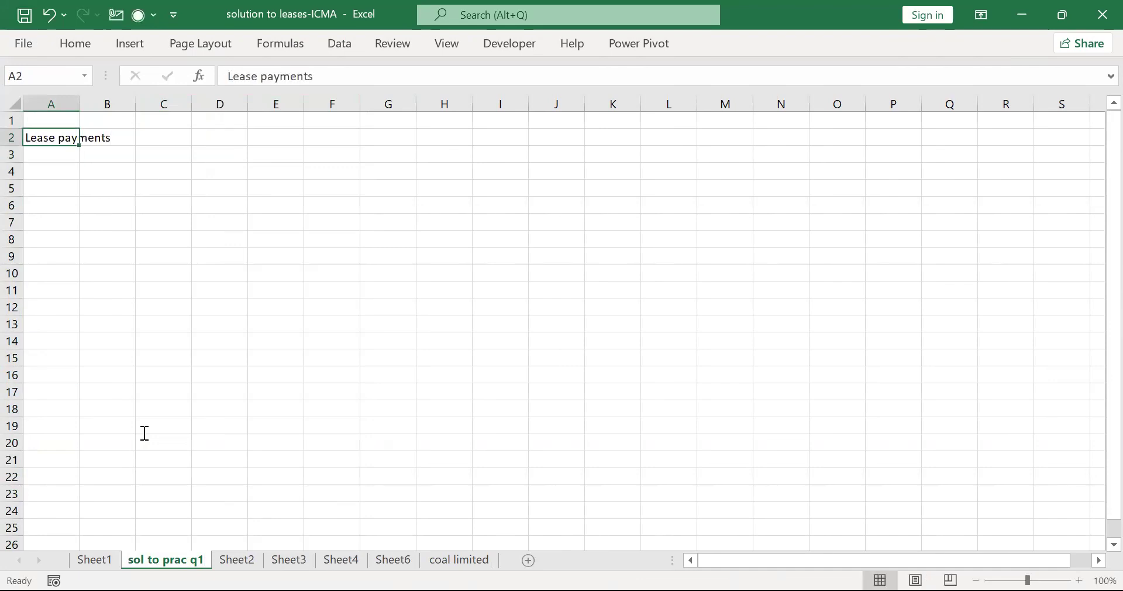
pyautogui.hotkey('ctrl', 'b')
pyautogui.press('alt')
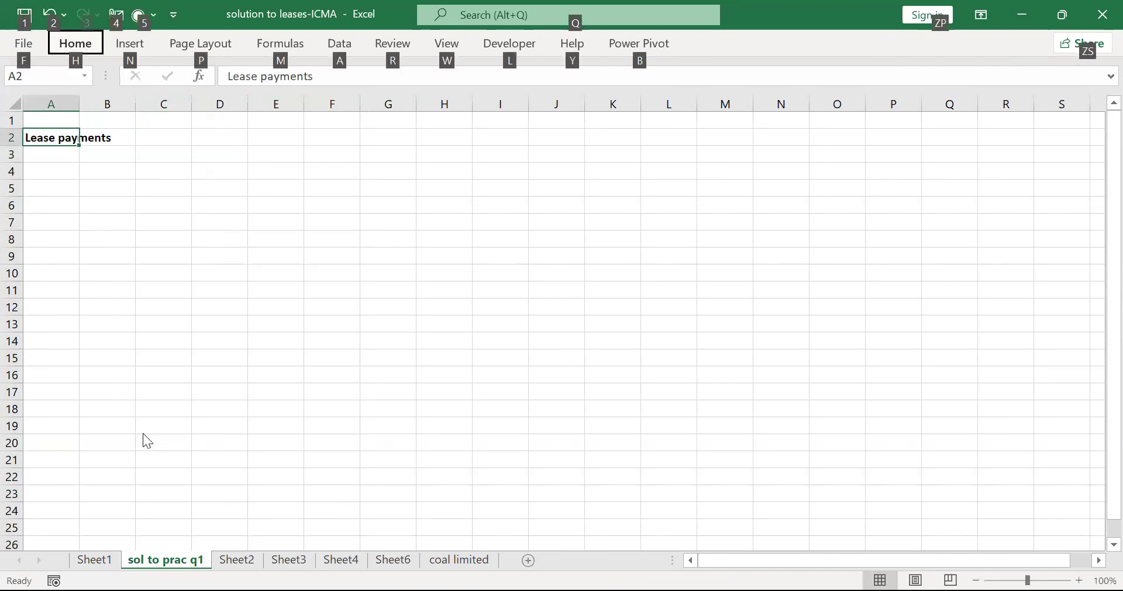
pyautogui.press('h')
pyautogui.press('o')
pyautogui.press('i')
# Number the payment periods 1 to 6 in cells B4:B9.
pyautogui.press('Down')
pyautogui.press('Down')
pyautogui.press('Right')
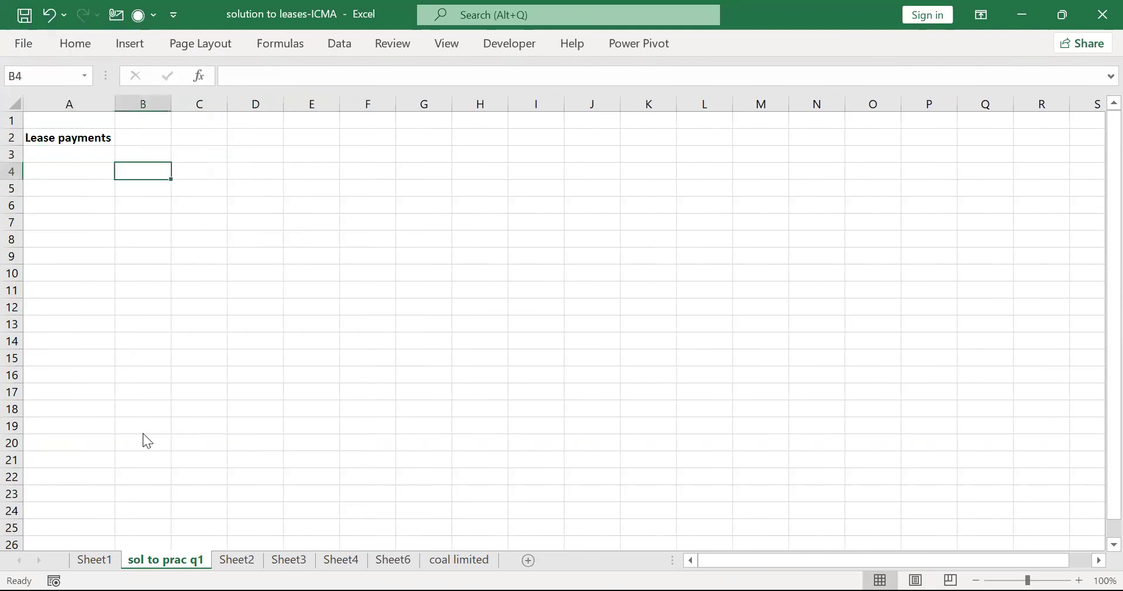
pyautogui.write('1')
pyautogui.press('Return')
pyautogui.write('2')
pyautogui.press('Return')
pyautogui.write('3 4 5')
pyautogui.press('Return')
pyautogui.write('5')
pyautogui.press('Return')
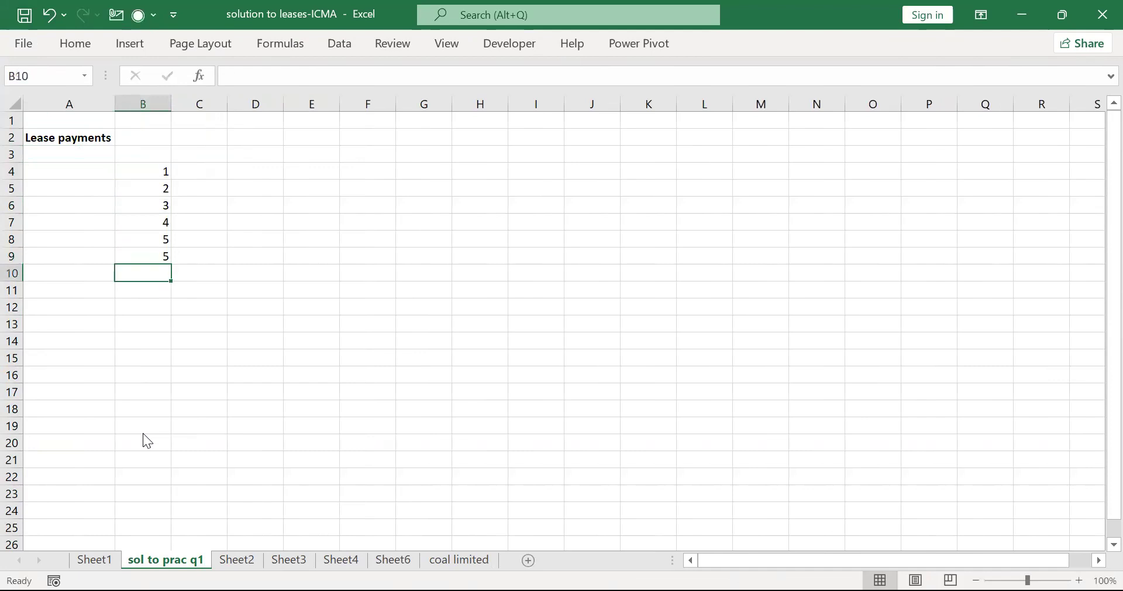
pyautogui.press('Up')
pyautogui.write('6')
# Enter the column heading "CF" in C3.
pyautogui.press('Right')
pyautogui.press('Up')
pyautogui.press('Up')
pyautogui.press('Up')
pyautogui.press('Up')
pyautogui.press('Up')
pyautogui.press('Up')
pyautogui.write('CF')
pyautogui.press('Return')
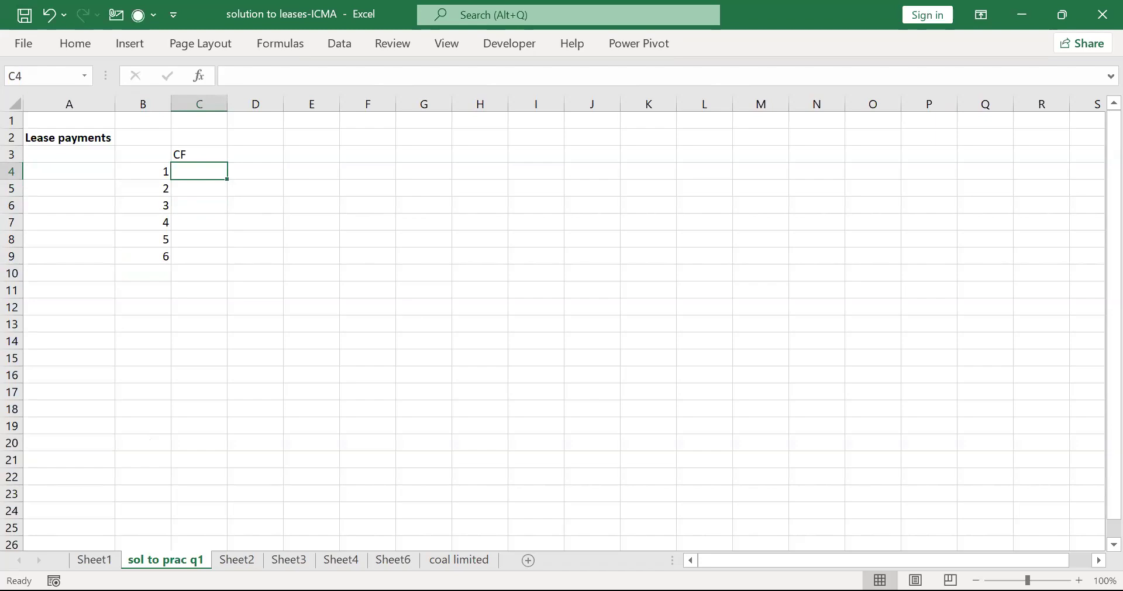
# Look up the installment for Question 1 in the Foxit Reader PDF and enter 166744 in C4 of the Excel sheet.
pyautogui.hotkey('alt', 'Tab')
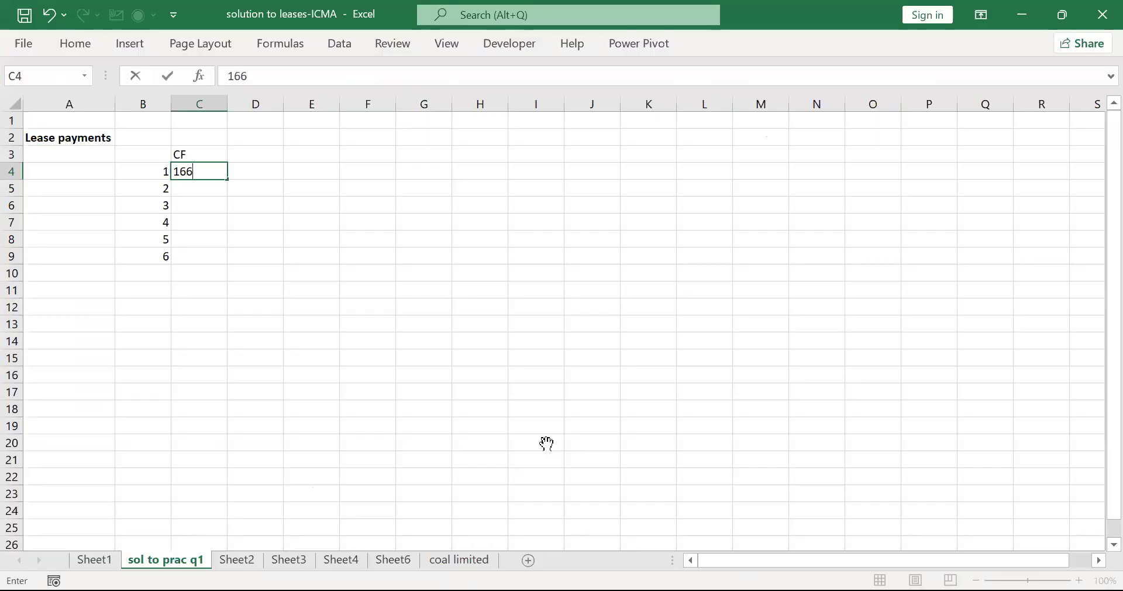
pyautogui.write('744')
pyautogui.press('Return')
pyautogui.press('Up')
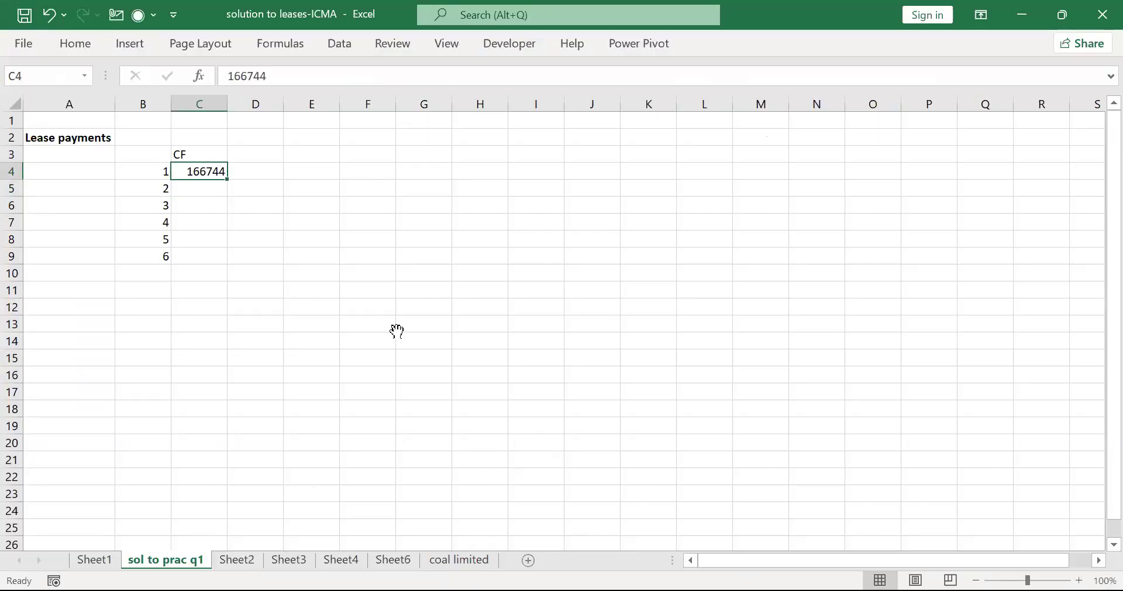
# Copy the period 1 payment from C4 into C5:C9.
pyautogui.hotkey('ctrl', 'c')
pyautogui.press('Down')
pyautogui.hotkey('shift', 'Down')
pyautogui.hotkey('shift', 'Down')
pyautogui.hotkey('shift', 'Down')
pyautogui.hotkey('shift', 'Down')
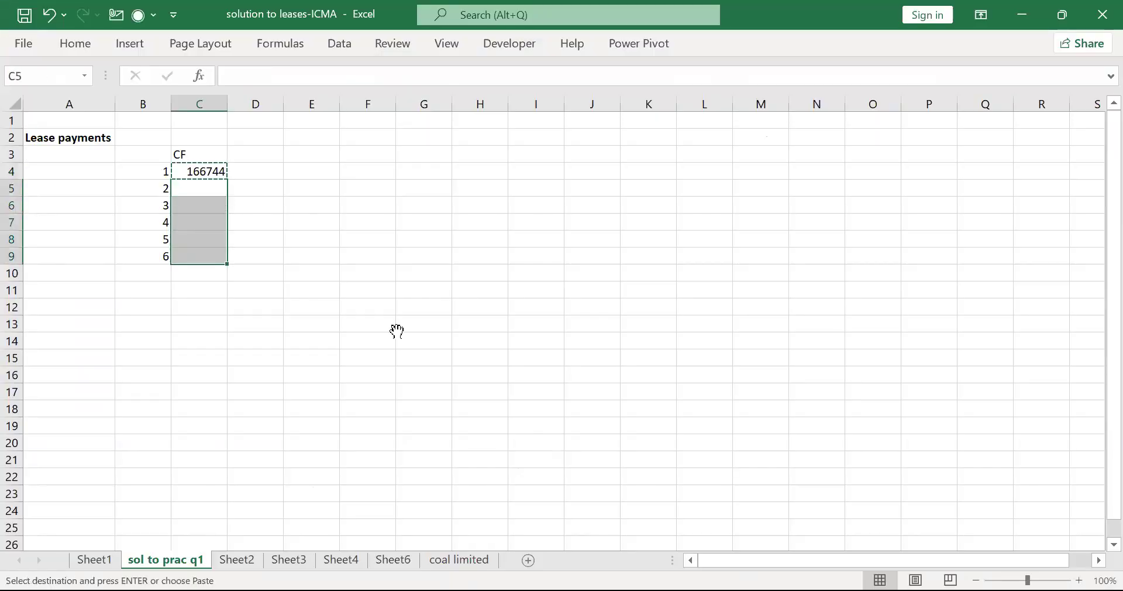
pyautogui.hotkey('ctrl', 'v')
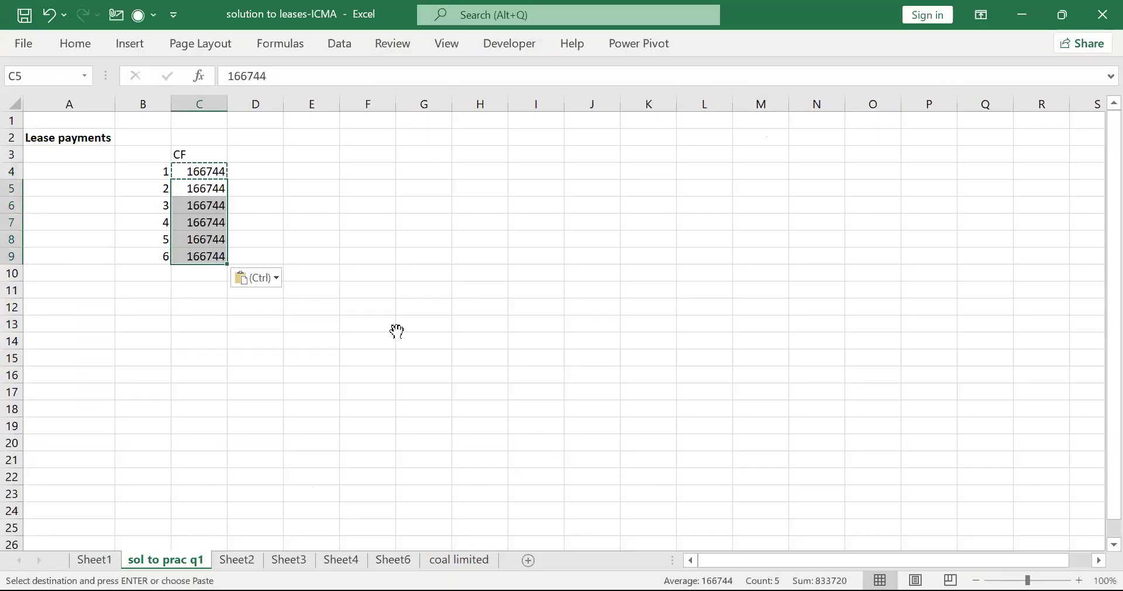
# Format the payments in C4:C9 with thousands separators and no decimal places.
pyautogui.click(82, 50)
pyautogui.click(580, 107)
pyautogui.click(625, 108)
pyautogui.click(625, 108)
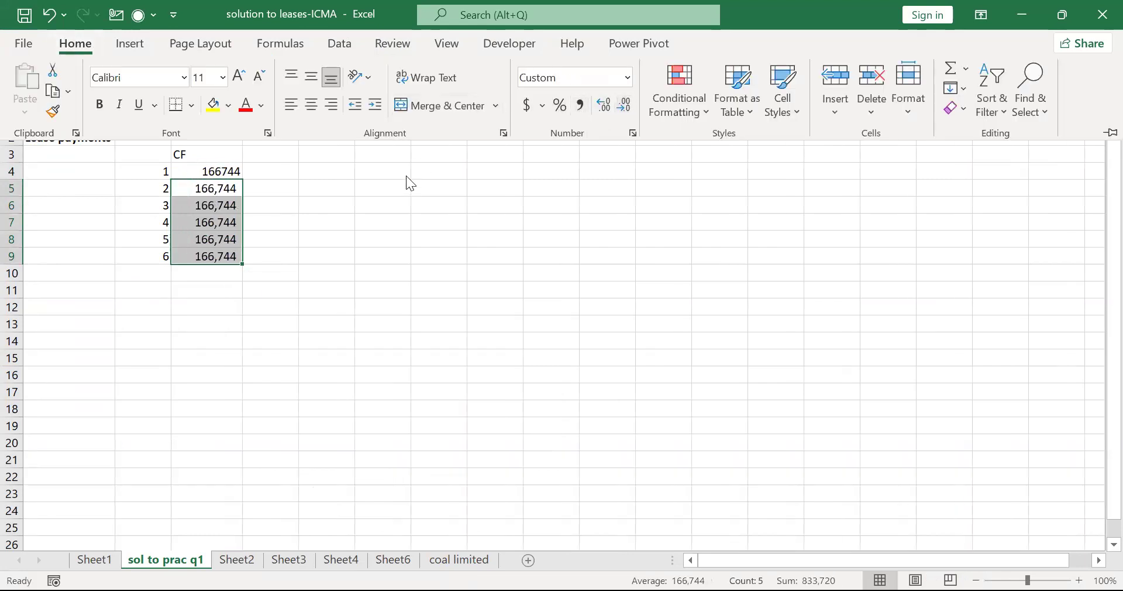
pyautogui.press('Up')
pyautogui.press('F4')
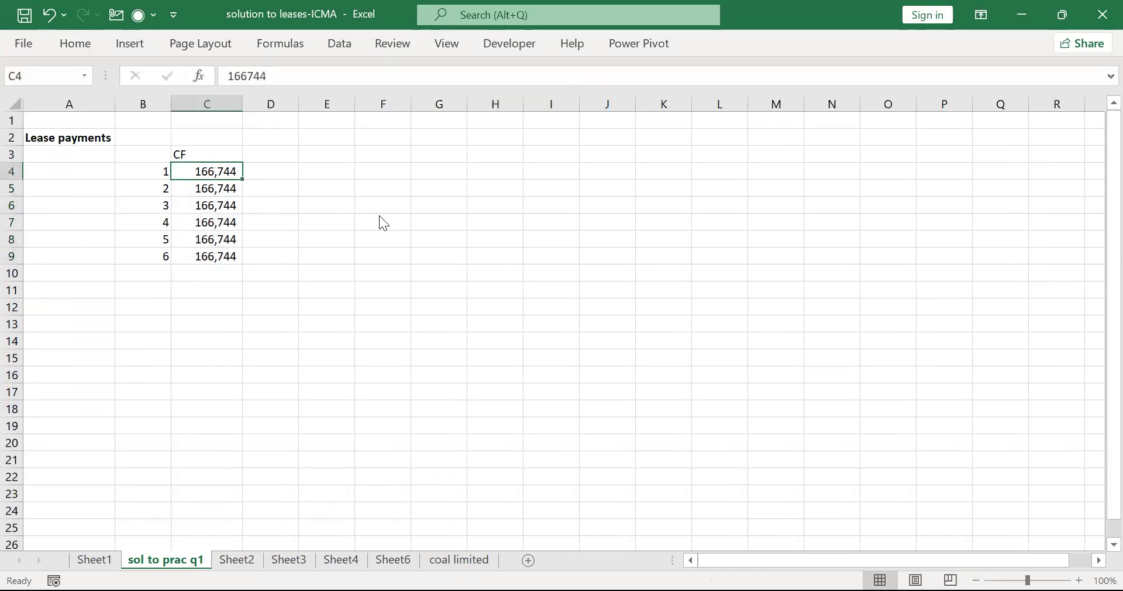
# Change the heading in C3 to "Cashflows".
pyautogui.click(336, 237)
pyautogui.hotkey('ctrl', 'Up')
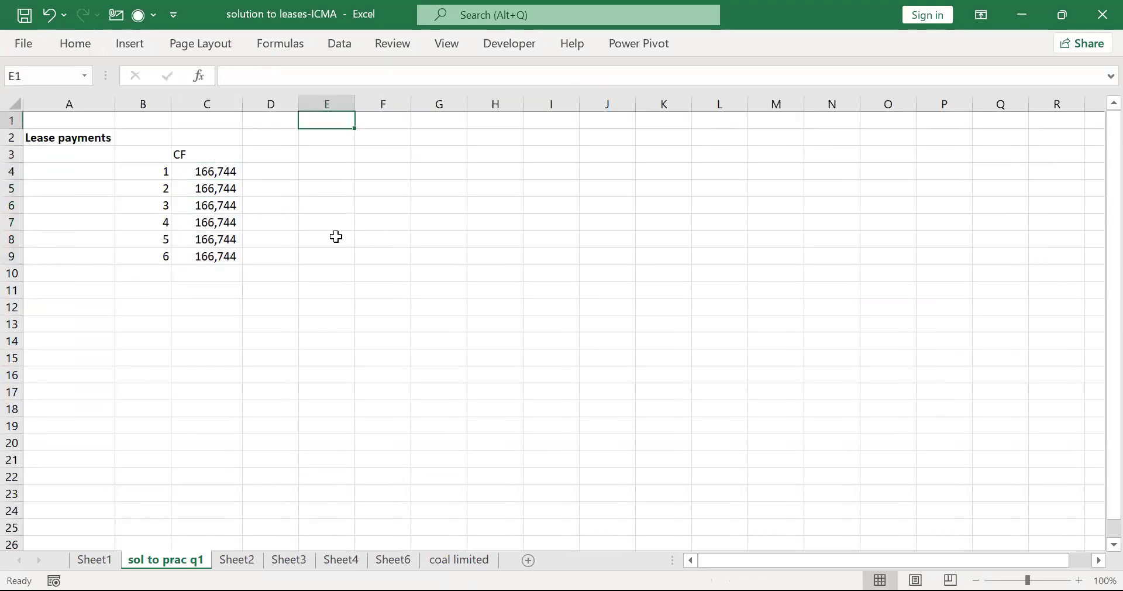
pyautogui.press('Left')
pyautogui.press('Left')
pyautogui.press('Down')
pyautogui.press('Down')
pyautogui.write('Cashflows')
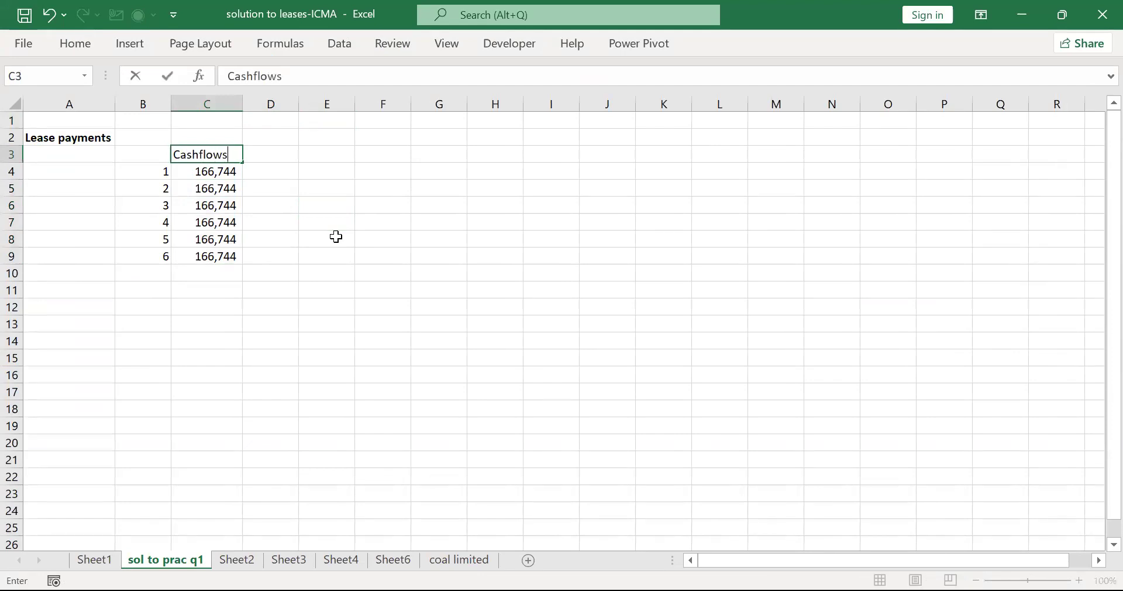
pyautogui.press('Return')
# Enter the heading "Disc. Factor" in D3 and autofit the width of column D.
pyautogui.press('Up')
pyautogui.press('Right')
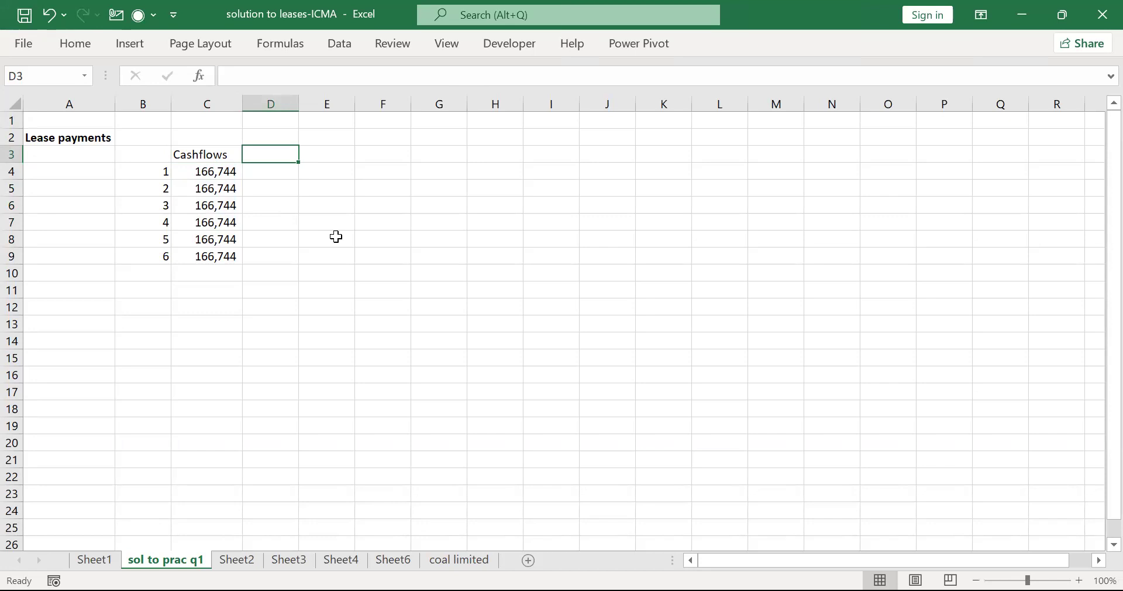
pyautogui.write('Di')
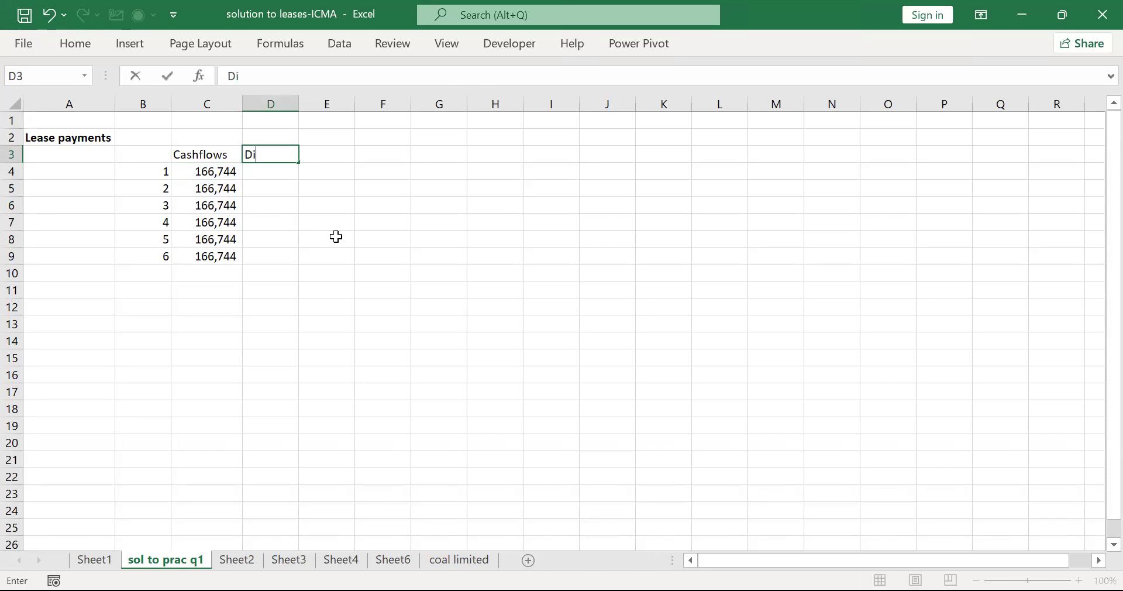
pyautogui.write('sc. Factor')
pyautogui.press('Return')
pyautogui.press('Up')
pyautogui.press('alt')
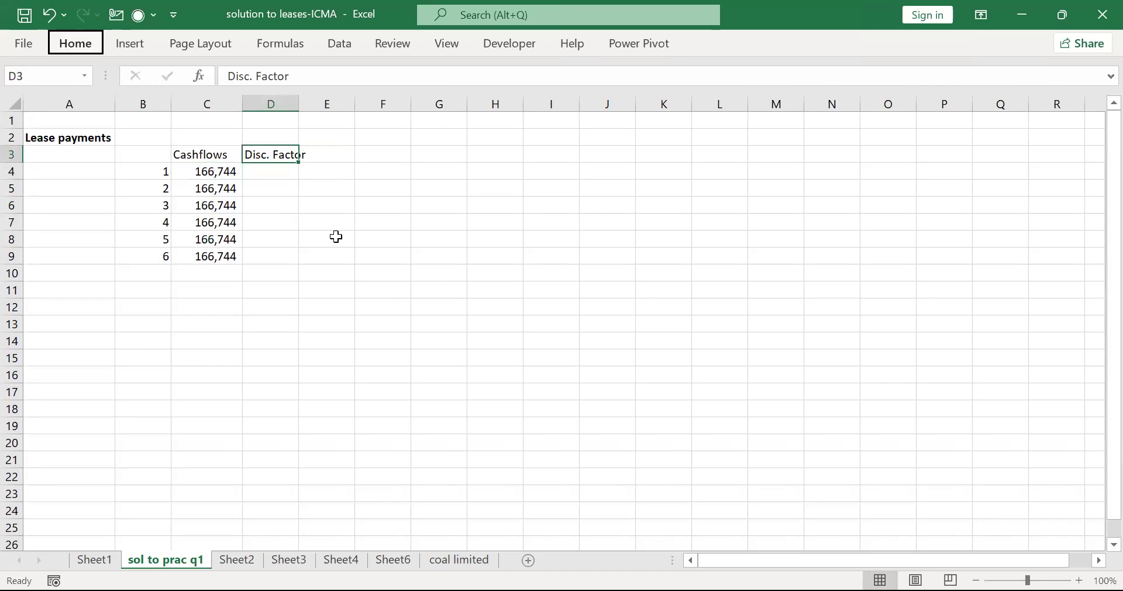
pyautogui.press('h')
pyautogui.press('o')
pyautogui.press('i')
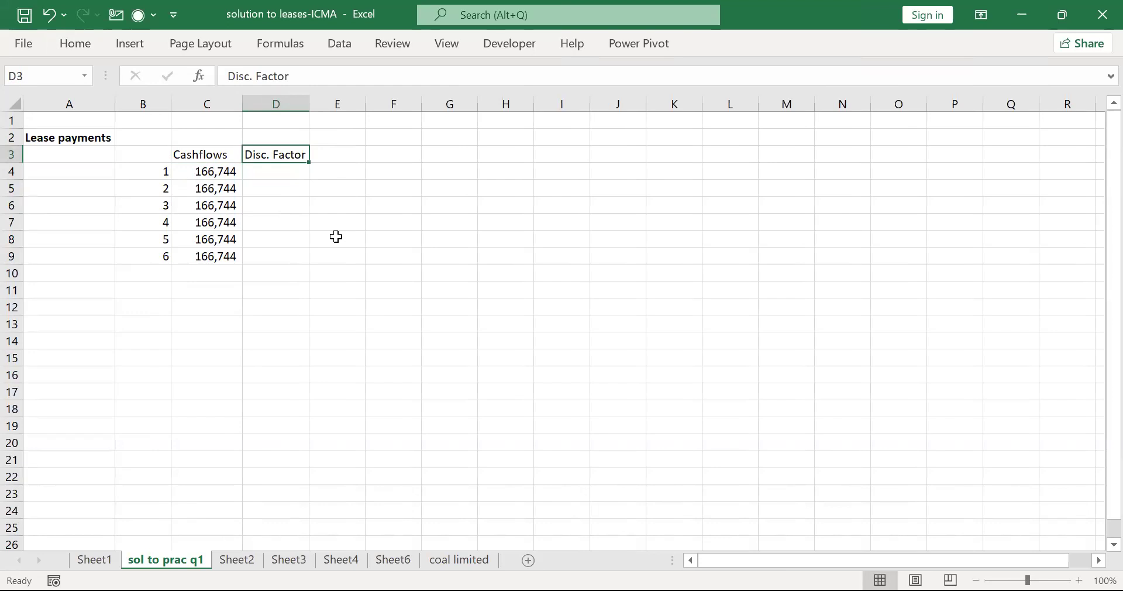
# Check the discount rate in the Foxit Reader PDF, return to Excel and calculate the first discount factor in D4 with =1/1.09^B4.
pyautogui.hotkey('alt', 'Tab')
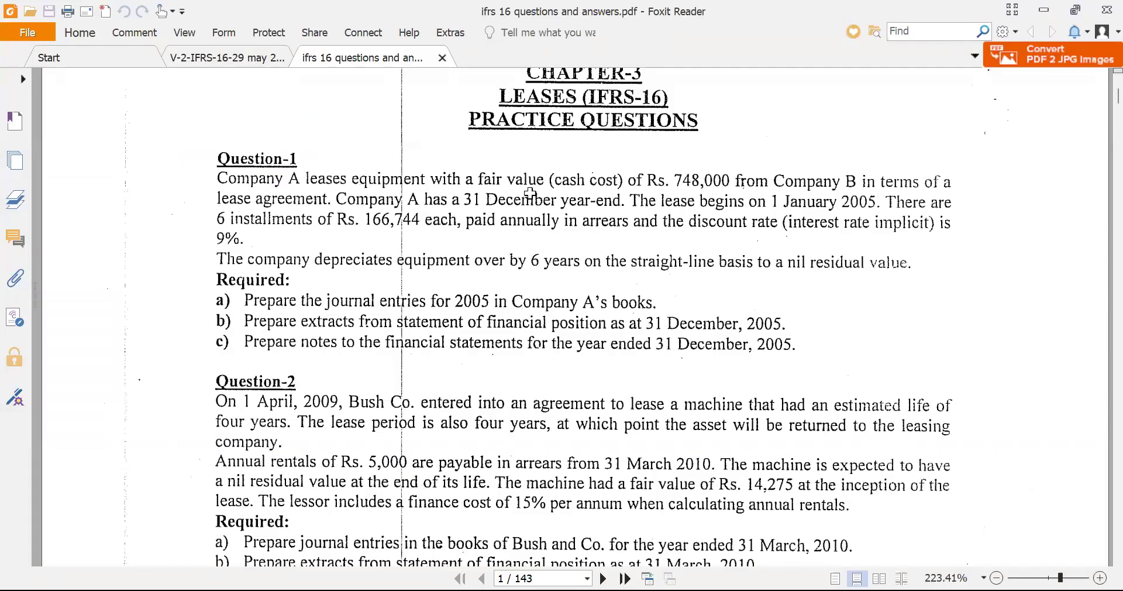
pyautogui.hotkey('alt', 'Tab')
pyautogui.write('1/1.09')
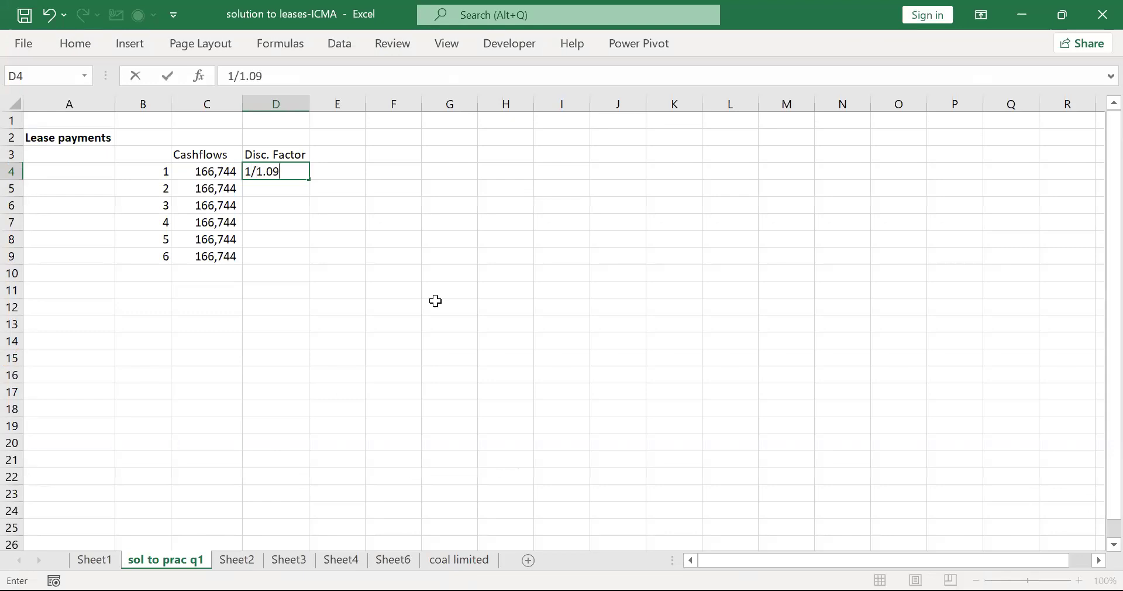
pyautogui.press('F2')
pyautogui.press('Left')
pyautogui.press('Left')
pyautogui.press('Left')
pyautogui.write('=')
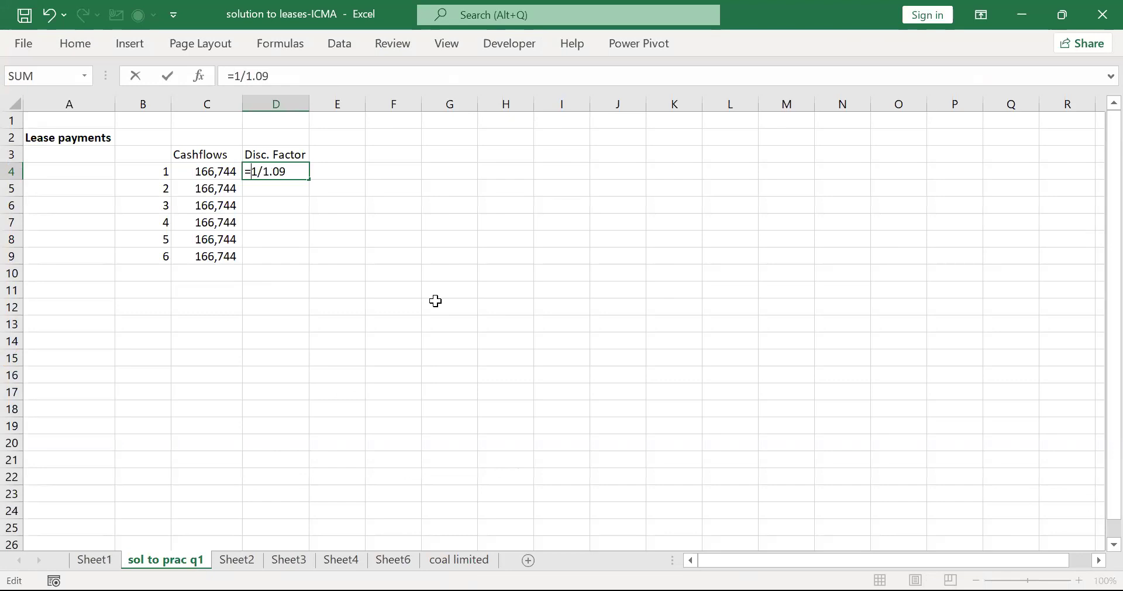
pyautogui.press('Right')
pyautogui.press('Right')
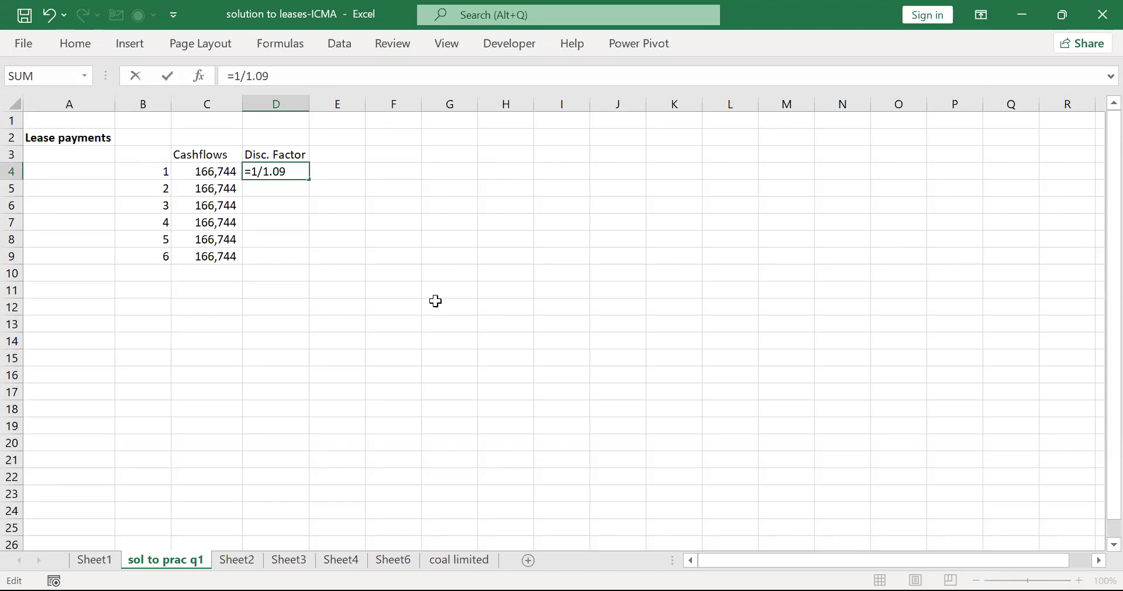
pyautogui.write('^')
pyautogui.press('Left')
pyautogui.press('Left')
pyautogui.press('Return')
pyautogui.press('Up')
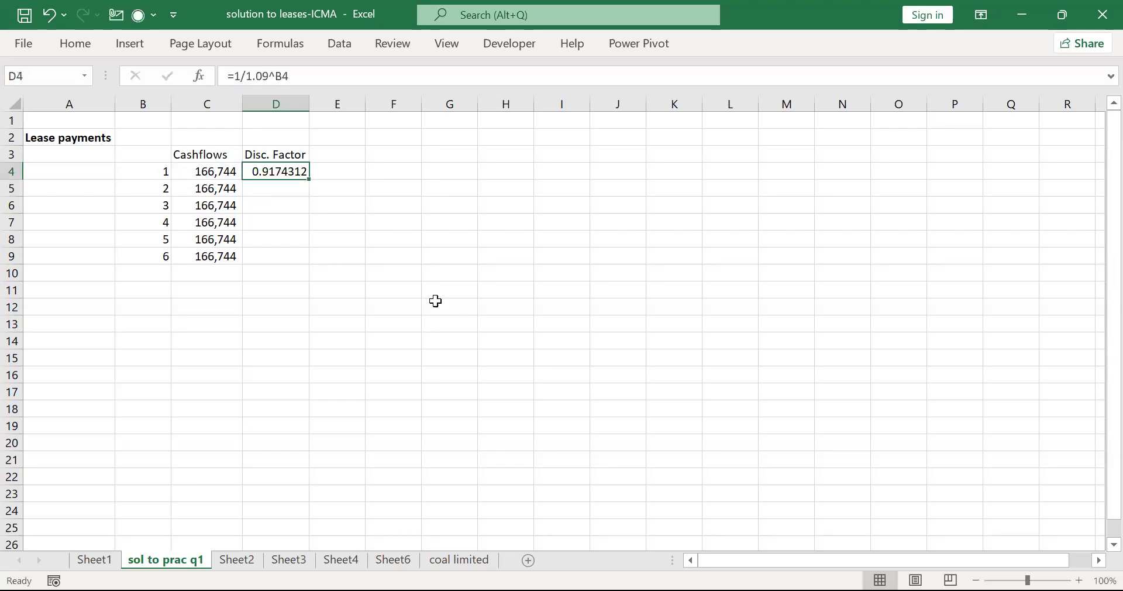
# Copy the discount factor formula from D4 into D5:D9.
pyautogui.hotkey('ctrl', 'c')
pyautogui.press('Down')
pyautogui.hotkey('shift', 'Down')
pyautogui.hotkey('shift', 'Down')
pyautogui.hotkey('shift', 'Down')
pyautogui.hotkey('shift', 'Down')
pyautogui.hotkey('ctrl', 'v')
pyautogui.press('Escape')
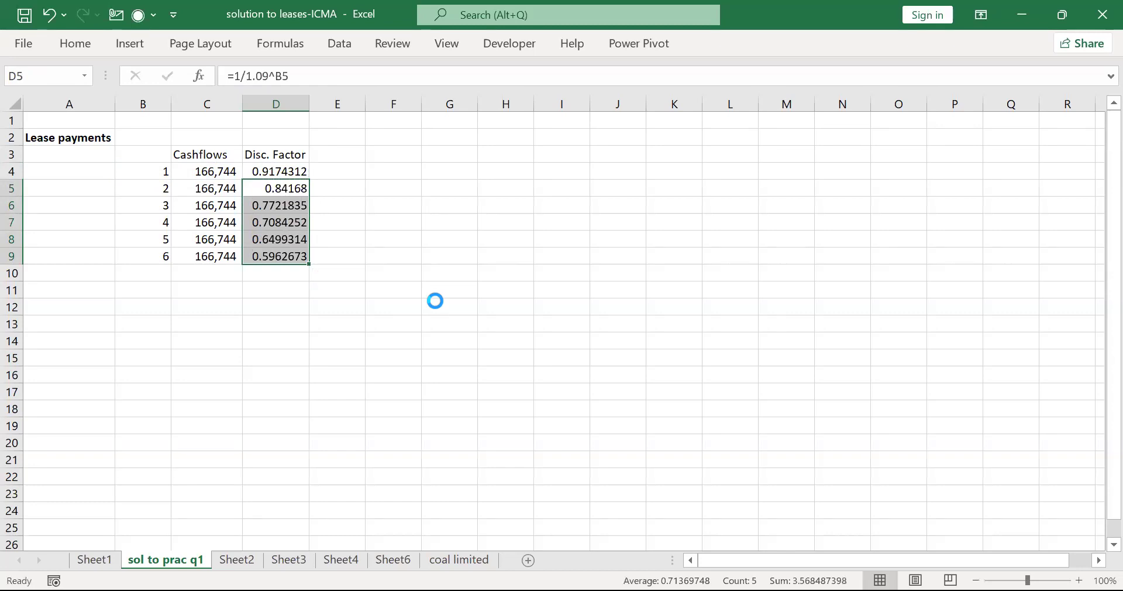
pyautogui.hotkey('shift', 'Up')
pyautogui.hotkey('shift', 'Up')
pyautogui.hotkey('shift', 'Up')
pyautogui.hotkey('shift', 'Up')
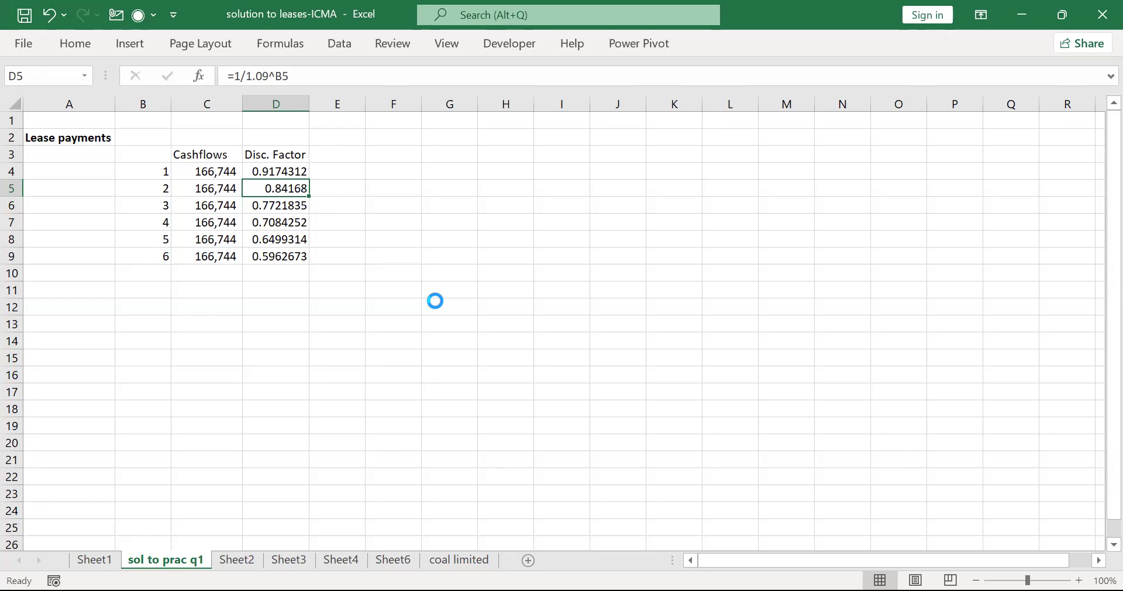
# Enter the heading "PV" in E3 and calculate the first present value in E4 with =C4*D4.
pyautogui.press('Up')
pyautogui.press('Up')
pyautogui.press('Right')
pyautogui.write('PV')
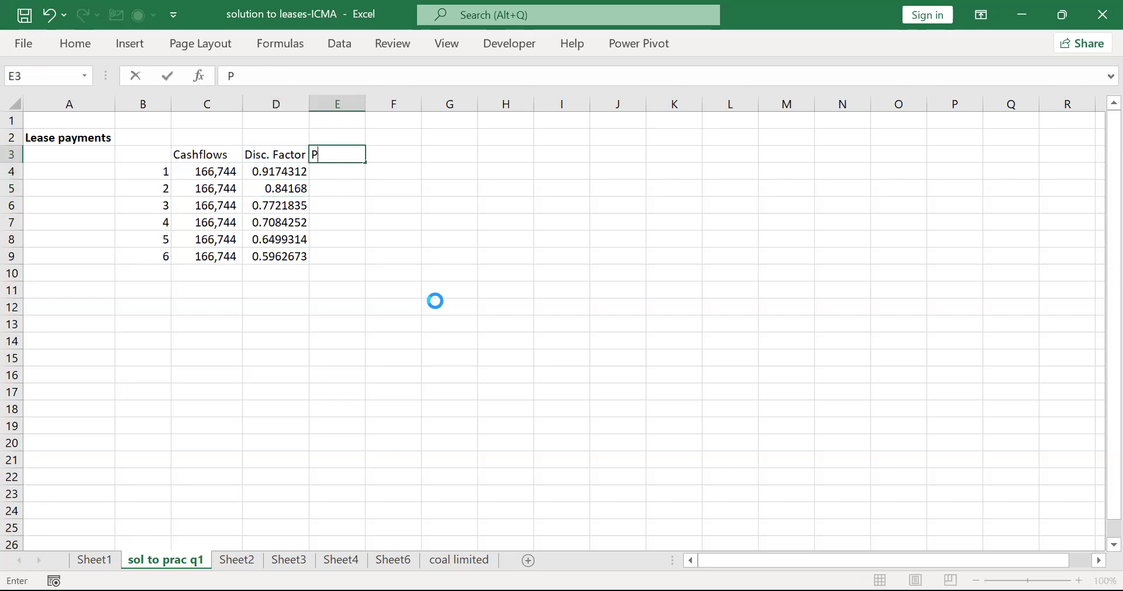
pyautogui.press('Return')
pyautogui.write('=')
pyautogui.press('Left')
pyautogui.press('Left')
pyautogui.write('*')
pyautogui.press('Left')
pyautogui.press('Return')
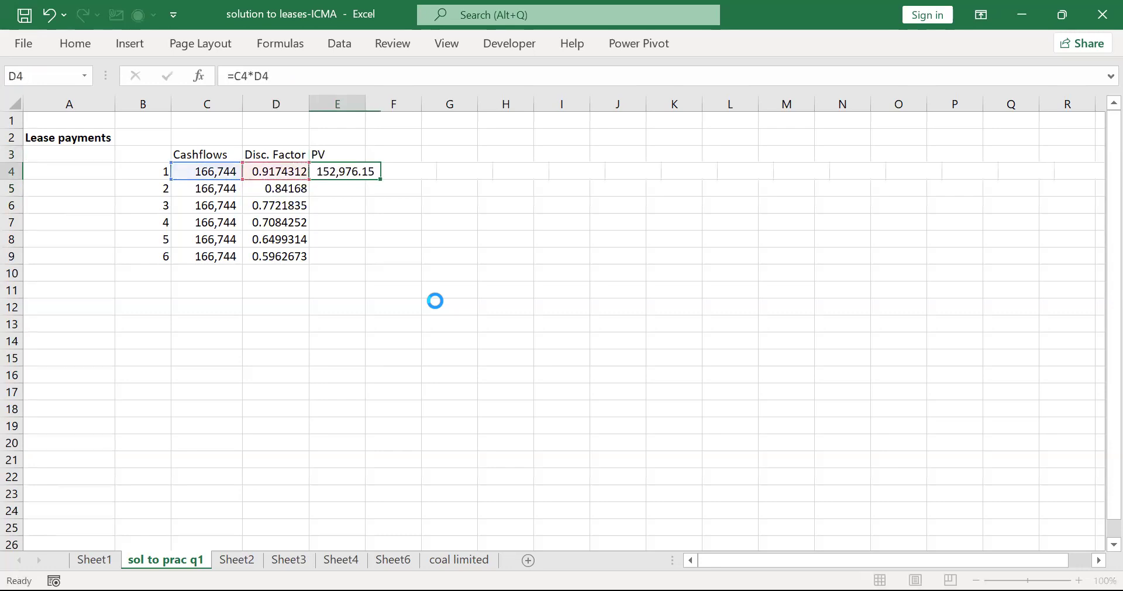
# Copy the present value formula from E4 into E5:E9.
pyautogui.press('Up')
pyautogui.hotkey('ctrl', 'c')
pyautogui.press('Down')
pyautogui.hotkey('shift', 'Down')
pyautogui.hotkey('shift', 'Down')
pyautogui.hotkey('shift', 'Down')
pyautogui.hotkey('shift', 'Down')
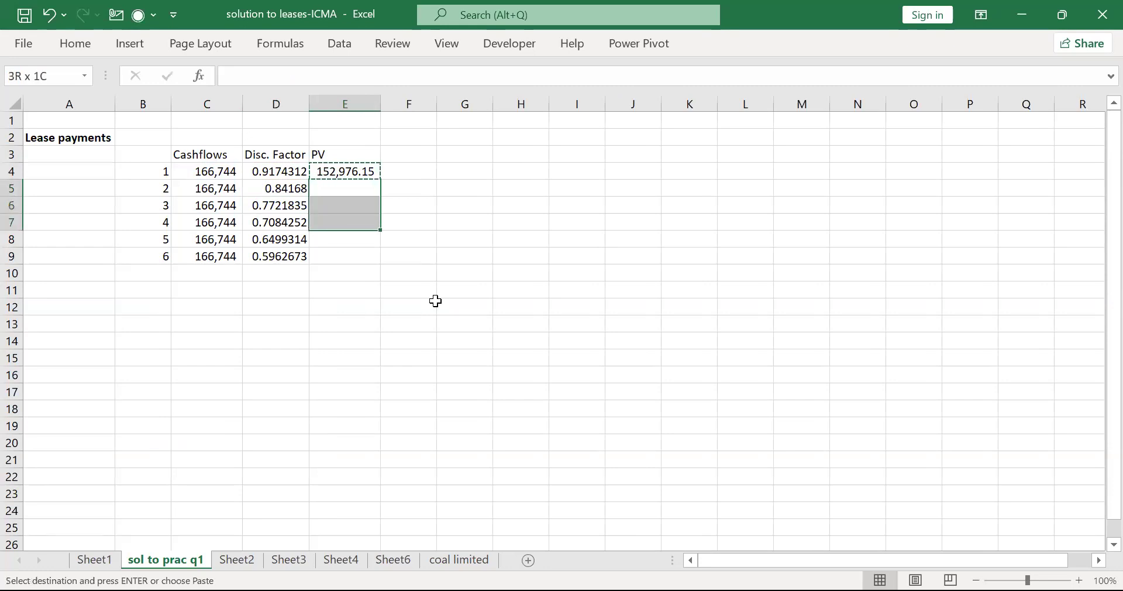
pyautogui.hotkey('ctrl', 'v')
pyautogui.press('Escape')
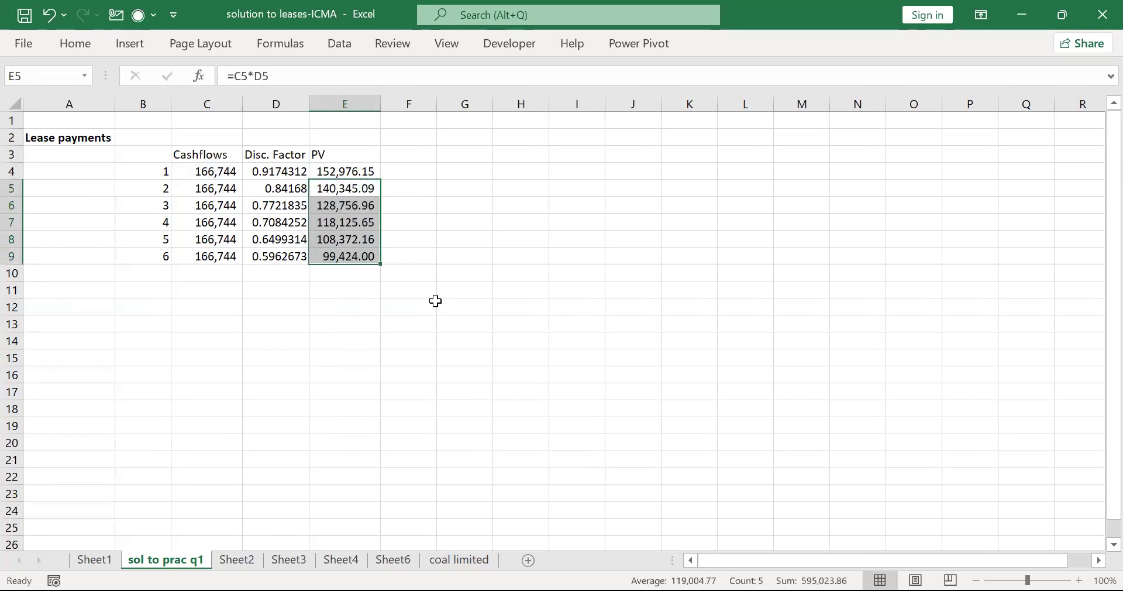
# Total the present values in E10 with =SUM(E4:E9) and give the total a top and bottom border.
pyautogui.press('Down')
pyautogui.press('Down')
pyautogui.press('Down')
pyautogui.press('Down')
pyautogui.press('Down')
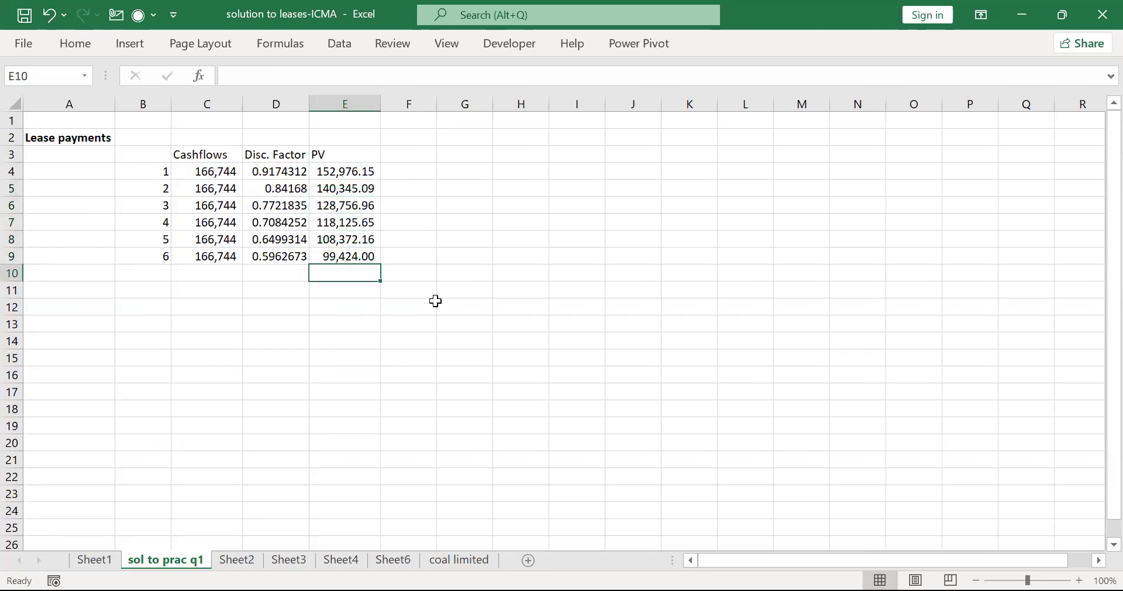
pyautogui.hotkey('alt', '=')
pyautogui.press('Return')
pyautogui.press('Up')
pyautogui.press('Escape')
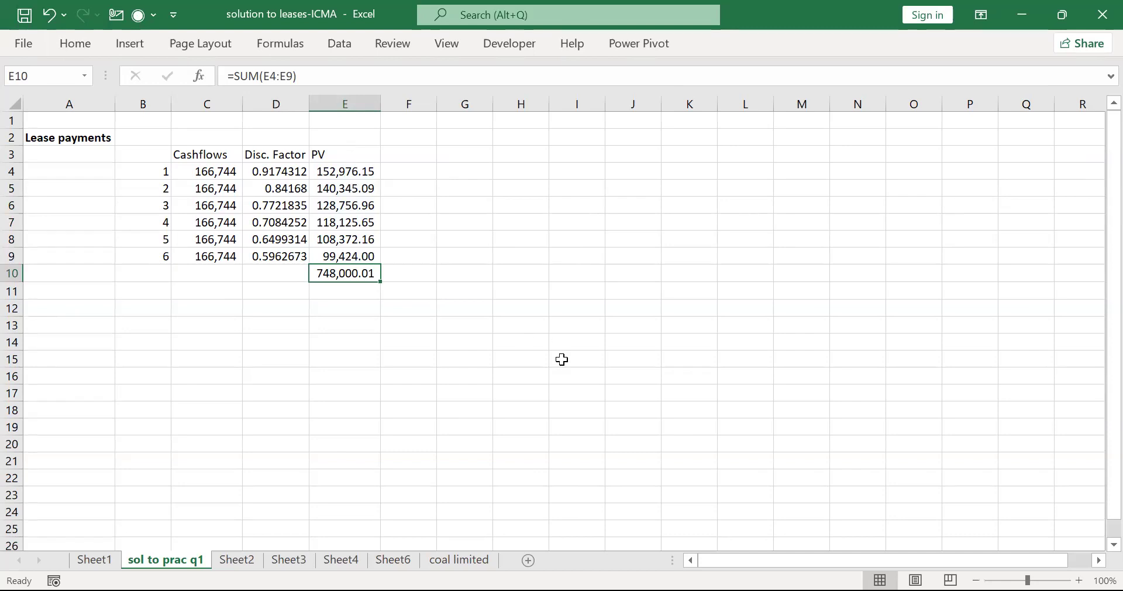
# Check the Question 1 requirements in the Foxit Reader PDF, return to Excel and enter the heading "Entries" in A11.
pyautogui.hotkey('alt', 'Tab')
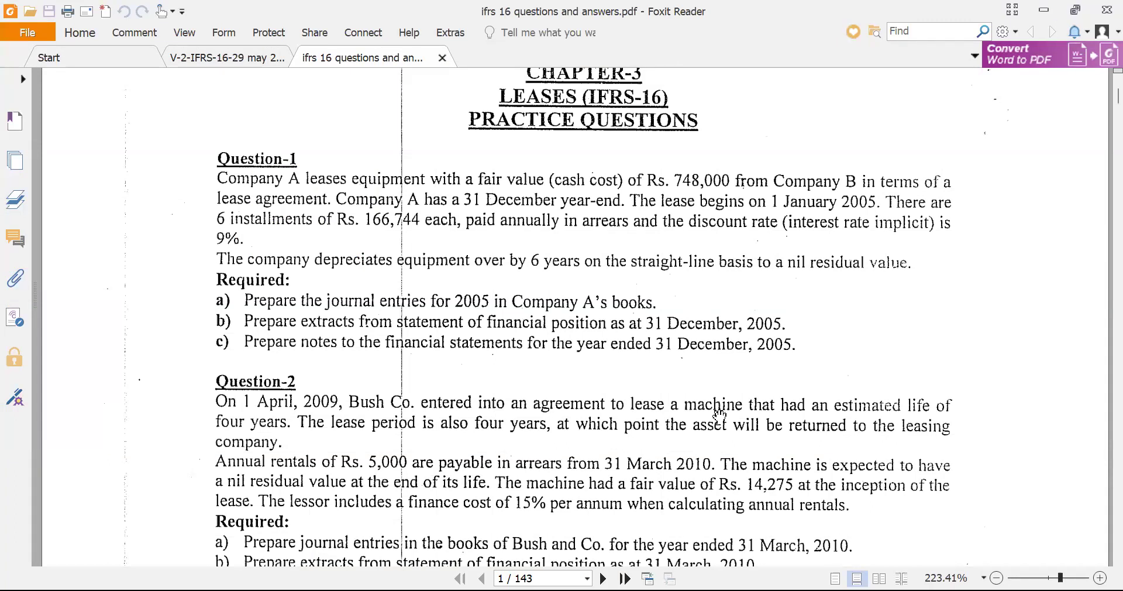
pyautogui.hotkey('alt', 'Tab')
pyautogui.press('Left')
pyautogui.press('Left')
pyautogui.press('Left')
pyautogui.press('Left')
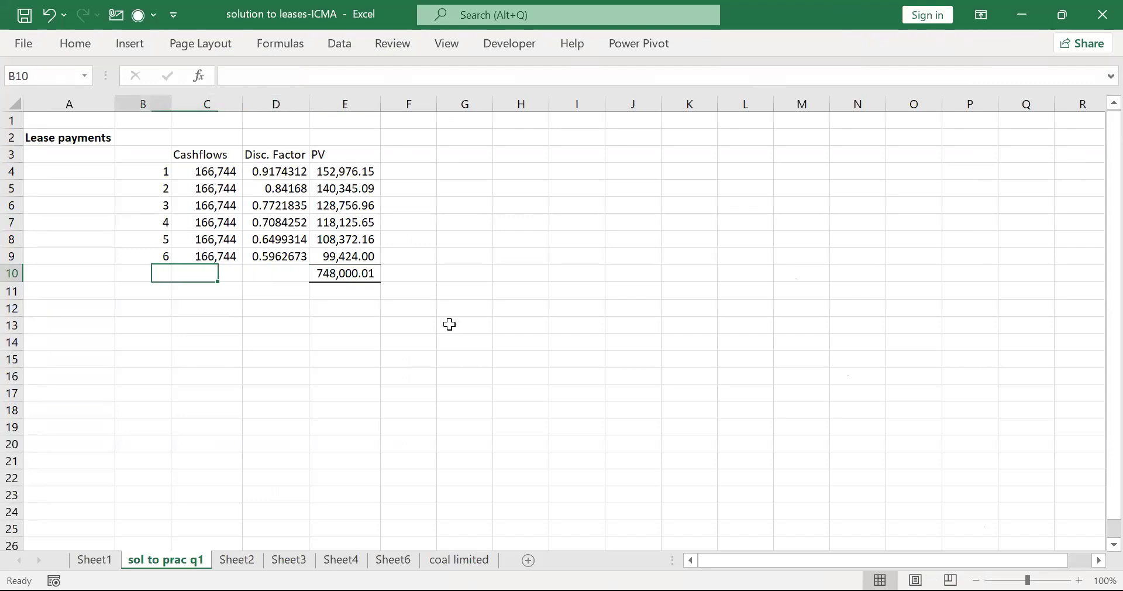
pyautogui.press('Down')
pyautogui.write('Entries')
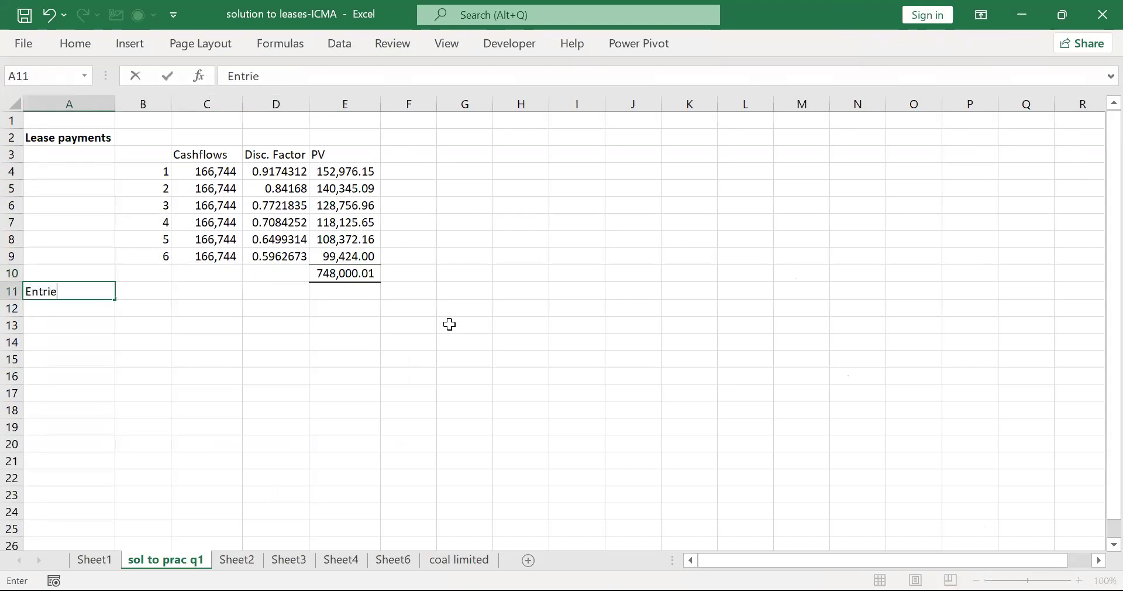
pyautogui.press('Return')
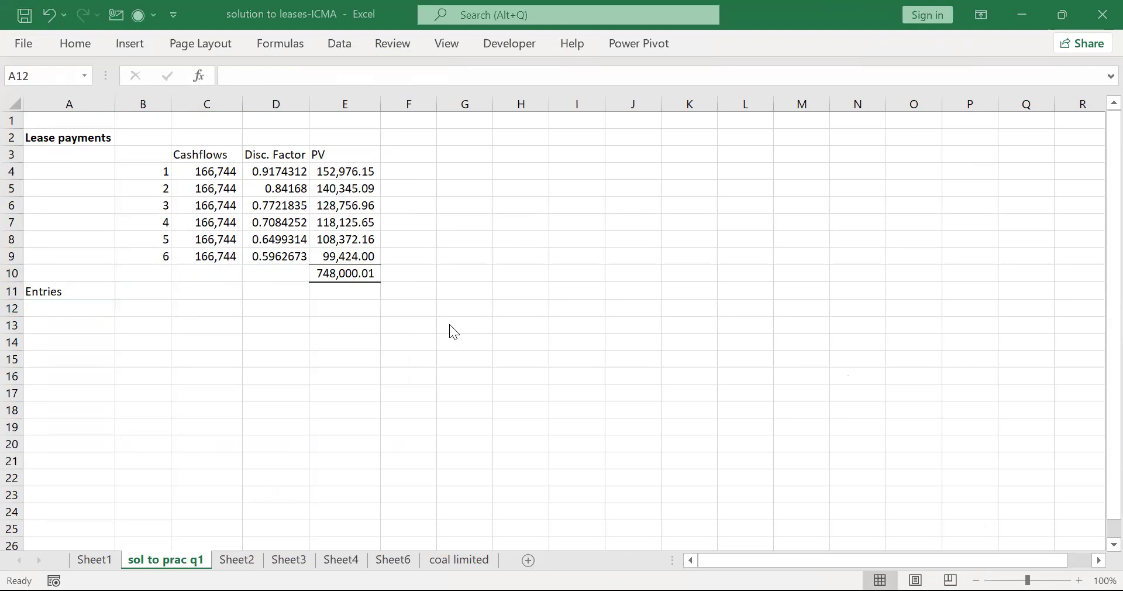
# Enter the date 1 jan 2005 in A12 and the debit account RoUA in B12.
pyautogui.write('1 jan 2005')
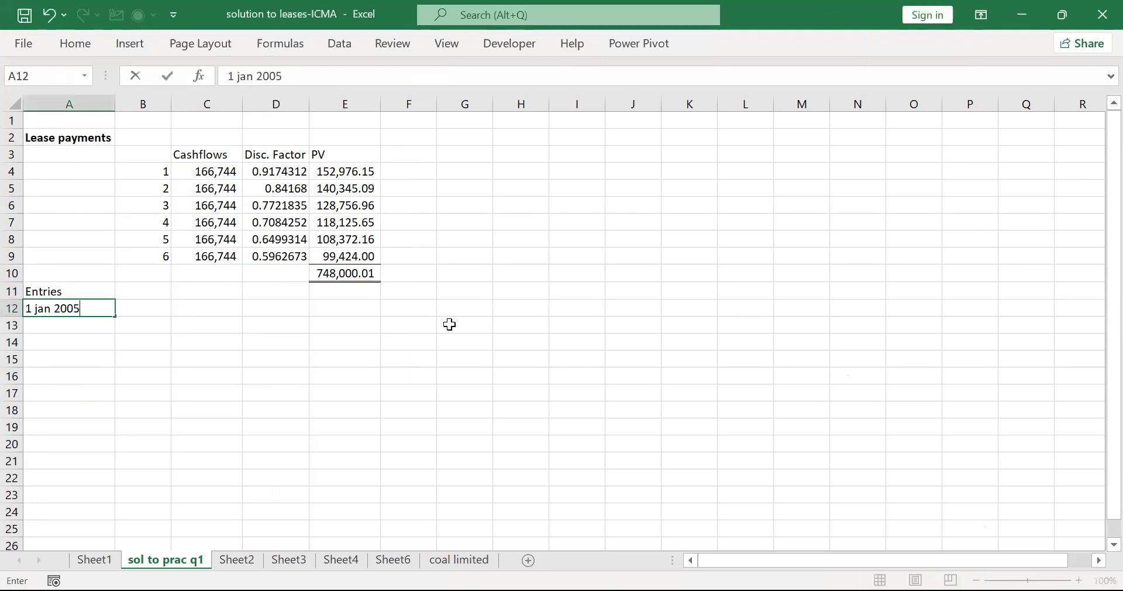
pyautogui.press('Return')
pyautogui.press('Up')
pyautogui.press('Right')
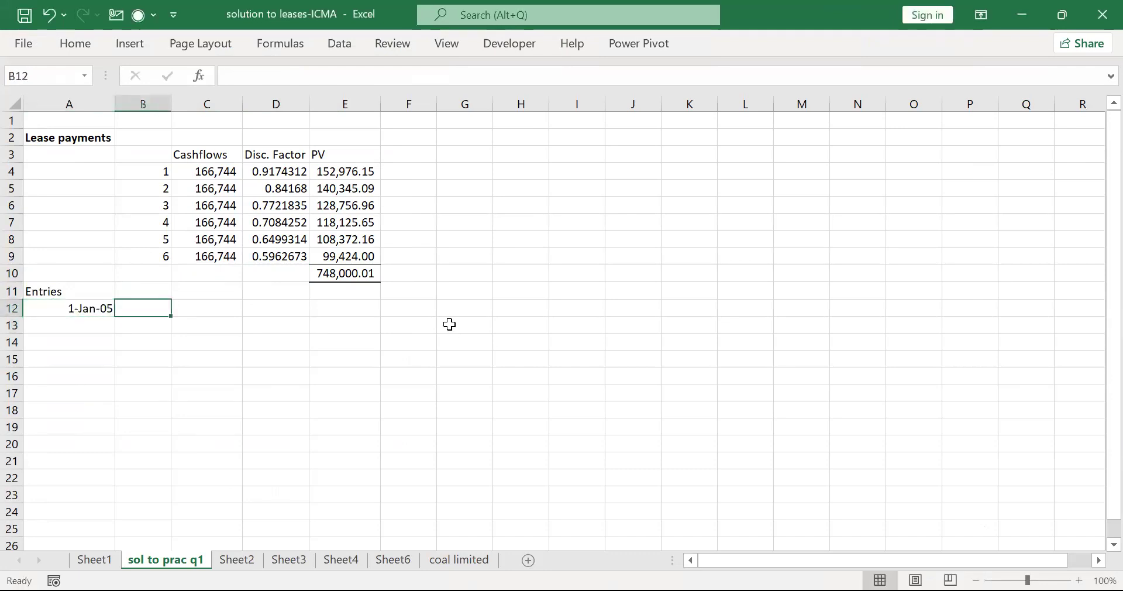
pyautogui.write('RoUA')
pyautogui.press('Return')
pyautogui.press('Up')
pyautogui.press('Right')
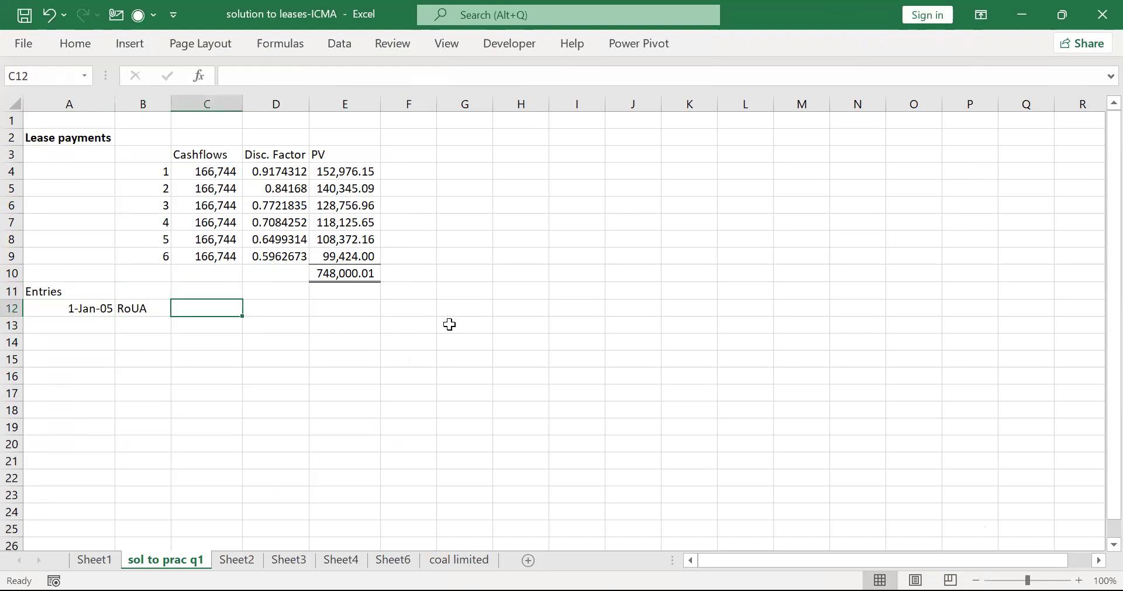
# Link the RoUA debit amount in C12 to the present value total with =E10.
pyautogui.write('=')
pyautogui.press('Right')
pyautogui.press('Right')
pyautogui.press('Up')
pyautogui.press('Up')
pyautogui.press('Return')
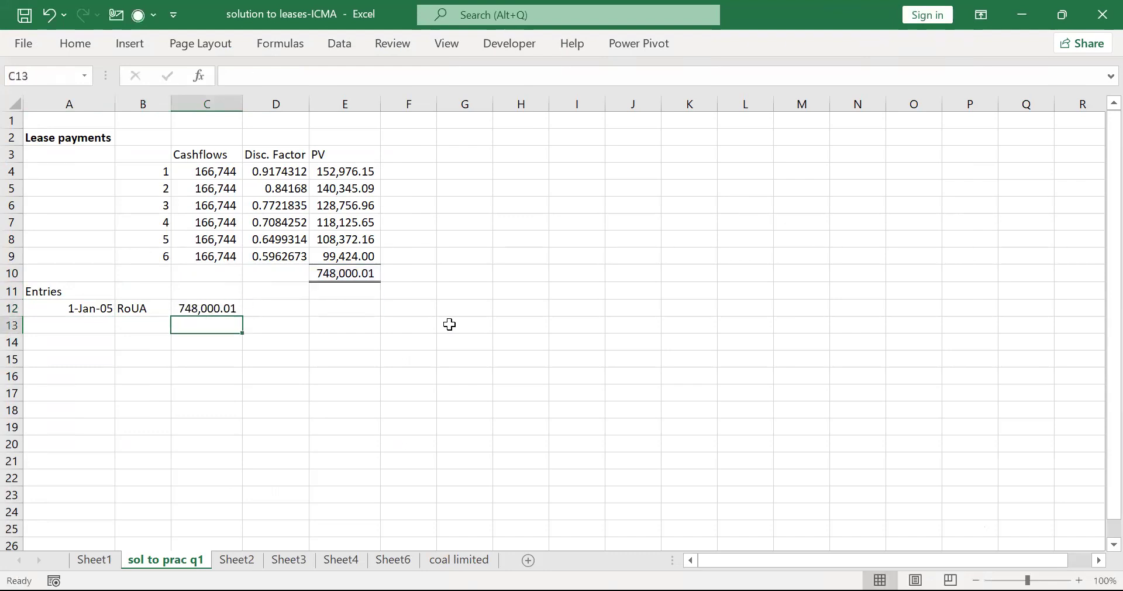
# Enter the credit account "Lease liability" in C13 and autofit the width of column C.
pyautogui.write('Lae')
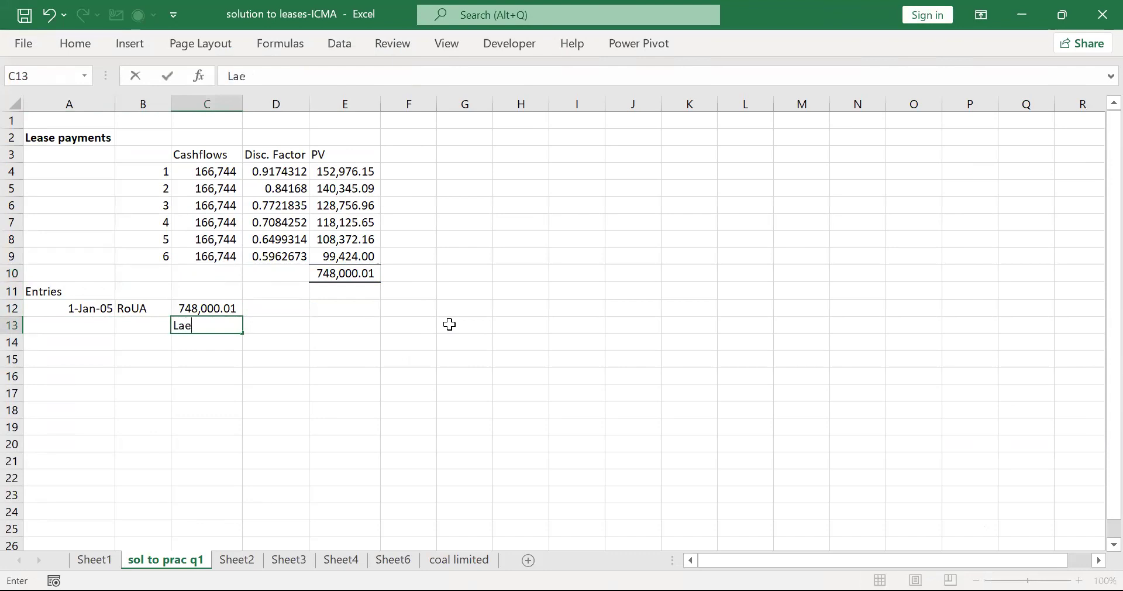
pyautogui.press('BackSpace')
pyautogui.write('eas')
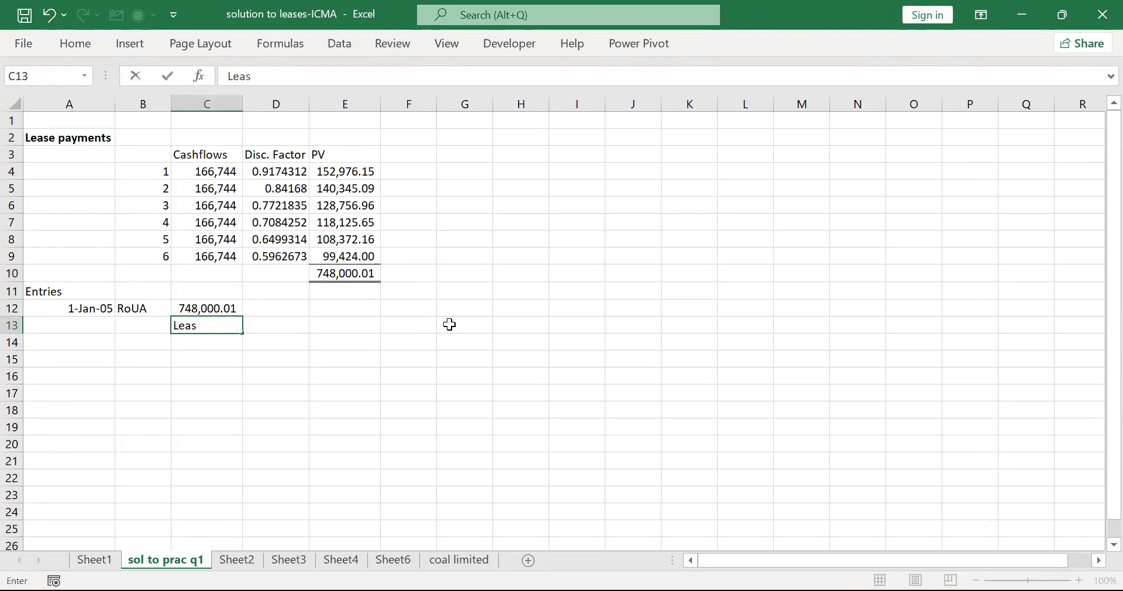
pyautogui.write('e liail')
pyautogui.press('BackSpace')
pyautogui.press('BackSpace')
pyautogui.write('bi')
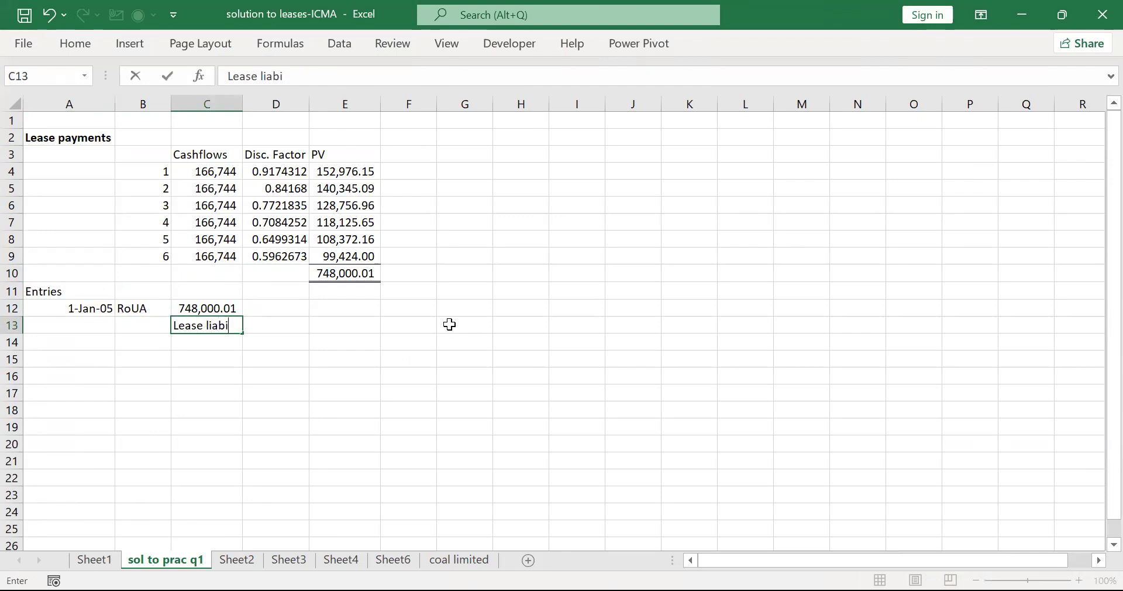
pyautogui.write('lity')
pyautogui.press('Return')
pyautogui.press('Up')
pyautogui.press('alt')
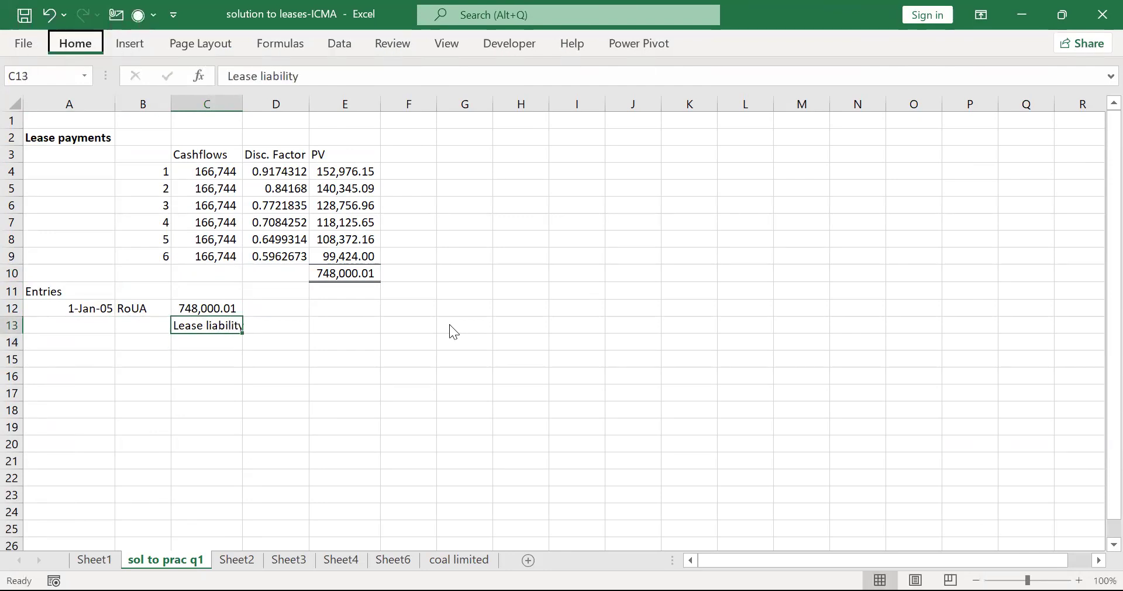
pyautogui.press('h')
pyautogui.press('o')
pyautogui.press('i')
# Enter the lease liability credit amount in D13 with =C12.
pyautogui.press('Right')
pyautogui.write('=')
pyautogui.press('Up')
pyautogui.press('Left')
pyautogui.press('Return')
# Close off the journal entry with a top border on B14:D14.
pyautogui.hotkey('shift', 'Left')
pyautogui.hotkey('shift', 'Left')
pyautogui.press('alt')
pyautogui.press('h')
pyautogui.press('b')
pyautogui.press('p')
# Merge and centre L12:P12 and enter the heading "P/L".
pyautogui.press('Right')
pyautogui.press('Right')
pyautogui.press('Right')
pyautogui.press('Right')
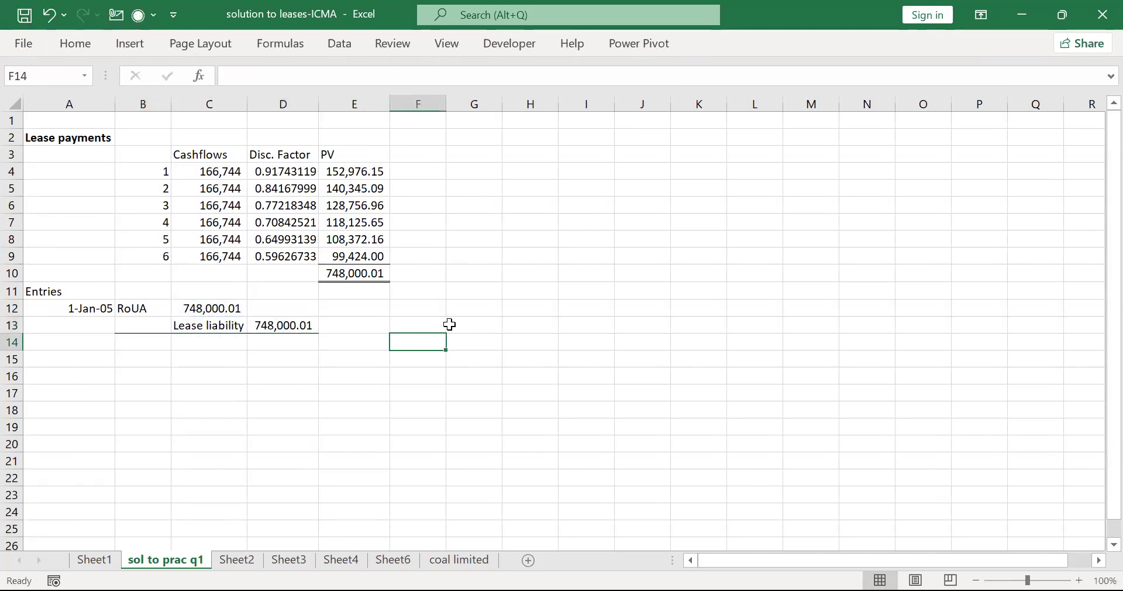
pyautogui.press('Up')
pyautogui.press('Up')
pyautogui.press('Up')
pyautogui.press('Up')
pyautogui.press('Up')
pyautogui.press('Down')
pyautogui.press('Down')
pyautogui.press('Down')
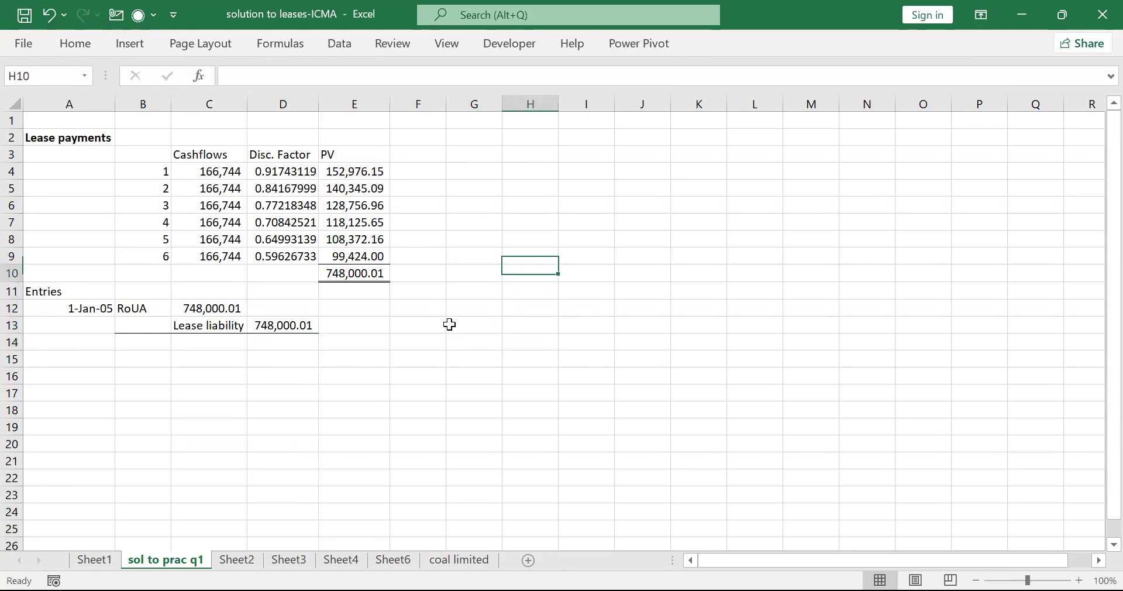
pyautogui.hotkey('shift', 'Right')
pyautogui.hotkey('shift', 'Right')
pyautogui.hotkey('shift', 'Right')
pyautogui.hotkey('shift', 'Right')
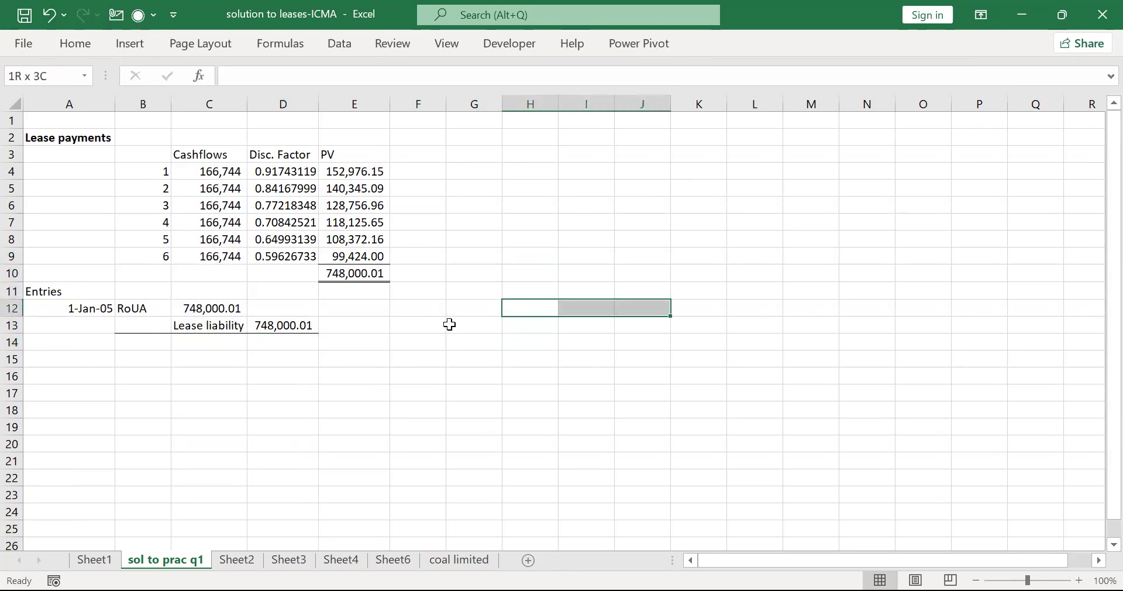
pyautogui.press('Right')
pyautogui.press('Right')
pyautogui.press('Right')
pyautogui.press('Right')
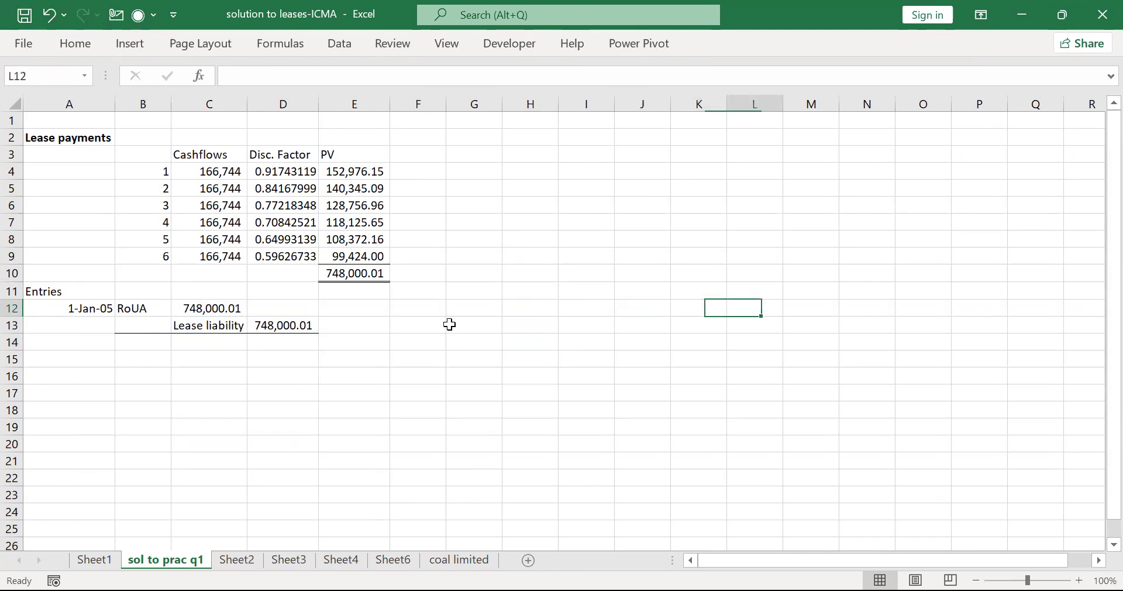
pyautogui.hotkey('shift', 'Right')
pyautogui.hotkey('shift', 'Right')
pyautogui.hotkey('shift', 'Right')
pyautogui.hotkey('shift', 'Right')
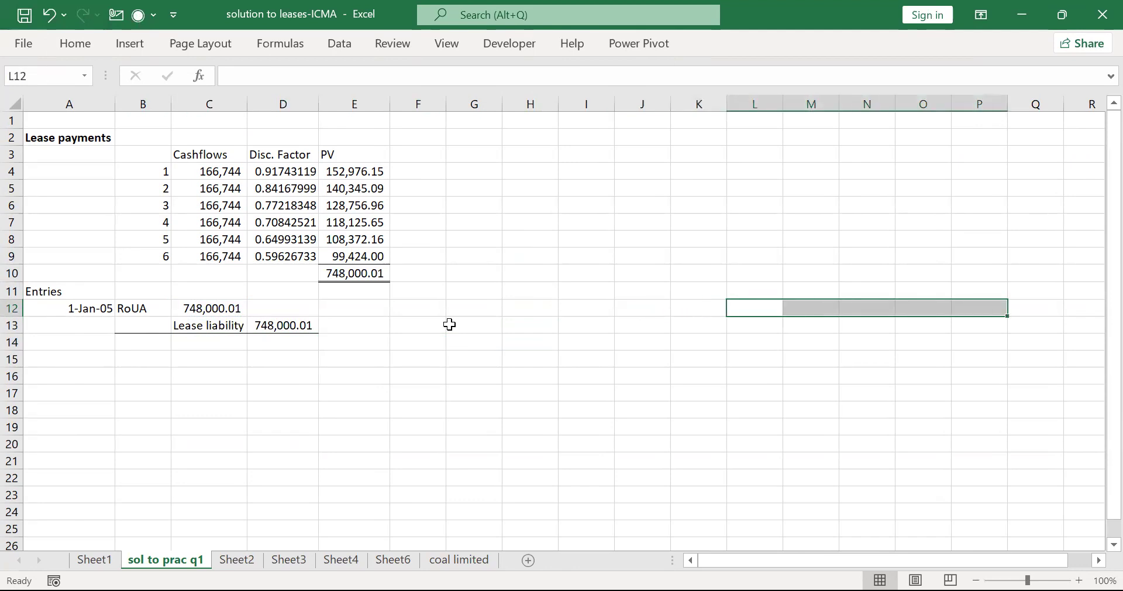
pyautogui.press('alt')
pyautogui.write('hmcP/L')
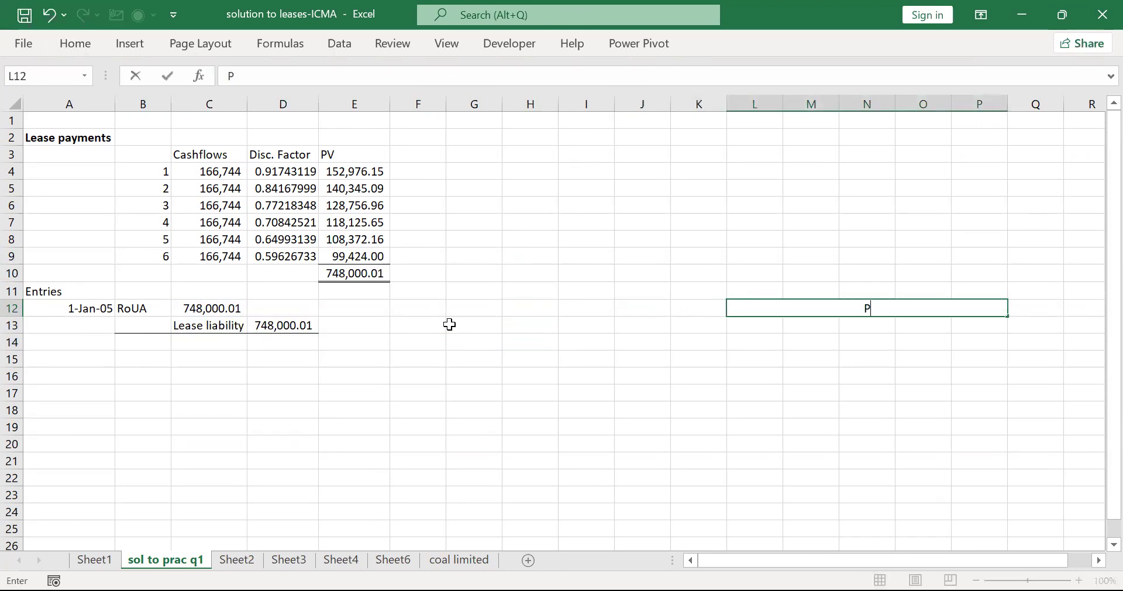
pyautogui.press('Return')
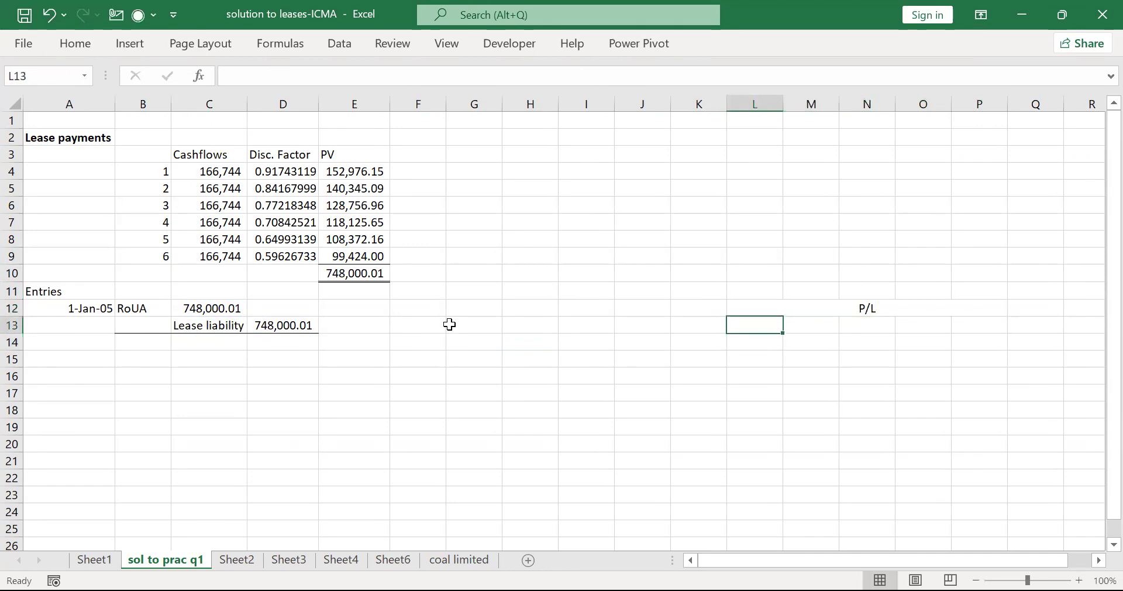
# Apply an outside border to the merged P/L heading in L12:P12.
pyautogui.press('Up')
pyautogui.press('alt')
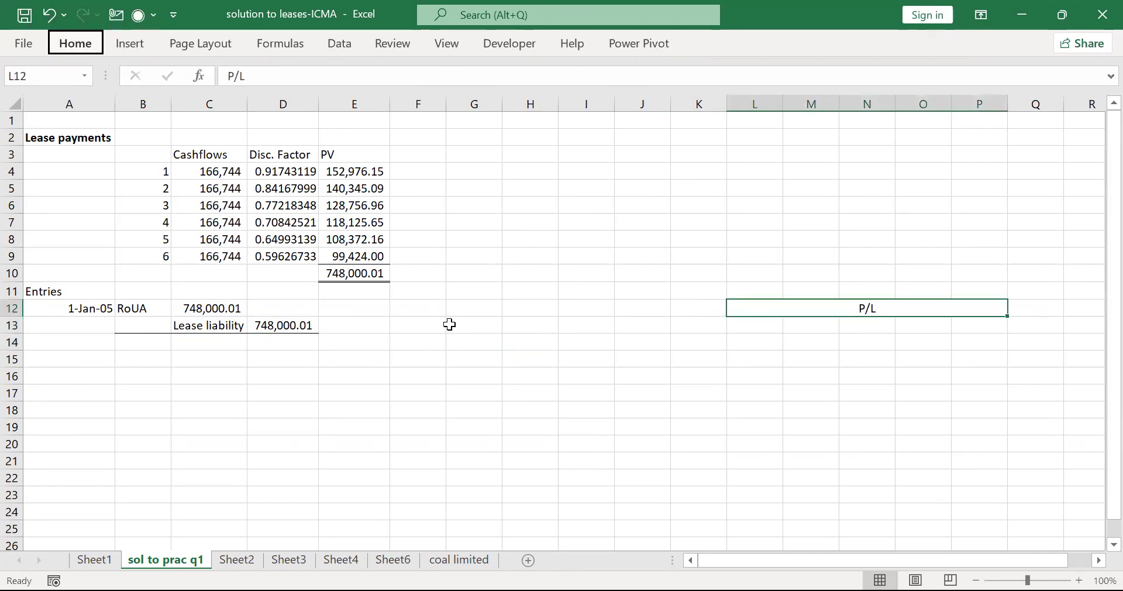
pyautogui.press('h')
pyautogui.press('b')
pyautogui.press('s')
# Number the columns under the P/L heading 1 to 4 in M13:P13.
pyautogui.press('Down')
pyautogui.press('Right')
pyautogui.write('1')
pyautogui.press('Tab')
pyautogui.write('2')
pyautogui.press('Tab')
pyautogui.write('3')
pyautogui.press('Tab')
pyautogui.write('4')
pyautogui.press('Tab')
# Unmerge the P/L heading and merge and centre it across L12:Q12 instead.
pyautogui.press('Left')
pyautogui.press('Left')
pyautogui.press('Left')
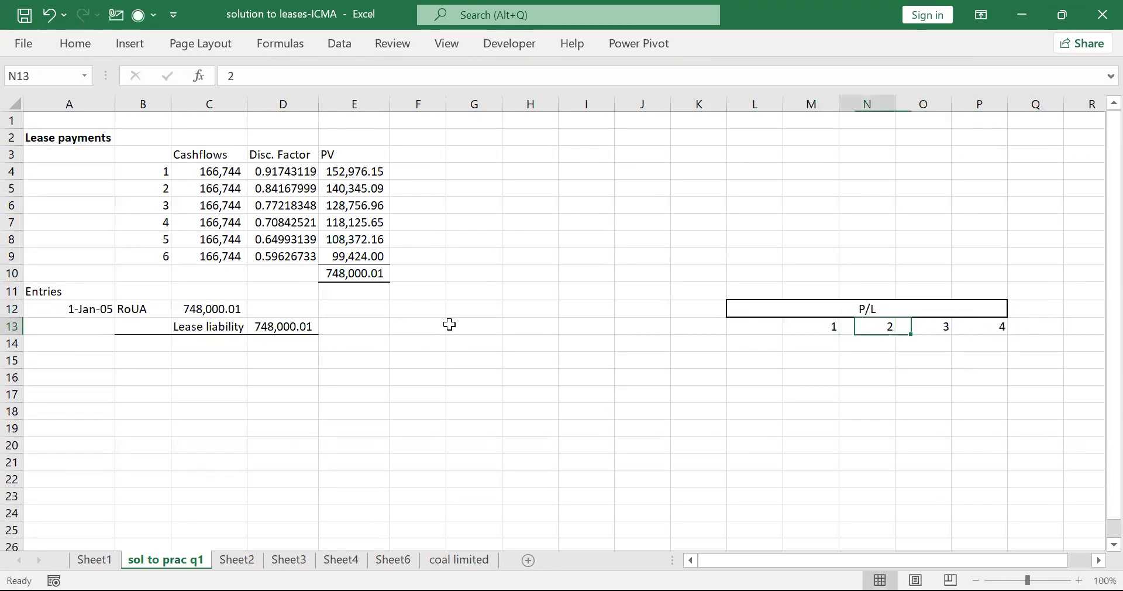
pyautogui.press('Left')
pyautogui.press('Left')
pyautogui.press('Up')
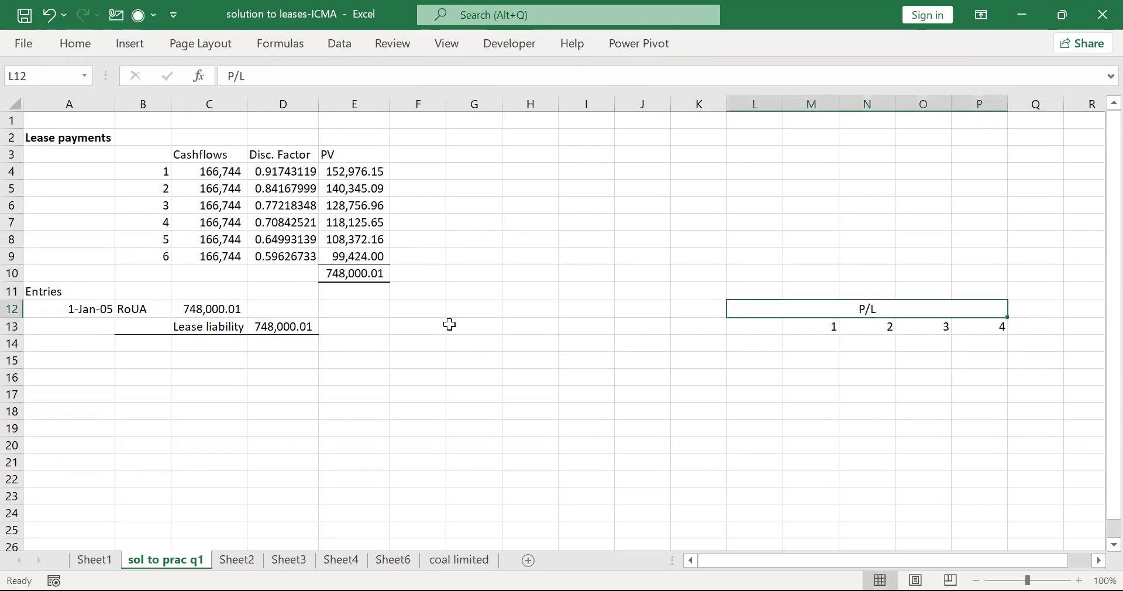
pyautogui.press('alt')
pyautogui.press('h')
pyautogui.press('m')
pyautogui.press('u')
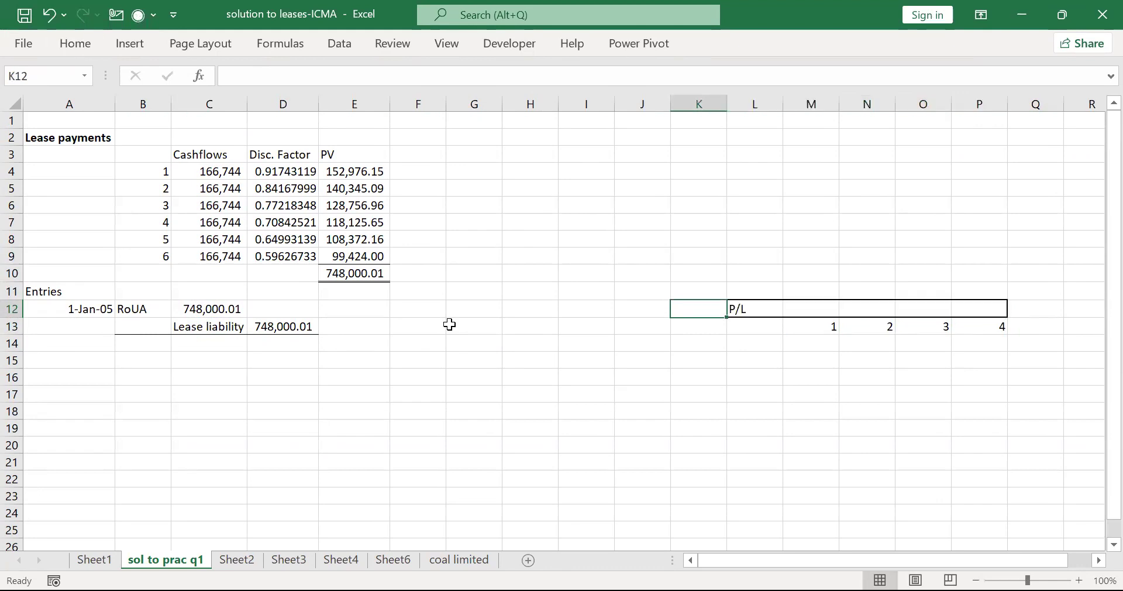
pyautogui.hotkey('shift', 'Right')
pyautogui.hotkey('shift', 'Right')
pyautogui.hotkey('shift', 'Right')
pyautogui.hotkey('shift', 'Right')
pyautogui.hotkey('shift', 'Right')
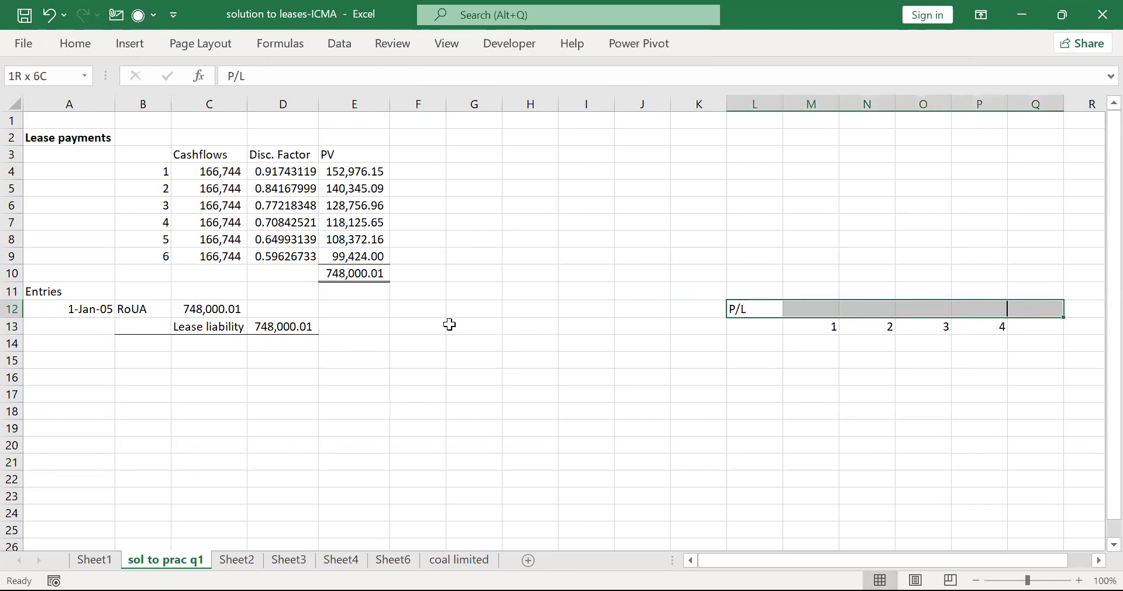
pyautogui.press('alt')
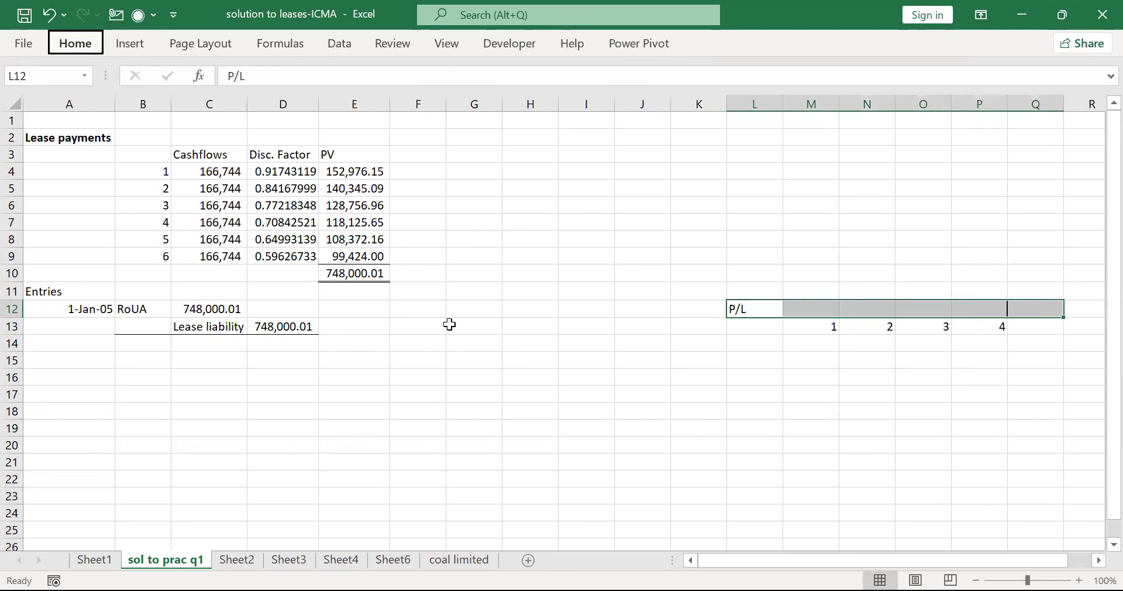
pyautogui.press('h')
pyautogui.press('m')
pyautogui.press('c')
# Move the numbers 1 to 4 from M13:P13 to L13:O13.
pyautogui.press('Down')
pyautogui.press('Right')
pyautogui.hotkey('shift', 'Right')
pyautogui.hotkey('shift', 'Right')
pyautogui.hotkey('shift', 'Right')
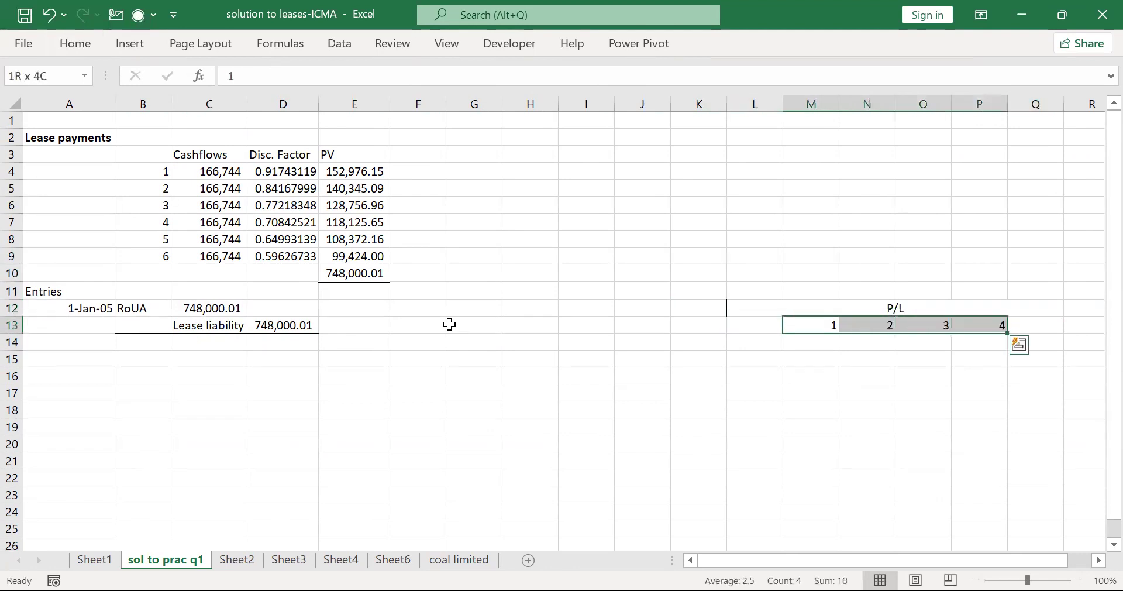
pyautogui.hotkey('ctrl', 'x')
pyautogui.press('Left')
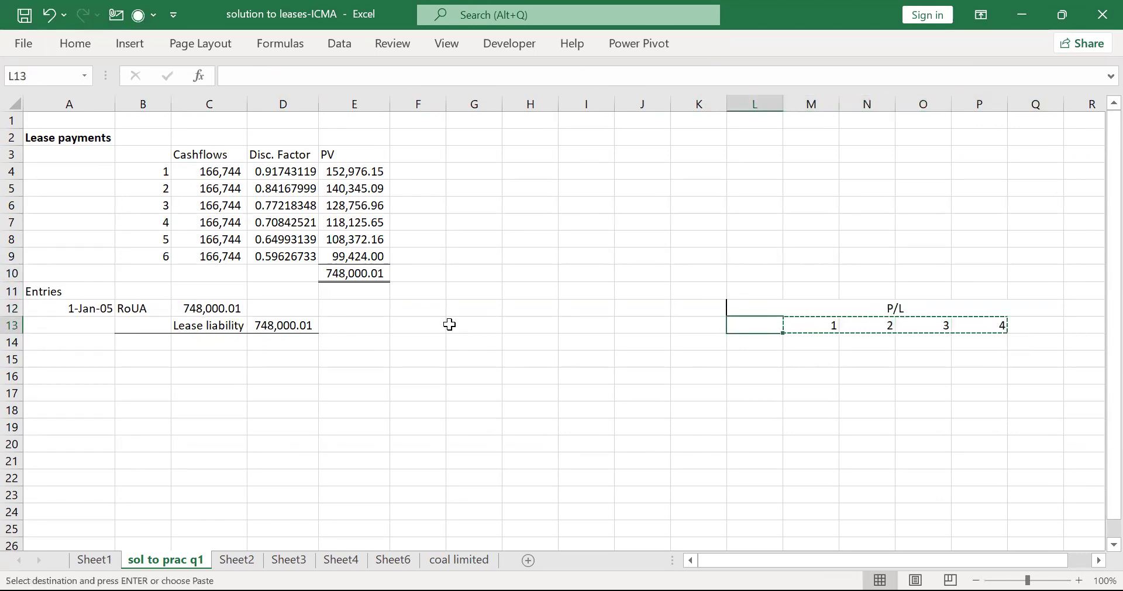
pyautogui.hotkey('ctrl', 'v')
# Extend the numbering row by entering 5 in both P13 and Q13.
pyautogui.press('Left')
pyautogui.press('Right')
pyautogui.press('Right')
pyautogui.press('Right')
pyautogui.press('Right')
pyautogui.press('Right')
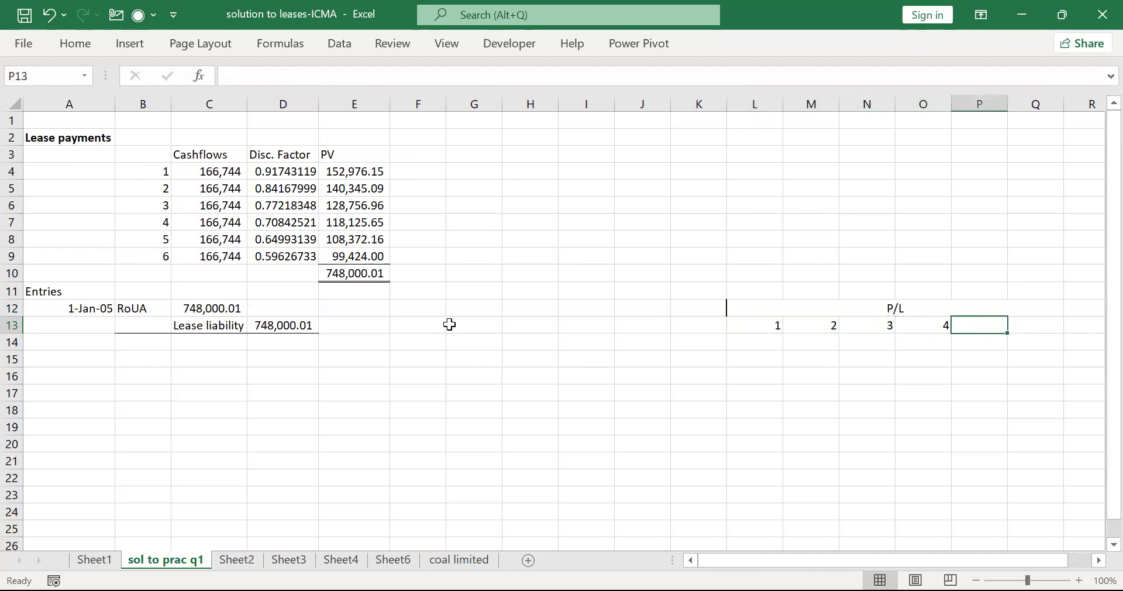
pyautogui.write('5')
pyautogui.press('Right')
pyautogui.write('5')
# Apply an outside border to the P/L heading in L12:Q12 and correct the number in Q13 to 6.
pyautogui.press('Up')
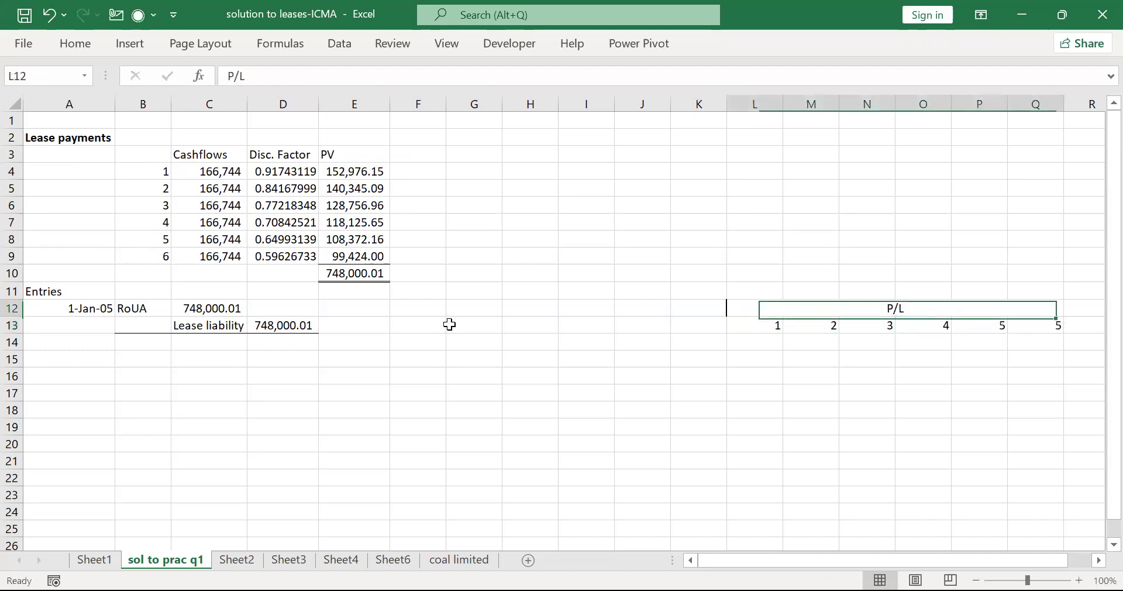
pyautogui.press('alt')
pyautogui.press('Escape')
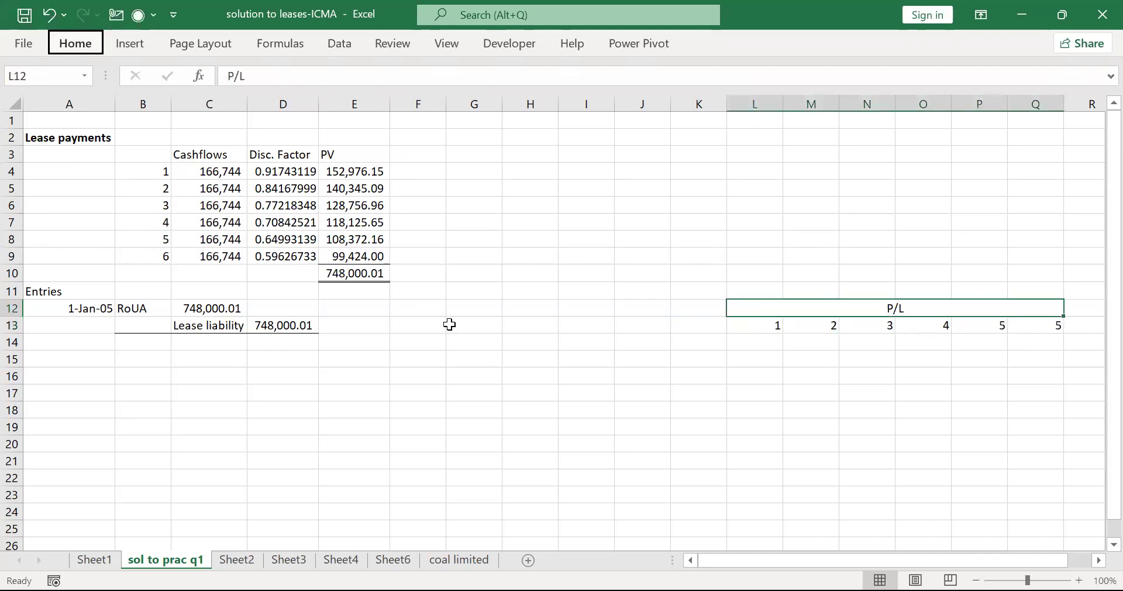
pyautogui.press('Escape')
pyautogui.press('Down')
pyautogui.write('6')
pyautogui.press('Return')
# Enter the label "Operating expenses" in K14 and autofit the width of column K.
pyautogui.press('Left')
pyautogui.press('Left')
pyautogui.press('Left')
pyautogui.press('Left')
pyautogui.press('Left')
pyautogui.press('Left')
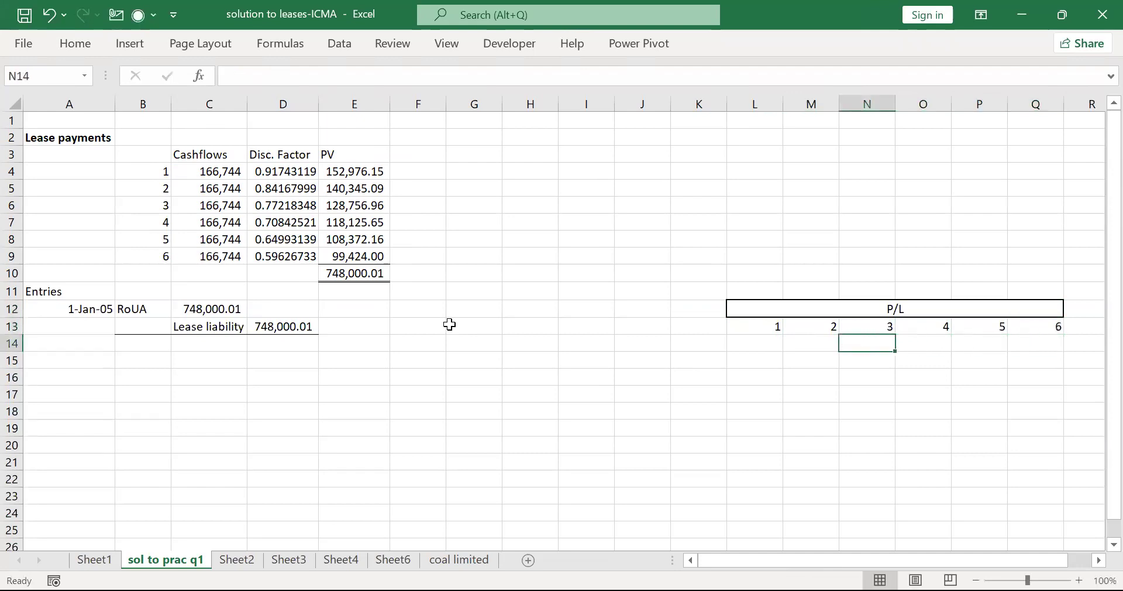
pyautogui.write('O')
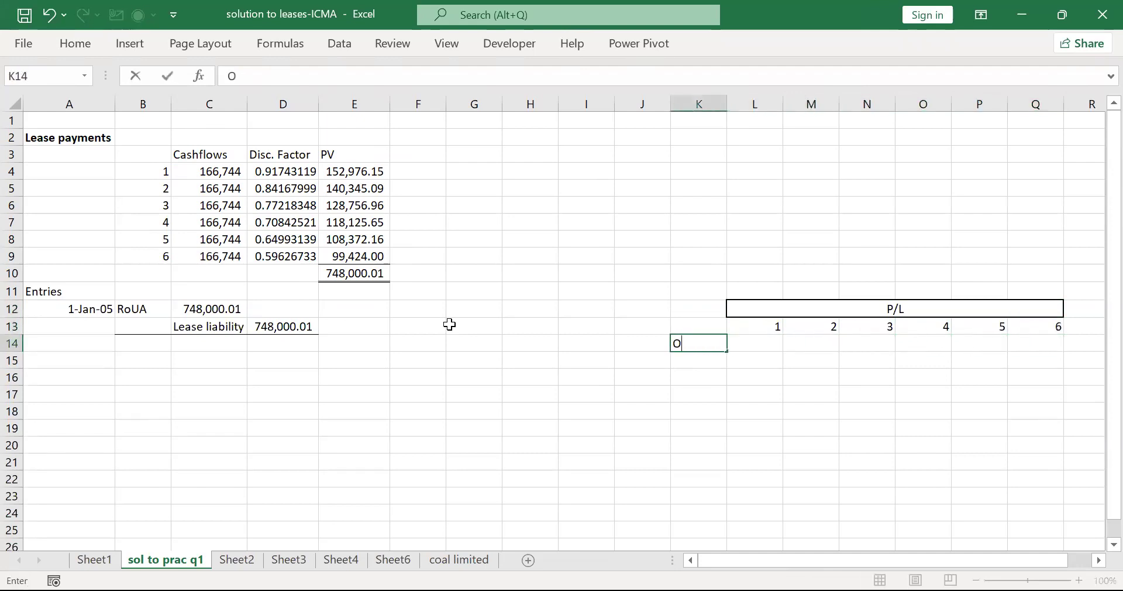
pyautogui.write('perating expu')
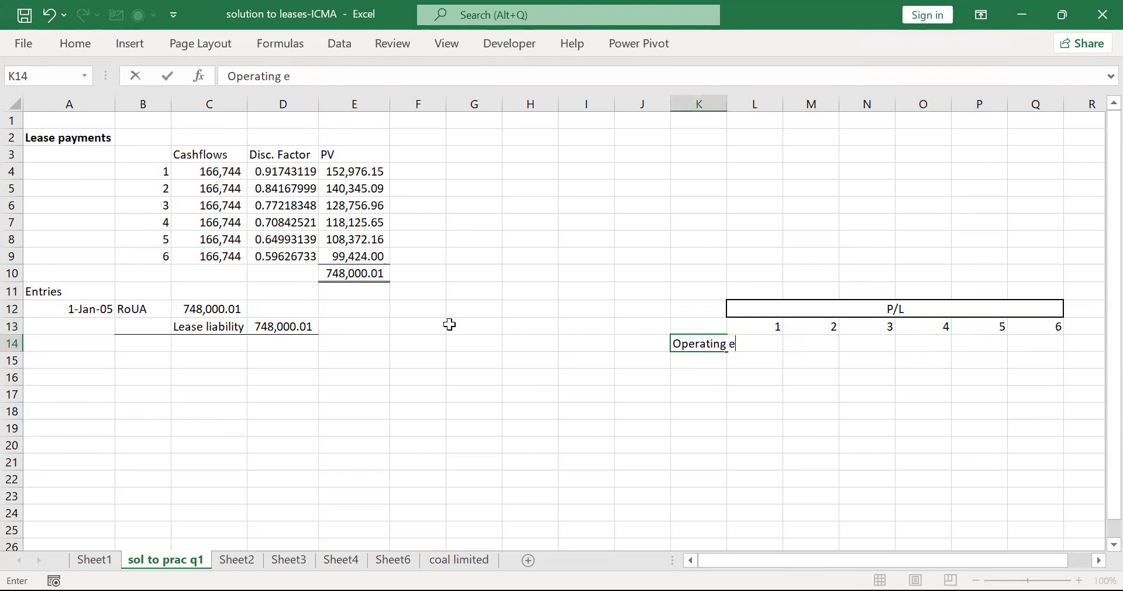
pyautogui.press('BackSpace')
pyautogui.write('enses')
pyautogui.press('Return')
pyautogui.press('Up')
pyautogui.press('alt')
pyautogui.press('Escape')
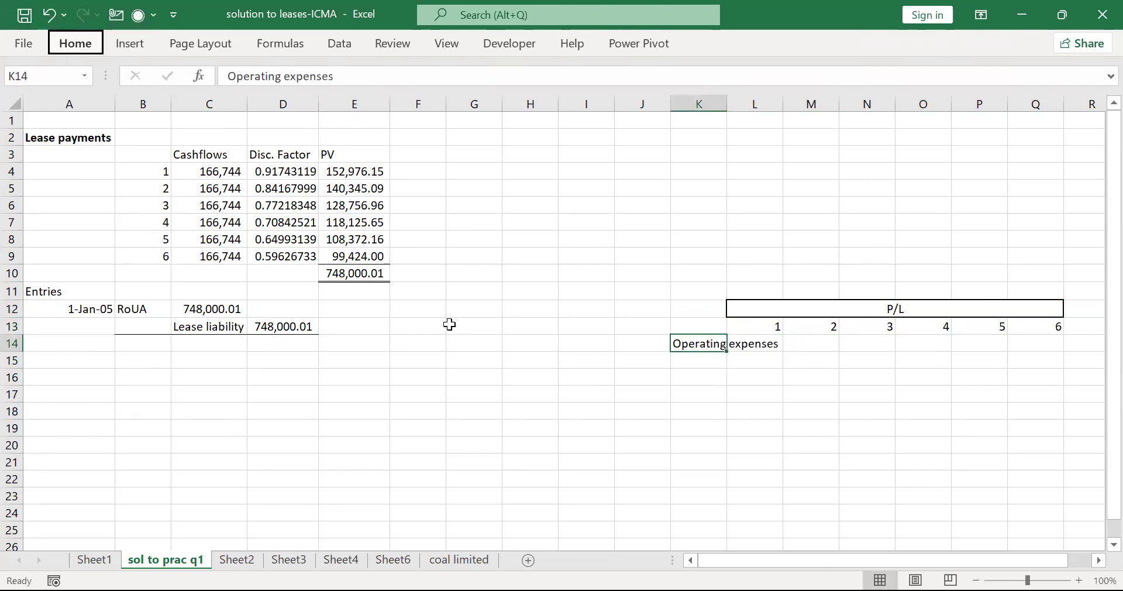
pyautogui.hotkey('alt', 'h')
pyautogui.press('o')
pyautogui.press('i')
# Delete the empty column J and make the Operating expenses label bold.
pyautogui.press('Left')
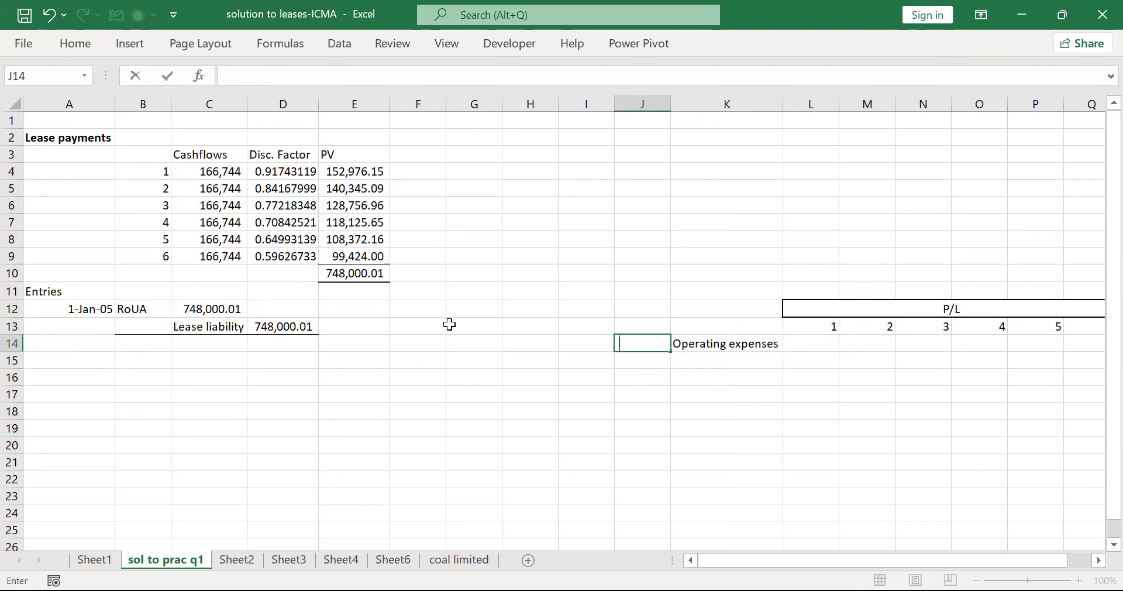
pyautogui.hotkey('ctrl', 'space')
pyautogui.hotkey('ctrl', '-')
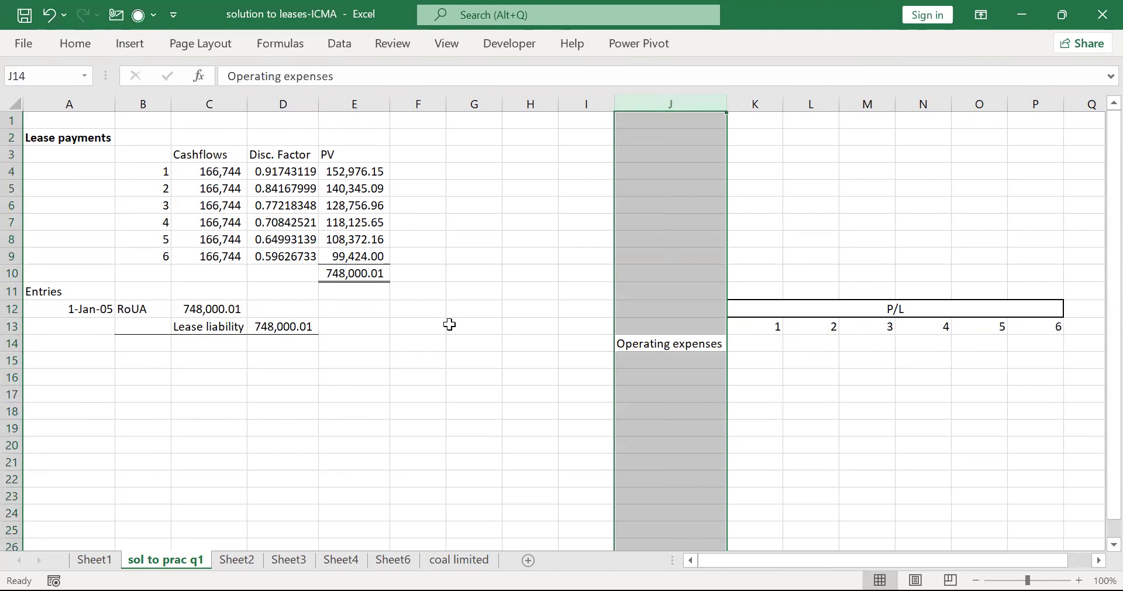
pyautogui.hotkey('ctrl', 'b')
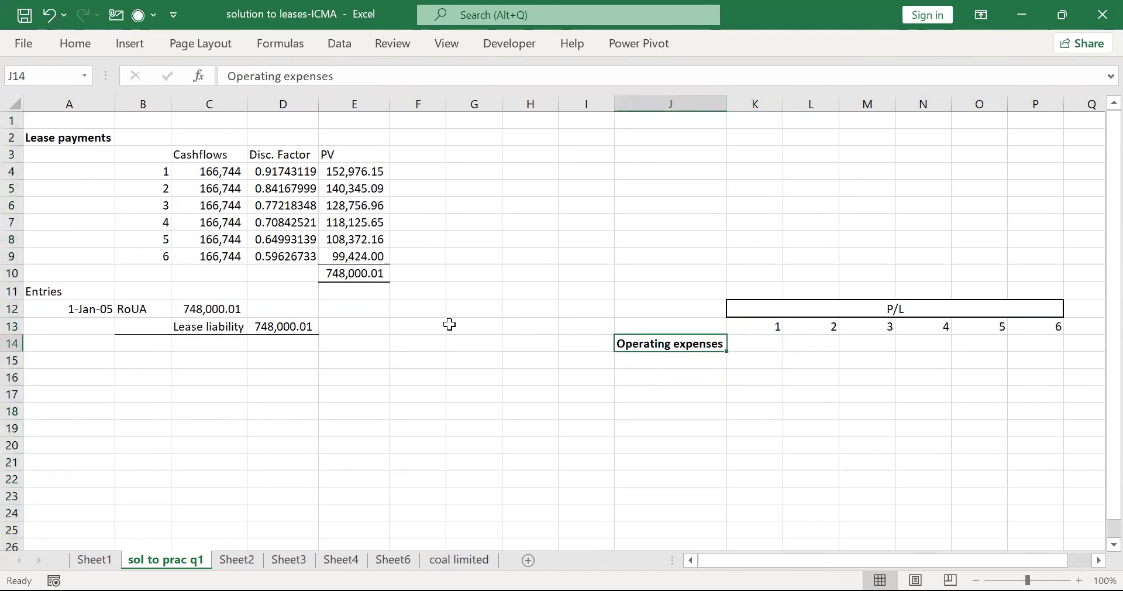
pyautogui.press('Down')
pyautogui.press('Down')
pyautogui.press('Right')
pyautogui.press('Down')
pyautogui.press('Right')
pyautogui.press('Down')
pyautogui.press('Left')
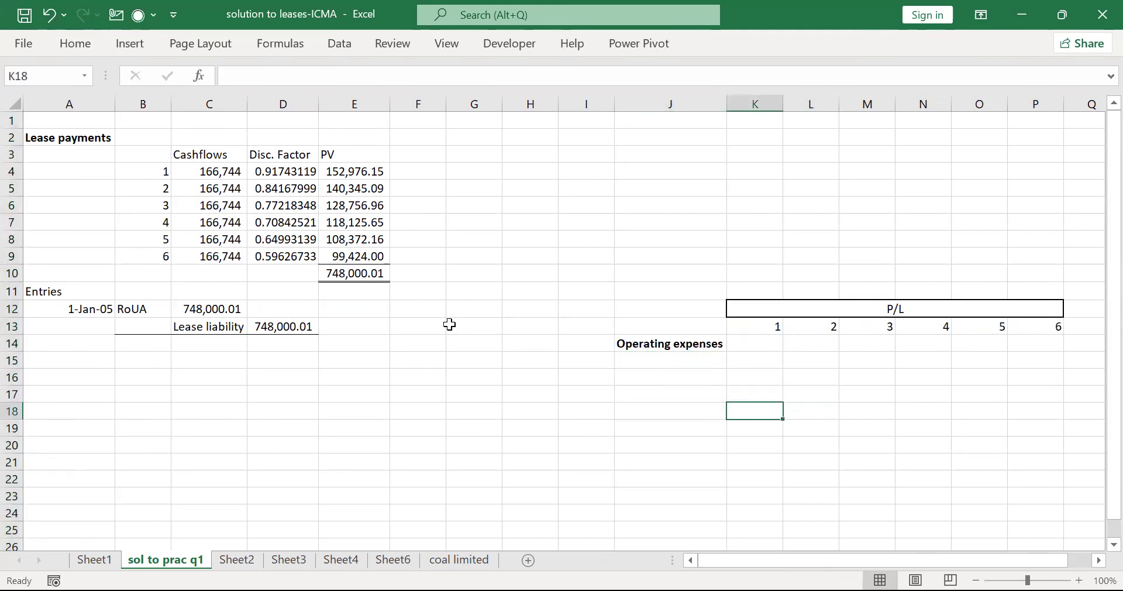
pyautogui.hotkey('shift', 'Right')
pyautogui.hotkey('shift', 'Right')
pyautogui.hotkey('shift', 'Right')
pyautogui.hotkey('shift', 'Right')
pyautogui.hotkey('shift', 'Right')
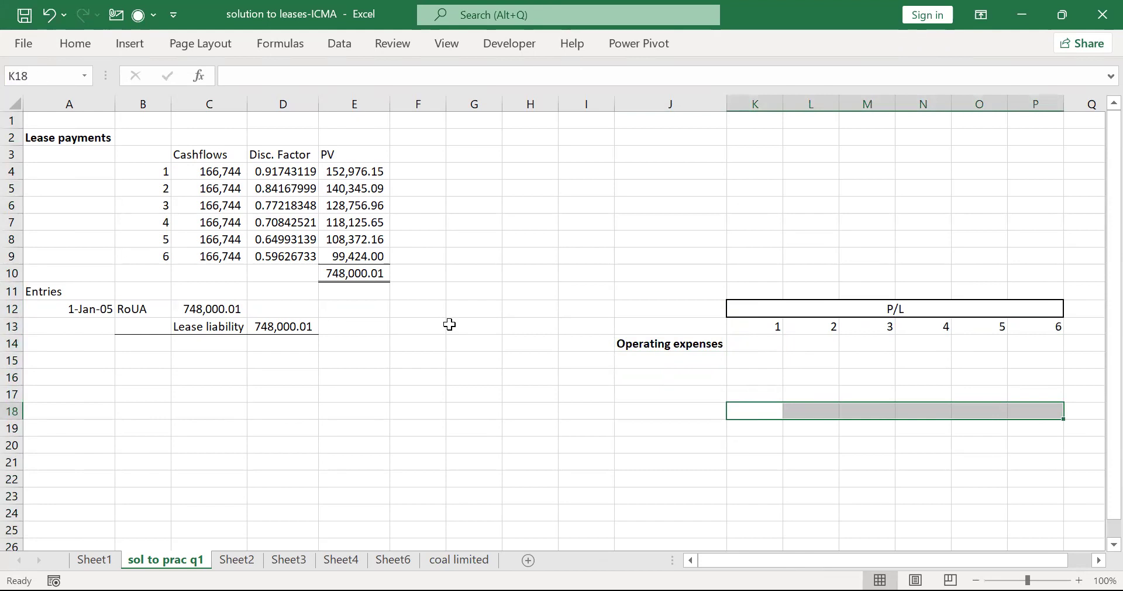
pyautogui.hotkey('shift', 'Left')
pyautogui.hotkey('shift', 'Left')
pyautogui.hotkey('shift', 'Left')
pyautogui.press('Left')
pyautogui.press('Right')
pyautogui.hotkey('shift', 'Right')
pyautogui.hotkey('shift', 'Right')
pyautogui.hotkey('shift', 'Right')
pyautogui.hotkey('shift', 'Right')
pyautogui.hotkey('shift', 'Right')
pyautogui.hotkey('shift', 'Right')
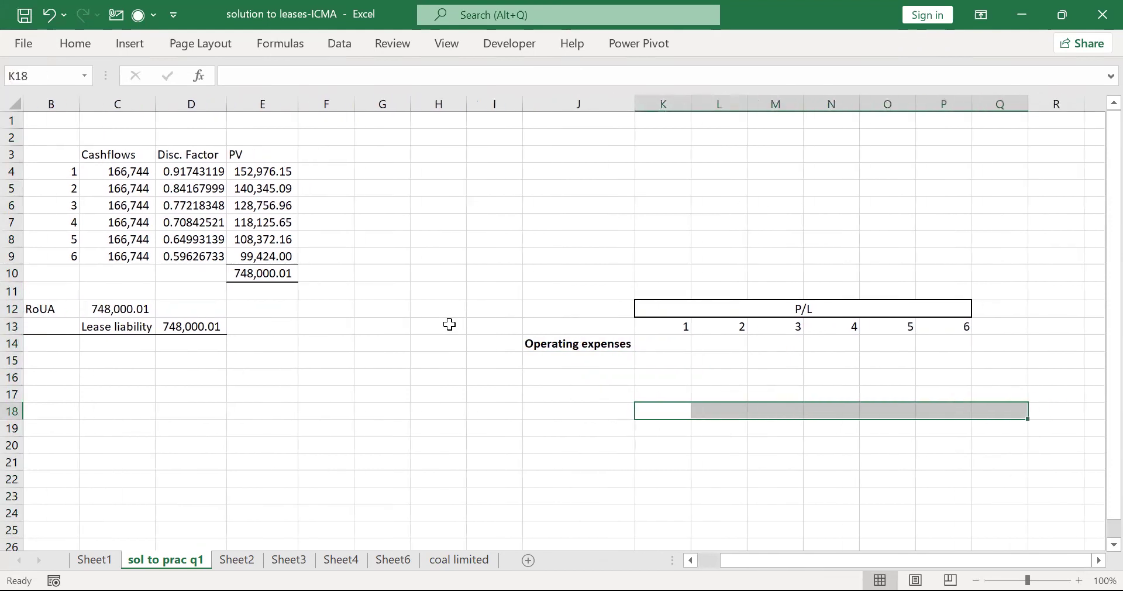
pyautogui.press('Left')
pyautogui.press('Left')
pyautogui.press('Right')
pyautogui.press('Right')
# Merge and centre K17:Q17 and enter B/S as its heading, framed with an outside border.
pyautogui.press('Up')
pyautogui.press('Up')
pyautogui.press('Left')
pyautogui.press('Right')
pyautogui.press('Down')
pyautogui.hotkey('shift', 'Right')
pyautogui.hotkey('shift', 'Right')
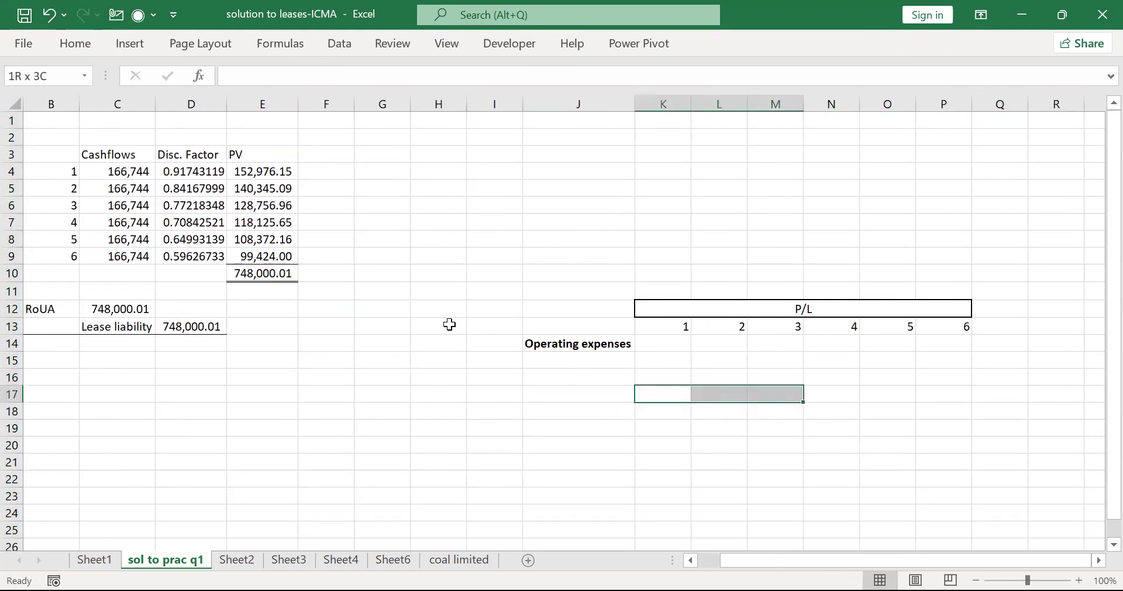
pyautogui.hotkey('shift', 'Right')
pyautogui.hotkey('shift', 'Right')
pyautogui.hotkey('shift', 'Right')
pyautogui.hotkey('shift', 'Right')
pyautogui.press('alt')
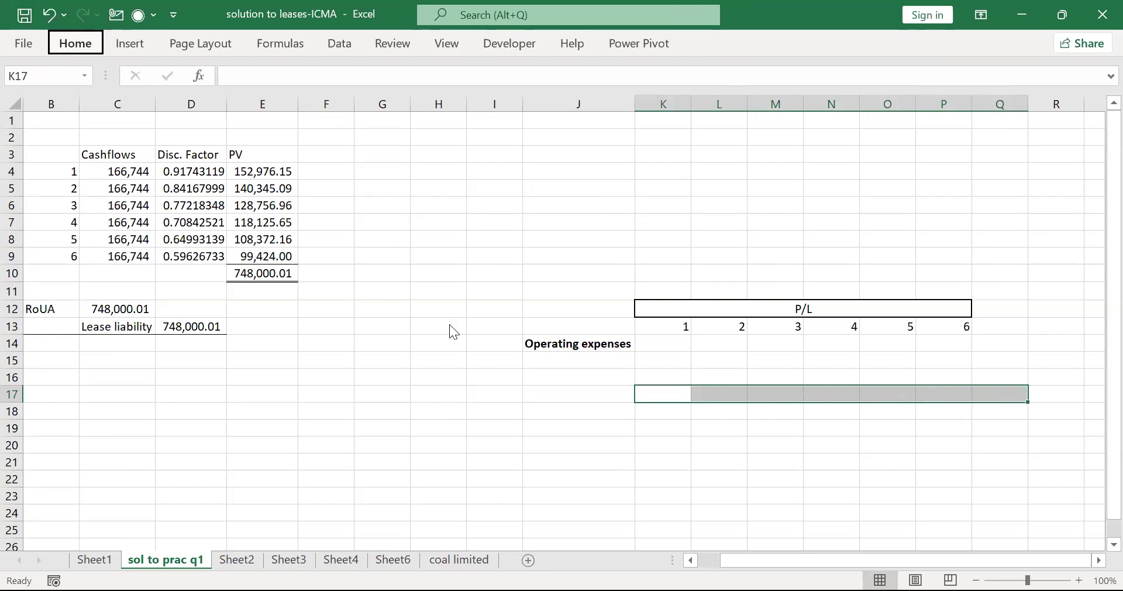
pyautogui.press('h')
pyautogui.press('m')
pyautogui.press('c')
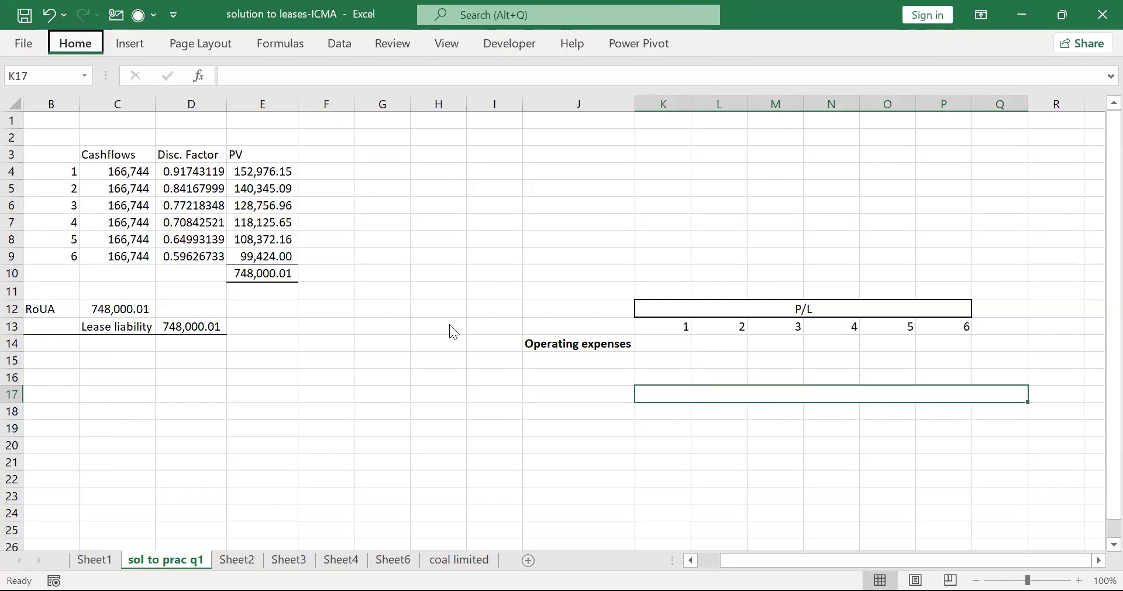
pyautogui.write('B/')
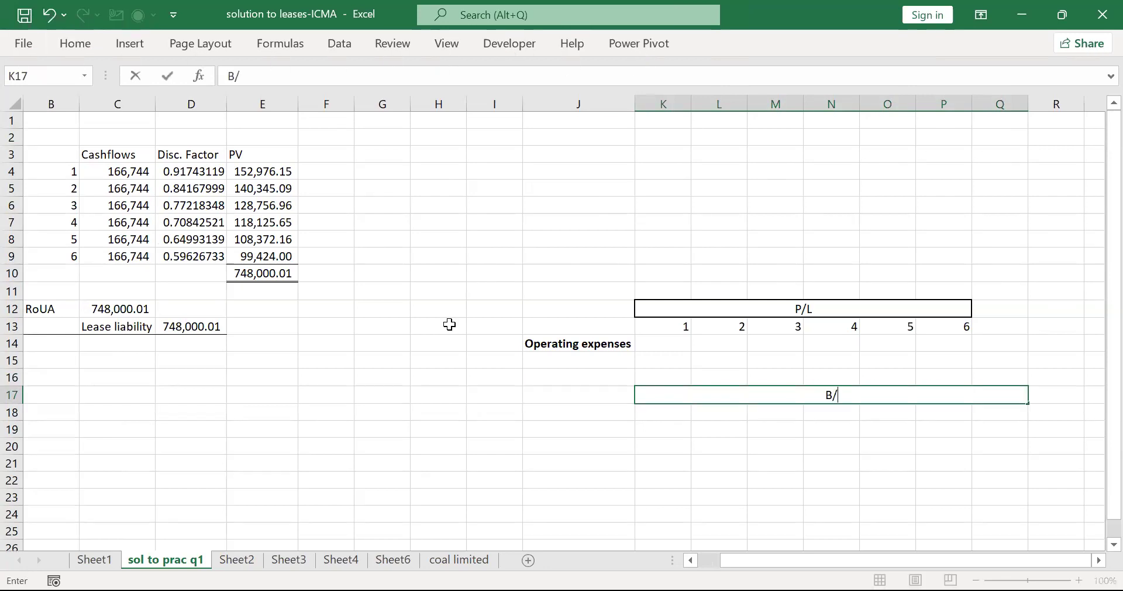
pyautogui.write('S')
pyautogui.press('Return')
# Enter a bold Assets heading in J18 and the label RoUA beneath it in J19.
pyautogui.press('Left')
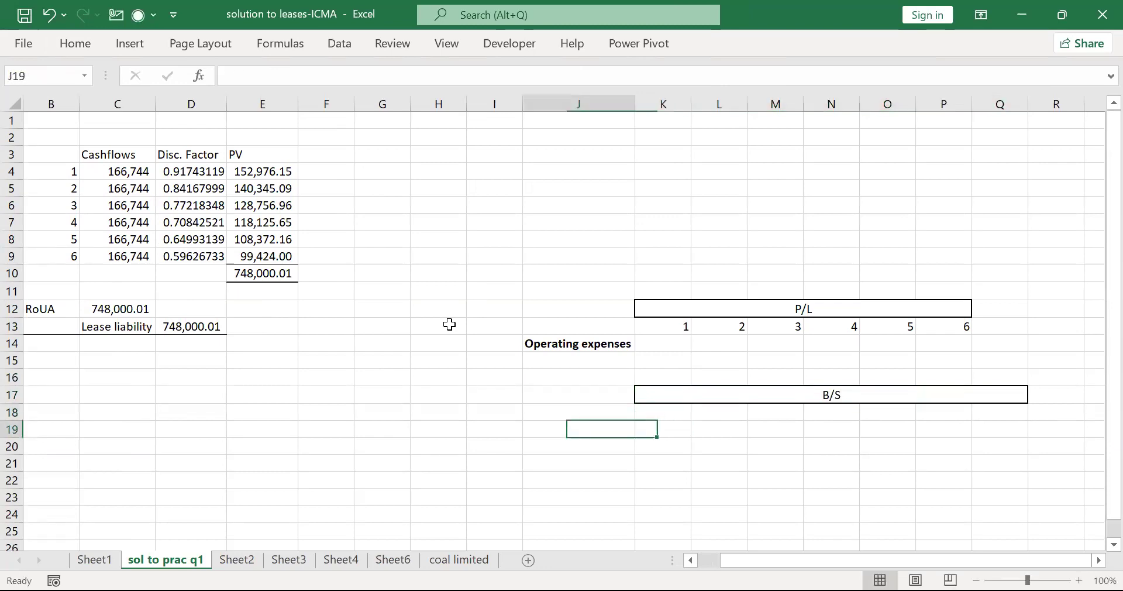
pyautogui.write('RoU')
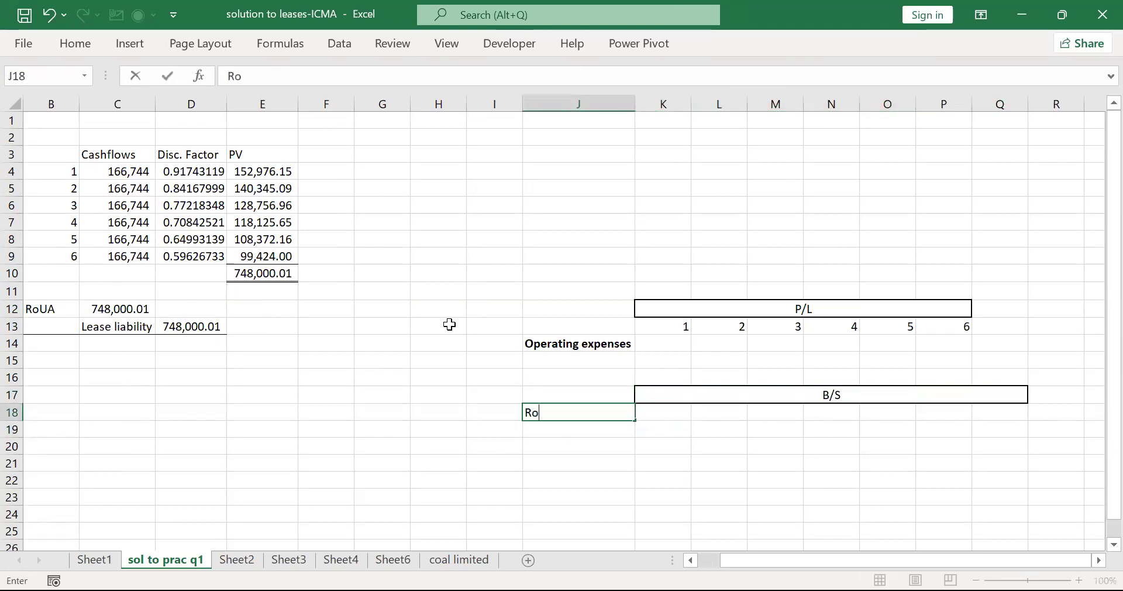
pyautogui.press('BackSpace')
pyautogui.press('BackSpace')
pyautogui.press('BackSpace')
pyautogui.write('Assets')
pyautogui.press('Return')
pyautogui.press('Up')
pyautogui.hotkey('ctrl', 'b')
pyautogui.press('Down')
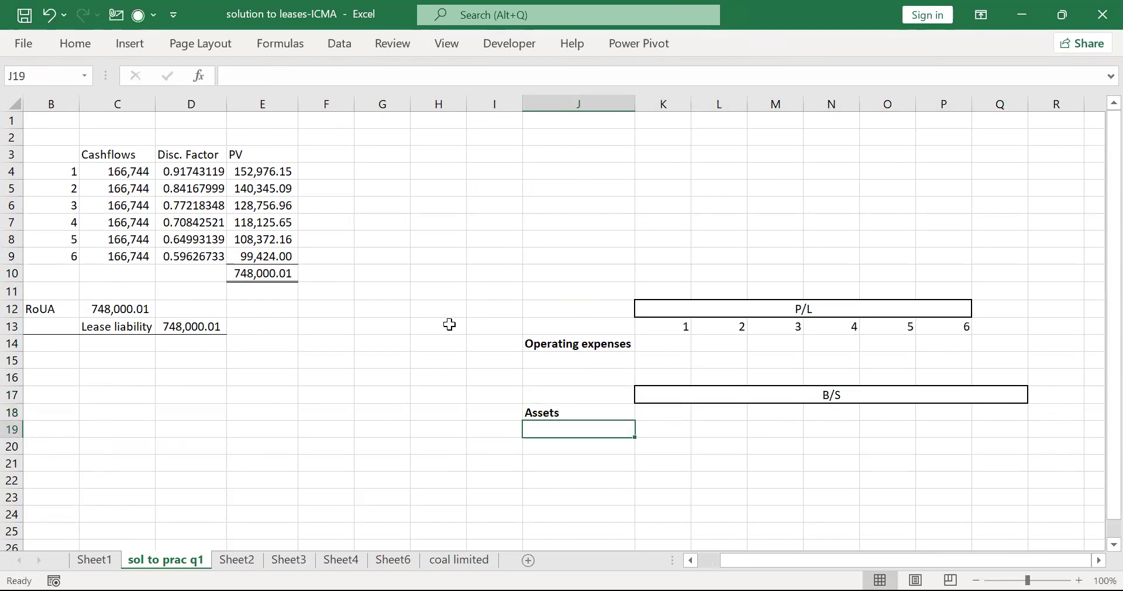
pyautogui.write('RoUA')
pyautogui.press('Return')
# Enter a bold Liabilities heading in J21 and the label "Lease liabilty" beneath it in J22.
pyautogui.press('Down')
pyautogui.press('Down')
pyautogui.press('Up')
pyautogui.write('Liabilities')
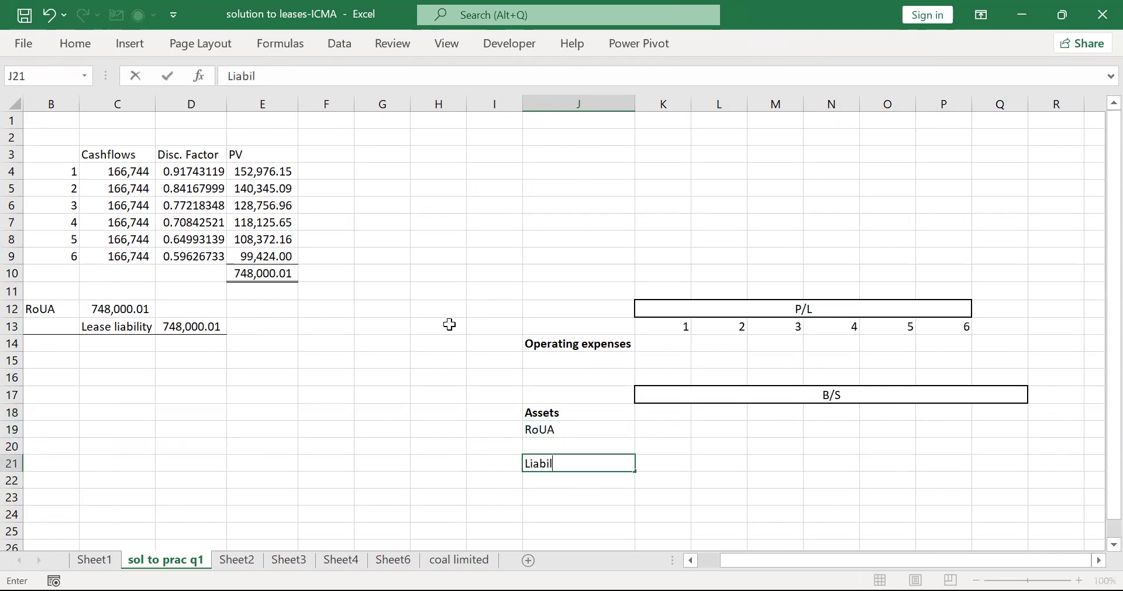
pyautogui.press('Return')
pyautogui.press('Up')
pyautogui.hotkey('ctrl', 'b')
pyautogui.press('Down')
pyautogui.write('Leas')
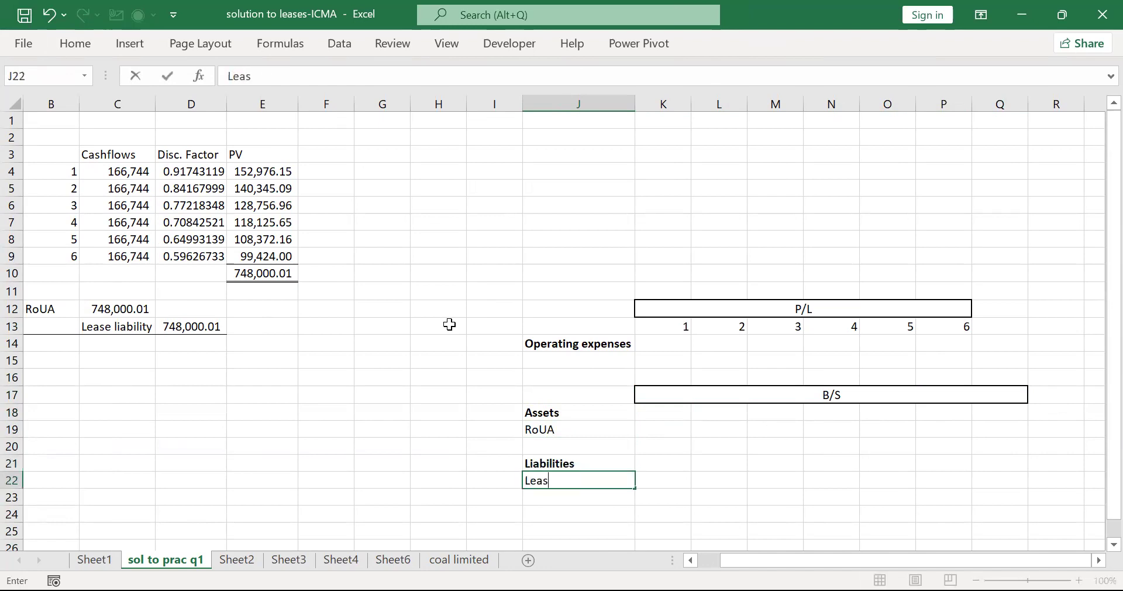
pyautogui.write('e liabilty')
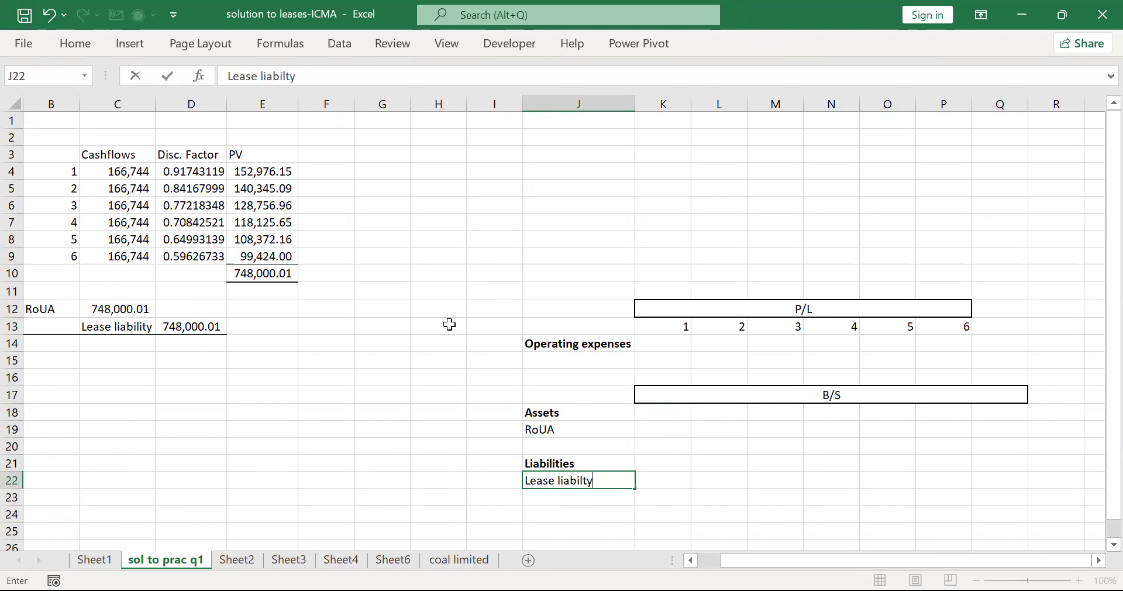
pyautogui.press('Return')
pyautogui.press('Left')
pyautogui.press('Left')
pyautogui.press('Left')
pyautogui.press('Left')
pyautogui.press('Left')
pyautogui.press('Left')
pyautogui.press('Left')
pyautogui.press('Left')
pyautogui.press('Left')
pyautogui.press('Right')
pyautogui.press('Right')
pyautogui.press('Right')
pyautogui.press('Right')
pyautogui.press('Right')
pyautogui.press('Right')
pyautogui.press('Right')
pyautogui.press('Right')
pyautogui.press('Right')
# Number the balance sheet periods 0 to 5 across K18:P18 under the B/S heading.
pyautogui.press('Up')
pyautogui.press('Up')
pyautogui.press('Up')
pyautogui.press('Up')
pyautogui.press('Up')
pyautogui.press('Right')
pyautogui.write('0')
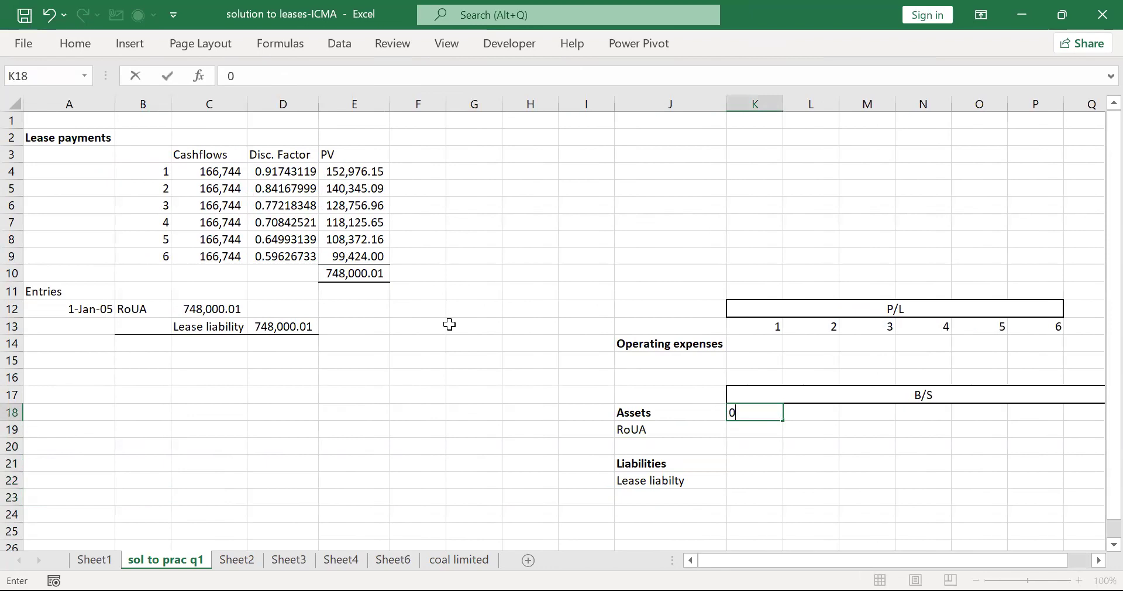
pyautogui.press('Right')
pyautogui.write('1')
pyautogui.press('Right')
pyautogui.write('2')
pyautogui.press('Right')
pyautogui.write('3')
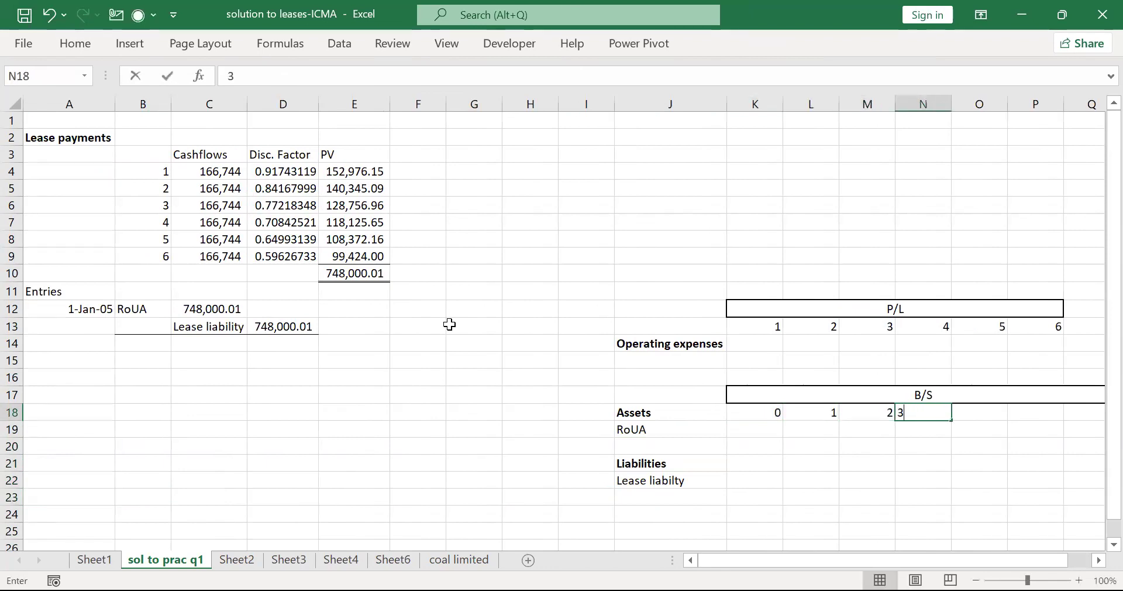
pyautogui.press('Right')
pyautogui.write('4')
pyautogui.press('Right')
pyautogui.write('5')
pyautogui.press('Right')
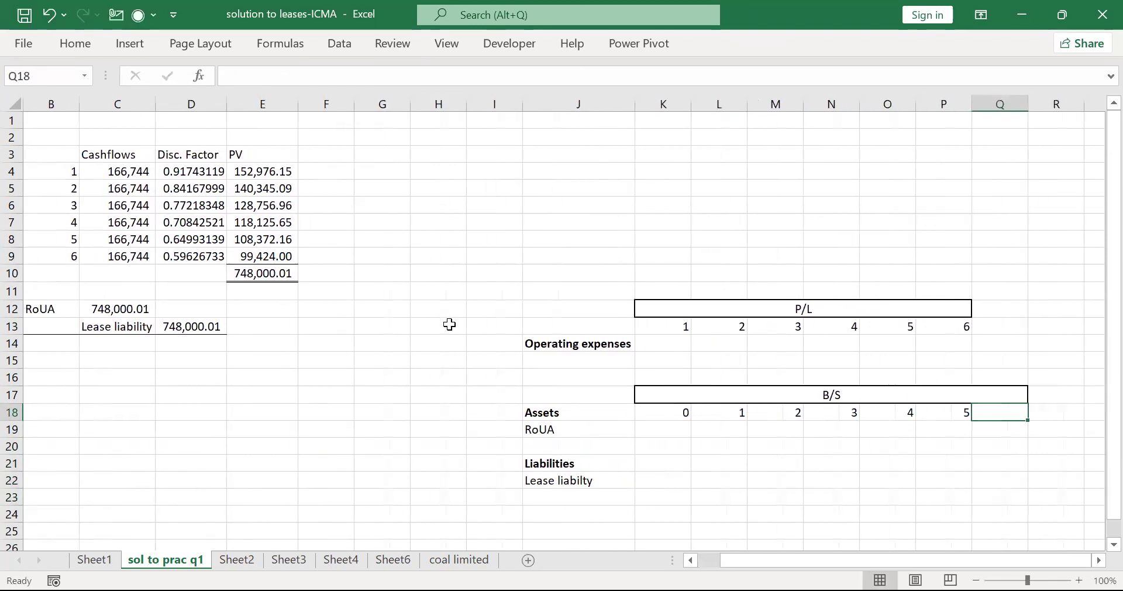
# Link the period 0 RoUA balance in K19 to the RoUA journal entry amount in C12.
pyautogui.press('Left')
pyautogui.press('Left')
pyautogui.press('Left')
pyautogui.press('Left')
pyautogui.press('Left')
pyautogui.press('Left')
pyautogui.press('Left')
pyautogui.press('Left')
pyautogui.press('Left')
pyautogui.press('Left')
pyautogui.press('Left')
pyautogui.press('Left')
pyautogui.press('Left')
pyautogui.press('Left')
pyautogui.press('Left')
pyautogui.press('Left')
pyautogui.press('Down')
pyautogui.press('Right')
pyautogui.press('Right')
pyautogui.press('Right')
pyautogui.press('Right')
pyautogui.press('Right')
pyautogui.press('Right')
pyautogui.press('Right')
pyautogui.press('Right')
pyautogui.press('Right')
pyautogui.press('Right')
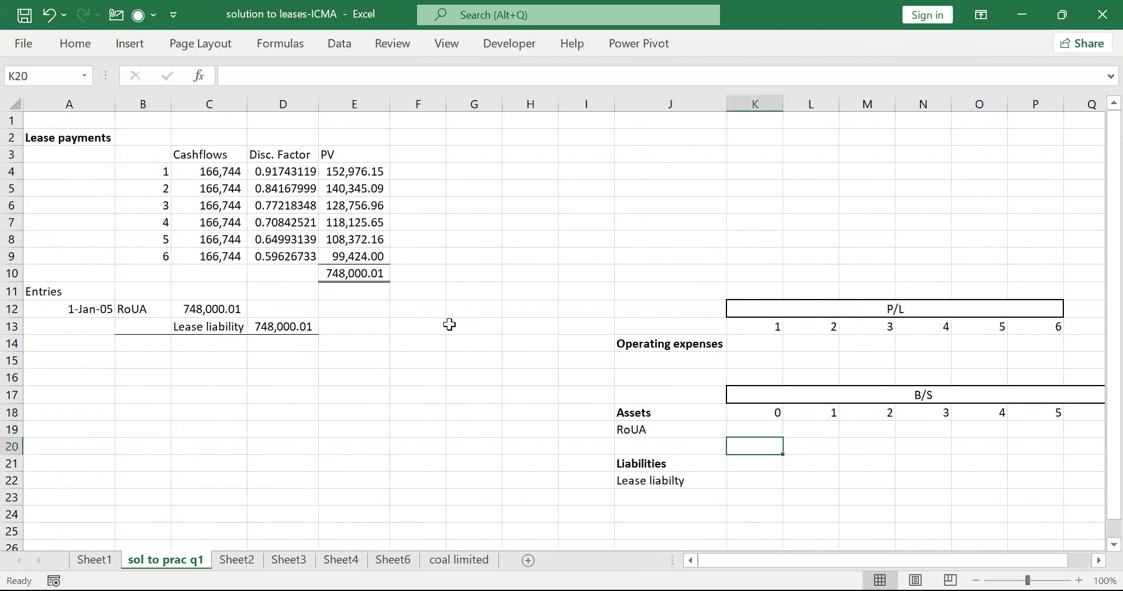
pyautogui.write('=')
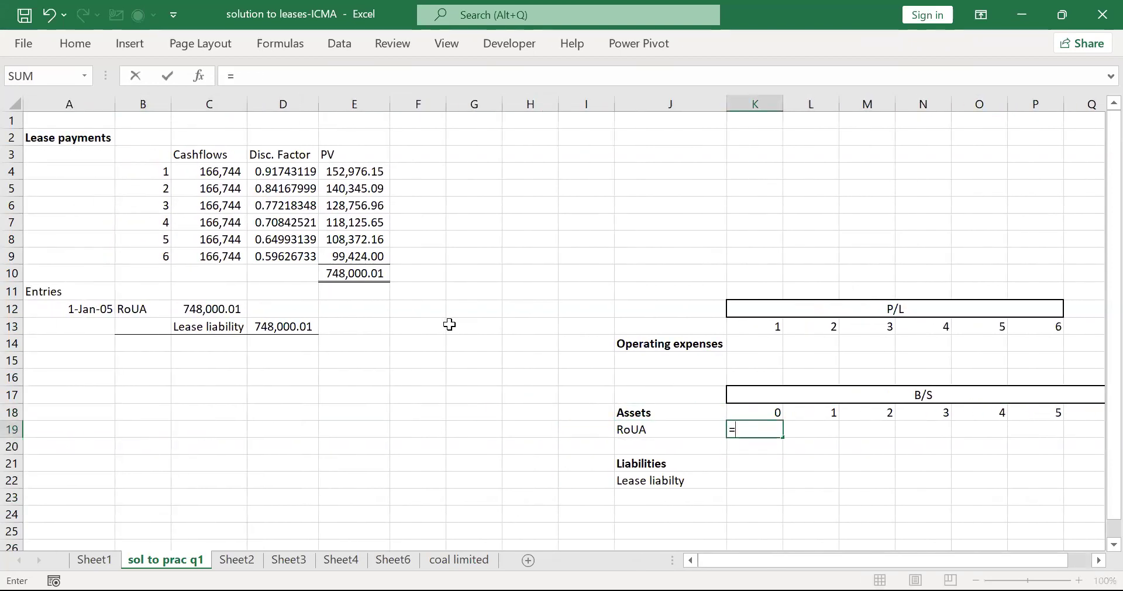
pyautogui.press('Up')
pyautogui.press('Left')
pyautogui.press('Left')
pyautogui.press('Left')
pyautogui.press('Left')
pyautogui.press('Left')
pyautogui.press('Left')
pyautogui.press('Left')
pyautogui.press('Up')
pyautogui.press('Up')
pyautogui.press('Up')
pyautogui.press('Up')
pyautogui.press('Up')
pyautogui.press('Left')
pyautogui.press('Up')
pyautogui.press('Return')
pyautogui.press('Down')
pyautogui.press('Down')
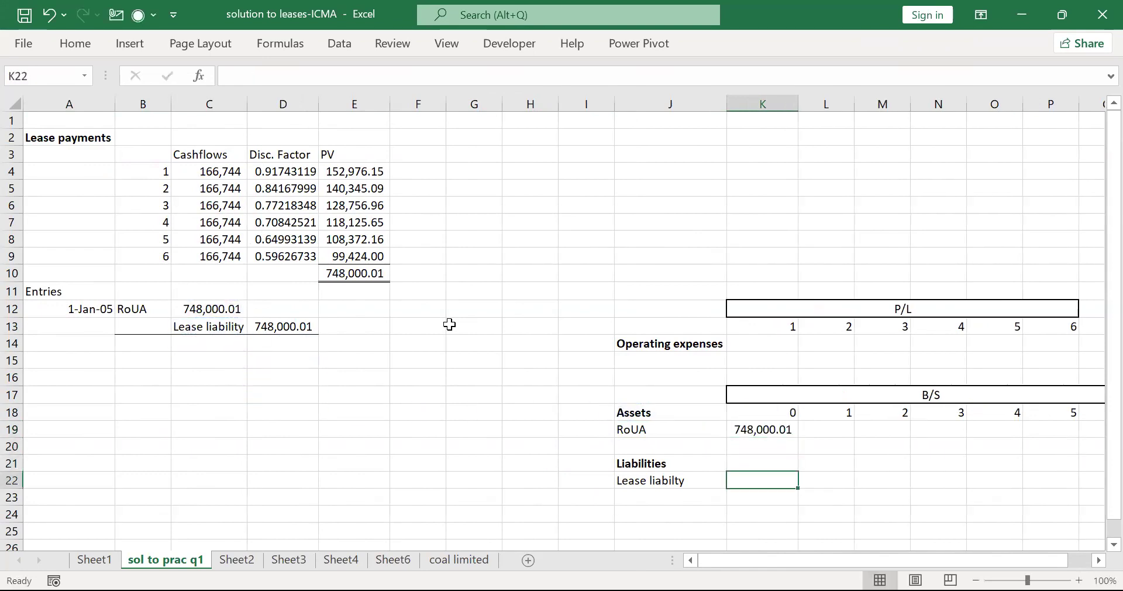
# Link the period 0 lease liability balance in K22 to the lease liability journal entry amount in D13.
pyautogui.write('=')
pyautogui.press('Left')
pyautogui.press('Up')
pyautogui.press('Up')
pyautogui.press('Up')
pyautogui.press('Up')
pyautogui.press('Up')
pyautogui.press('Up')
pyautogui.press('Left')
pyautogui.press('Left')
pyautogui.press('Left')
pyautogui.press('Left')
pyautogui.press('Left')
pyautogui.press('Up')
pyautogui.press('Up')
pyautogui.press('Left')
pyautogui.press('Up')
pyautogui.press('Up')
pyautogui.press('Down')
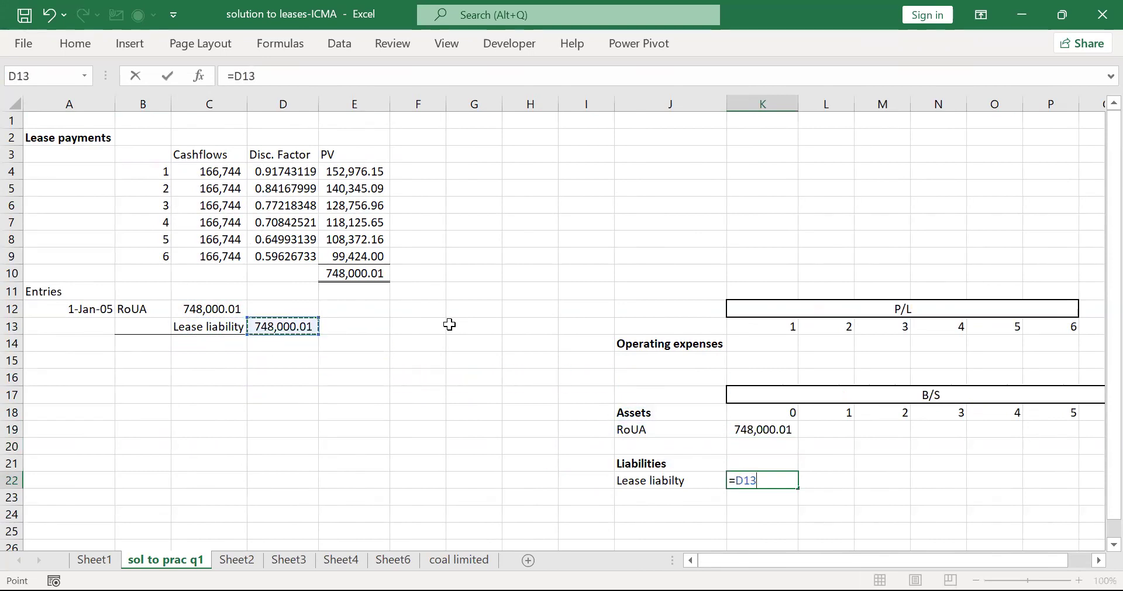
pyautogui.press('Return')
pyautogui.press('Up')
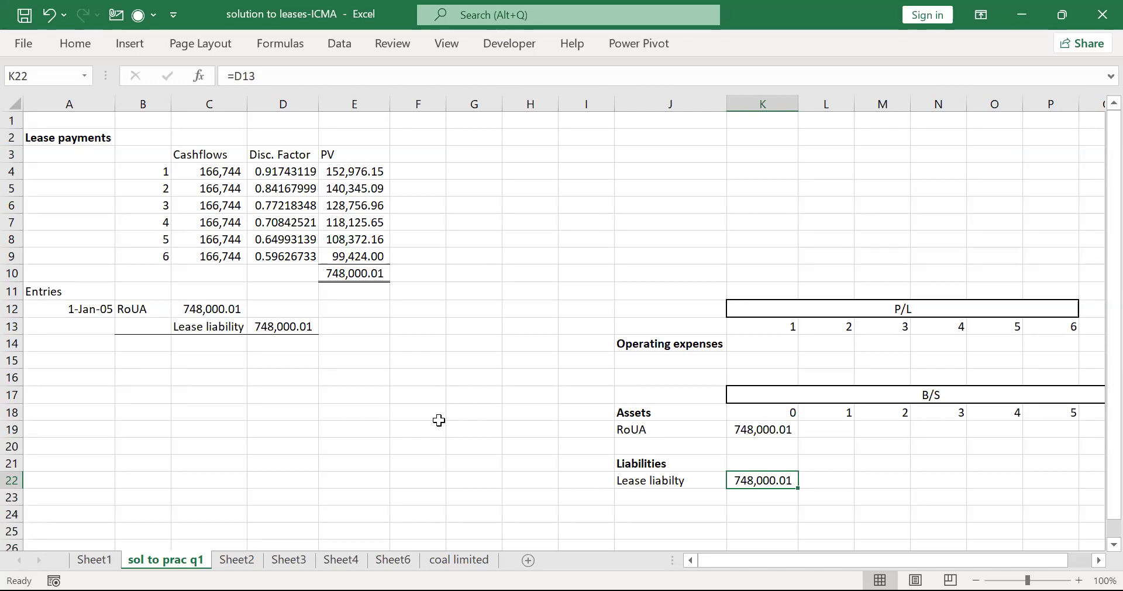
# Enter a bold "Amortization Schedule" heading in H1.
pyautogui.click(529, 159)
pyautogui.press('Up')
pyautogui.press('Up')
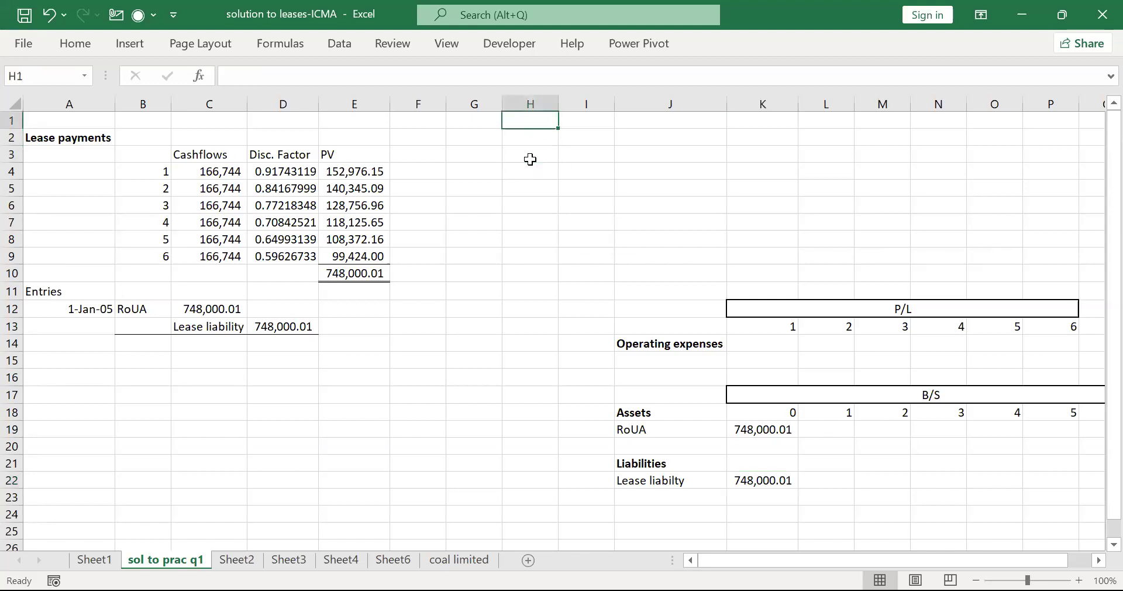
pyautogui.write('Amortiz')
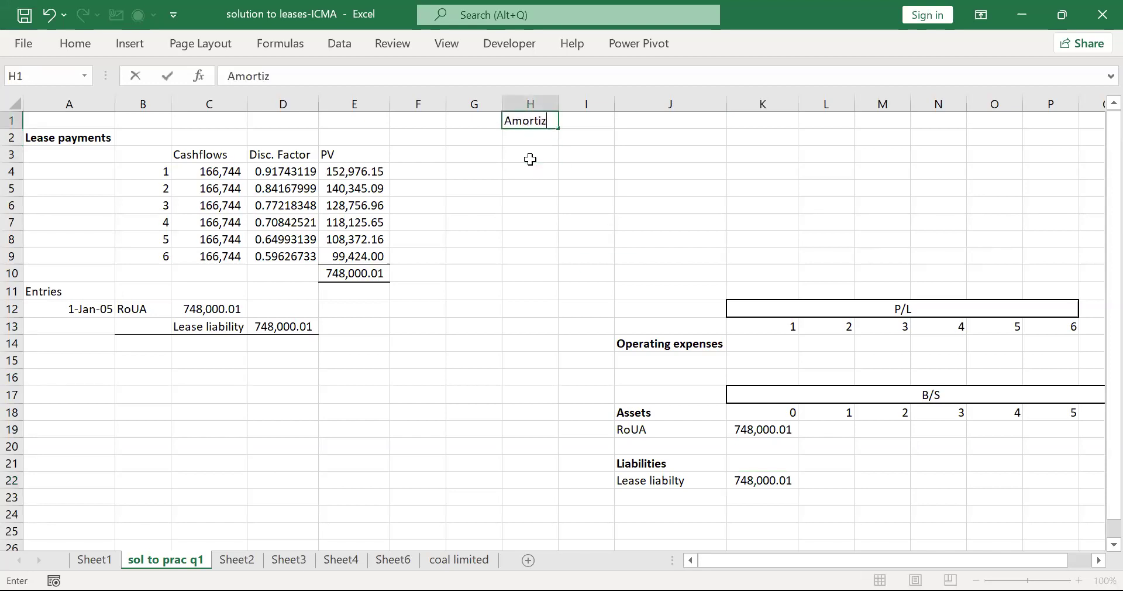
pyautogui.write('ation Schdu')
pyautogui.press('BackSpace')
pyautogui.press('BackSpace')
pyautogui.press('BackSpace')
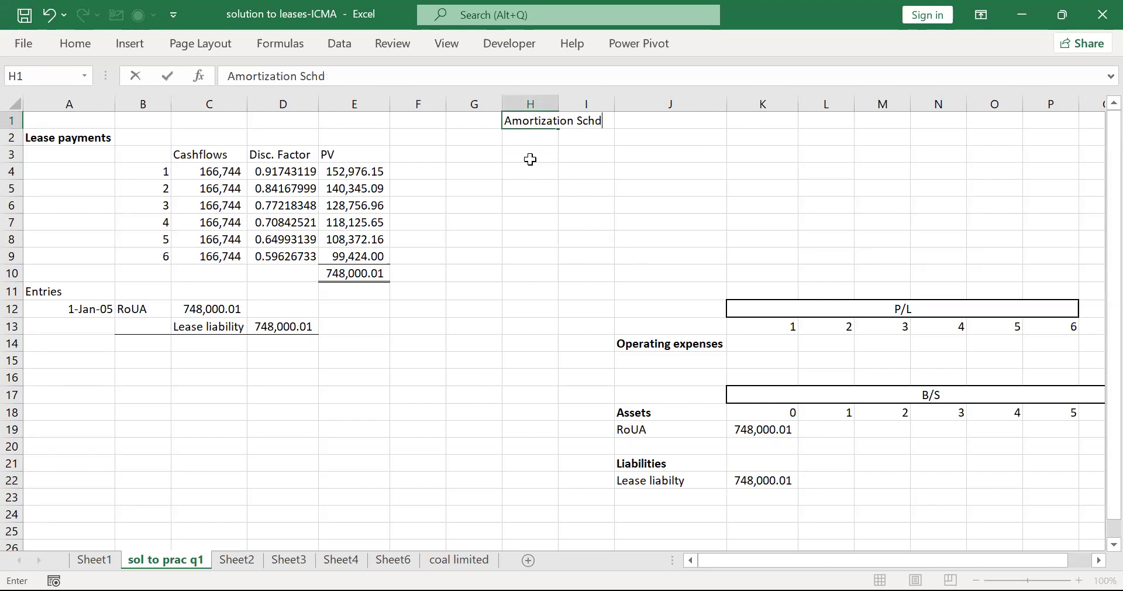
pyautogui.write('hedule')
pyautogui.press('Return')
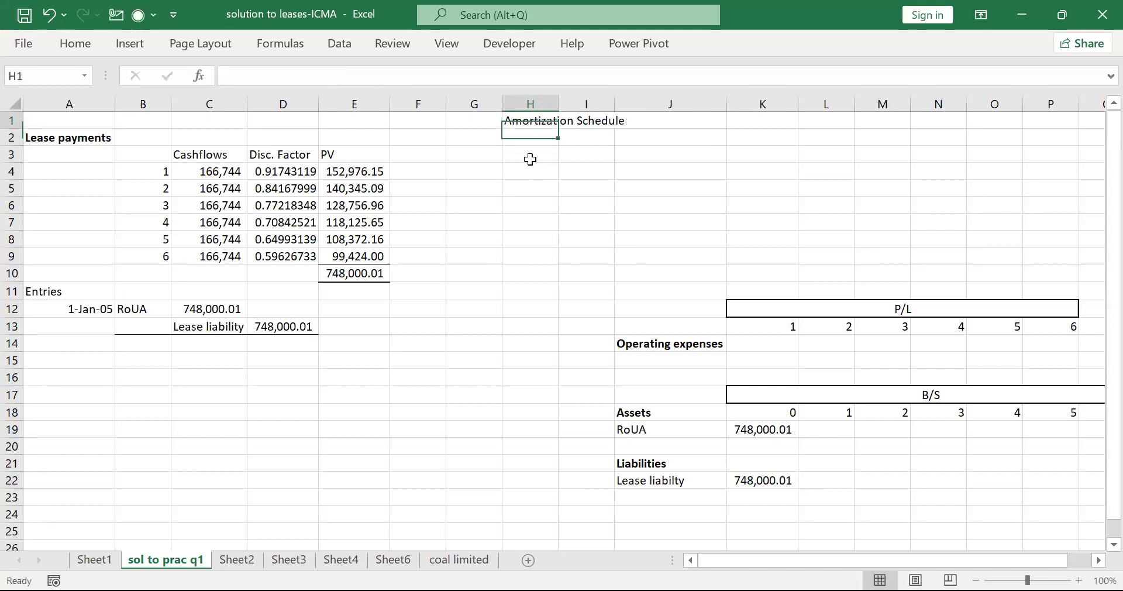
pyautogui.press('Up')
pyautogui.hotkey('ctrl', 'b')
# Enter the amortization schedule column headings Opening in I3 and "intrest @ 9%" in J3.
pyautogui.press('Down')
pyautogui.press('Right')
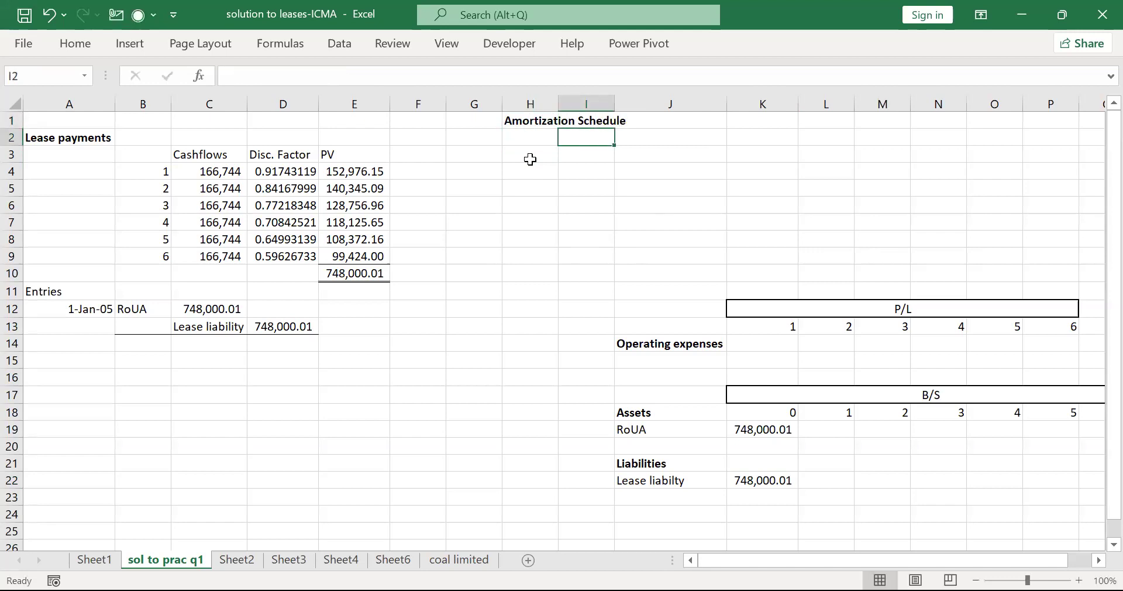
pyautogui.press('Down')
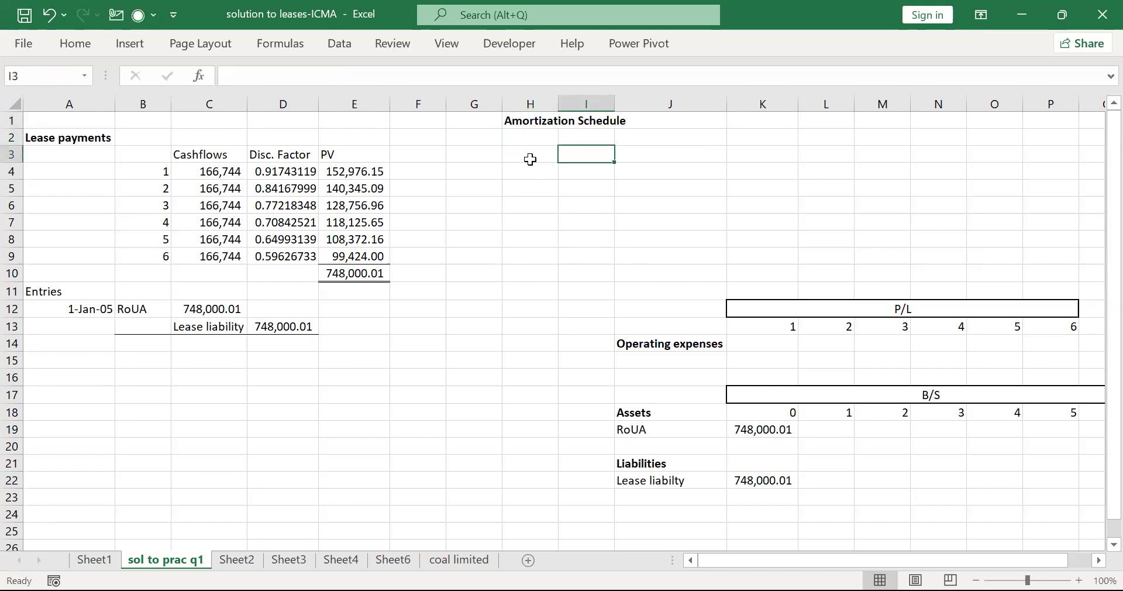
pyautogui.write('Opening')
pyautogui.press('Return')
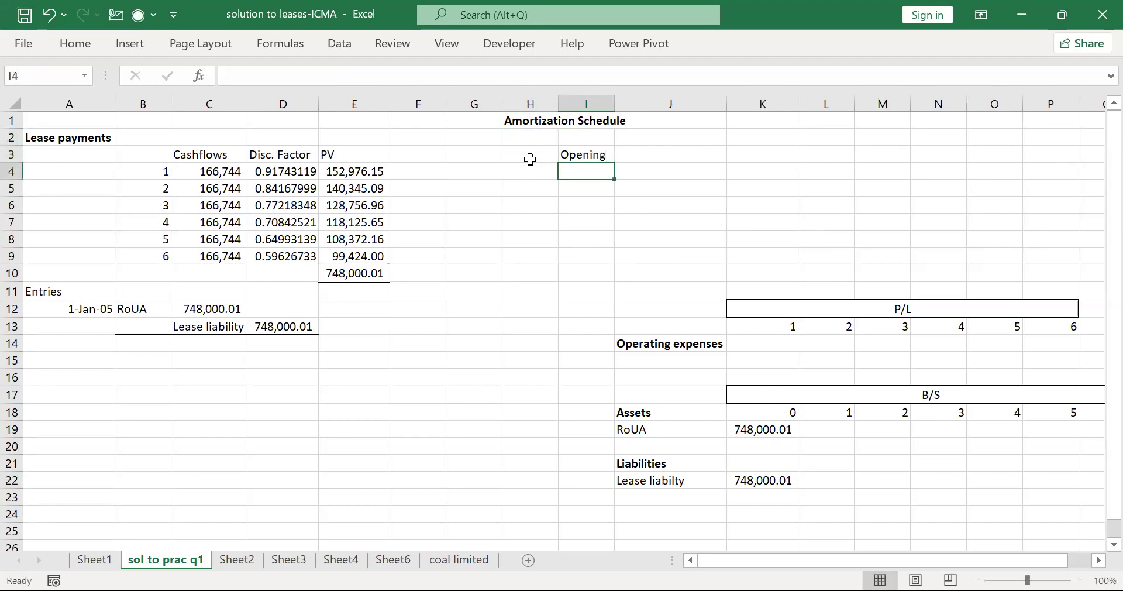
pyautogui.press('Up')
pyautogui.press('Right')
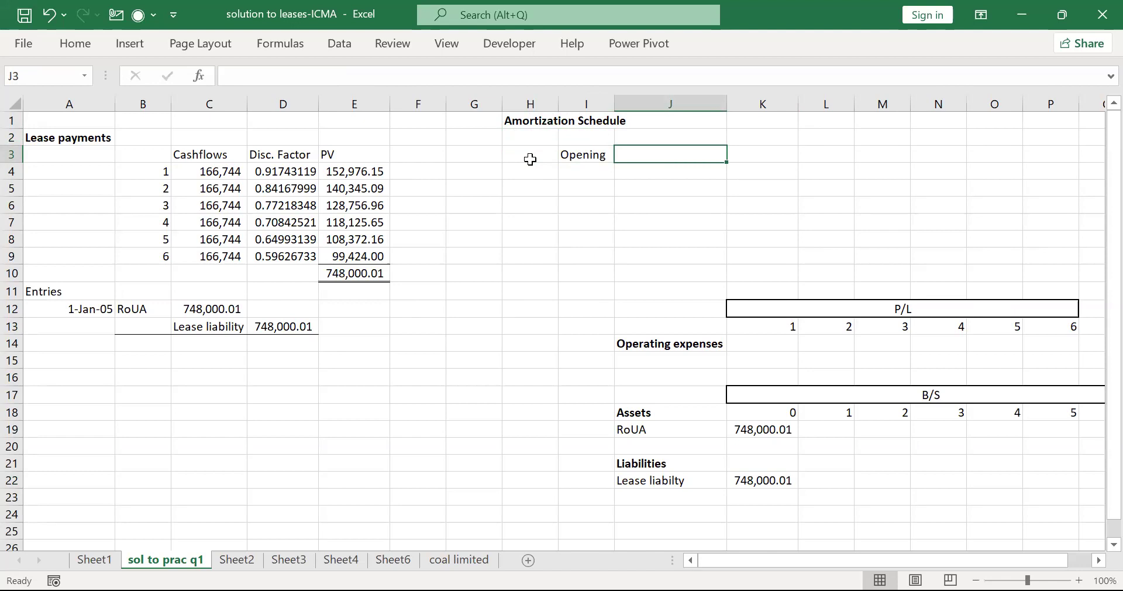
pyautogui.write('intres')
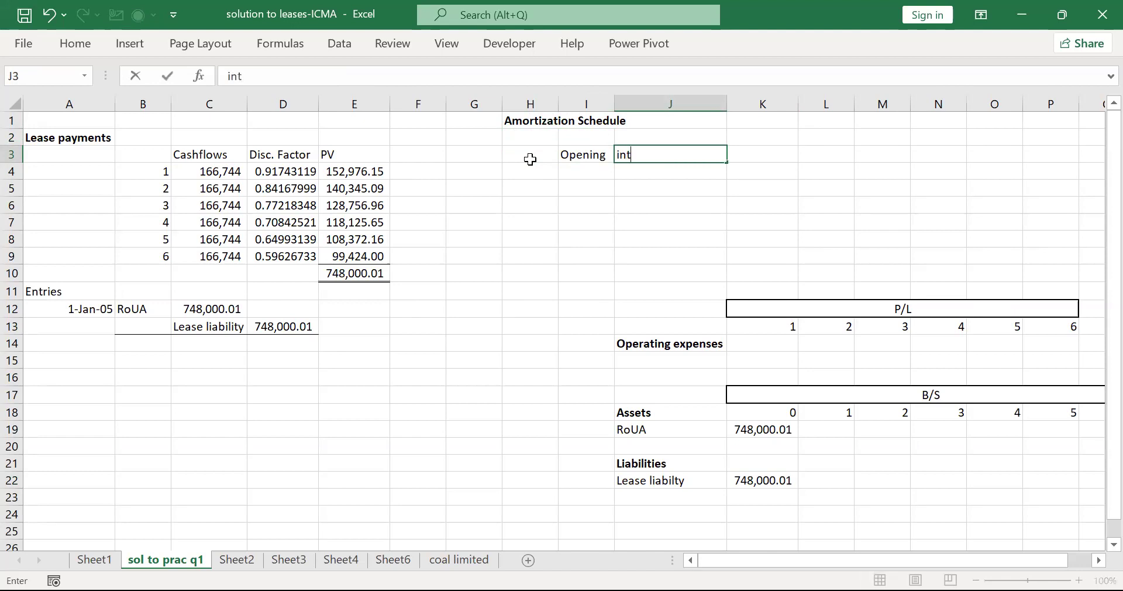
pyautogui.press('BackSpace')
pyautogui.press('BackSpace')
pyautogui.write('est')
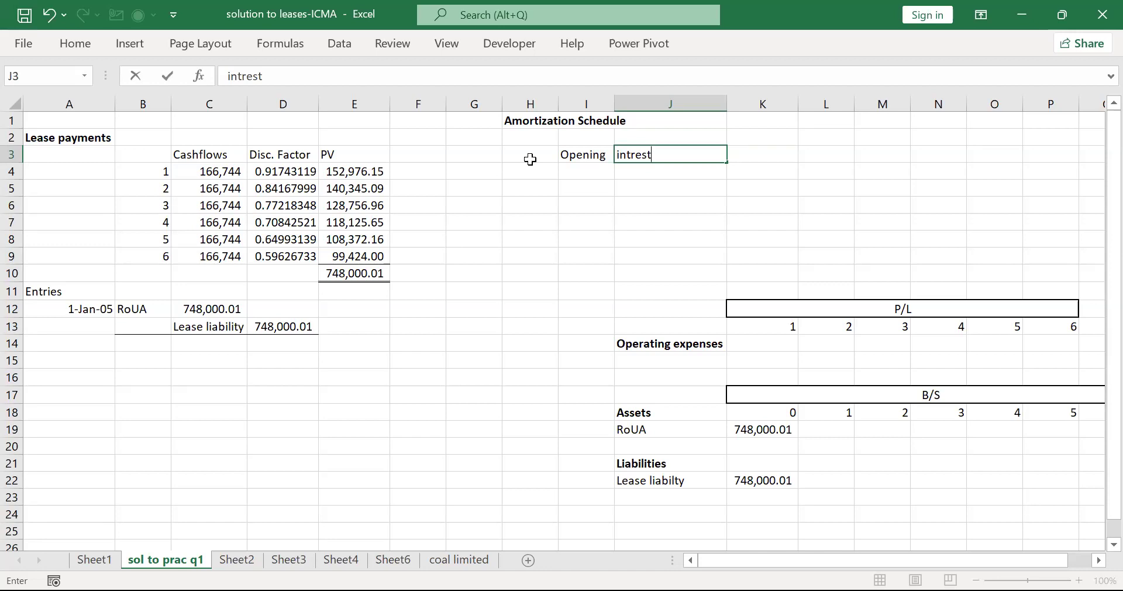
pyautogui.write('@')
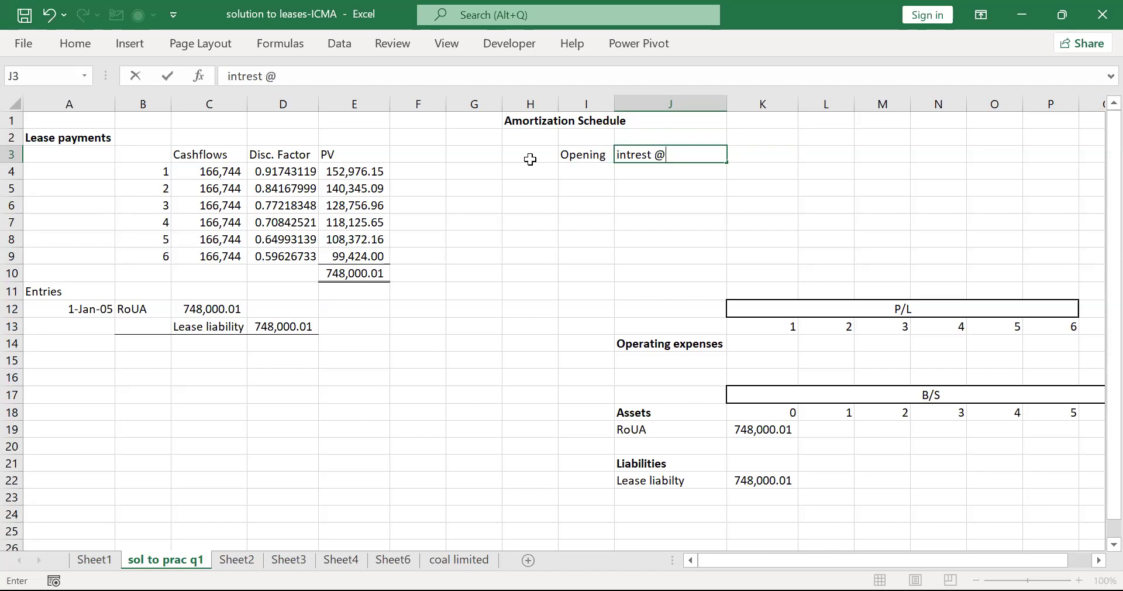
pyautogui.write('c')
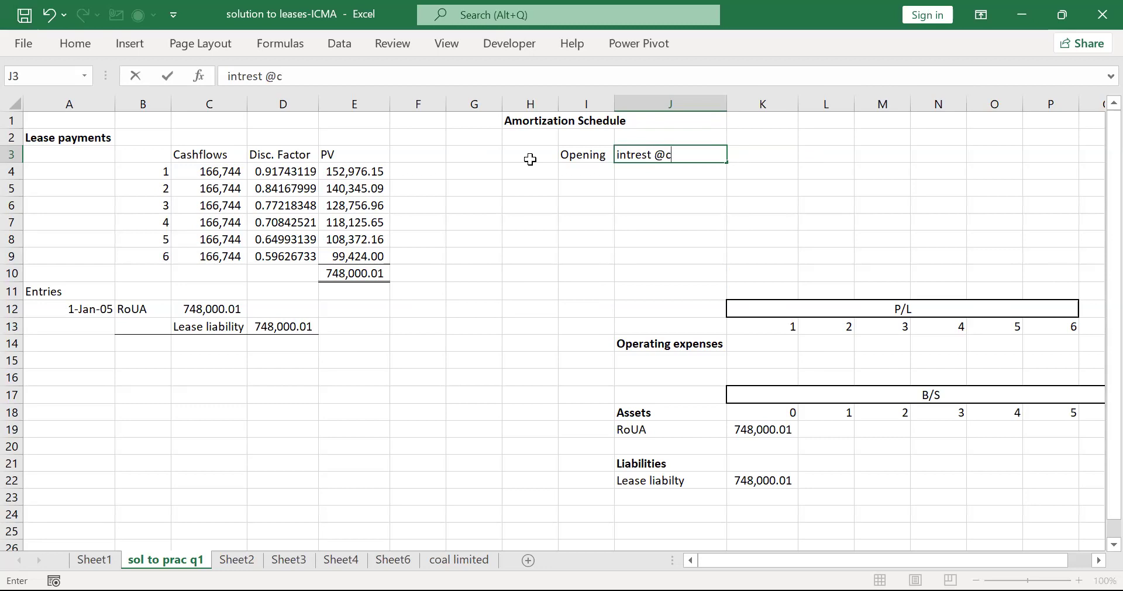
pyautogui.press('BackSpace')
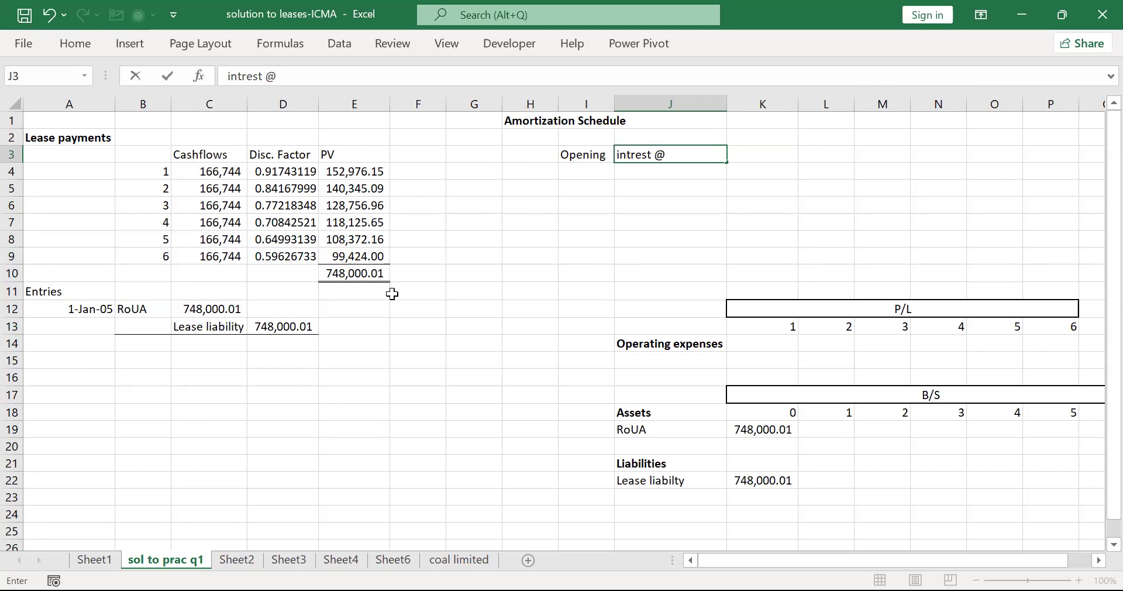
pyautogui.write('9%')
pyautogui.press('Return')
# Add the column headings Rentals in K3 and Closing in L3, and make all four headings in I3:L3 bold.
pyautogui.press('Up')
pyautogui.press('Right')
pyautogui.write('Rentals')
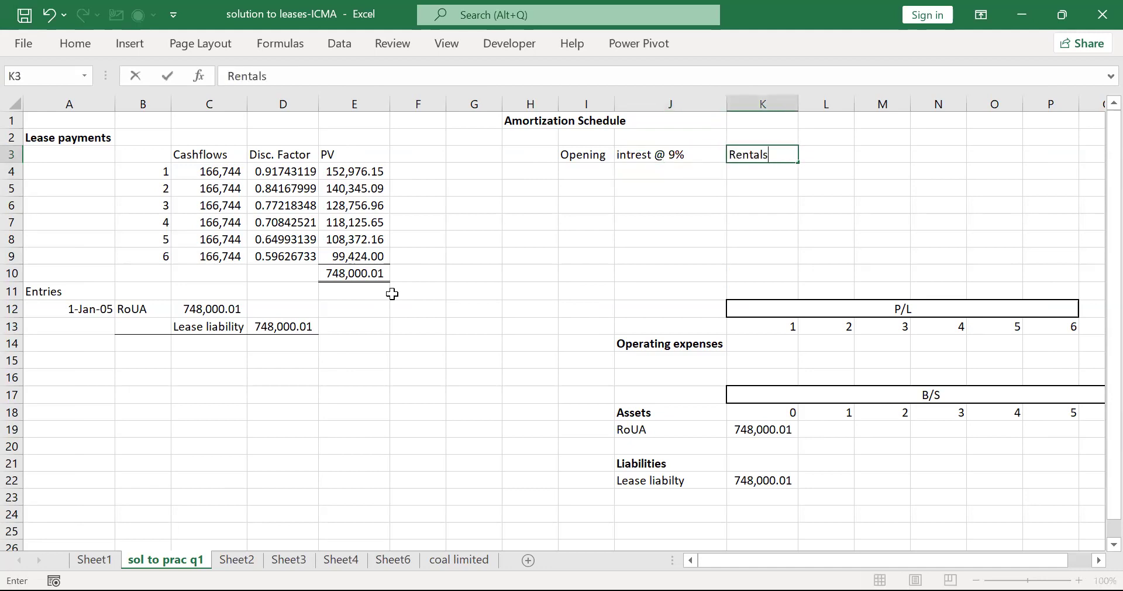
pyautogui.press('Return')
pyautogui.press('Up')
pyautogui.press('Right')
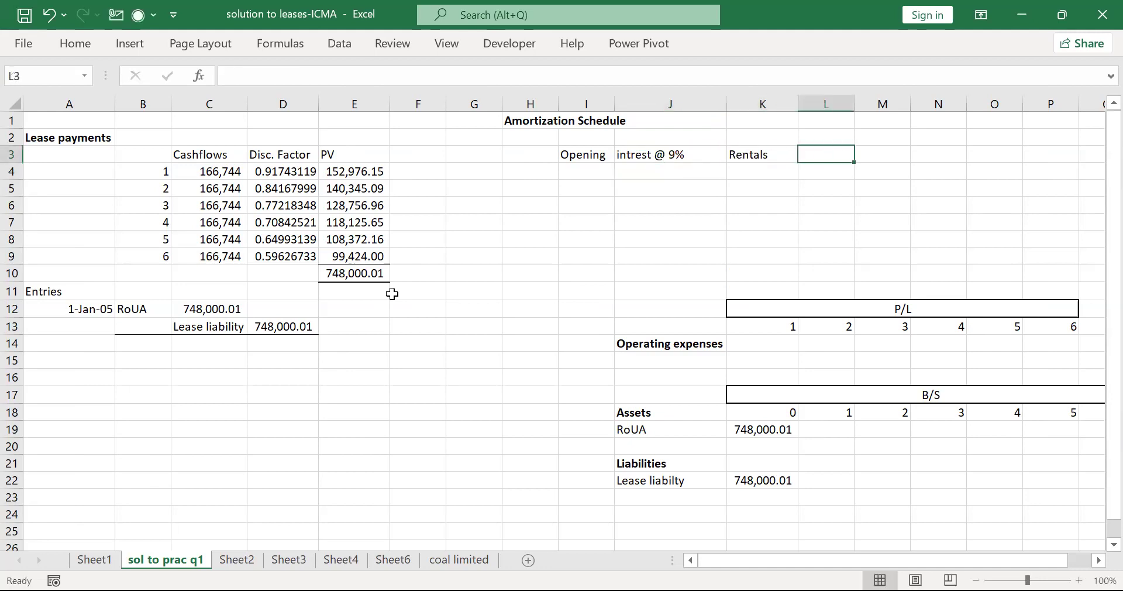
pyautogui.write('Closing')
pyautogui.hotkey('ctrl', 'Return')
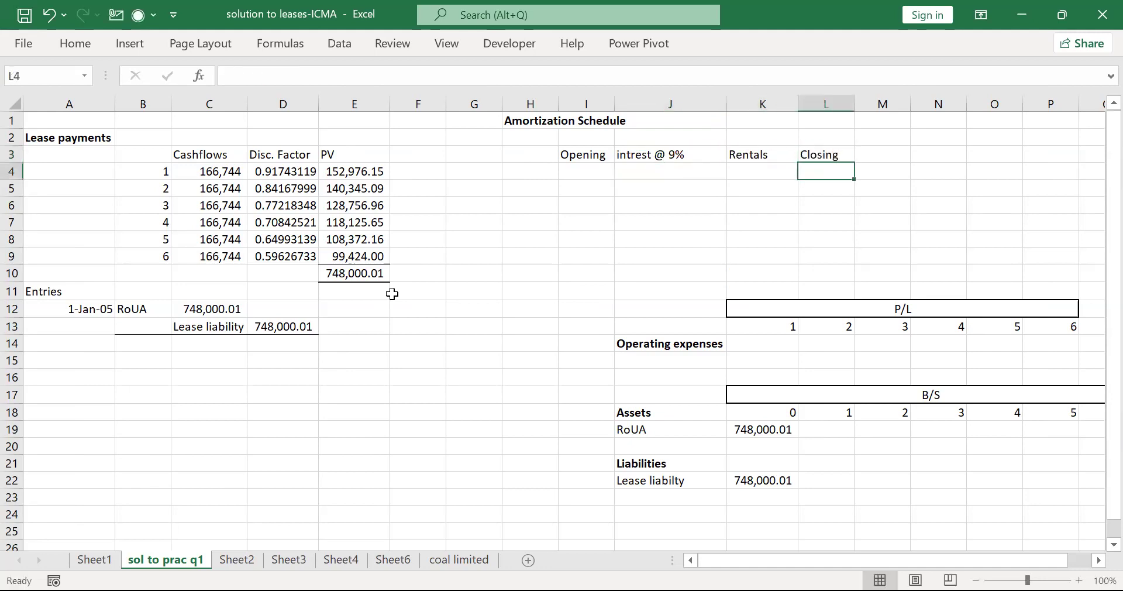
pyautogui.hotkey('shift', 'Left')
pyautogui.hotkey('shift', 'Left')
pyautogui.hotkey('shift', 'Left')
pyautogui.hotkey('ctrl', 'b')
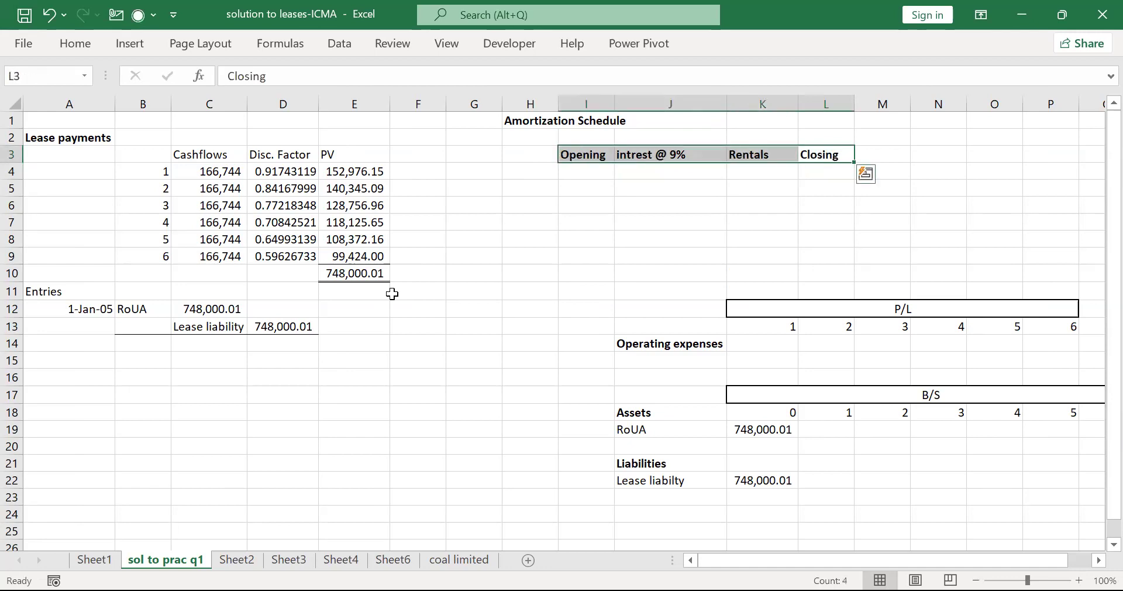
# Number the amortization schedule periods 1 to 6 down H4:H9.
pyautogui.press('Down')
pyautogui.press('Left')
pyautogui.press('Left')
pyautogui.press('Left')
pyautogui.press('Left')
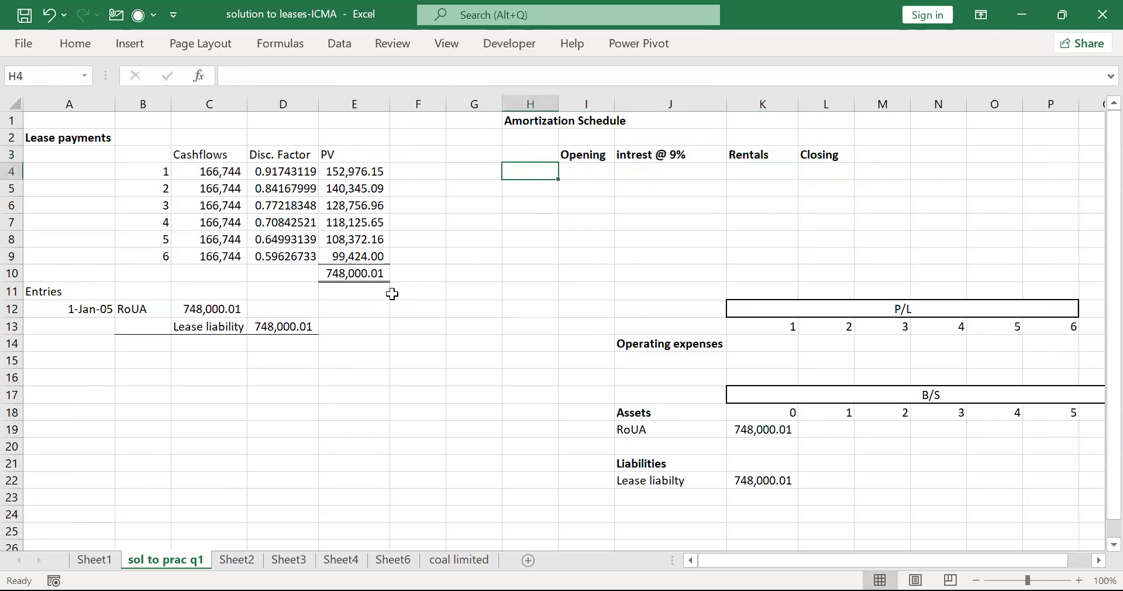
pyautogui.write('1')
pyautogui.press('Return')
pyautogui.write('2')
pyautogui.press('Return')
pyautogui.write('3')
pyautogui.press('Return')
pyautogui.write('4')
pyautogui.hotkey('ctrl', 'Return')
pyautogui.press('Return')
pyautogui.write('5')
pyautogui.press('Return')
pyautogui.write('6')
pyautogui.press('Right')
# Link the period 1 opening balance in I4 to the total present value of the lease payments in E10.
pyautogui.press('Up')
pyautogui.press('Up')
pyautogui.press('Up')
pyautogui.press('Up')
pyautogui.press('Up')
pyautogui.write('=')
pyautogui.press('Left')
pyautogui.press('Left')
pyautogui.press('Left')
pyautogui.press('Down')
pyautogui.press('Down')
pyautogui.press('Down')
pyautogui.press('Left')
pyautogui.press('Down')
pyautogui.press('Down')
pyautogui.press('Down')
pyautogui.press('Return')
# Calculate the period 1 interest in J4 with the formula =I4*9%.
pyautogui.press('Up')
pyautogui.press('Right')
pyautogui.write('=')
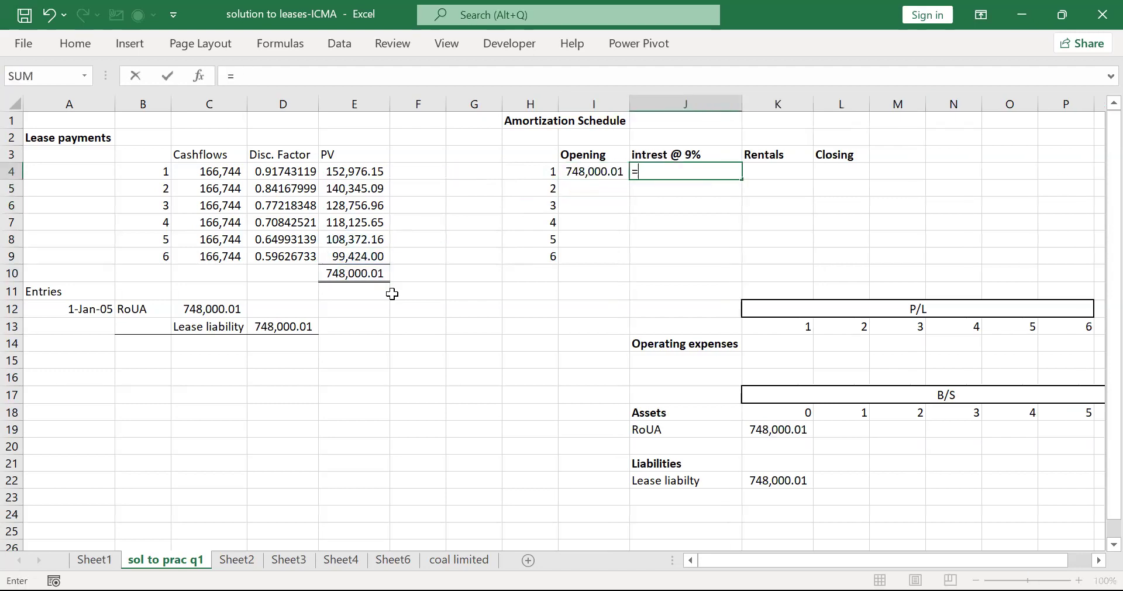
pyautogui.press('Left')
pyautogui.write('*')
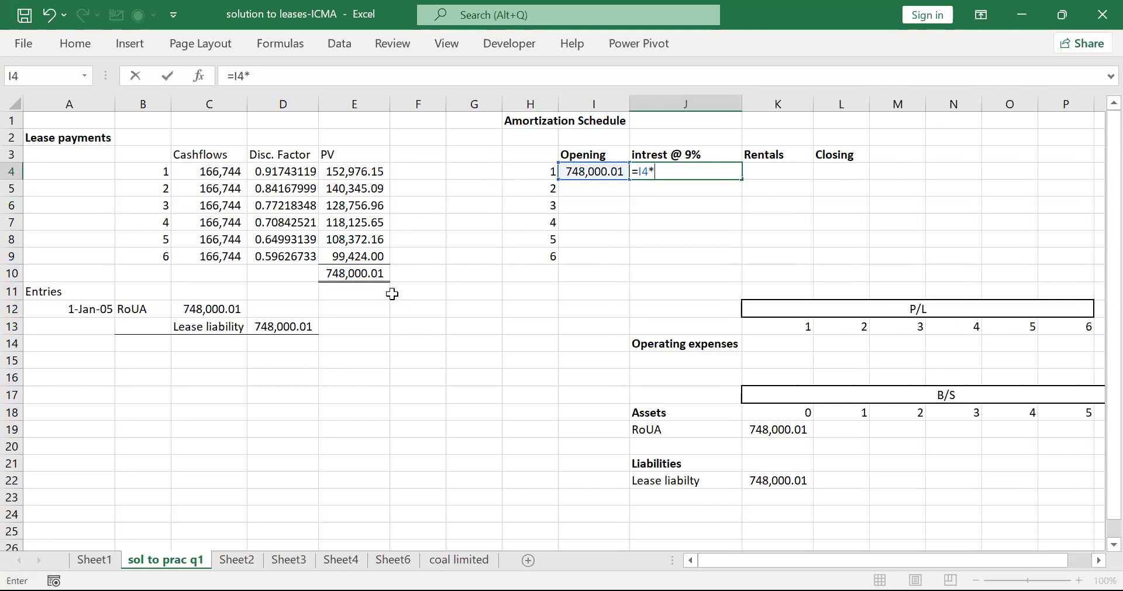
pyautogui.write('9%')
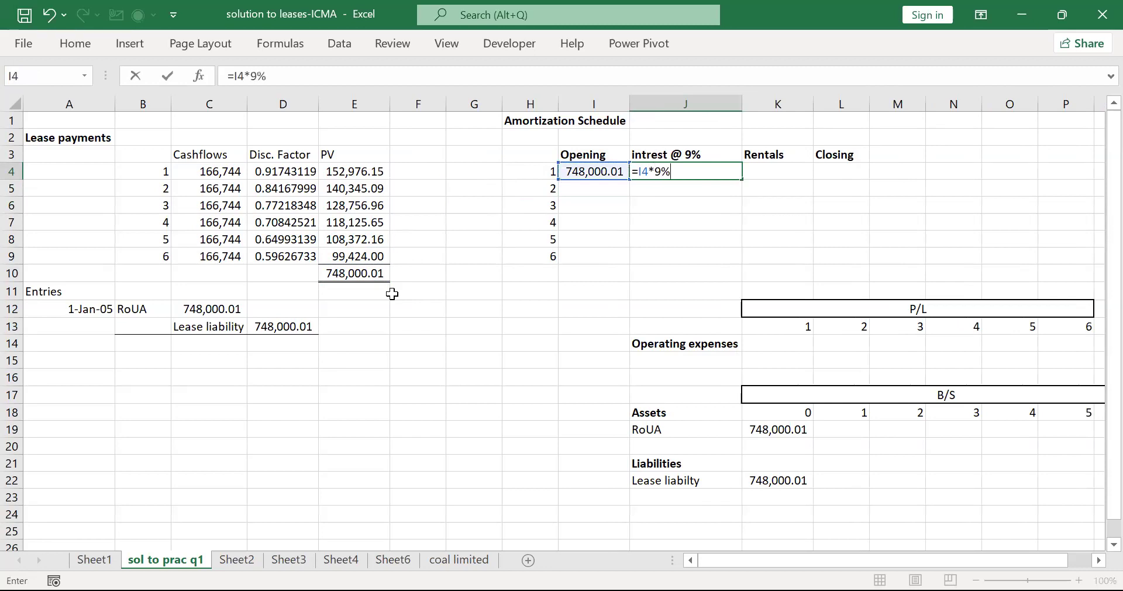
pyautogui.press('Return')
# Enter the period 1 rental as -166744 in K4.
pyautogui.press('Up')
pyautogui.press('Right')
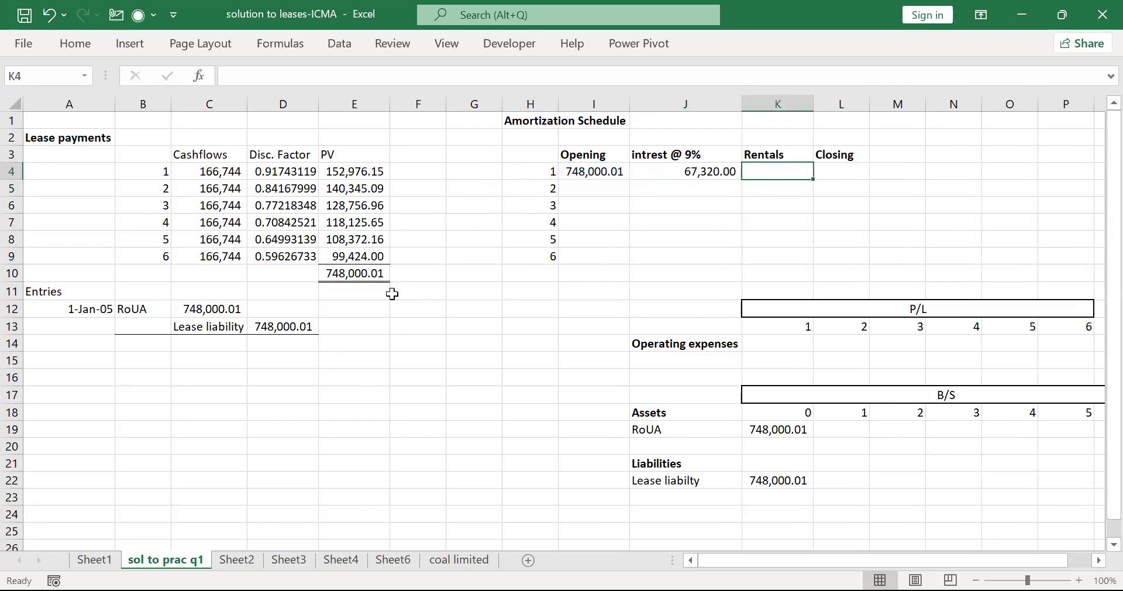
pyautogui.write('=-1')
pyautogui.press('BackSpace')
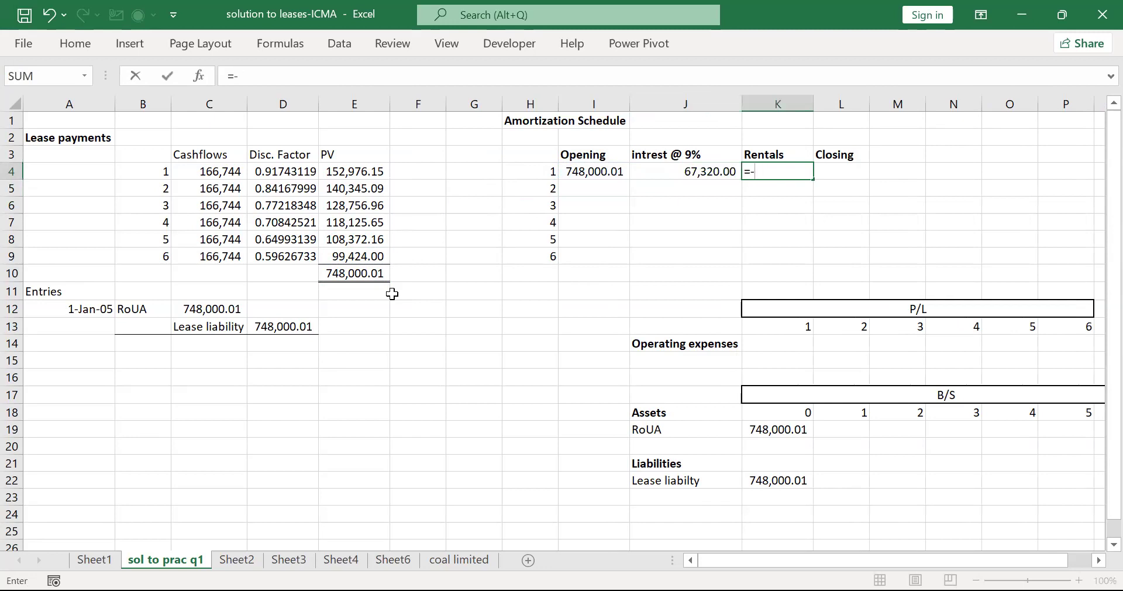
pyautogui.write('66,7')
pyautogui.press('BackSpace')
pyautogui.press('BackSpace')
pyautogui.press('BackSpace')
pyautogui.press('BackSpace')
pyautogui.press('BackSpace')
pyautogui.write('-166744')
pyautogui.hotkey('ctrl', 'Return')
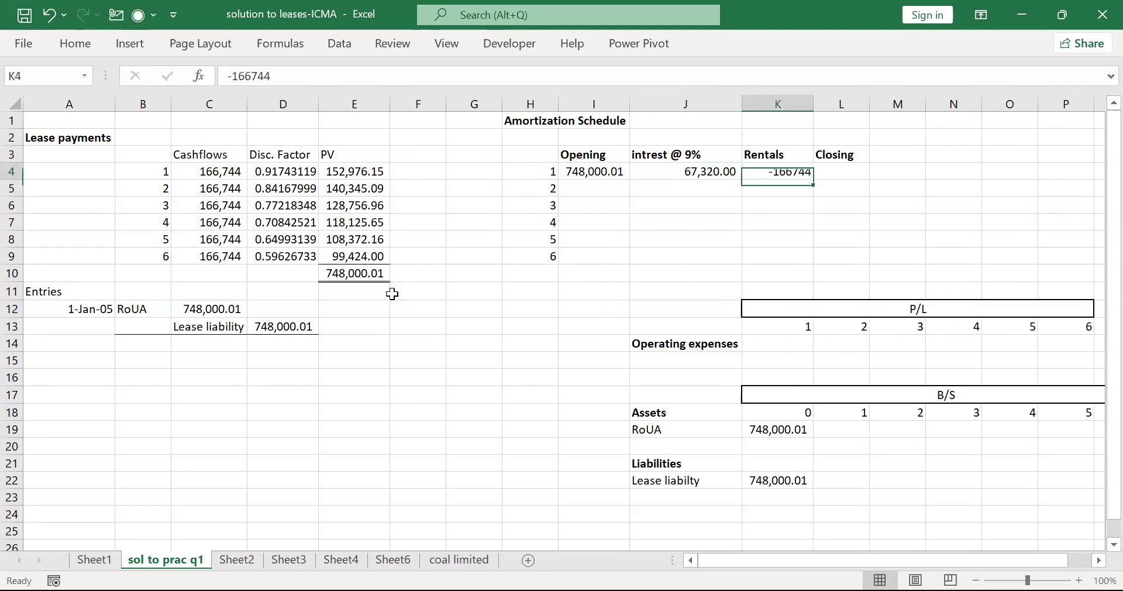
# Calculate the period 1 closing balance in L4 by summing I4:K4.
pyautogui.press('Right')
pyautogui.write('=SUM(')
pyautogui.press('Left')
pyautogui.press('Left')
pyautogui.press('Left')
pyautogui.hotkey('shift', 'Right')
pyautogui.press('Return')
# Link the period 2 opening balance in I5 to the period 1 closing balance in L4.
pyautogui.press('Left')
pyautogui.press('Left')
pyautogui.press('Left')
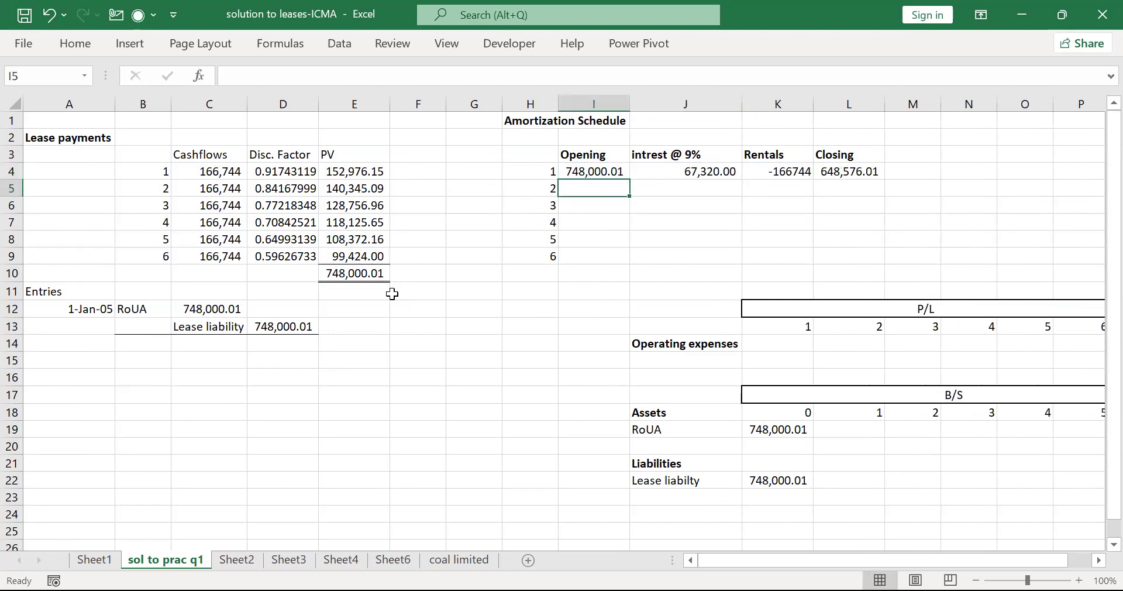
pyautogui.write('=')
pyautogui.press('Right')
pyautogui.press('Right')
pyautogui.press('Right')
pyautogui.press('Up')
pyautogui.press('Return')
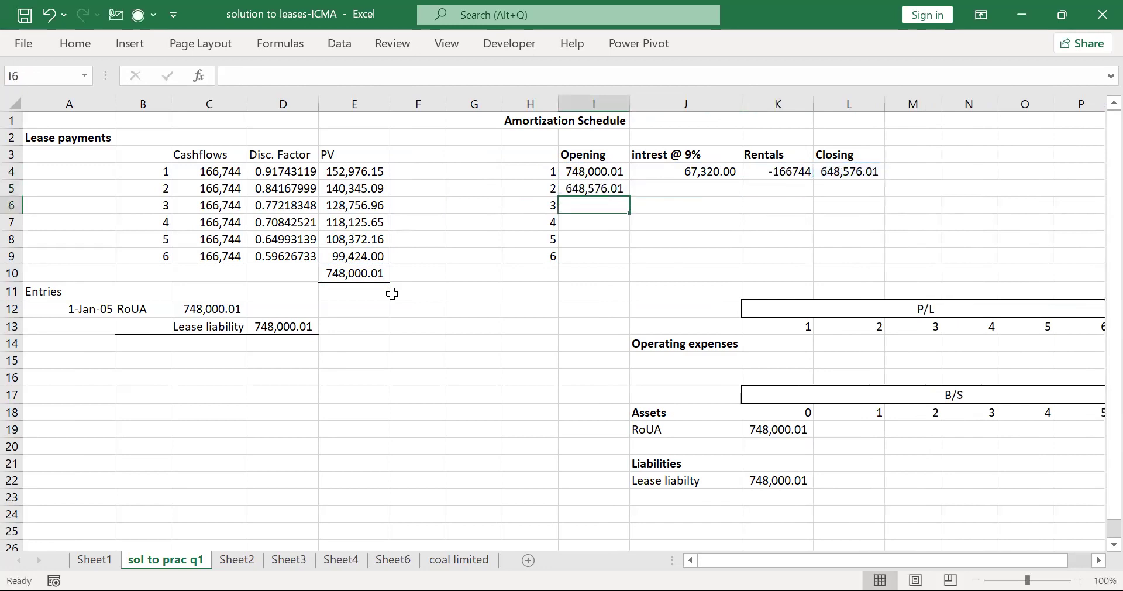
# Copy the period 1 interest, rental and closing cells J4:L4 into the period 2 row.
pyautogui.press('Up')
pyautogui.press('Right')
pyautogui.press('Up')
pyautogui.hotkey('shift', 'Right')
pyautogui.hotkey('shift', 'Right')
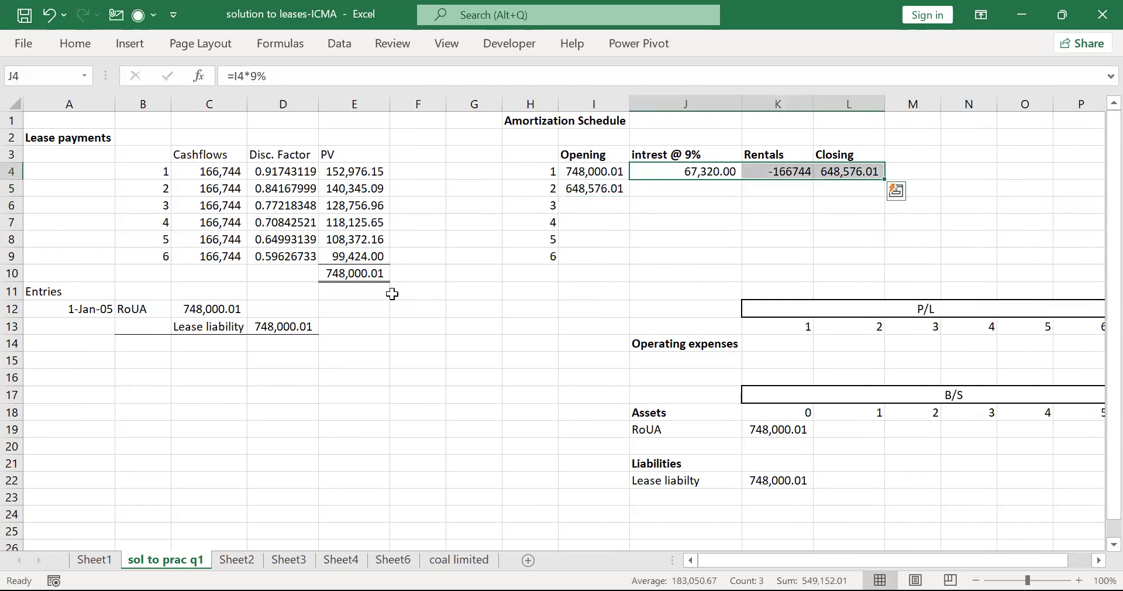
pyautogui.hotkey('ctrl', 'c')
pyautogui.press('Down')
pyautogui.hotkey('ctrl', 'v')
# Copy the complete period 2 row I5:L5 down to rows 6 to 9 for periods 3 to 6.
pyautogui.press('Left')
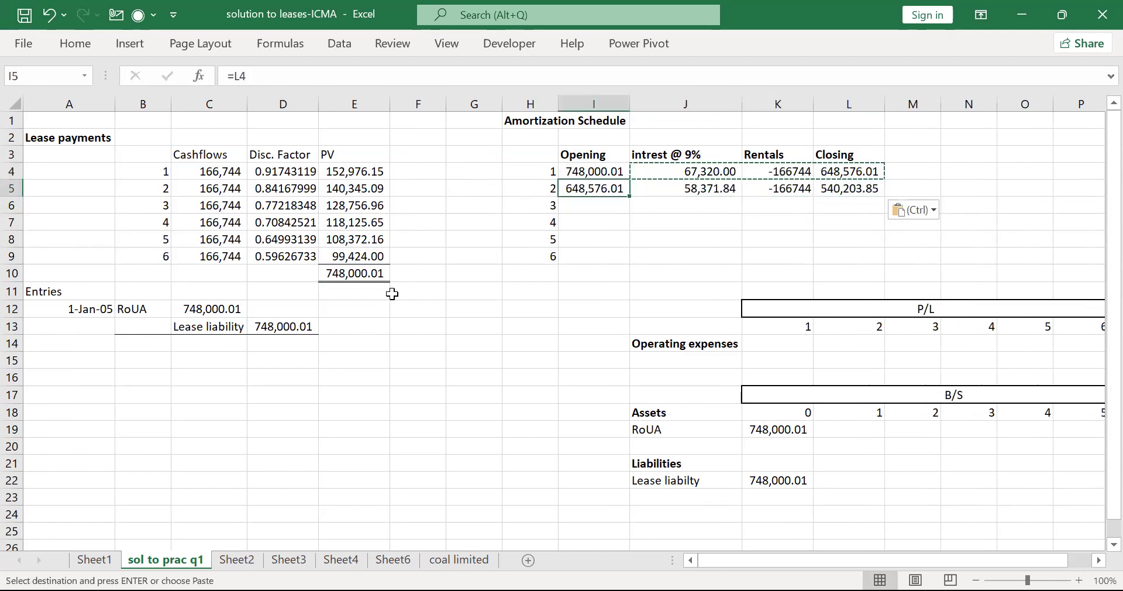
pyautogui.hotkey('shift', 'Right')
pyautogui.hotkey('shift', 'Right')
pyautogui.hotkey('shift', 'Right')
pyautogui.hotkey('ctrl', 'c')
pyautogui.press('Down')
pyautogui.hotkey('shift', 'Down')
pyautogui.hotkey('shift', 'Down')
pyautogui.hotkey('shift', 'Down')
pyautogui.hotkey('ctrl', 'v')
pyautogui.press('Escape')
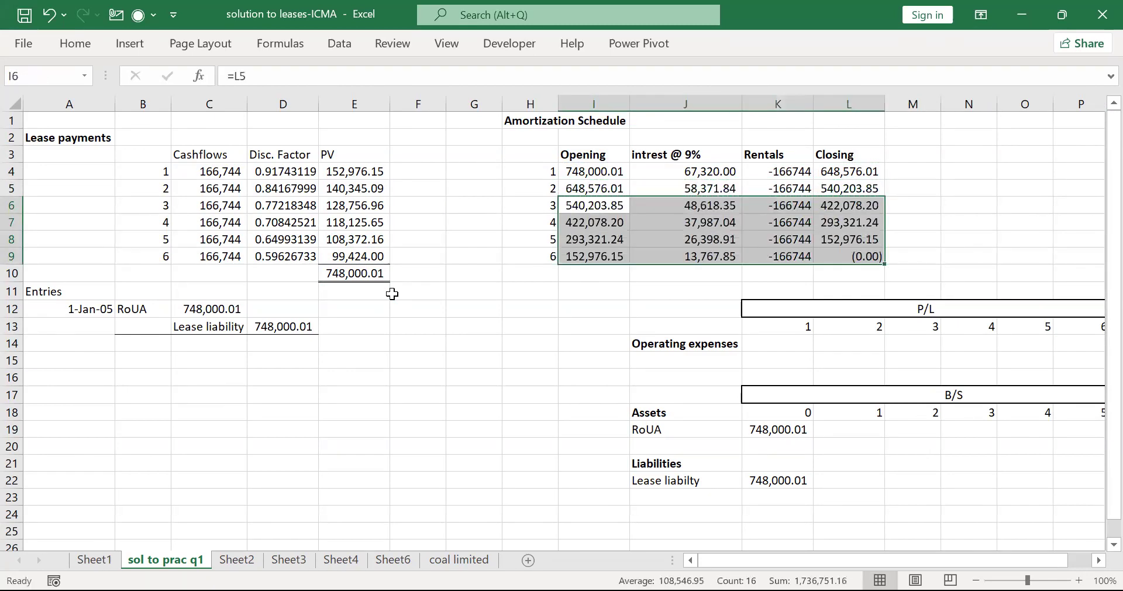
# Format the amortization schedule figures in I4:L9 with comma style and no decimal places.
pyautogui.press('Up')
pyautogui.press('Up')
pyautogui.hotkey('shift', 'Down')
pyautogui.hotkey('shift', 'Down')
pyautogui.hotkey('shift', 'Right')
pyautogui.hotkey('shift', 'Down')
pyautogui.hotkey('shift', 'Down')
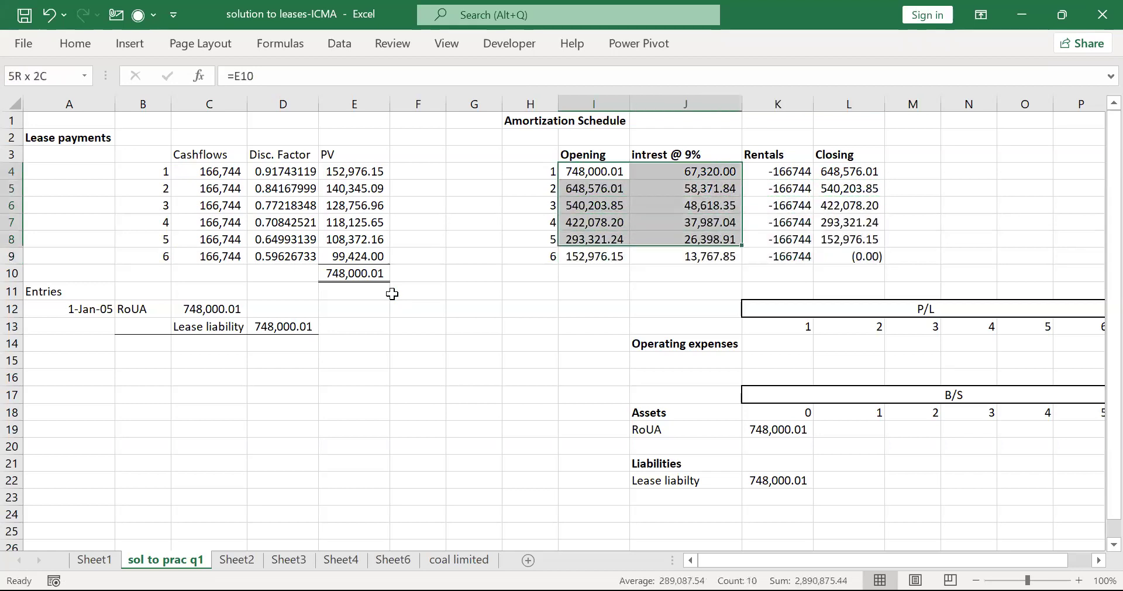
pyautogui.hotkey('shift', 'Right')
pyautogui.hotkey('shift', 'Down')
pyautogui.hotkey('shift', 'Right')
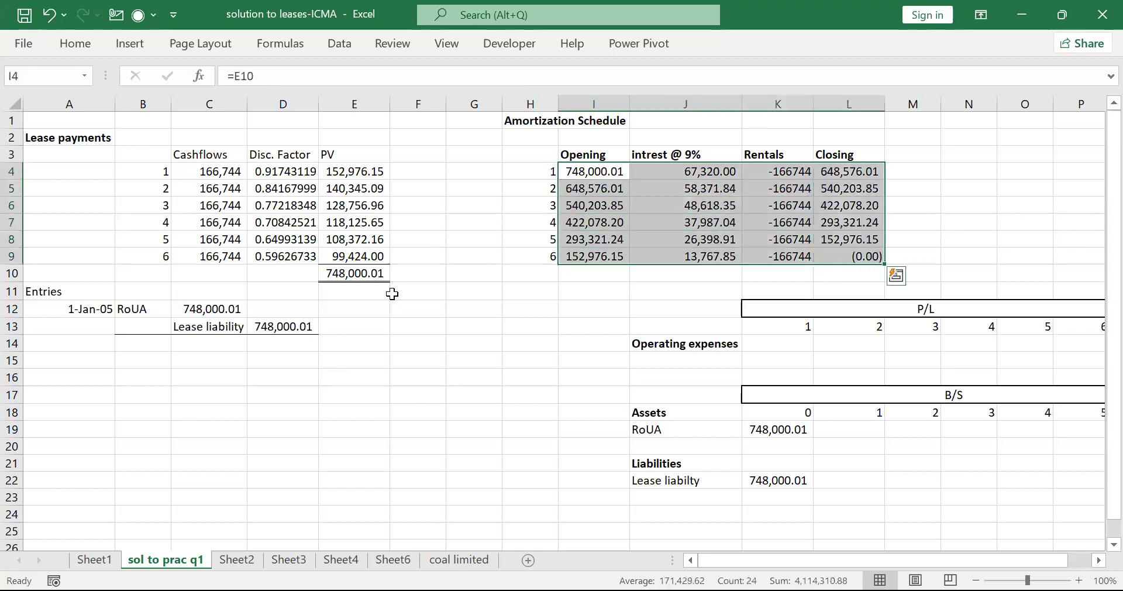
pyautogui.click(73, 44)
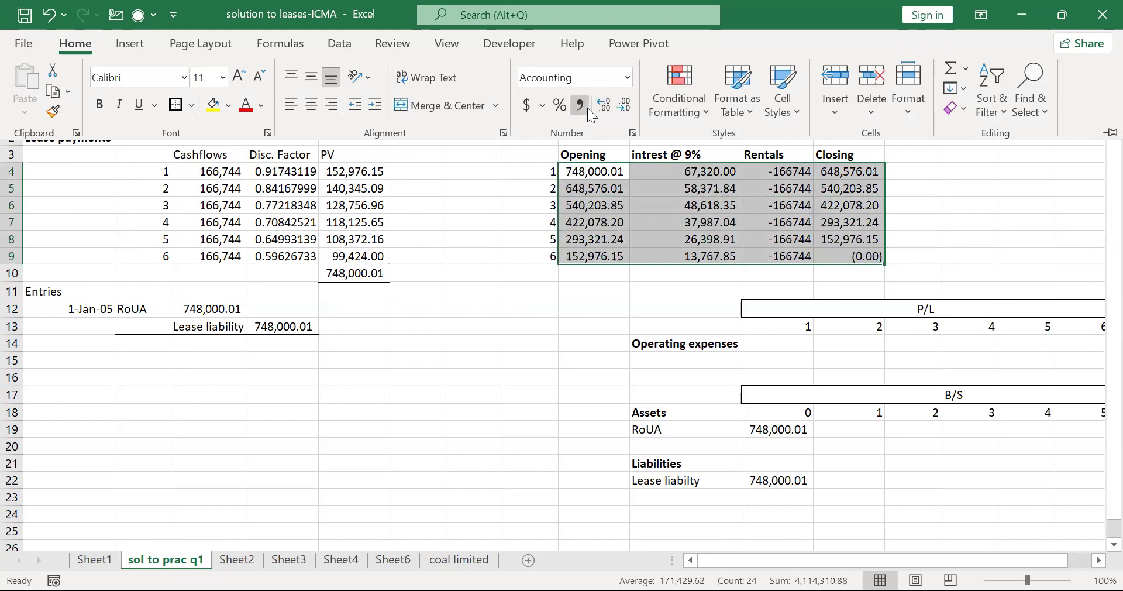
pyautogui.click(582, 106)
pyautogui.click(622, 107)
pyautogui.click(622, 107)
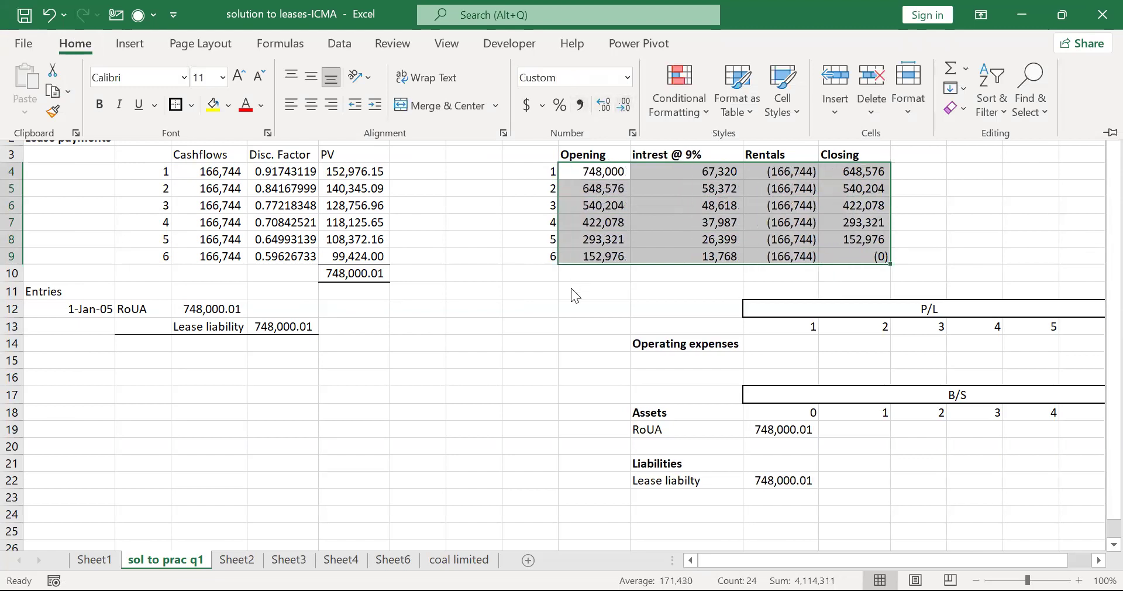
# Delete the two empty columns between the present value table and the amortization schedule.
pyautogui.press('Left')
pyautogui.press('Left')
pyautogui.press('Left')
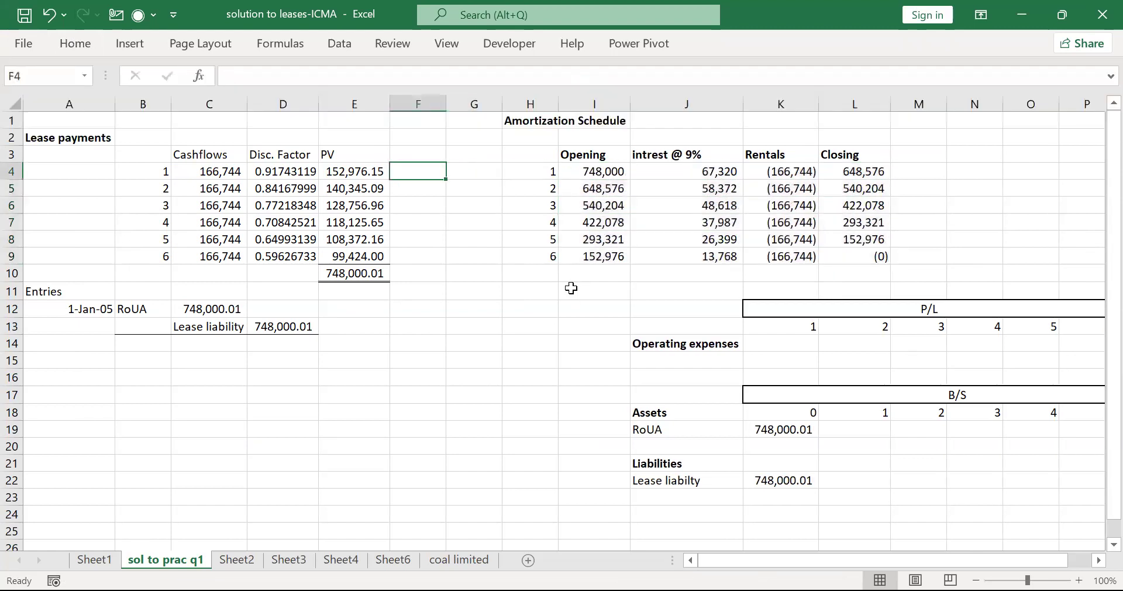
pyautogui.hotkey('ctrl', 'space')
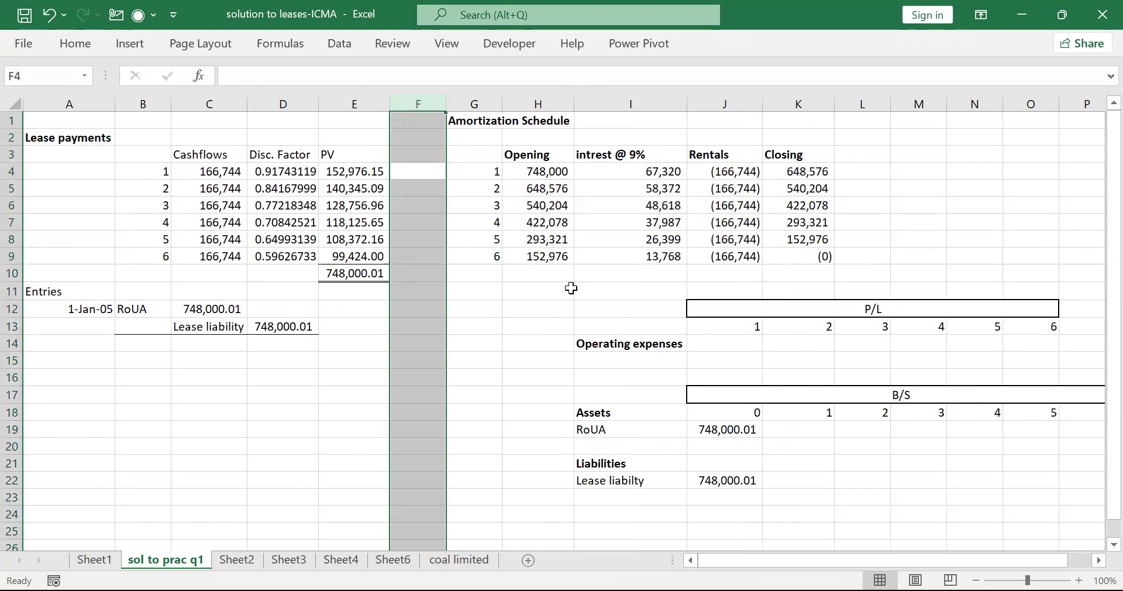
pyautogui.hotkey('ctrl', '-')
pyautogui.hotkey('ctrl', '-')
# Select the complete amortization schedule, including its title and headings, in F1:J9.
pyautogui.press('Up')
pyautogui.press('Up')
pyautogui.press('Up')
pyautogui.hotkey('shift', 'Down')
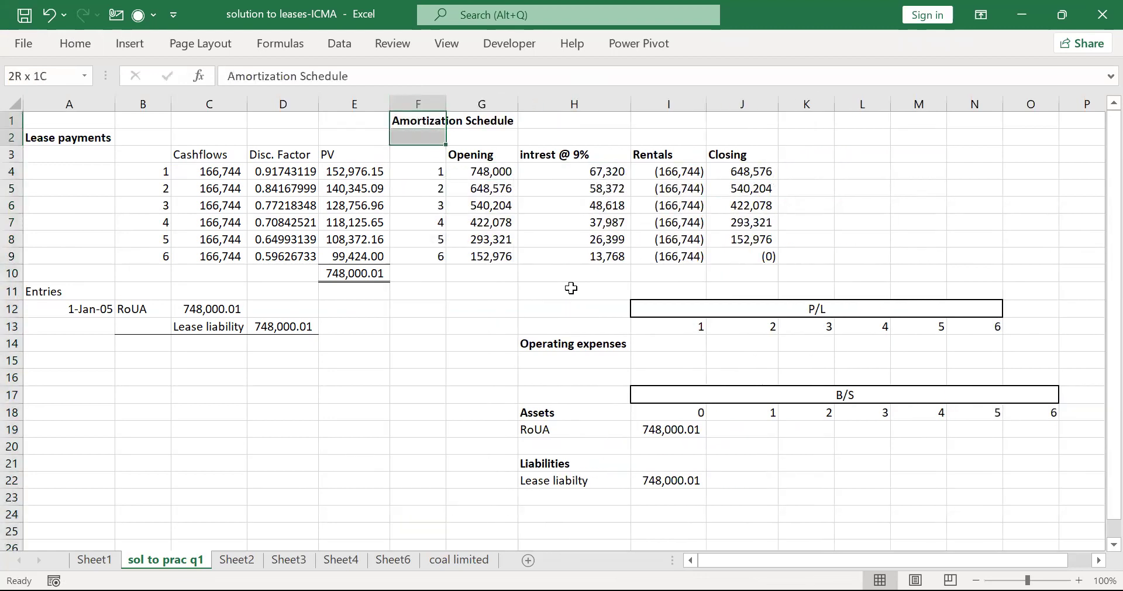
pyautogui.hotkey('shift', 'Down')
pyautogui.hotkey('shift', 'Right')
pyautogui.hotkey('shift', 'Down')
pyautogui.hotkey('shift', 'Down')
pyautogui.hotkey('shift', 'Right')
pyautogui.hotkey('shift', 'Right')
pyautogui.hotkey('shift', 'Down')
pyautogui.hotkey('shift', 'Down')
pyautogui.hotkey('shift', 'Right')
pyautogui.hotkey('shift', 'Down')
pyautogui.hotkey('shift', 'Down')
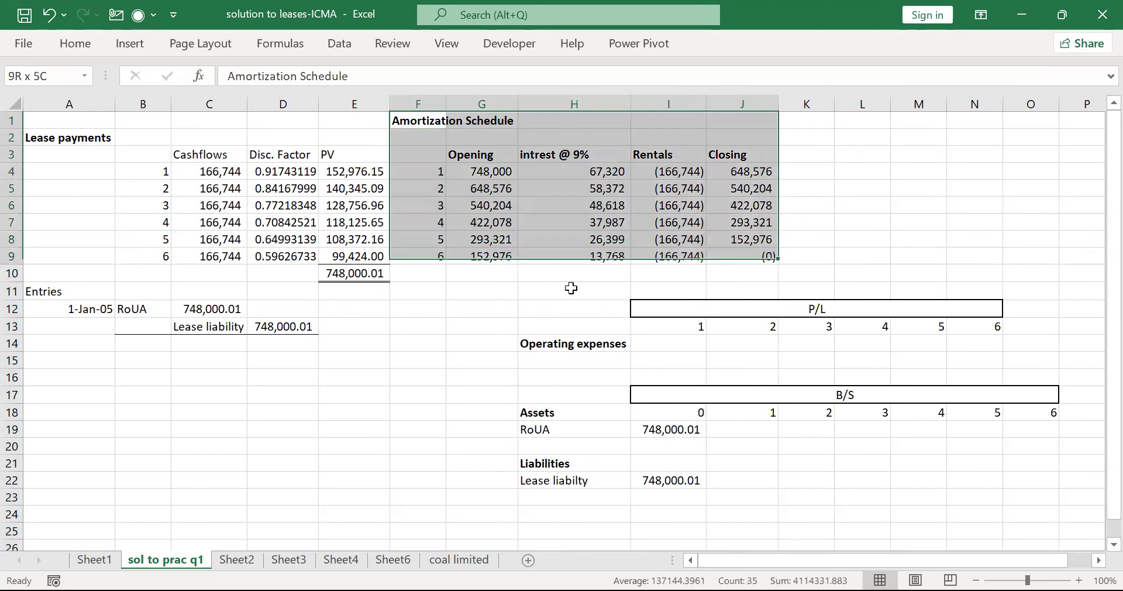
pyautogui.press('alt')
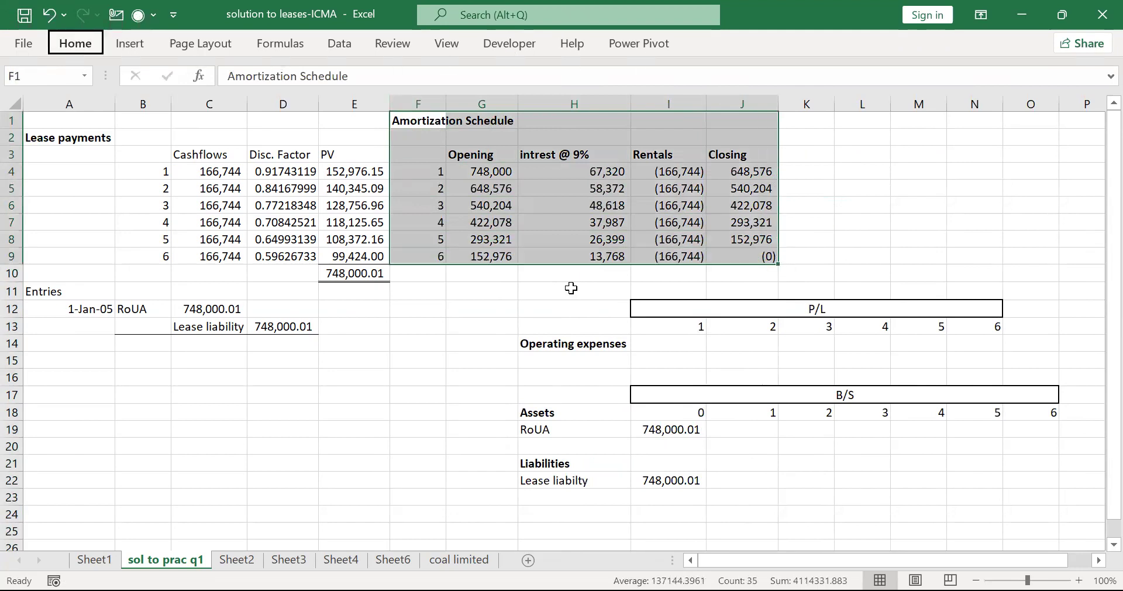
pyautogui.press('Escape')
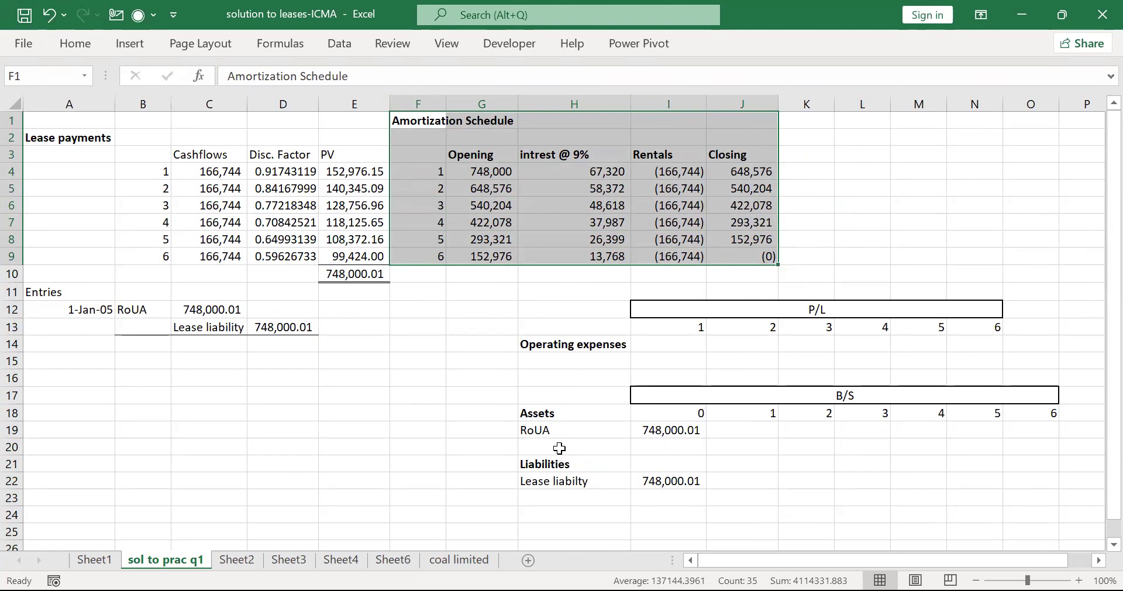
# Switch to the IFRS 16 slides in Foxit Reader and review the page 61 rules on right-of-use asset depreciation.
pyautogui.hotkey('alt', 'Tab')
pyautogui.hotkey('ctrl', 'shift', 'Tab')
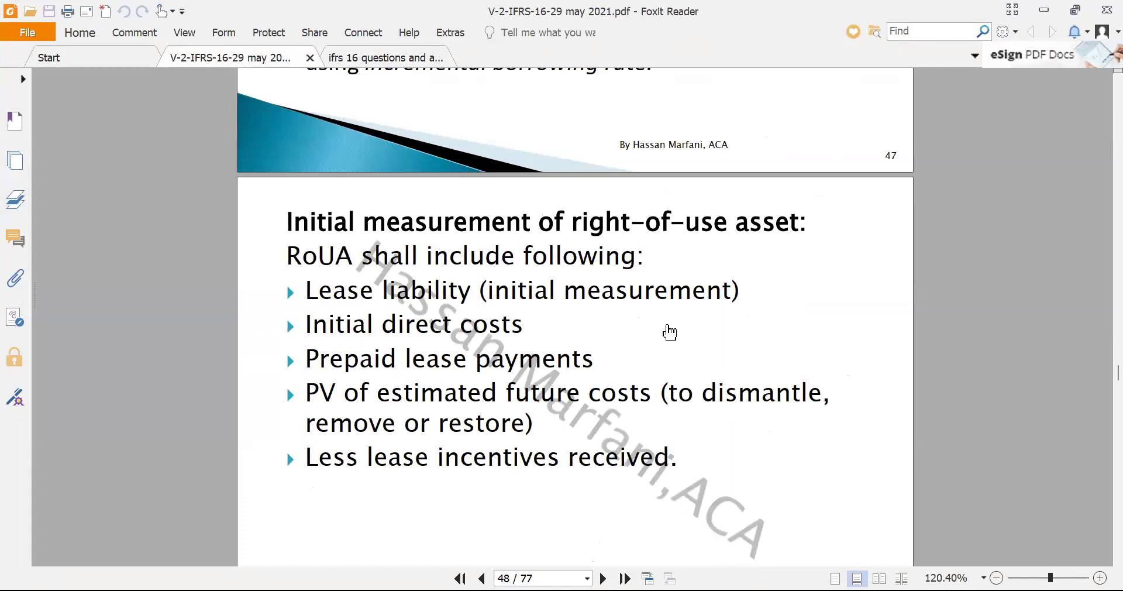
pyautogui.scroll(-5, 669, 332)
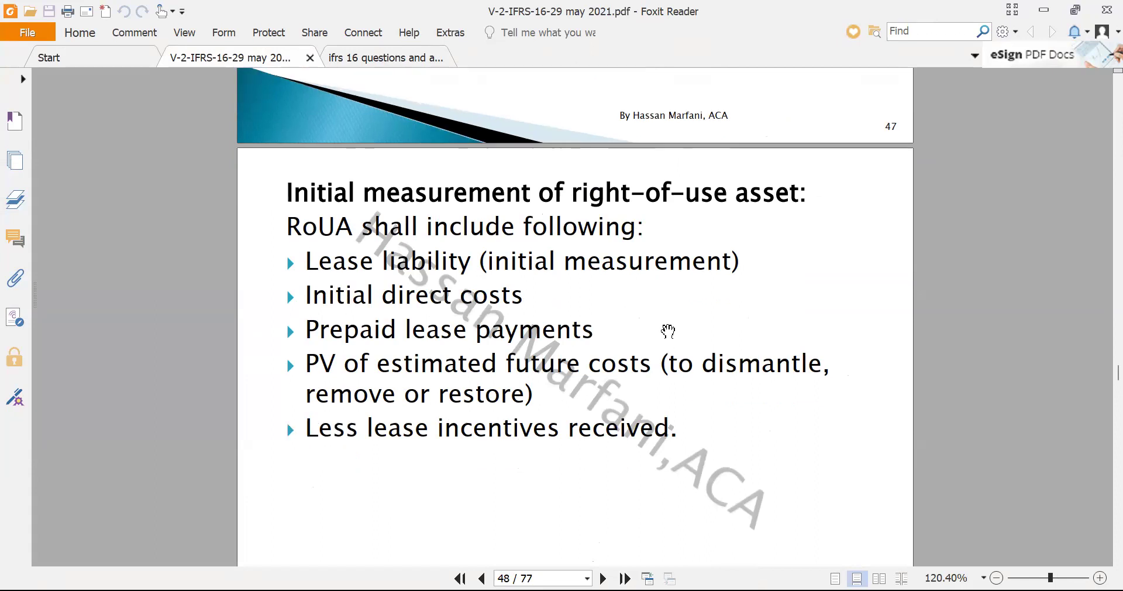
pyautogui.scroll(-6, 668, 331)
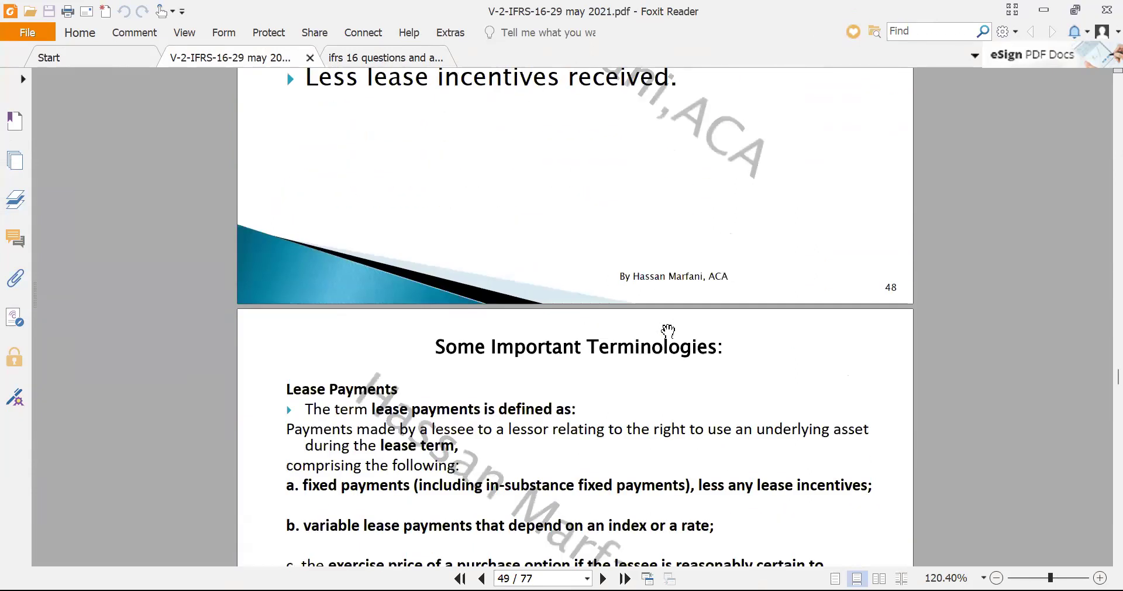
pyautogui.scroll(-13, 668, 331)
pyautogui.scroll(-20, 669, 325)
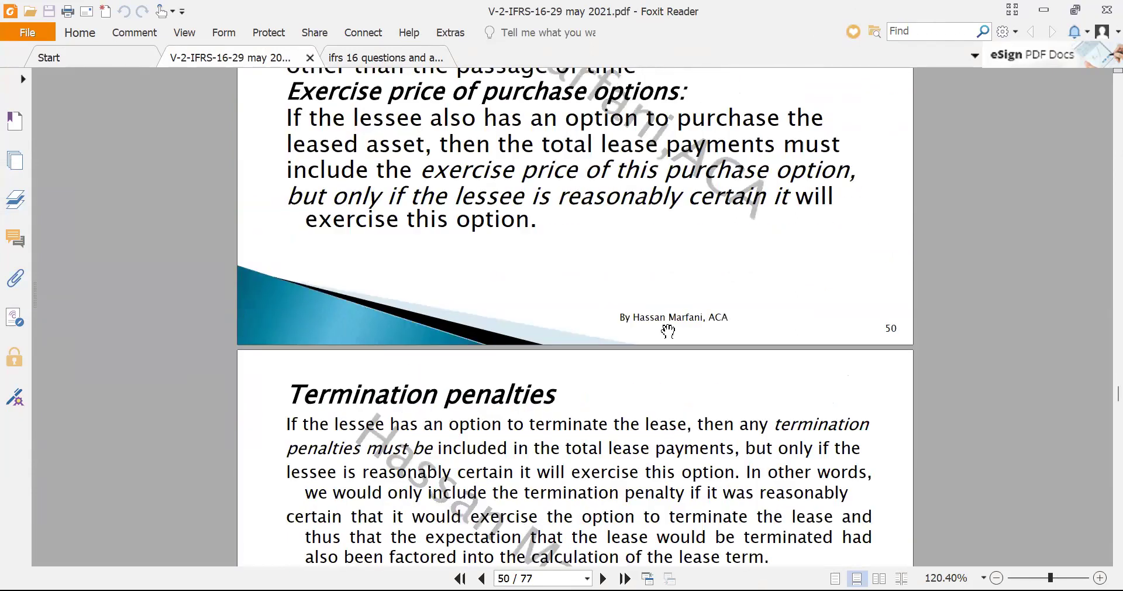
pyautogui.scroll(-15, 667, 331)
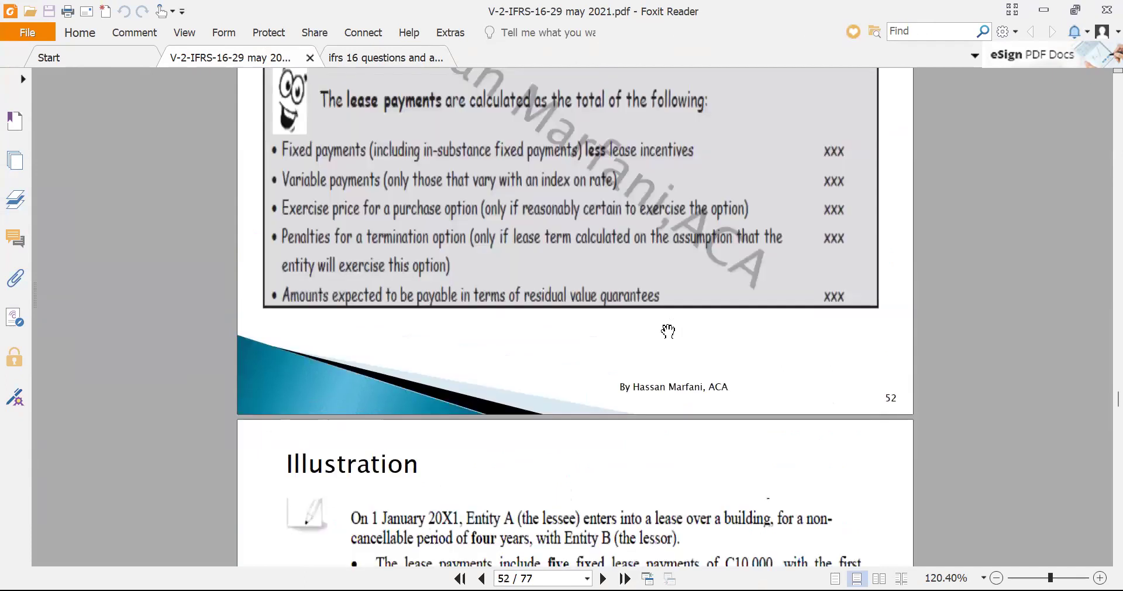
pyautogui.scroll(-15, 667, 331)
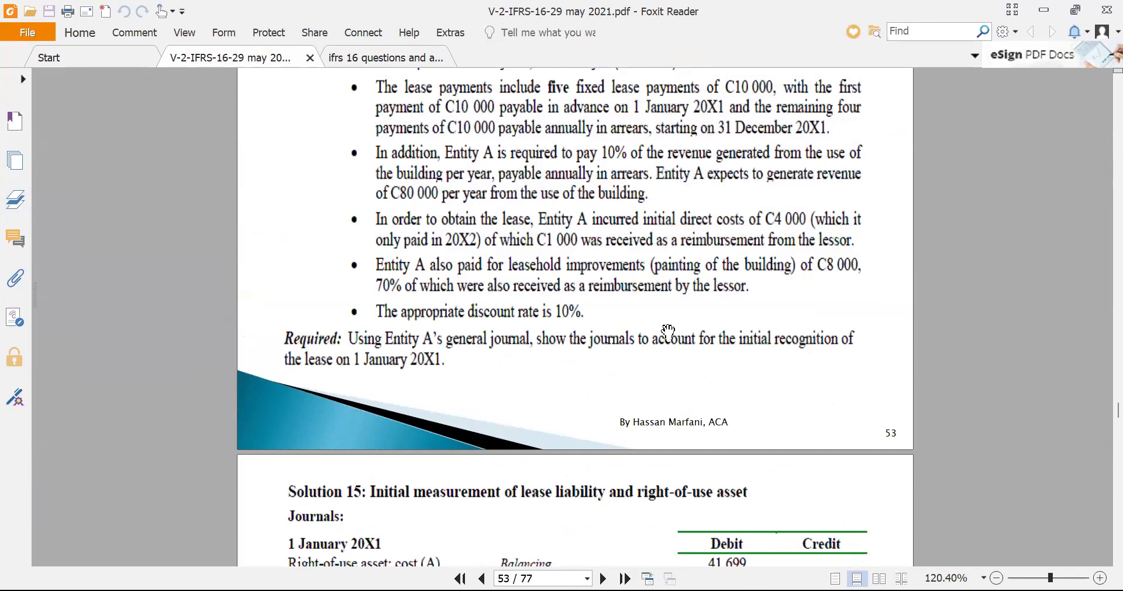
pyautogui.scroll(-20, 667, 331)
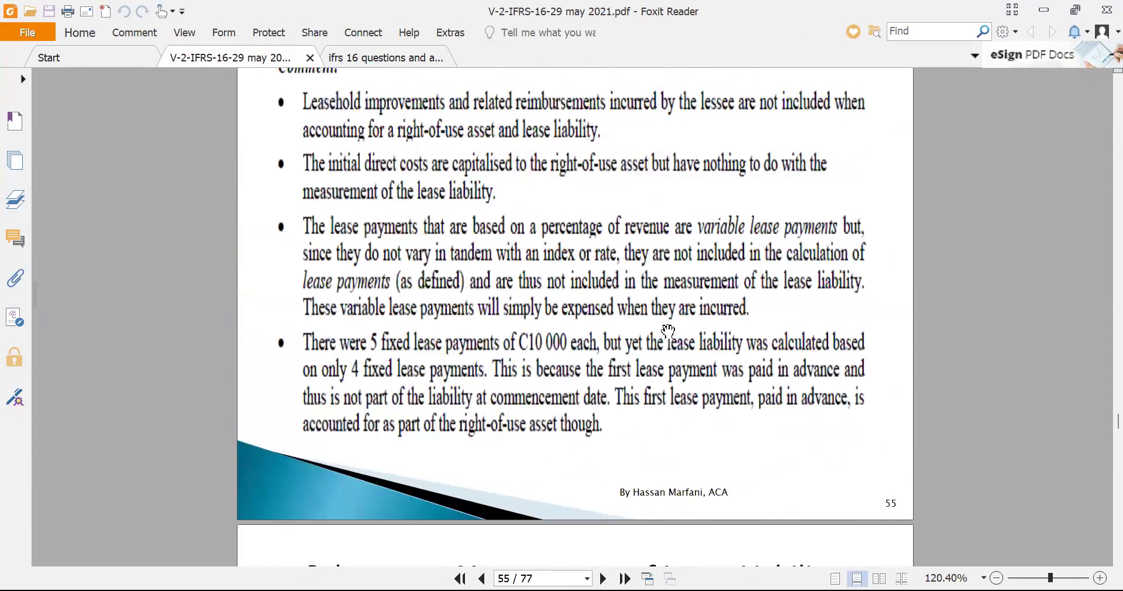
pyautogui.scroll(-20, 668, 331)
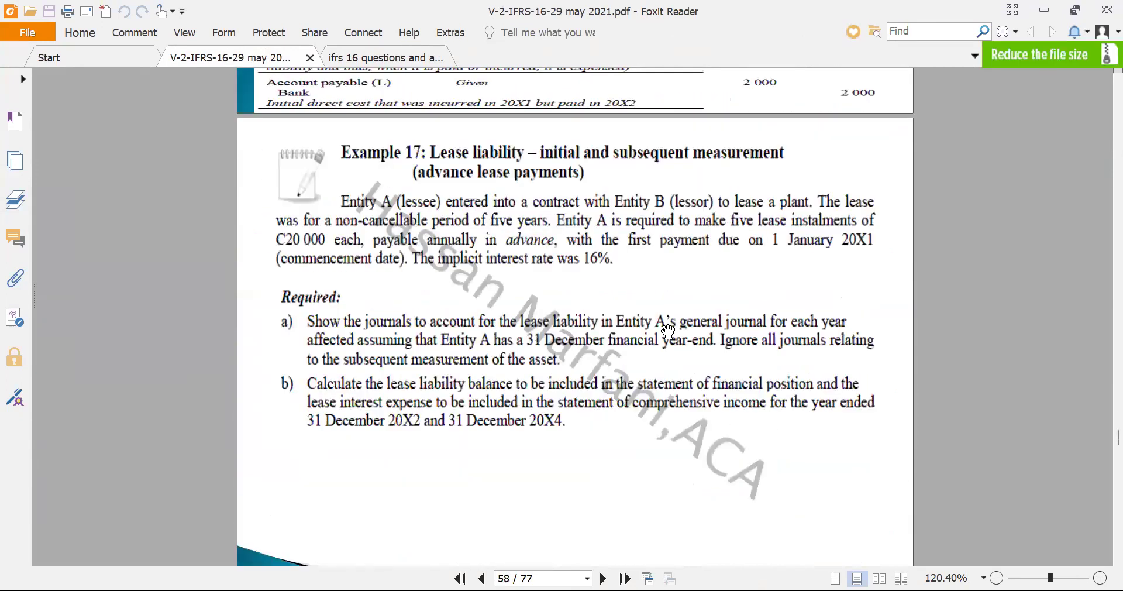
pyautogui.scroll(-20, 668, 331)
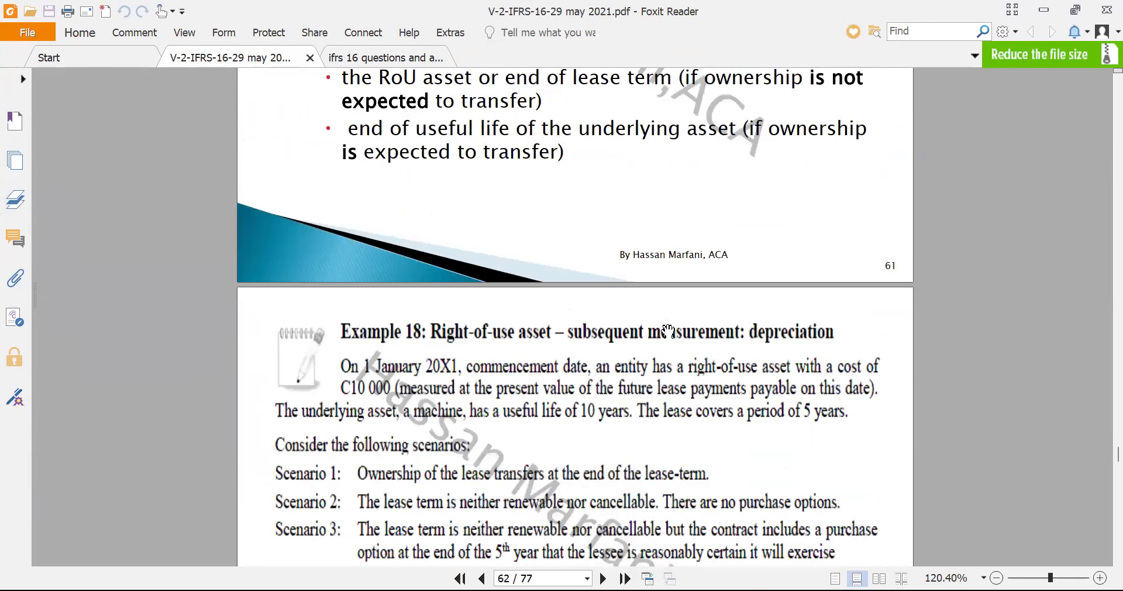
pyautogui.scroll(3, 668, 331)
pyautogui.scroll(6, 667, 331)
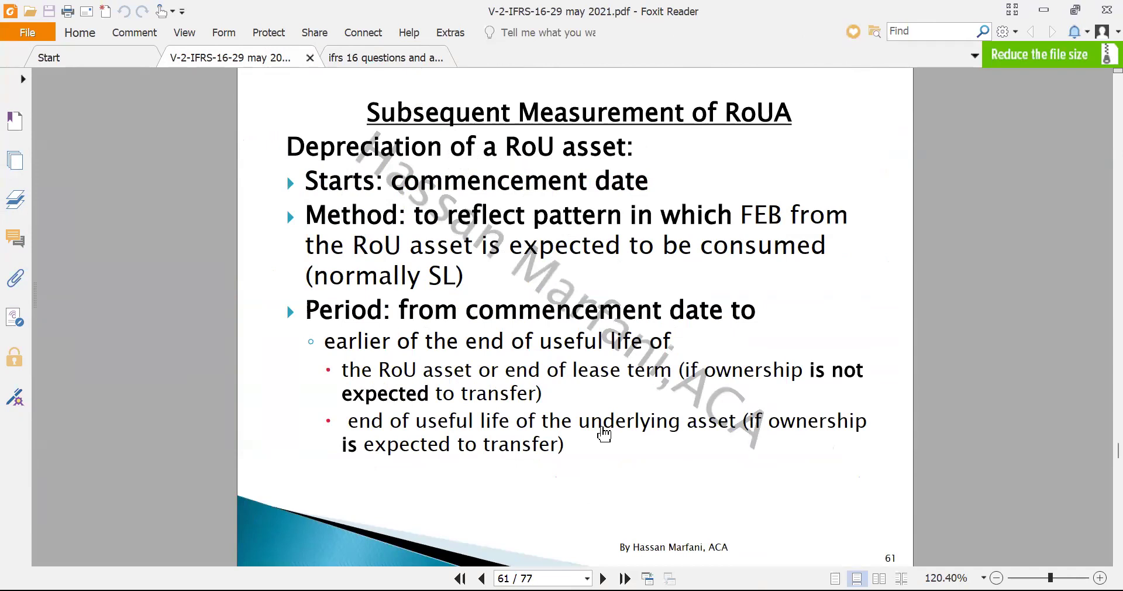
pyautogui.hotkey('alt', 'Tab')
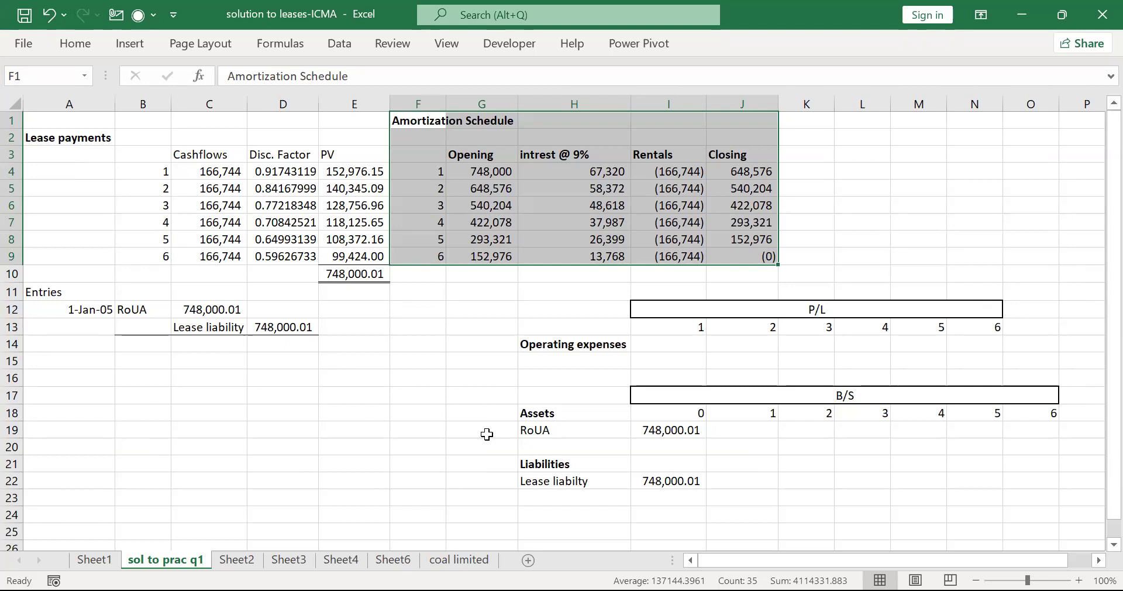
pyautogui.hotkey('alt', 'Tab')
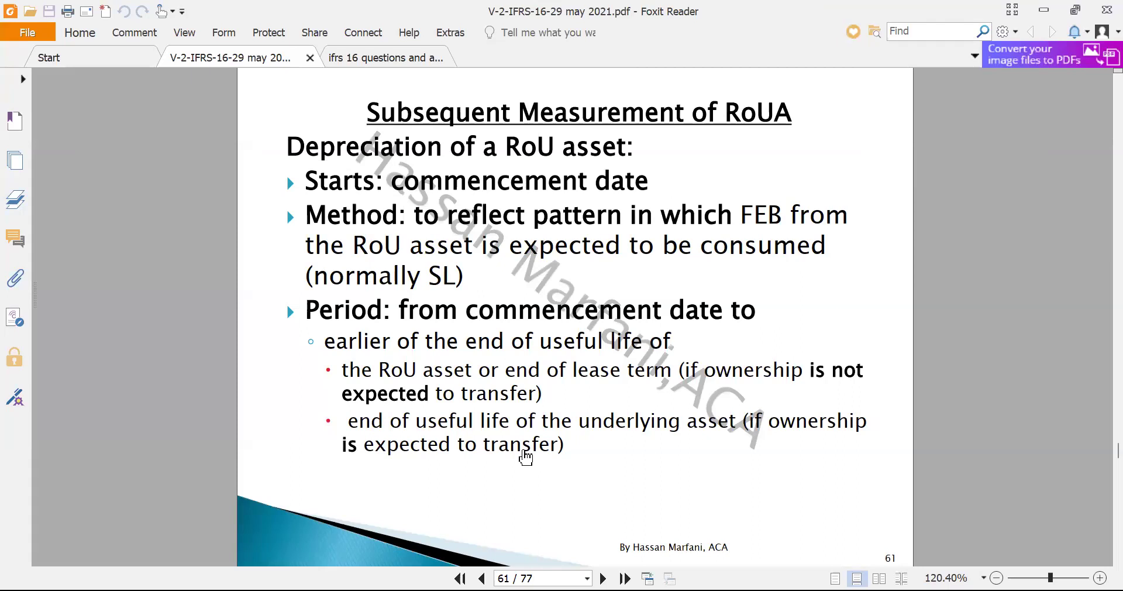
# Switch back to the Excel workbook and enter the label "Inception date" in the empty cell A27.
pyautogui.hotkey('alt', 'Tab')
pyautogui.press('Down')
pyautogui.press('Down')
pyautogui.press('Down')
pyautogui.press('Down')
pyautogui.press('Down')
pyautogui.press('Down')
pyautogui.press('Down')
pyautogui.press('Down')
pyautogui.press('Down')
pyautogui.press('Down')
pyautogui.press('Down')
pyautogui.press('Down')
pyautogui.press('Down')
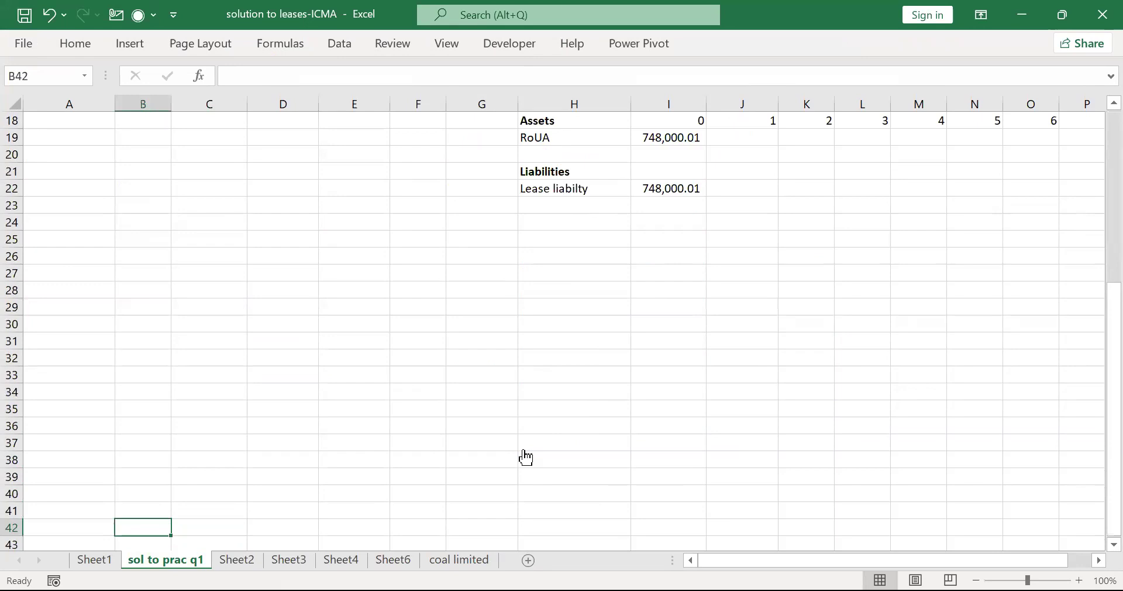
pyautogui.press('Up')
pyautogui.press('Up')
pyautogui.press('Up')
pyautogui.press('Up')
pyautogui.press('Up')
pyautogui.press('Up')
pyautogui.press('Up')
pyautogui.press('Up')
pyautogui.press('Up')
pyautogui.press('Up')
pyautogui.press('Up')
pyautogui.press('Up')
pyautogui.press('Up')
pyautogui.press('Left')
pyautogui.press('Up')
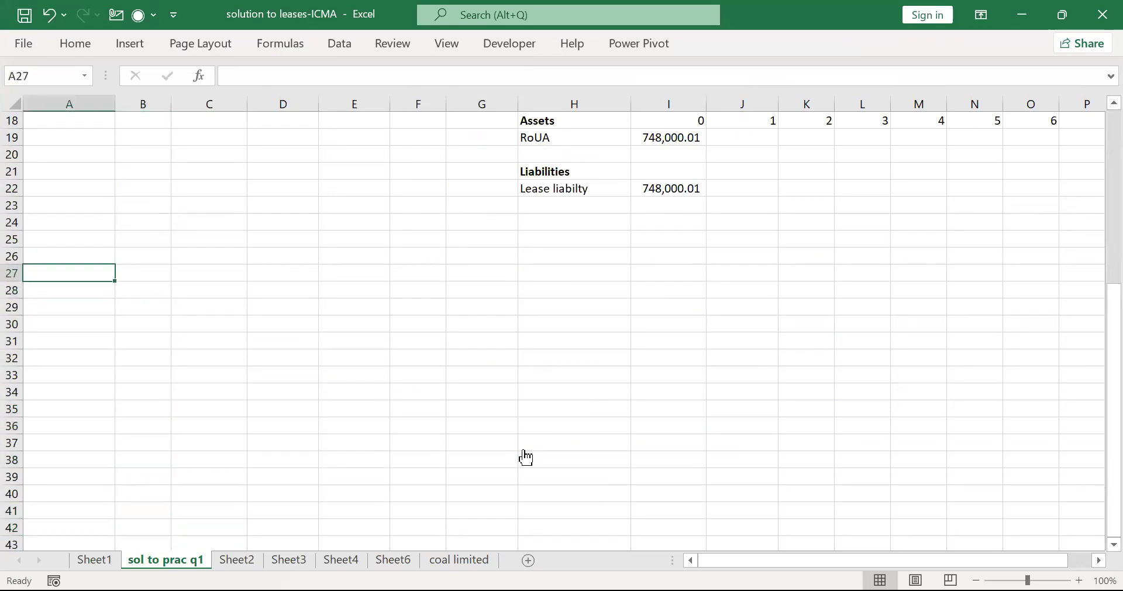
pyautogui.write('Inception date')
pyautogui.press('Return')
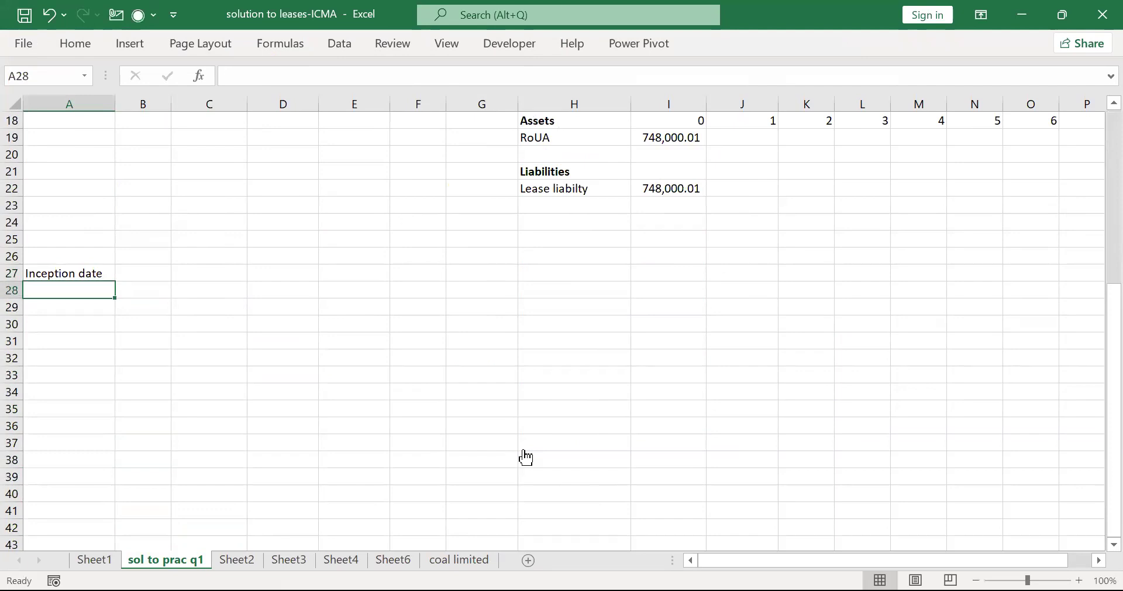
# Enter the label "Commencement date" in A28, correcting its spelling.
pyautogui.write('Commenceme')
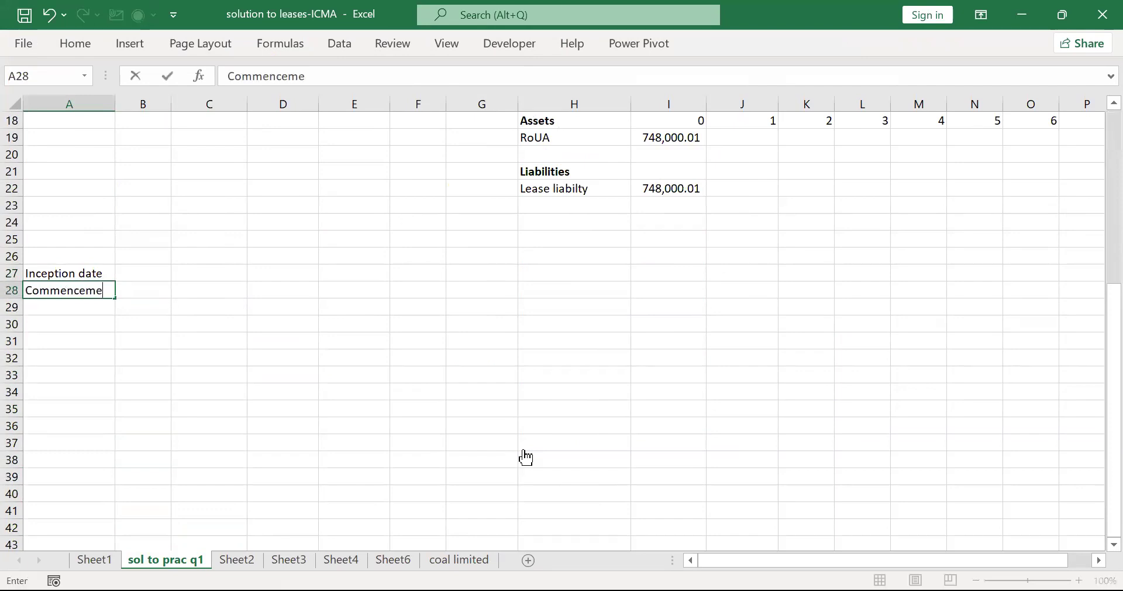
pyautogui.write('nt dte')
pyautogui.press('Return')
pyautogui.press('Up')
pyautogui.press('F2')
pyautogui.press('Left')
pyautogui.write('a')
pyautogui.press('Return')
pyautogui.press('Up')
pyautogui.press('Down')
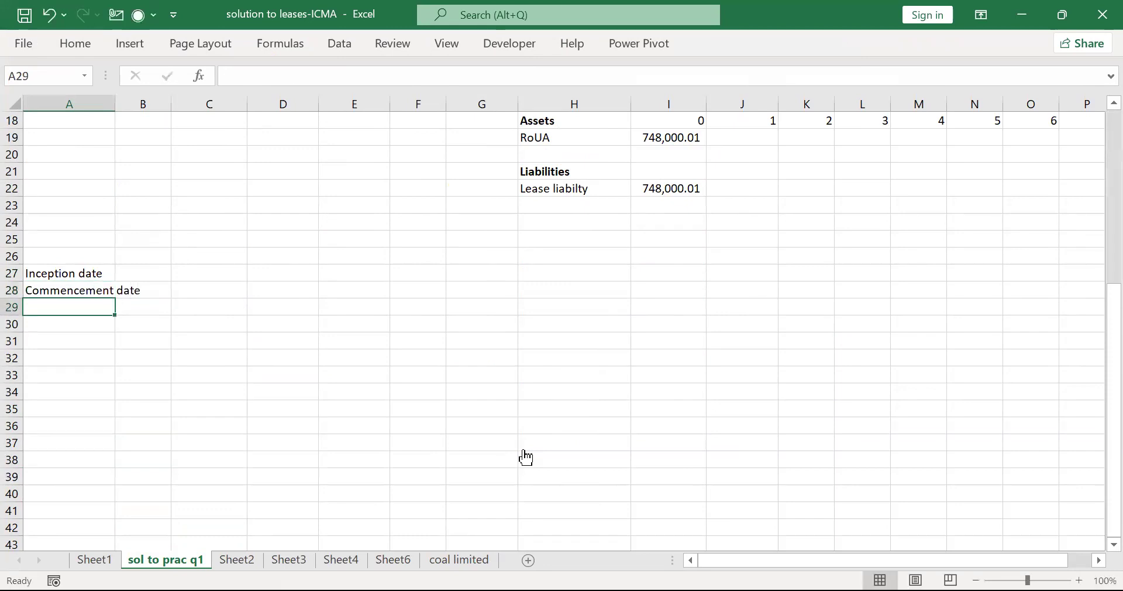
# Enter the label "Asset becomes in a useable condition" in A29.
pyautogui.write('Asset ')
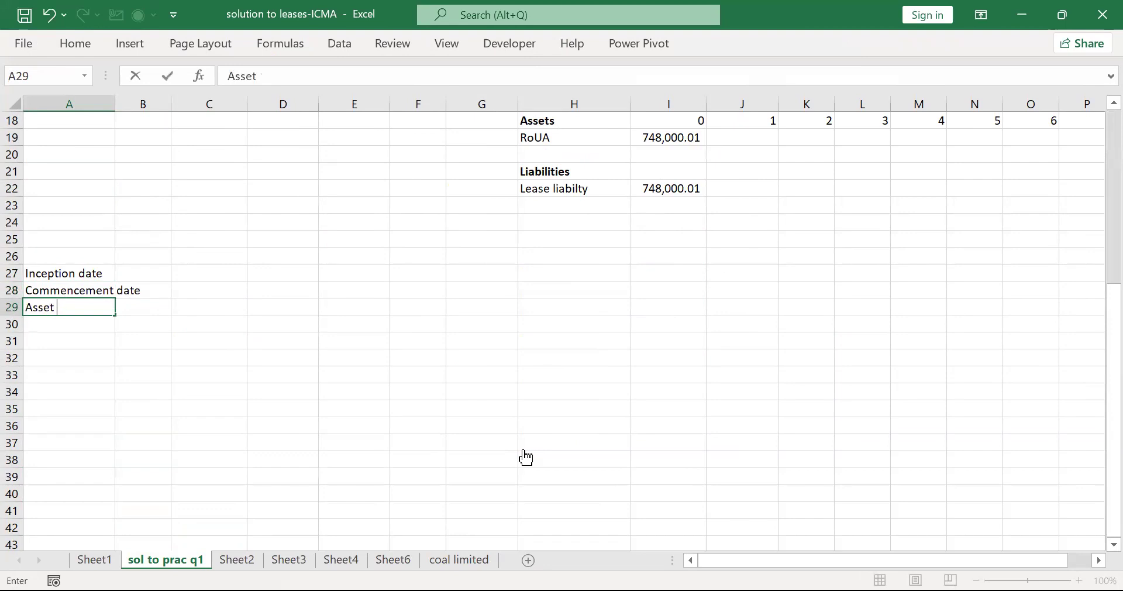
pyautogui.write('becomes i')
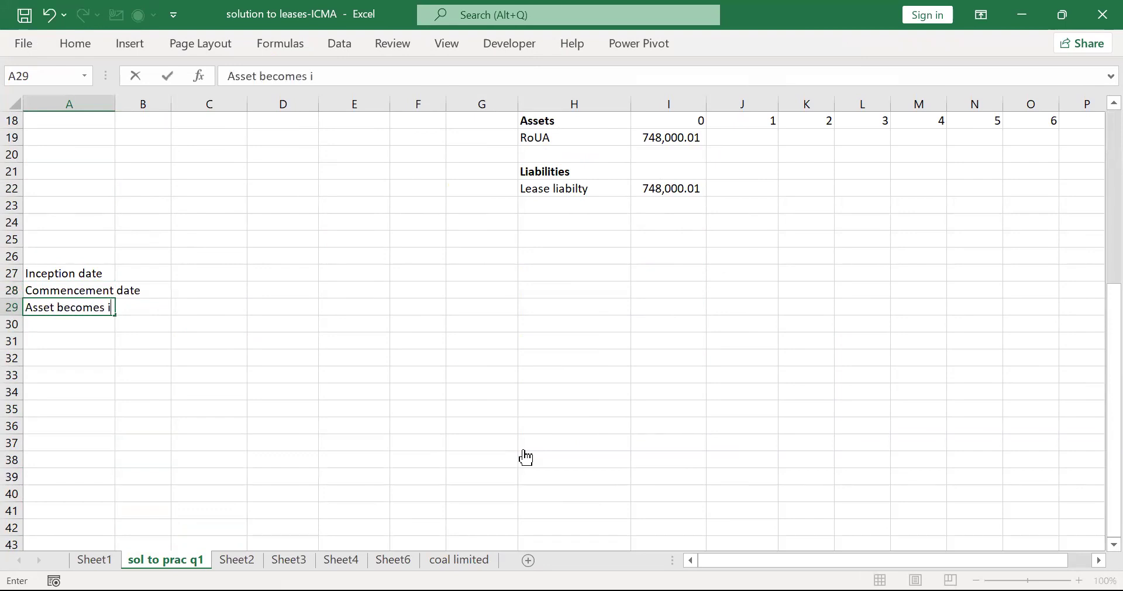
pyautogui.write('n a useable')
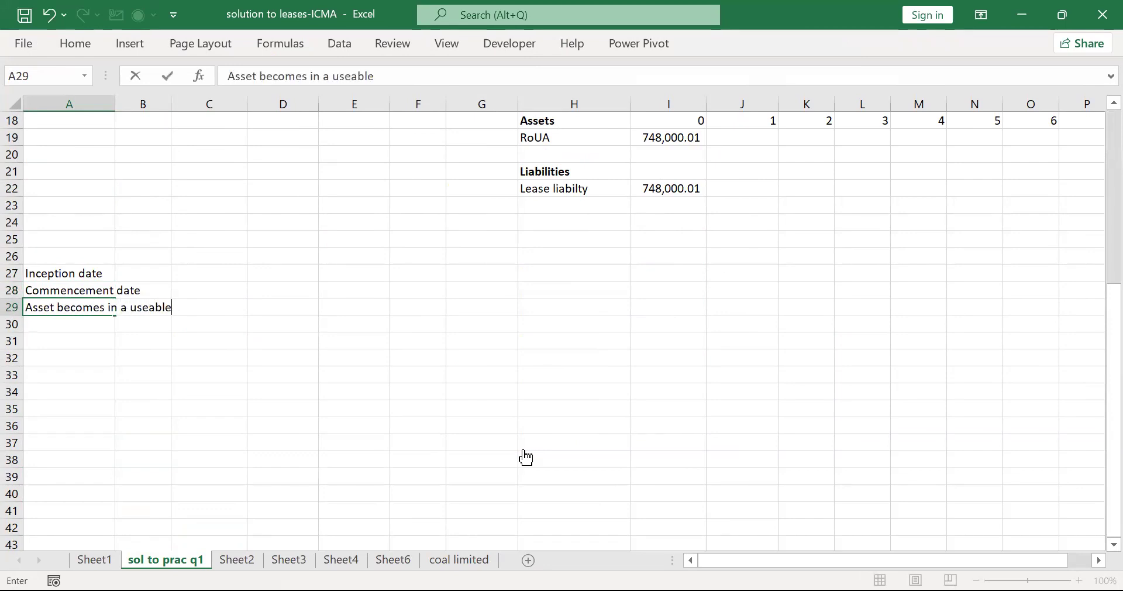
pyautogui.write(' condition')
pyautogui.press('Return')
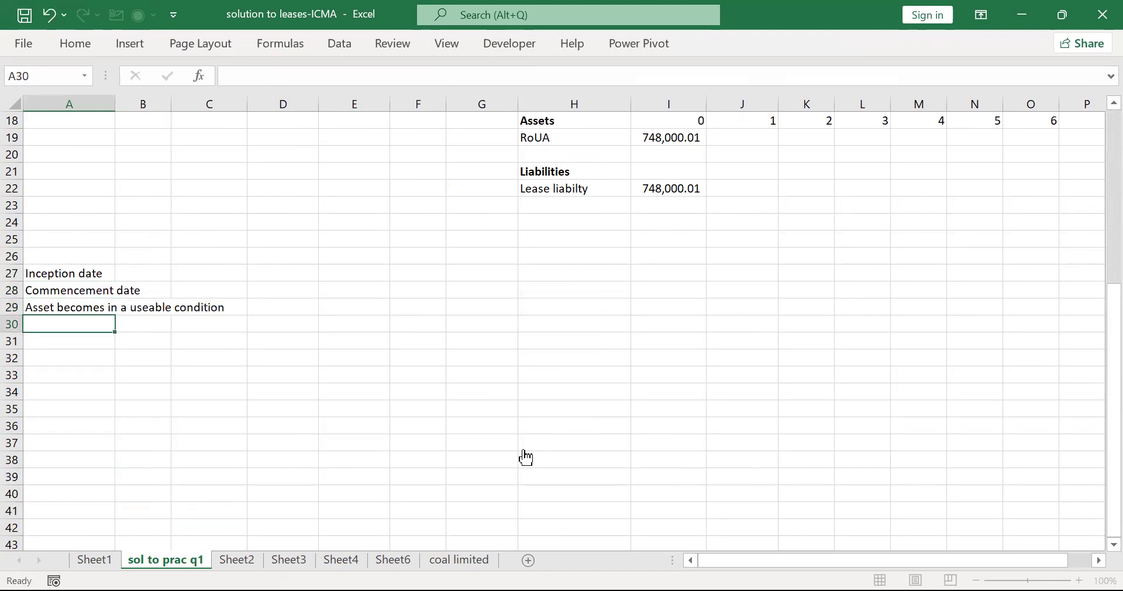
# Make the three date-related labels in A27:A29 bold.
pyautogui.press('Up')
pyautogui.press('Up')
pyautogui.press('Up')
pyautogui.hotkey('shift', 'Down')
pyautogui.hotkey('shift', 'Down')
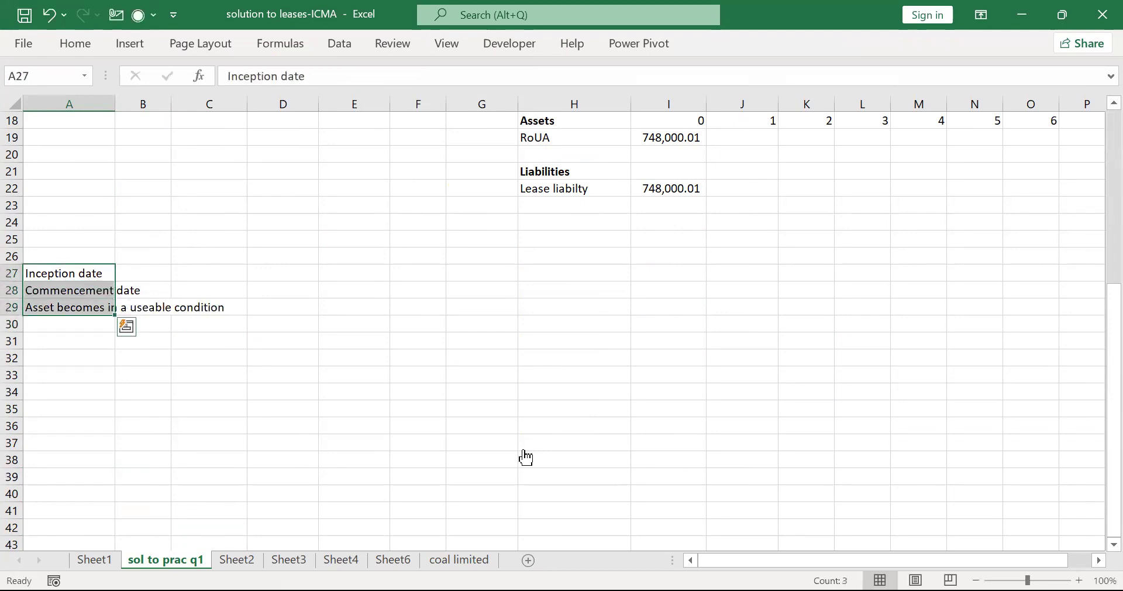
pyautogui.hotkey('ctrl', 'b')
# Enter the note "it is an agreement date" in B27 beside the inception date label.
pyautogui.press('Right')
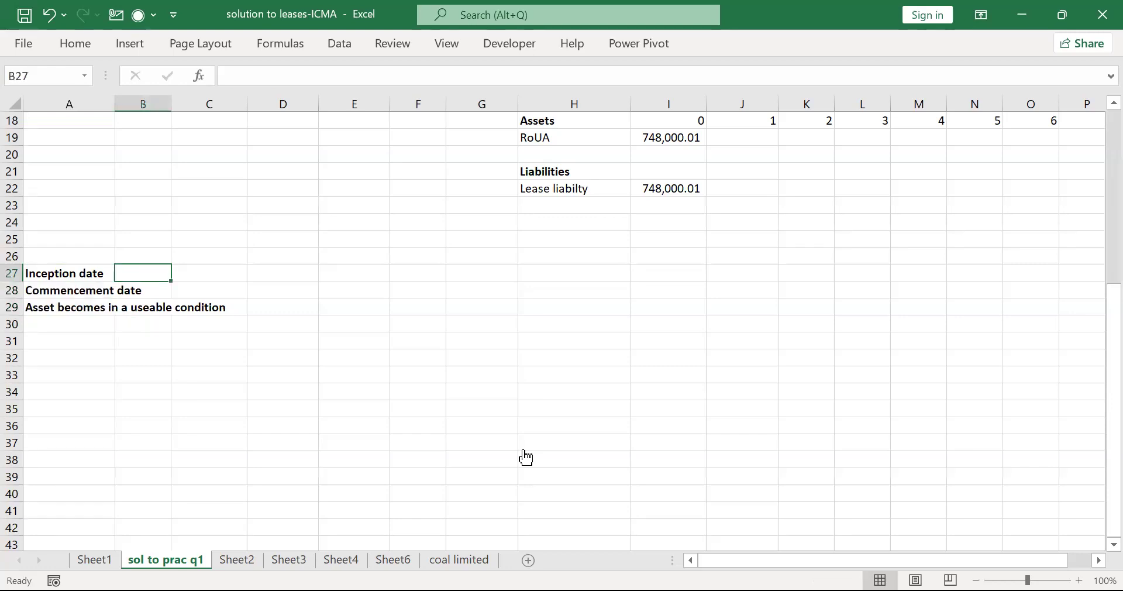
pyautogui.write('it ')
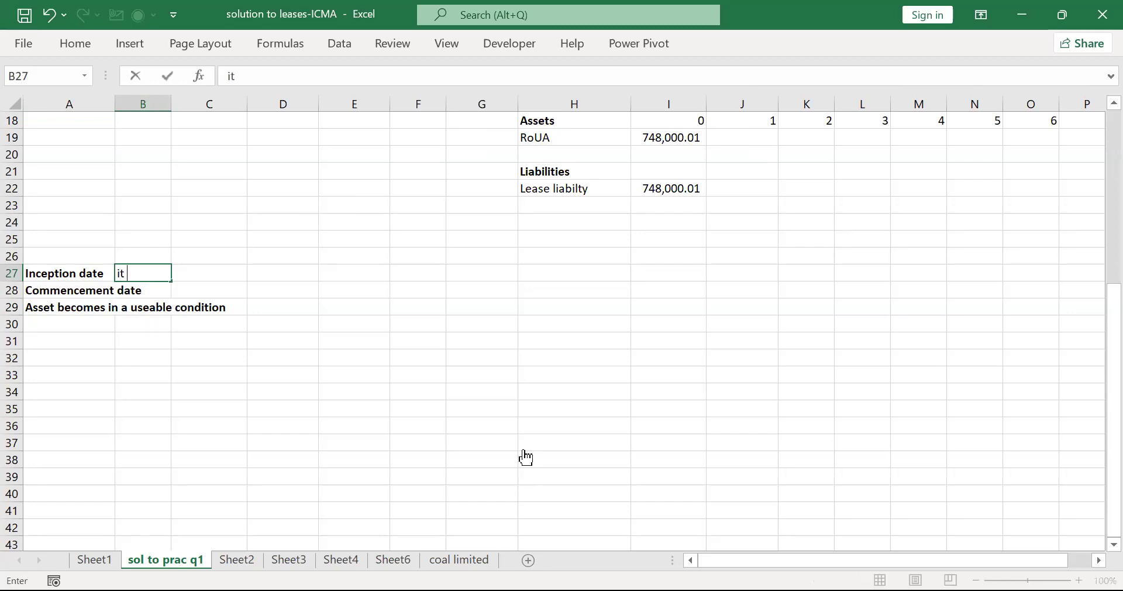
pyautogui.write('is an agr')
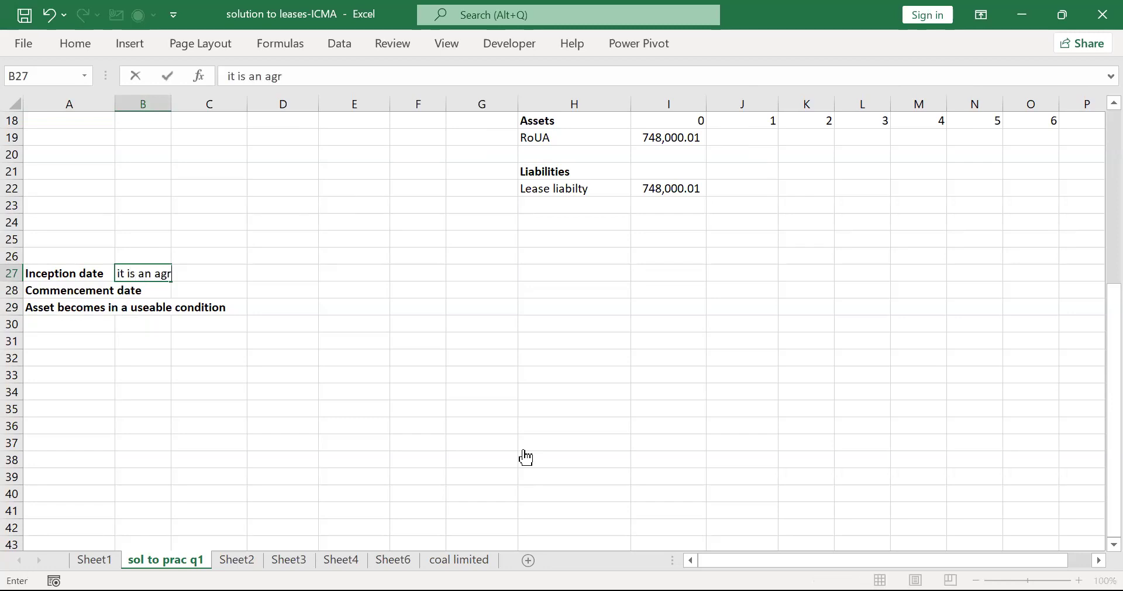
pyautogui.write('eement date')
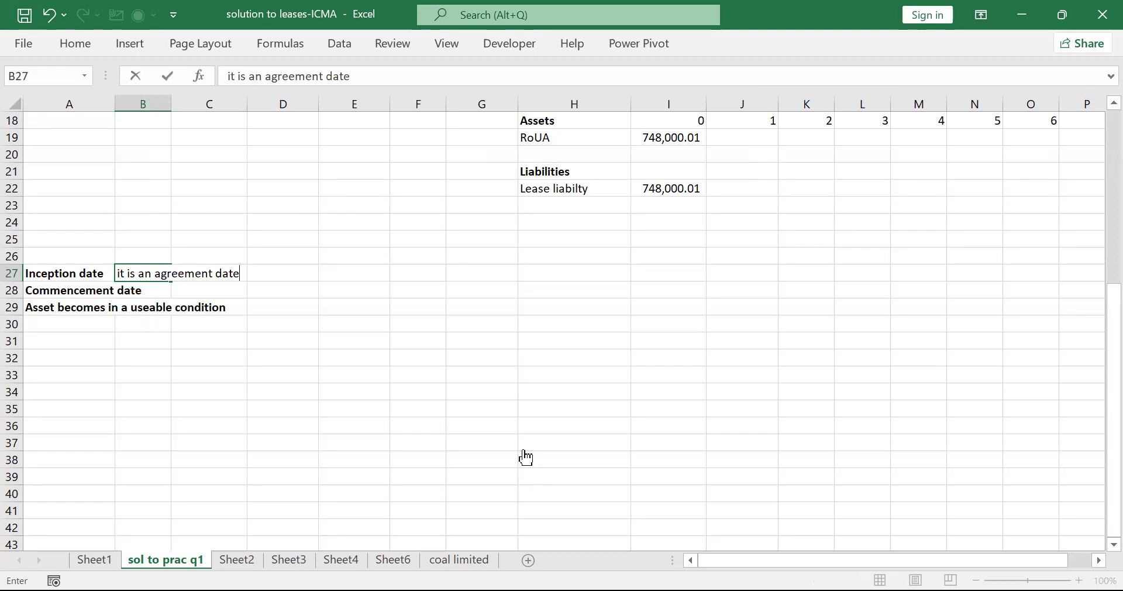
pyautogui.press('Return')
# Enter the note "it is the date at which lessor makes the asset available for use by the lessee" in C28.
pyautogui.press('Right')
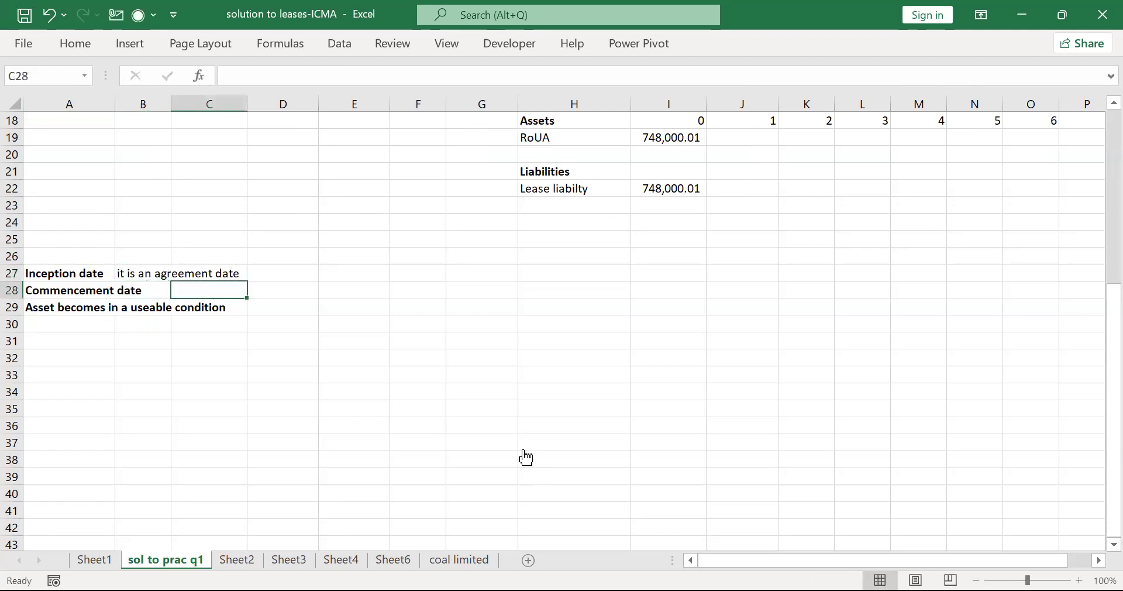
pyautogui.write('it')
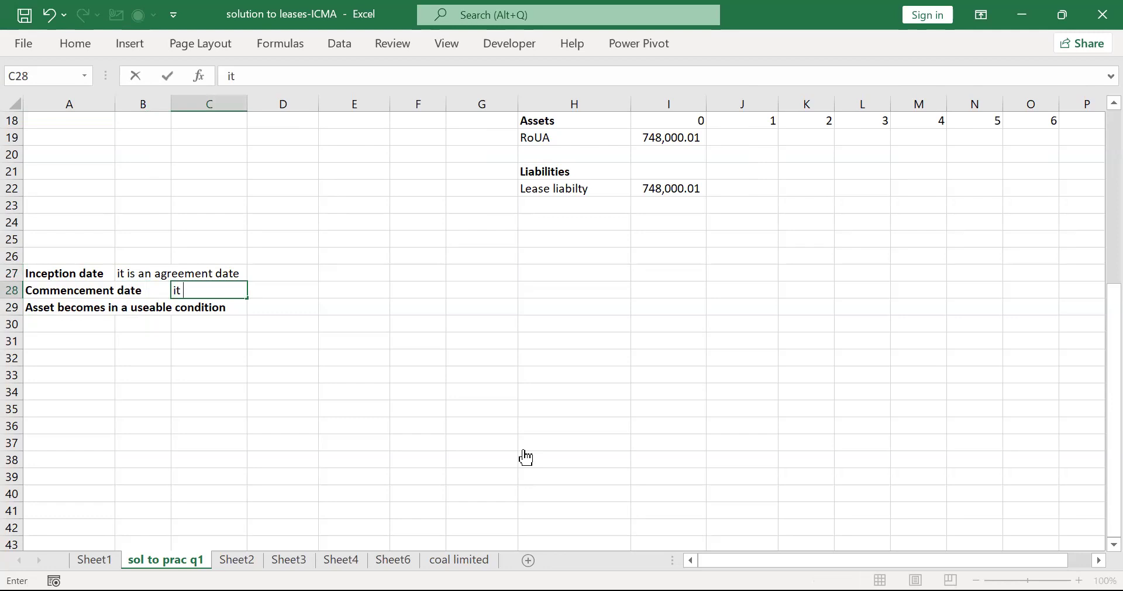
pyautogui.write(' is the date a')
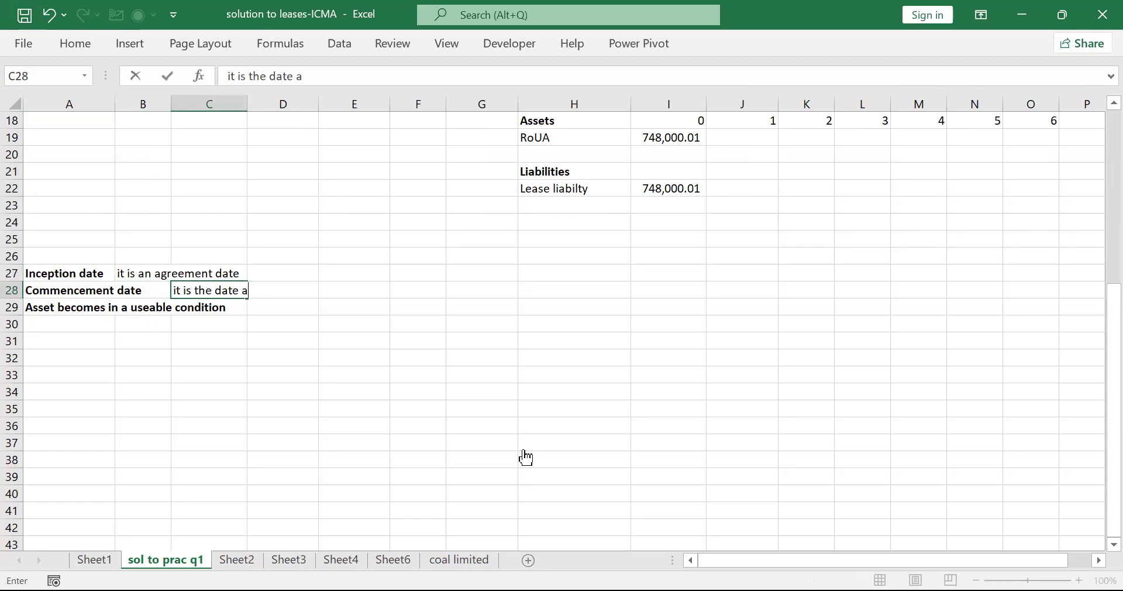
pyautogui.write('t which lessor makes the asset avai')
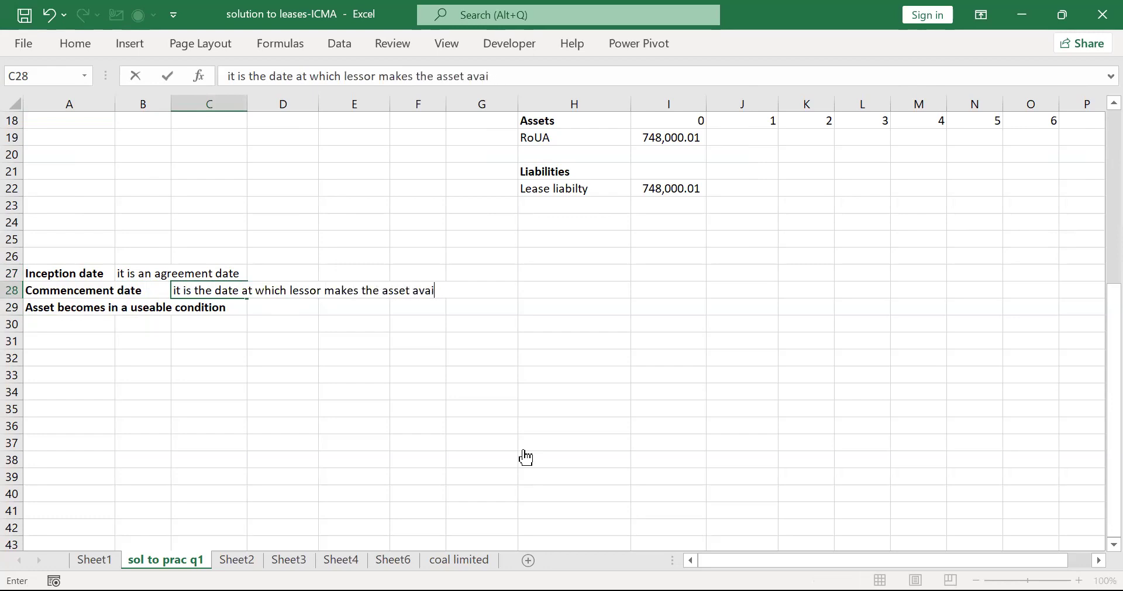
pyautogui.write('lable for use by ')
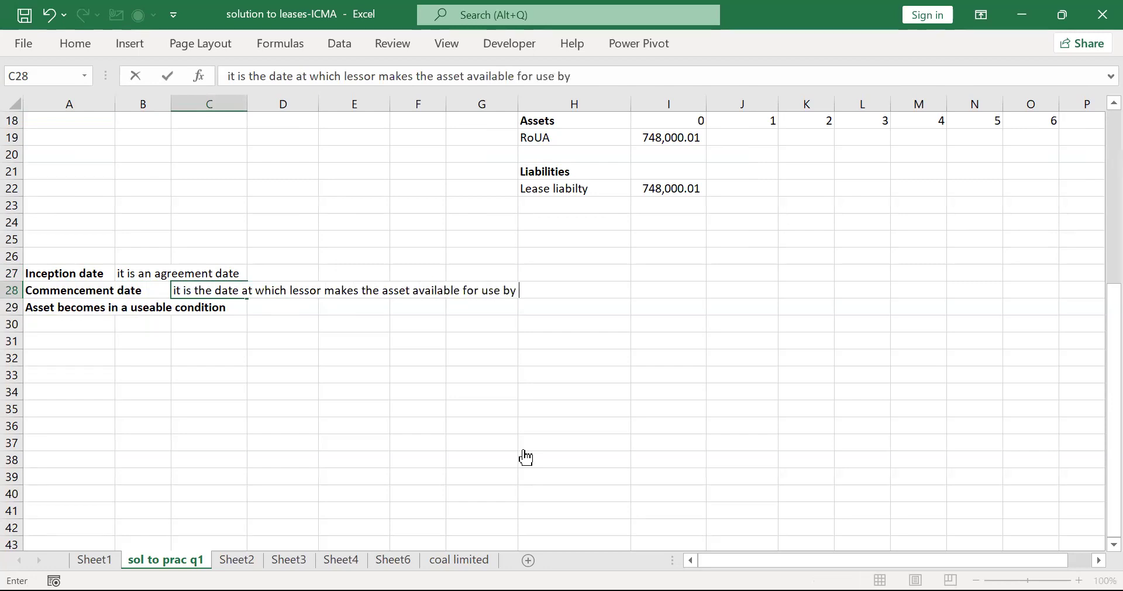
pyautogui.write('the lessee')
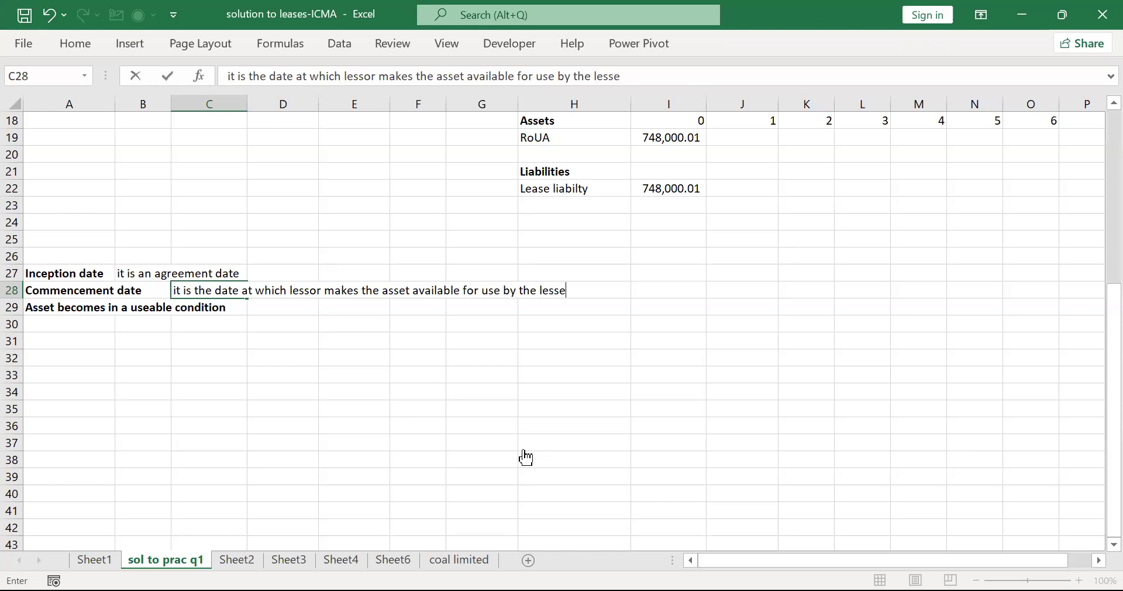
pyautogui.press('Return')
# Switch to the PDF slide on subsequent measurement of the RoUA to review its depreciation rules.
pyautogui.press('Right')
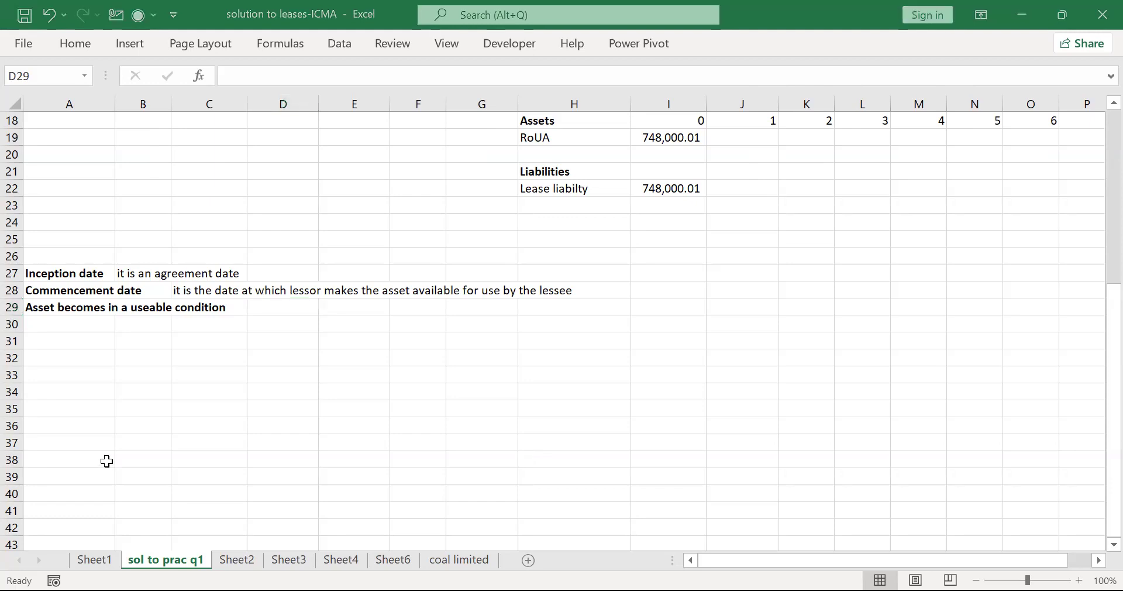
pyautogui.click(267, 303)
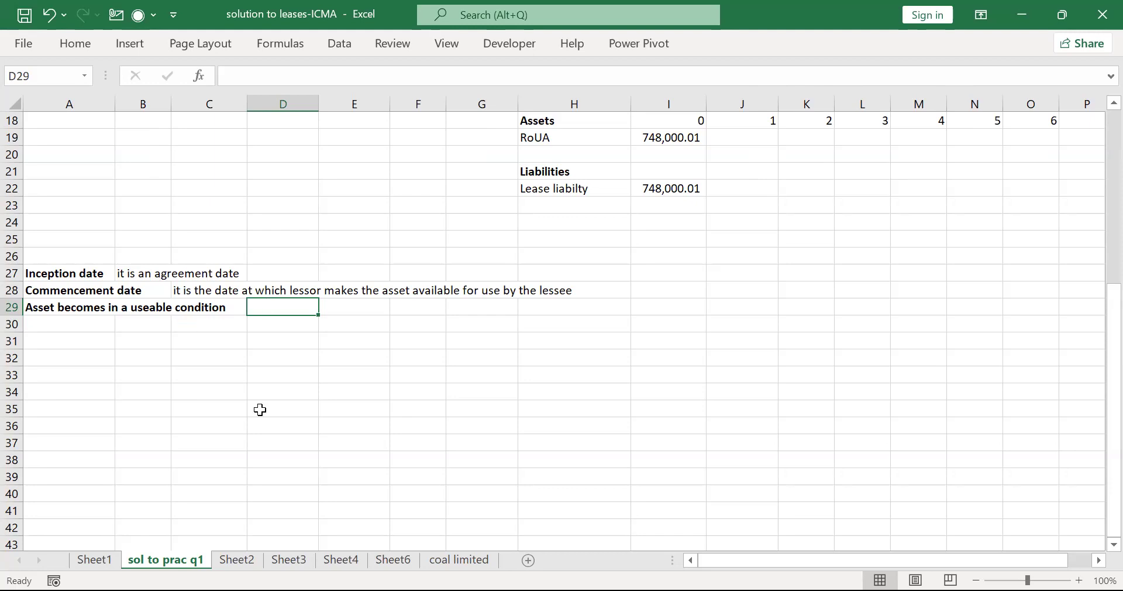
pyautogui.click(594, 433)
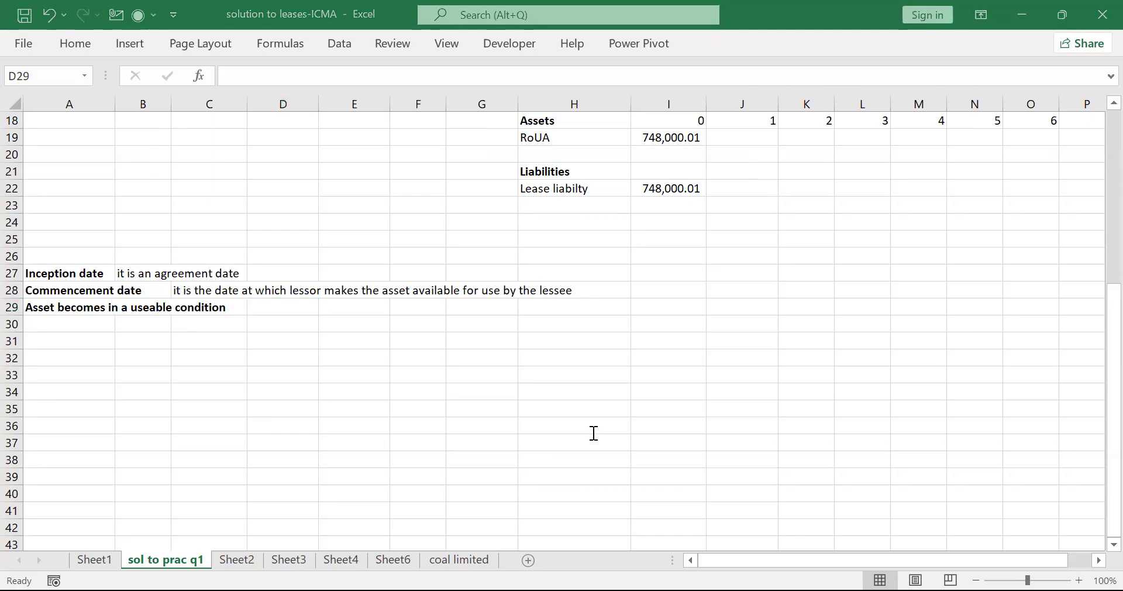
pyautogui.hotkey('alt', 'Tab')
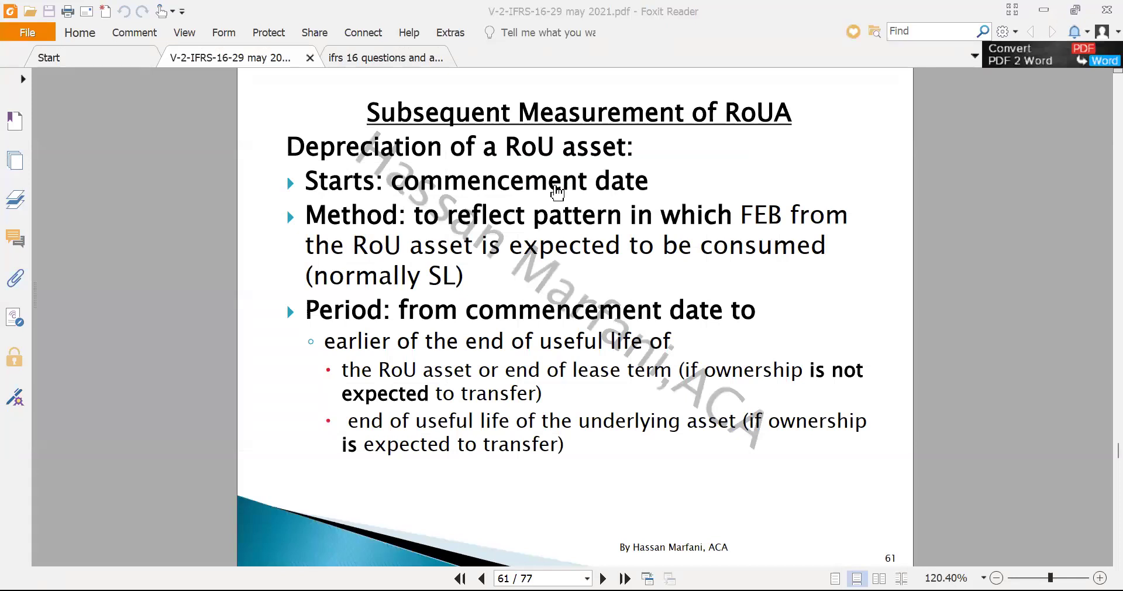
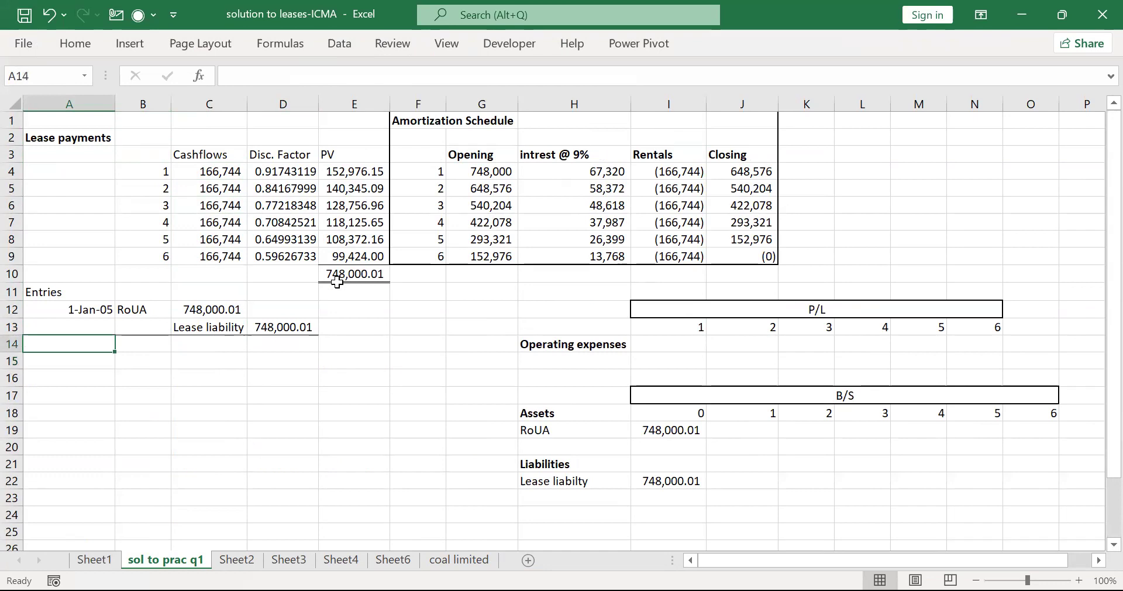
# Enter the date 31 jan 2005 in A14 for the second journal entry.
pyautogui.write('31 jan ')
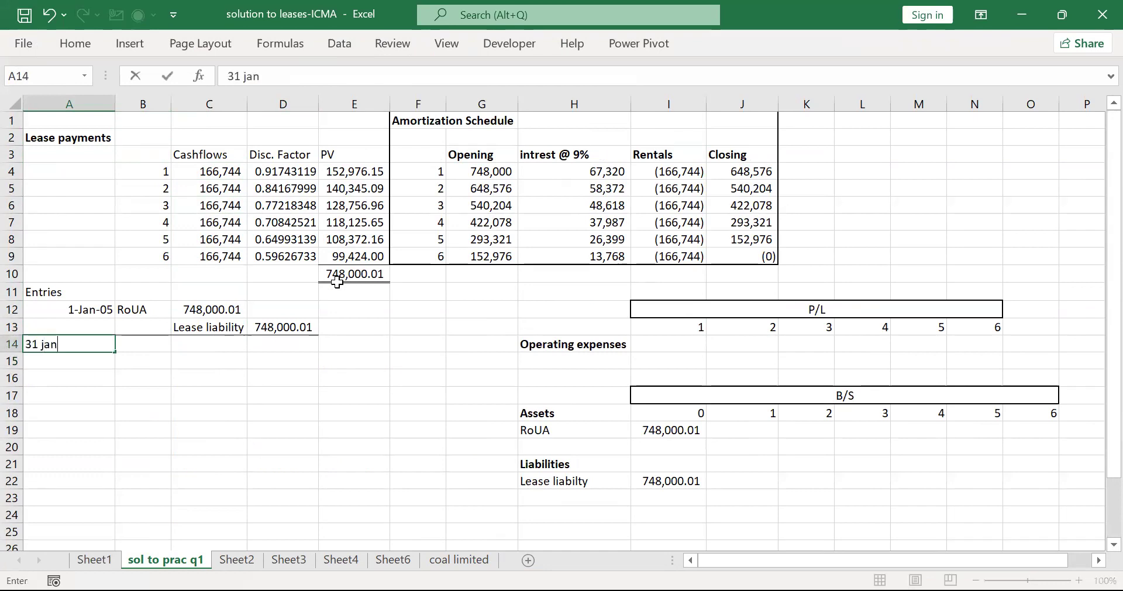
pyautogui.write('2005')
pyautogui.press('Return')
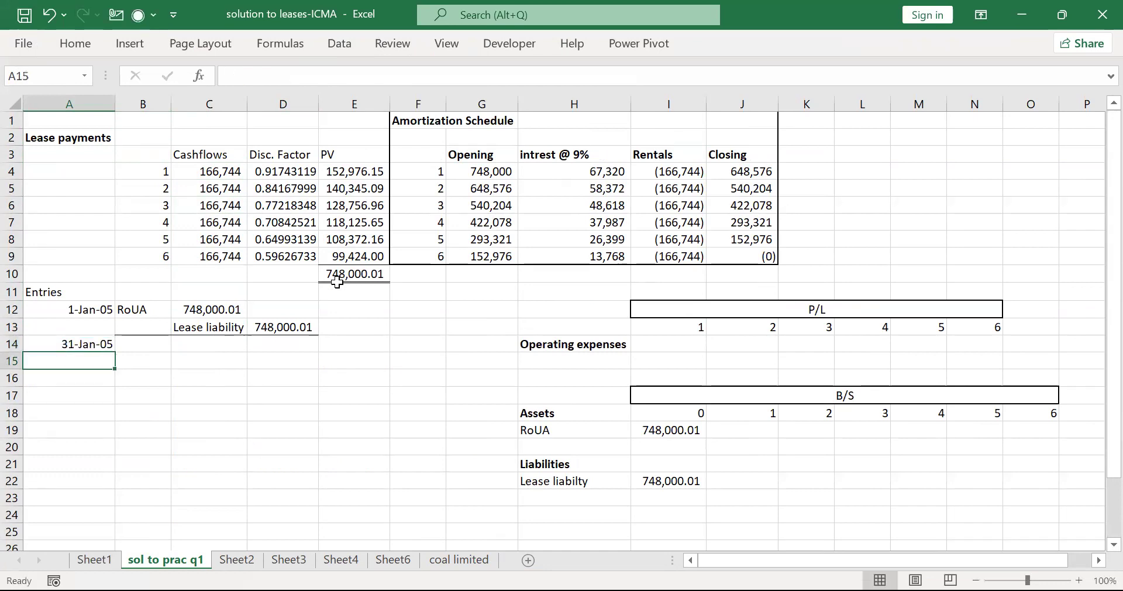
pyautogui.press('Up')
# Enter the debit label "Int. exp" in B14 and the credit label "LL" in C15.
pyautogui.press('Right')
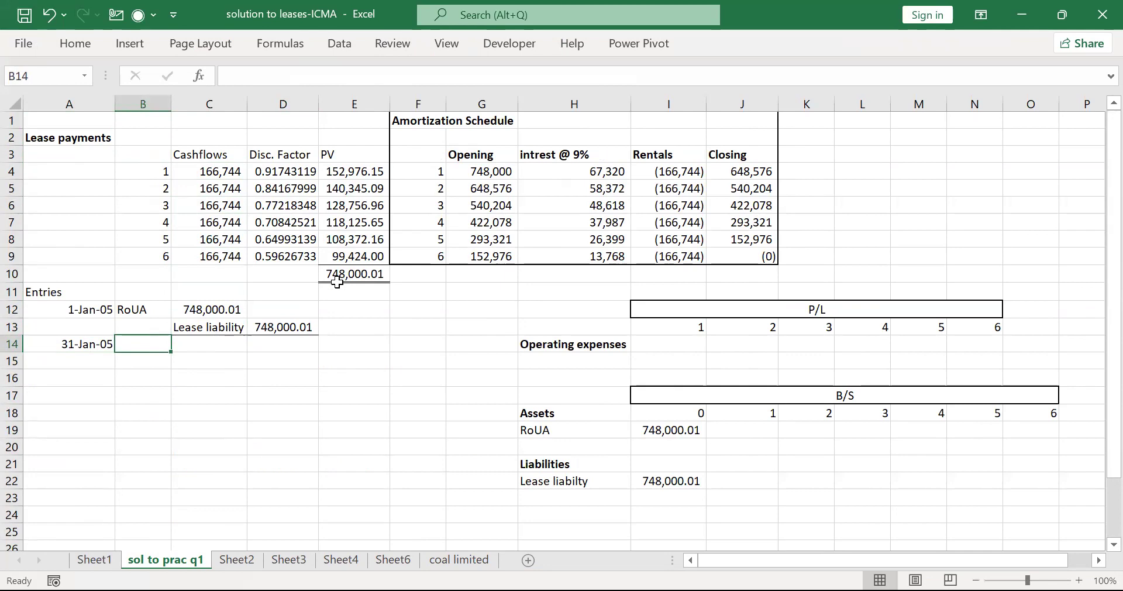
pyautogui.write('Int. exp')
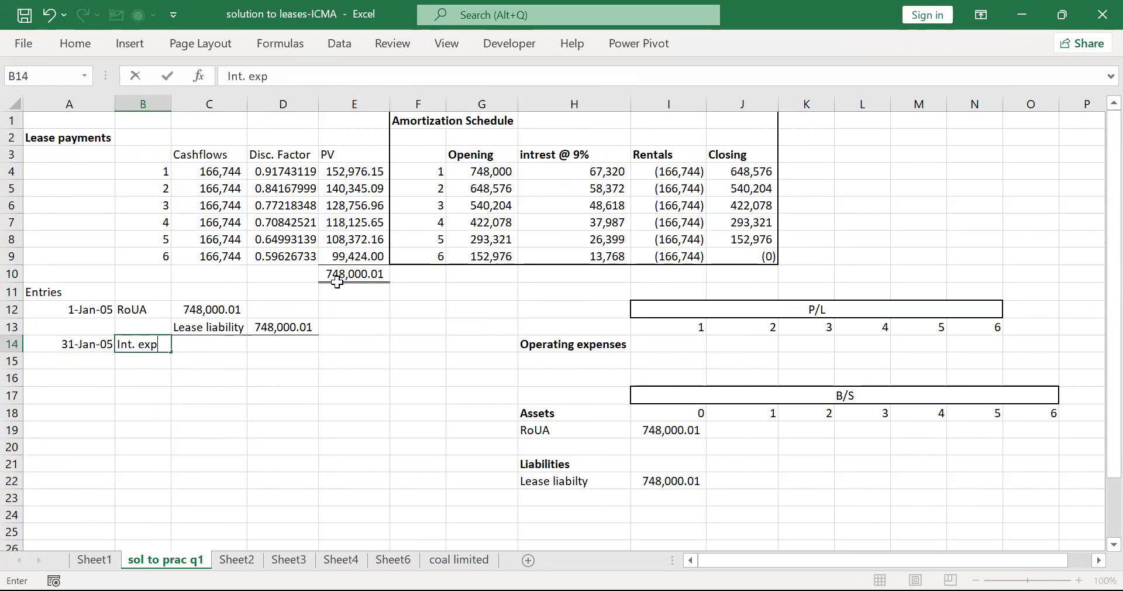
pyautogui.press('Return')
pyautogui.press('Right')
pyautogui.write('LL')
pyautogui.press('Up')
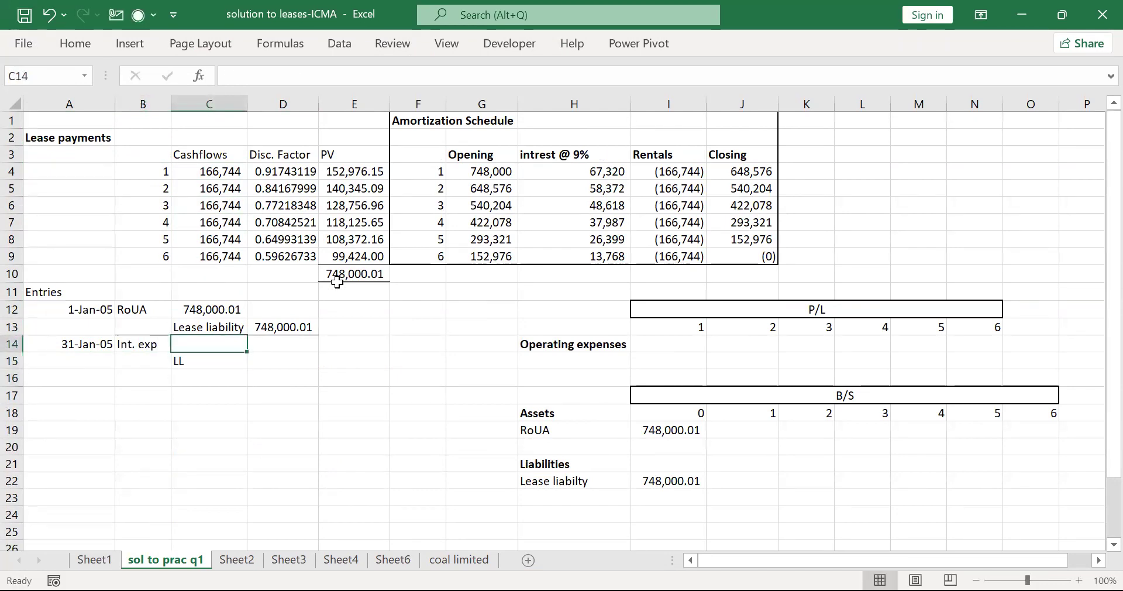
# Link the interest expense debit in C14 to the first year's interest in H4 of the amortization schedule.
pyautogui.write('=')
pyautogui.press('Right')
pyautogui.press('Right')
pyautogui.press('Right')
pyautogui.press('Right')
pyautogui.press('Right')
pyautogui.press('Up')
pyautogui.press('Up')
pyautogui.press('Up')
pyautogui.press('Up')
pyautogui.press('Up')
pyautogui.press('Up')
pyautogui.press('Up')
pyautogui.press('Up')
pyautogui.press('Up')
pyautogui.press('Up')
pyautogui.press('Return')
# Link the lease liability credit in D15 to the debit amount in C14.
pyautogui.press('Right')
pyautogui.write('=')
pyautogui.press('Up')
pyautogui.press('Left')
pyautogui.press('Return')
pyautogui.press('Up')
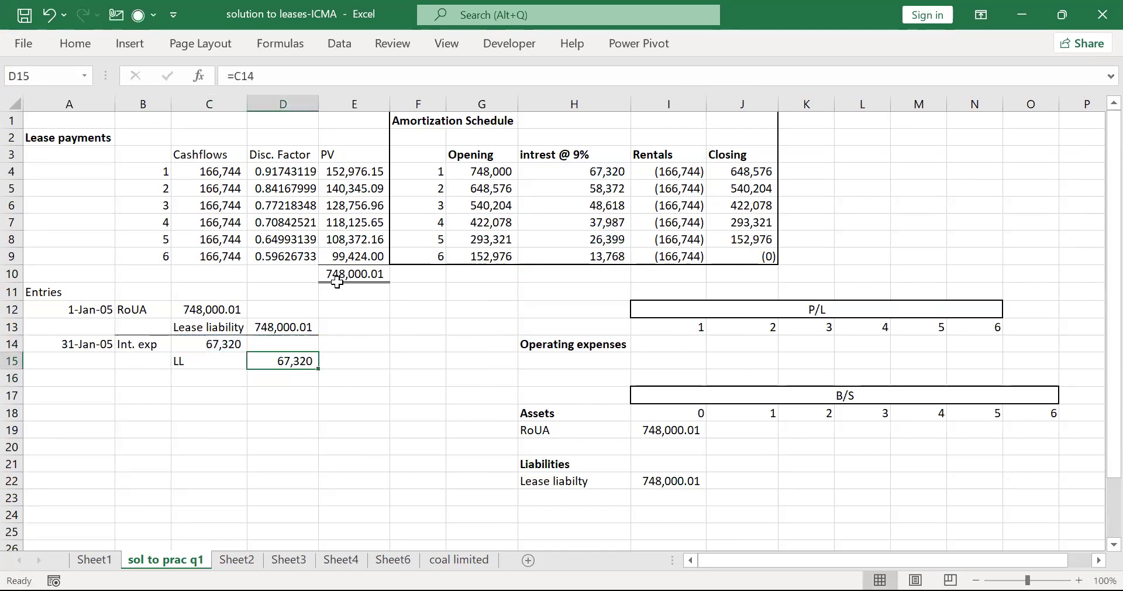
# Add a border line under the interest entry, between rows 15 and 16 across columns B to D.
pyautogui.hotkey('shift', 'Left')
pyautogui.hotkey('shift', 'Left')
pyautogui.hotkey('shift', 'Left')
pyautogui.press('Down')
pyautogui.hotkey('shift', 'Left')
pyautogui.hotkey('shift', 'Left')
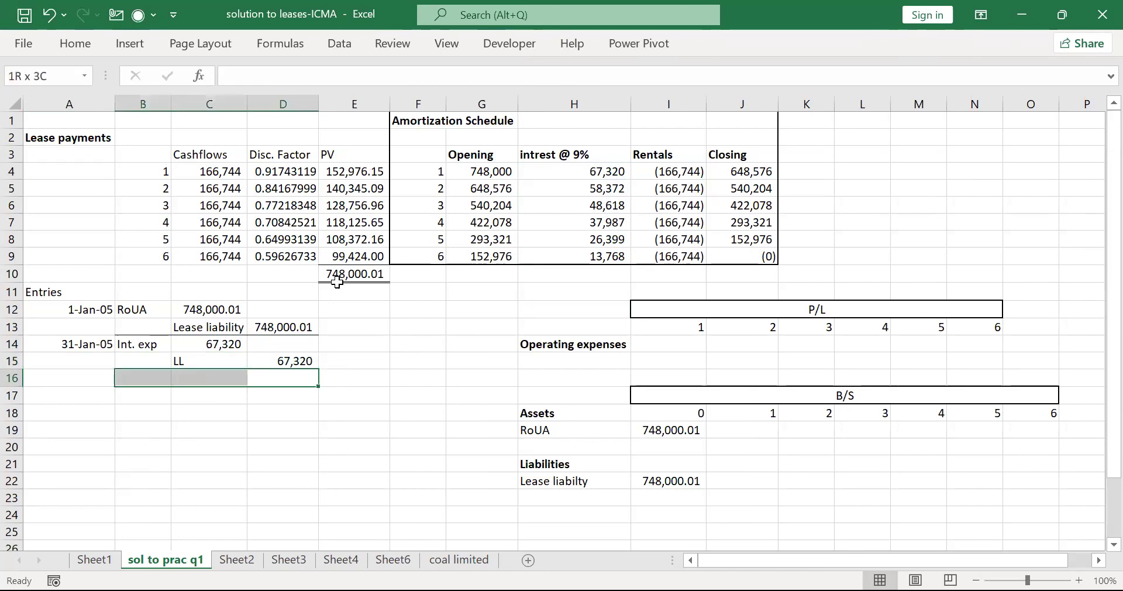
pyautogui.press('alt')
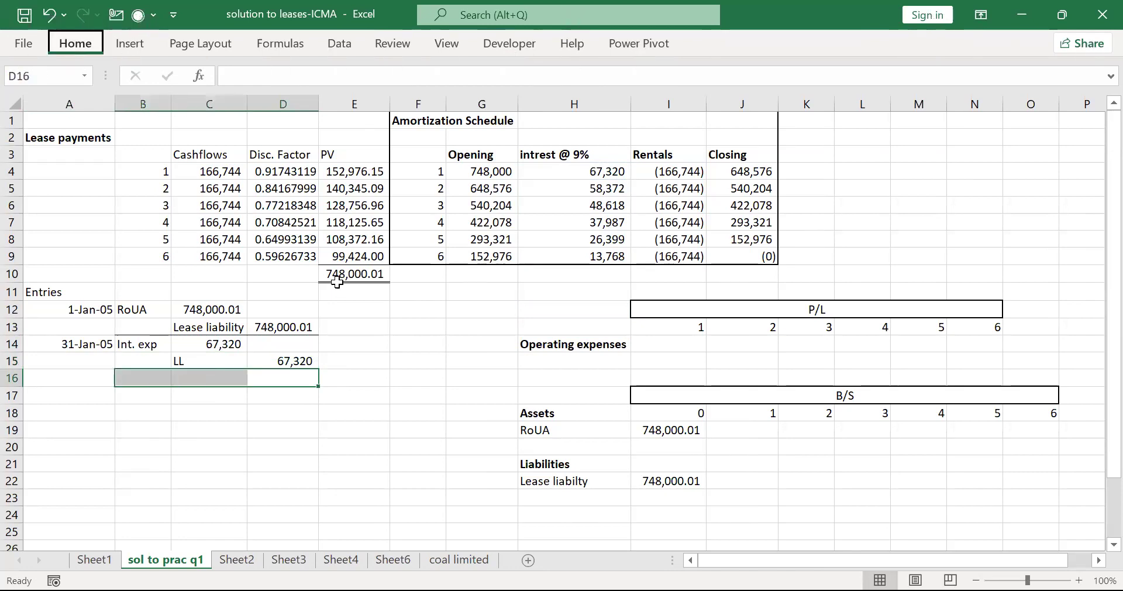
pyautogui.press('Escape')
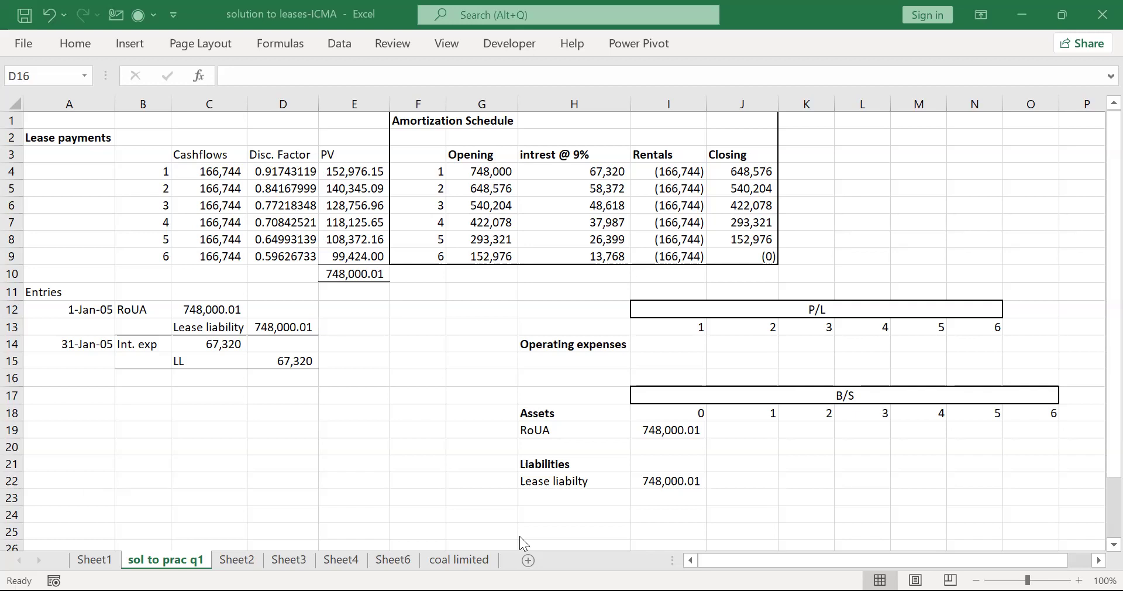
# Copy the date from A14 into A16 for the rental payment entry.
pyautogui.hotkey('shift', 'Left')
pyautogui.hotkey('shift', 'Left')
pyautogui.press('Left')
pyautogui.press('Left')
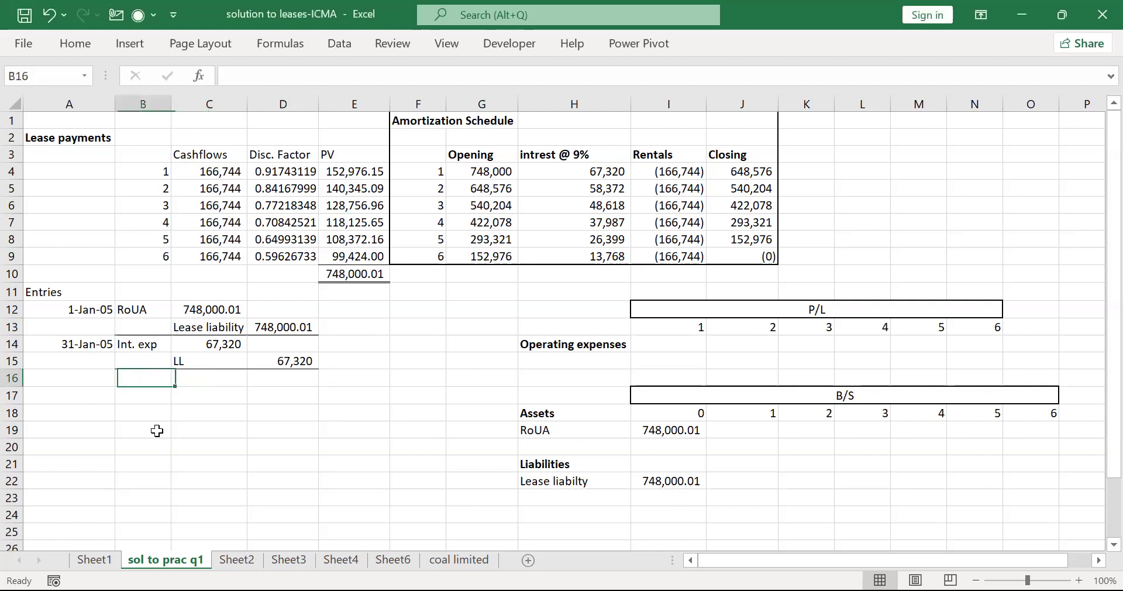
pyautogui.press('Left')
pyautogui.press('Up')
pyautogui.press('Up')
pyautogui.hotkey('ctrl', 'c')
pyautogui.press('Down')
pyautogui.press('Down')
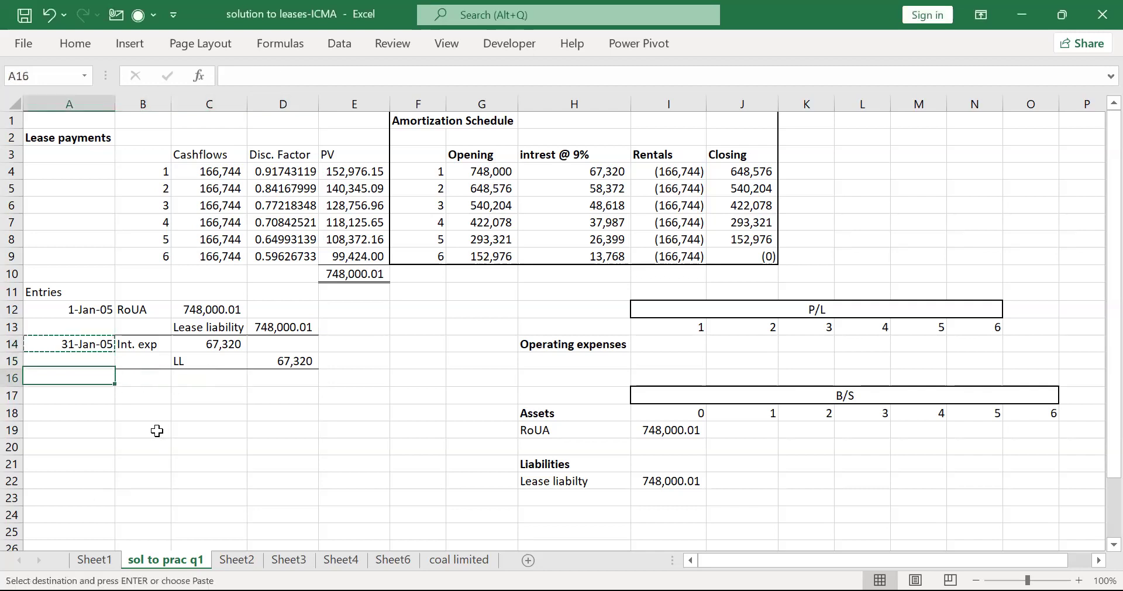
pyautogui.hotkey('ctrl', 'v')
# Enter the debit label "LL" in B16 and the credit label "cash" in C17.
pyautogui.press('Right')
pyautogui.write('LL')
pyautogui.press('Return')
pyautogui.press('Right')
pyautogui.write('cs')
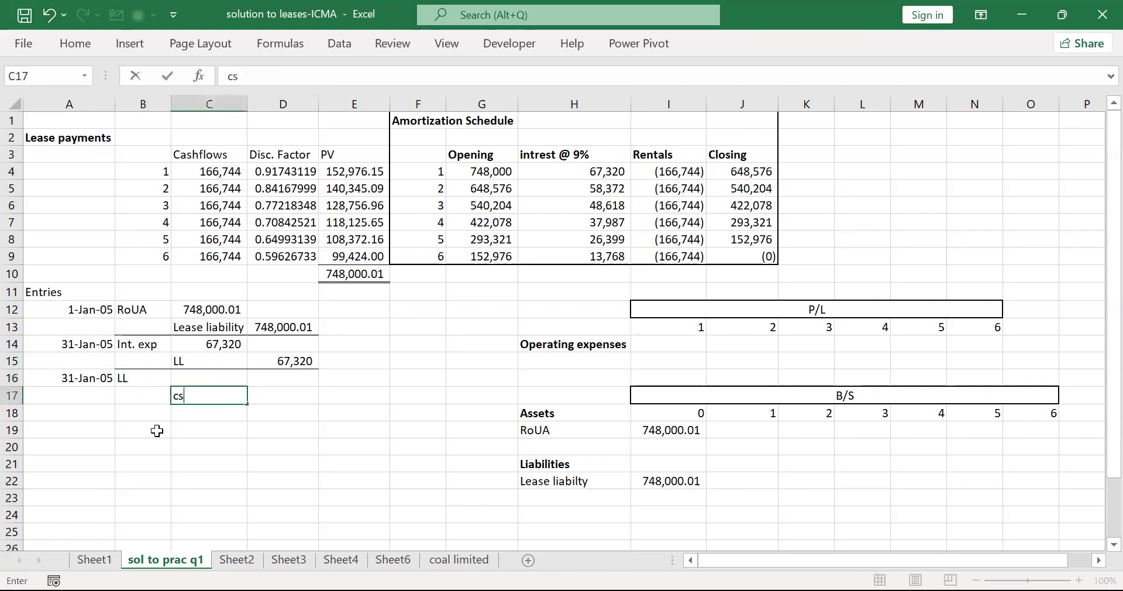
pyautogui.press('BackSpace')
pyautogui.write('ash')
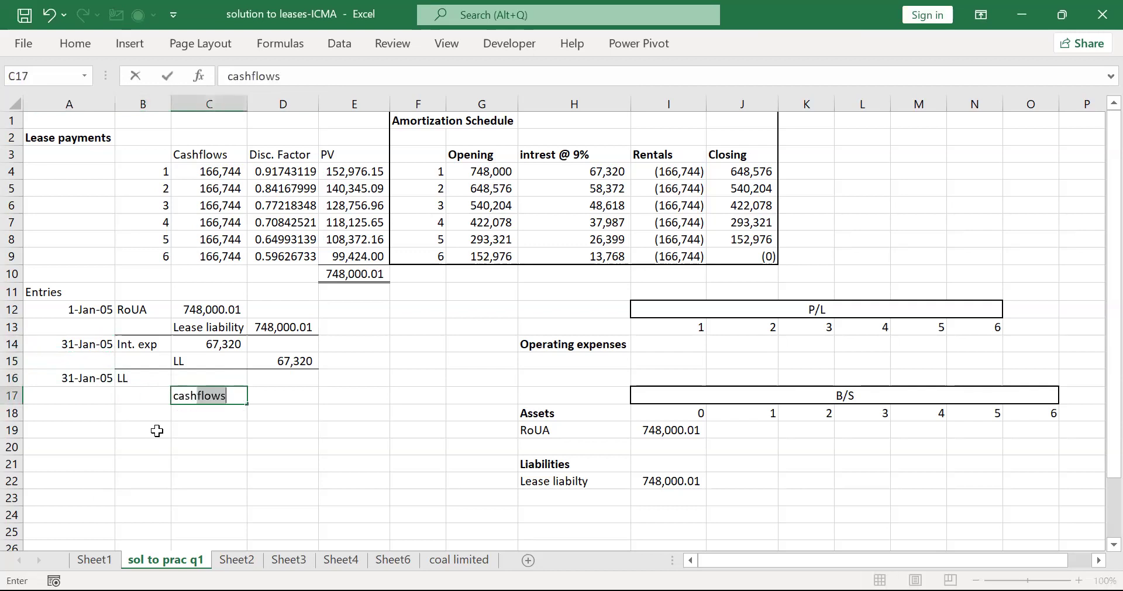
pyautogui.press('BackSpace')
pyautogui.press('Return')
# Enter the payment of 166744 in C16 and link the cash credit in D17 to it.
pyautogui.press('Up')
pyautogui.press('Up')
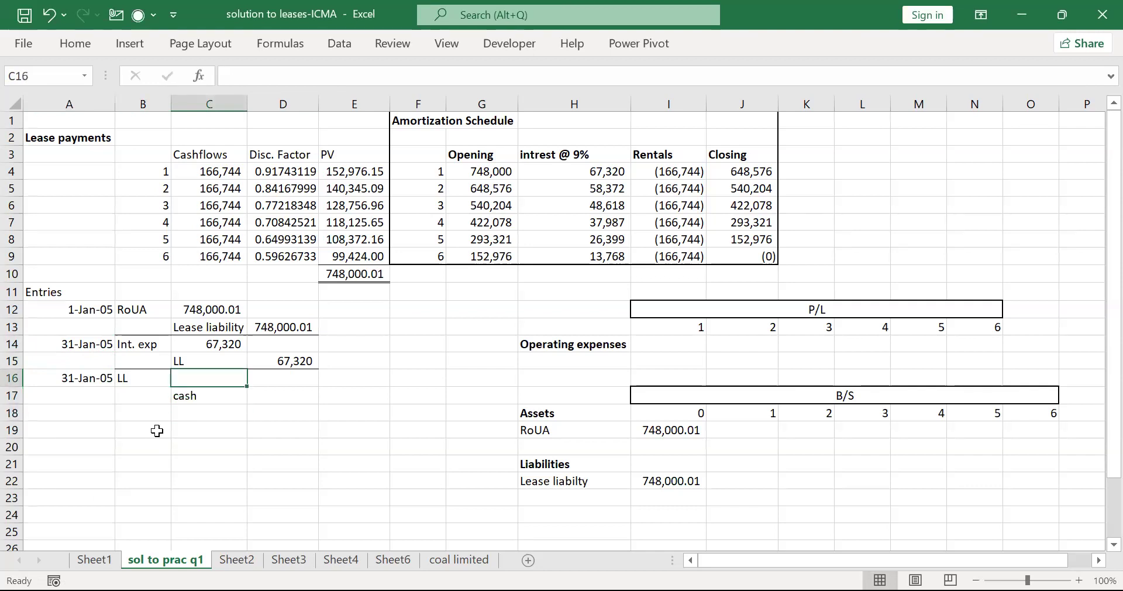
pyautogui.write('166744')
pyautogui.scroll(-2, 156, 430)
pyautogui.press('Return')
pyautogui.press('Right')
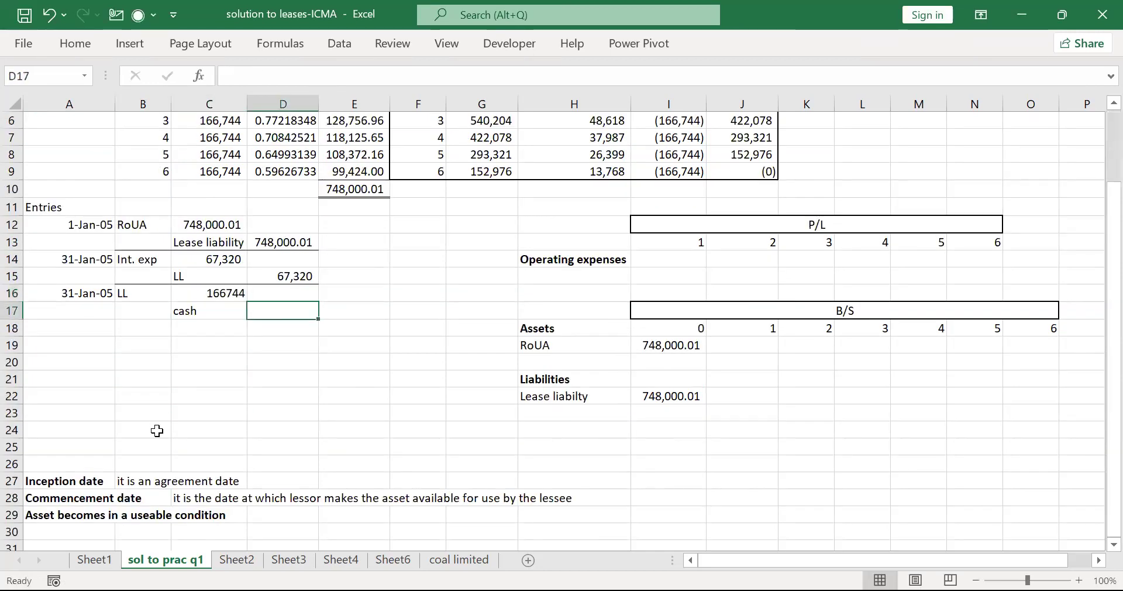
pyautogui.write('=')
pyautogui.press('Left')
pyautogui.press('Up')
pyautogui.press('Return')
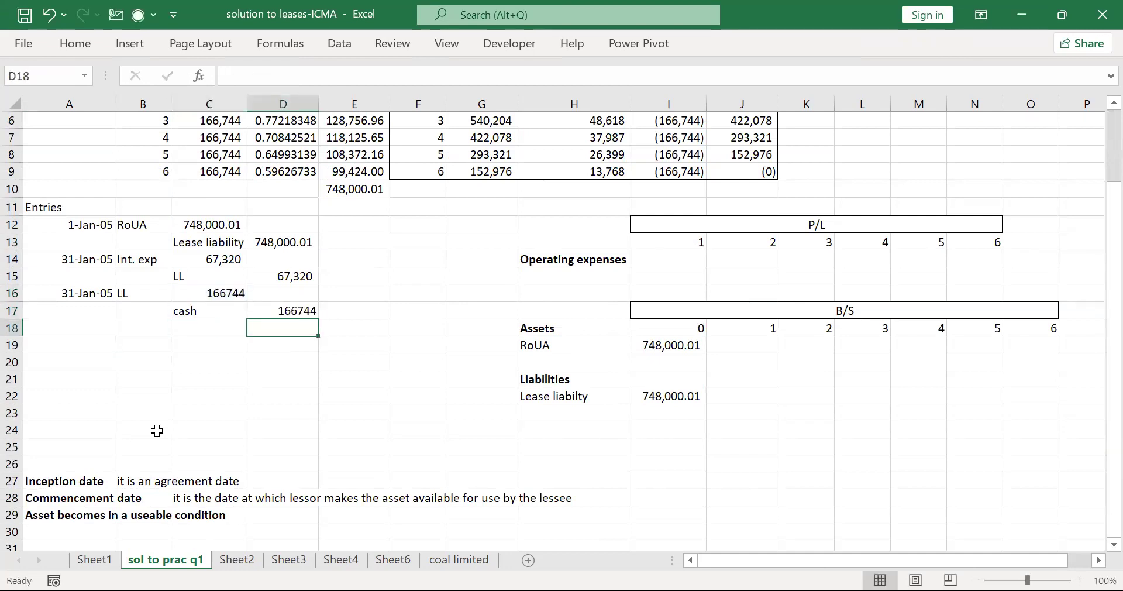
# Add a border line under the payment entry, between rows 17 and 18 across columns B to D.
pyautogui.hotkey('shift', 'Left')
pyautogui.hotkey('shift', 'Left')
pyautogui.press('alt')
pyautogui.press('Escape')
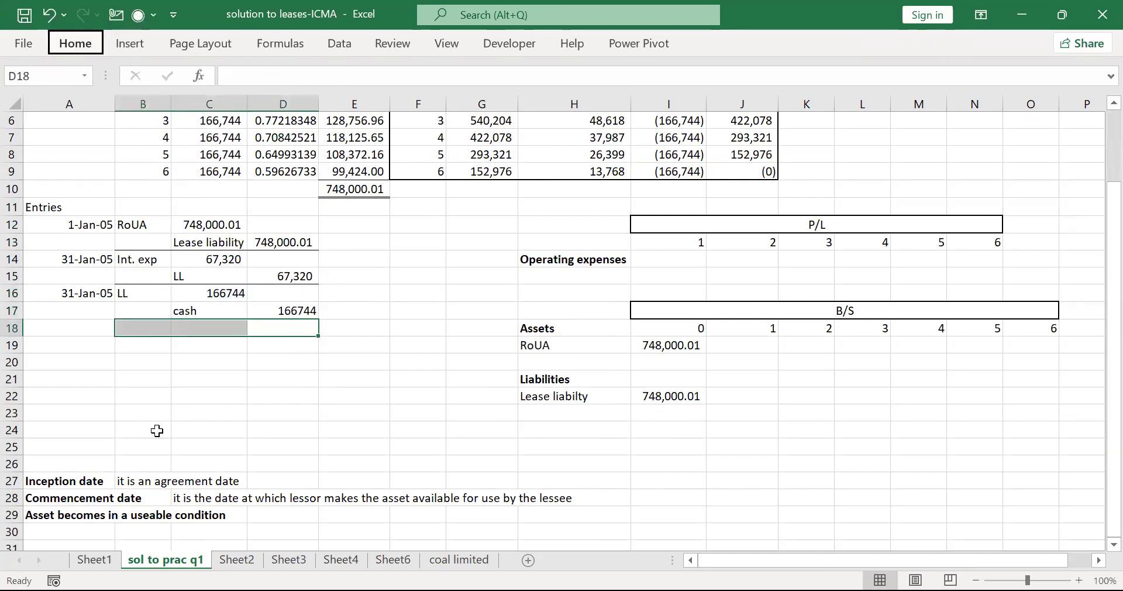
pyautogui.press('Escape')
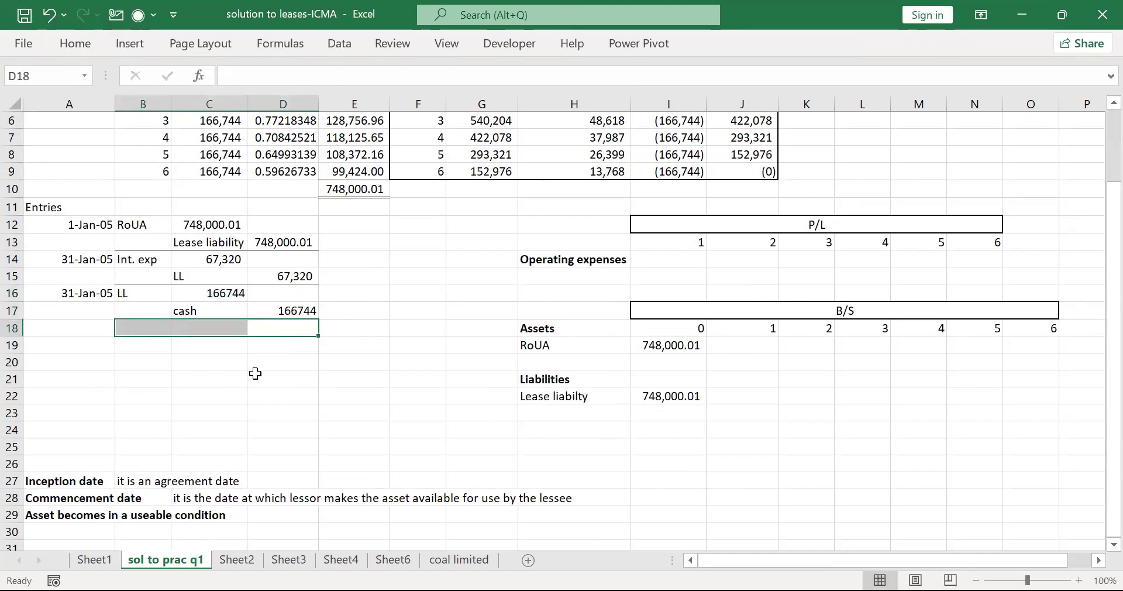
pyautogui.click(306, 315)
pyautogui.press('Up')
pyautogui.press('Up')
pyautogui.press('Up')
pyautogui.press('Up')
pyautogui.hotkey('ctrl', 'Home')
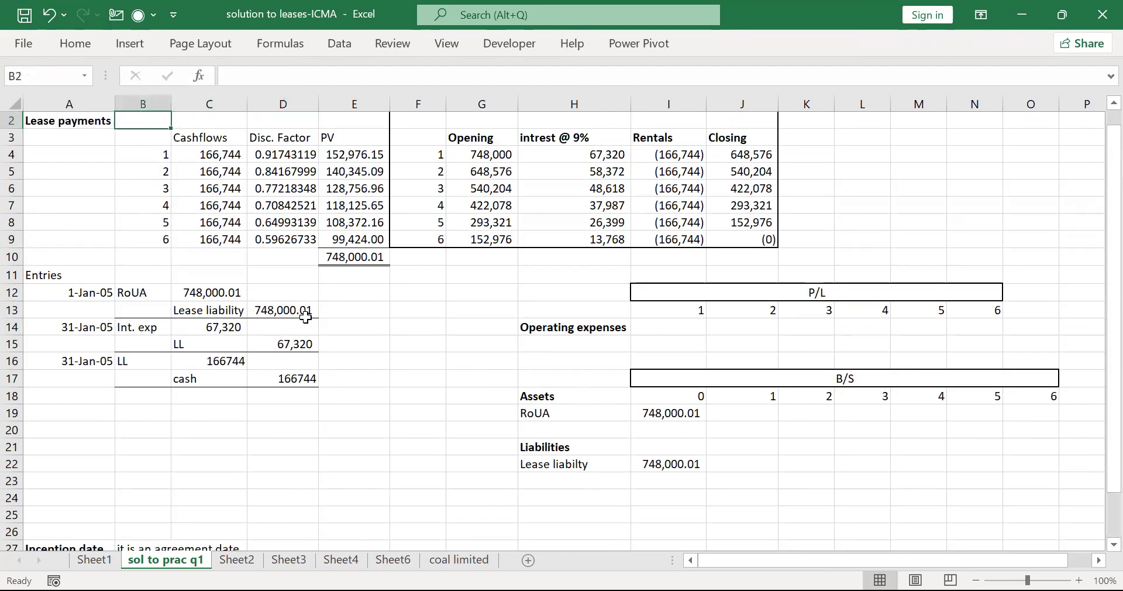
pyautogui.hotkey('ctrl', 'Down')
pyautogui.press('Down')
pyautogui.press('Down')
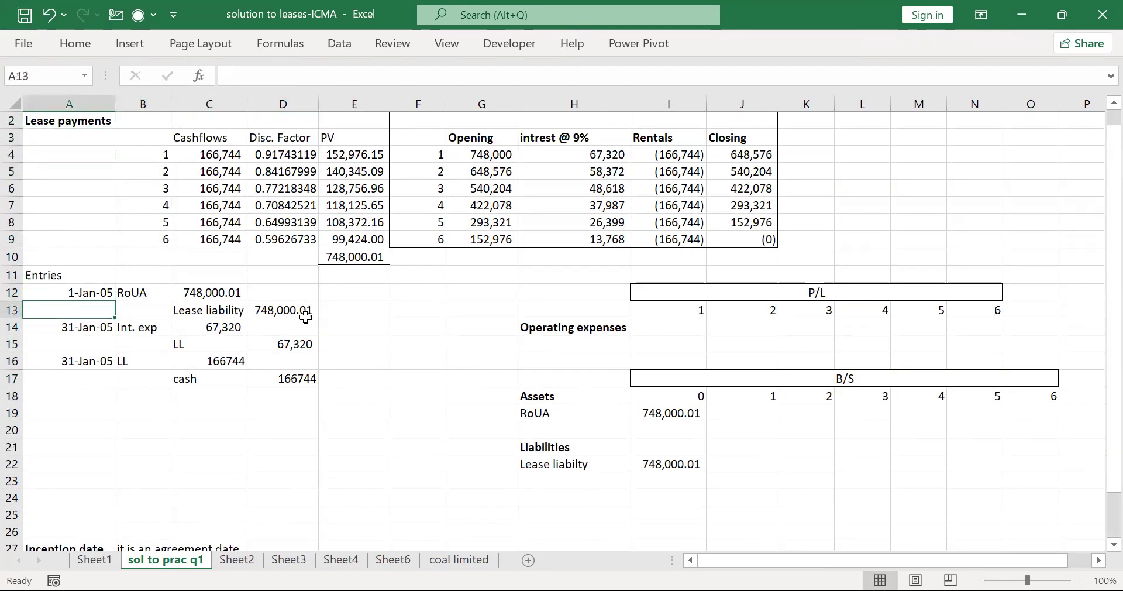
pyautogui.press('Right')
pyautogui.press('Down')
pyautogui.press('Down')
pyautogui.press('Right')
pyautogui.press('Up')
pyautogui.press('Up')
pyautogui.press('Up')
pyautogui.hotkey('ctrl', 'Up')
pyautogui.hotkey('ctrl', 'Up')
pyautogui.hotkey('ctrl', 'Up')
pyautogui.press('Left')
pyautogui.press('Down')
pyautogui.press('Down')
pyautogui.press('Down')
pyautogui.press('Down')
pyautogui.press('Down')
pyautogui.press('Down')
pyautogui.press('Down')
pyautogui.press('Down')
pyautogui.press('Down')
pyautogui.press('Down')
pyautogui.press('Down')
pyautogui.press('Down')
pyautogui.press('Down')
pyautogui.press('Down')
pyautogui.press('Down')
pyautogui.press('Down')
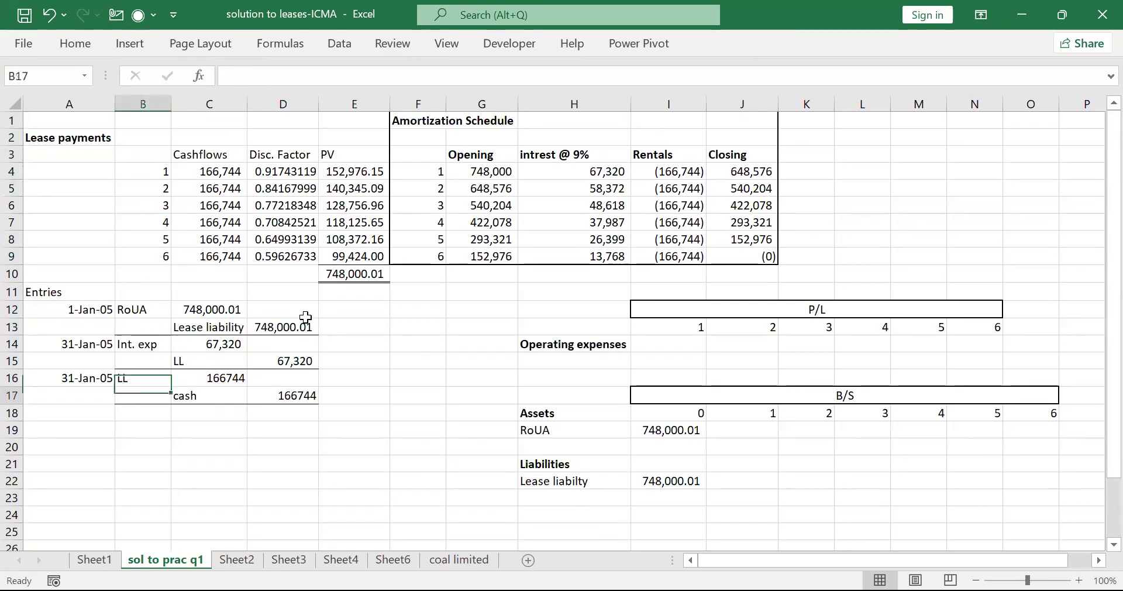
# Copy the date from A16 into A18 for the depreciation entry.
pyautogui.press('Left')
pyautogui.press('Down')
pyautogui.press('Up')
pyautogui.press('Up')
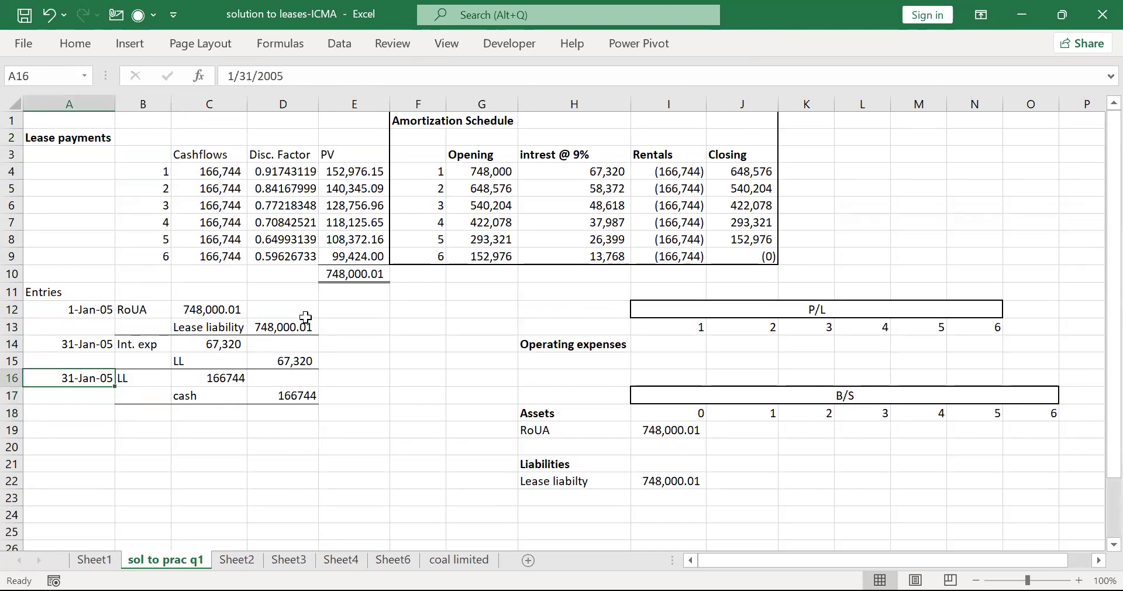
pyautogui.hotkey('ctrl', 'c')
pyautogui.press('Down')
pyautogui.press('Down')
pyautogui.hotkey('ctrl', 'v')
# Enter the debit label "Dep exp" in B18.
pyautogui.press('Right')
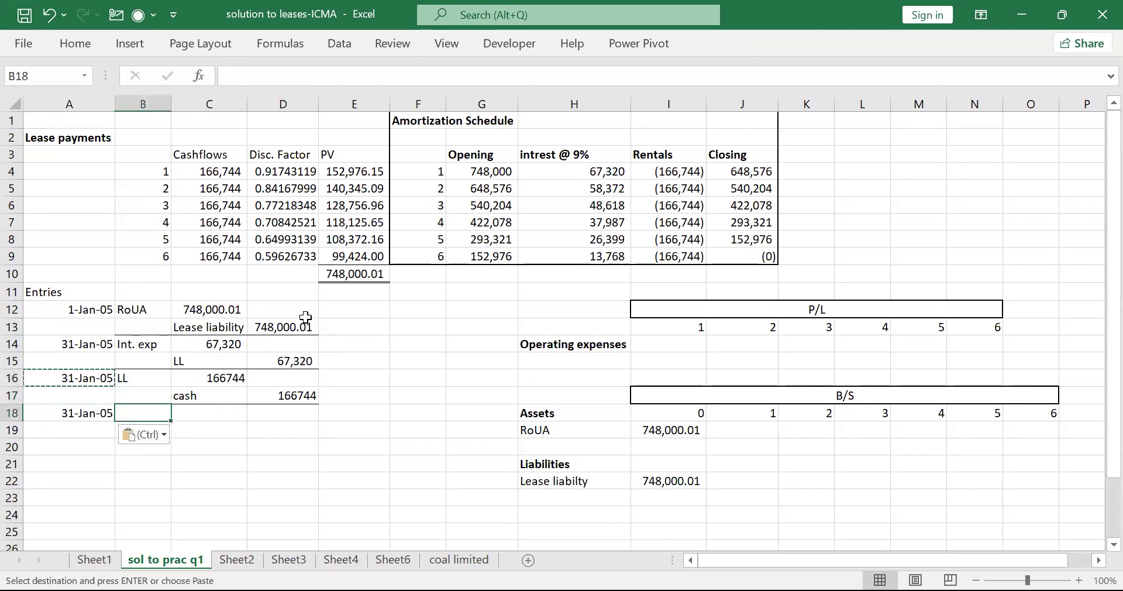
pyautogui.write('Dep exp')
pyautogui.press('Return')
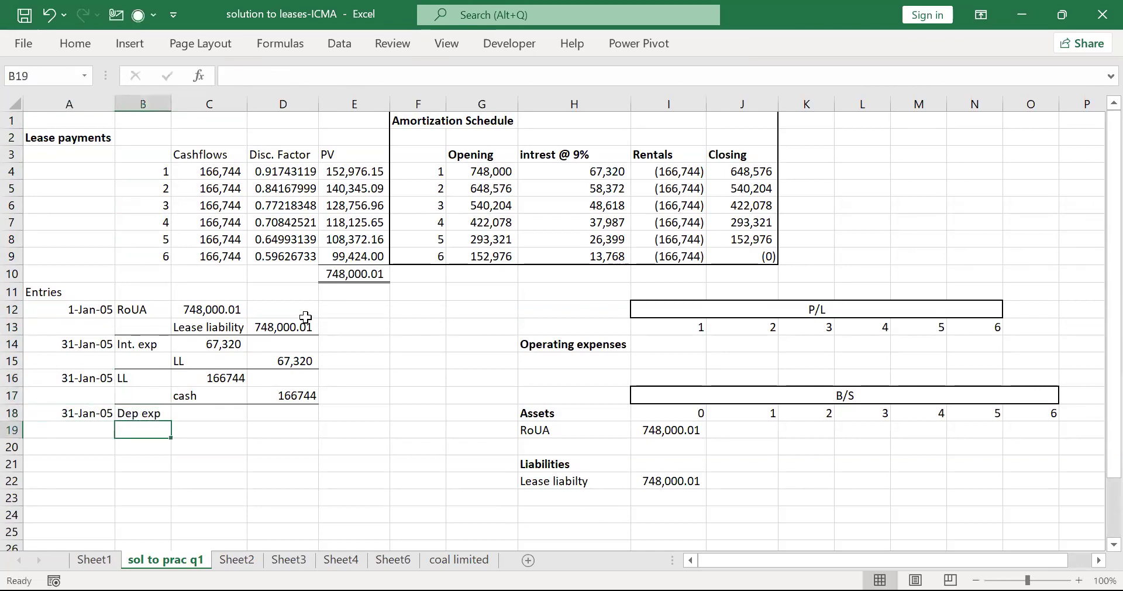
# Enter RouA in C19 as the credit account of the depreciation entry, with the note (748k/6) in B19.
pyautogui.press('Right')
pyautogui.write('RouA')
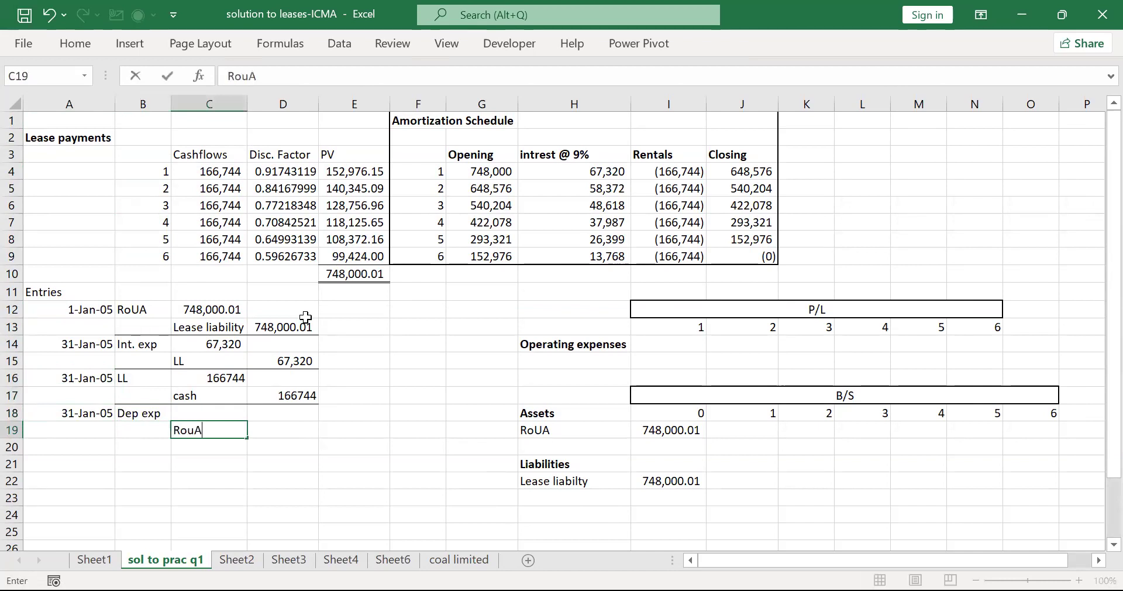
pyautogui.press('Return')
pyautogui.press('Left')
pyautogui.press('Up')
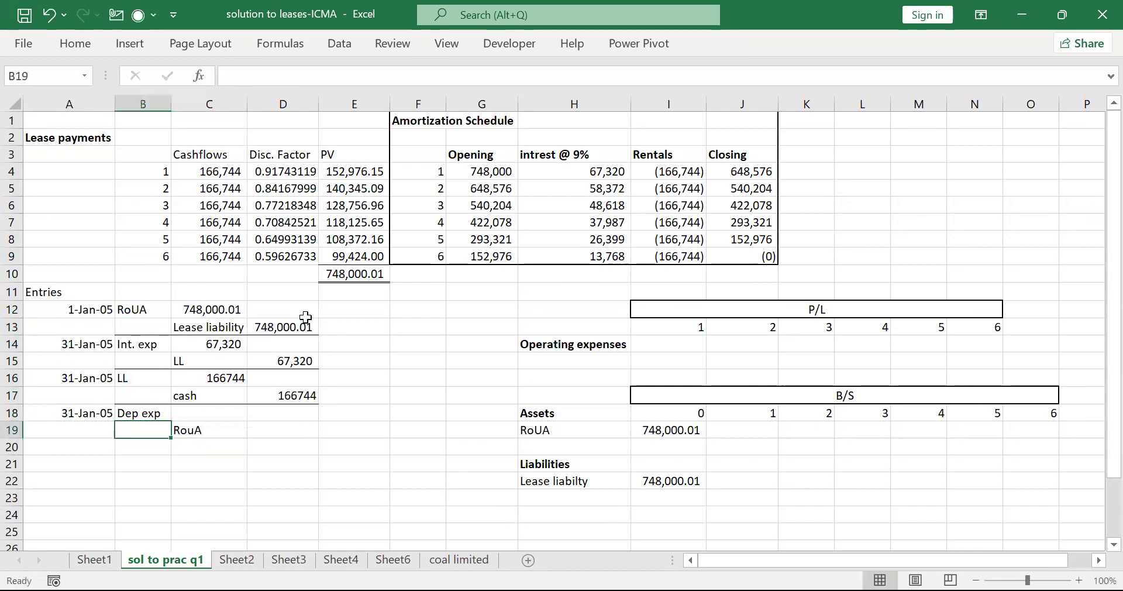
pyautogui.write('(748k/6)')
pyautogui.press('Return')
pyautogui.press('Up')
# Calculate the depreciation expense debit in C18 with the formula =748000/6.
pyautogui.press('Right')
pyautogui.press('Up')
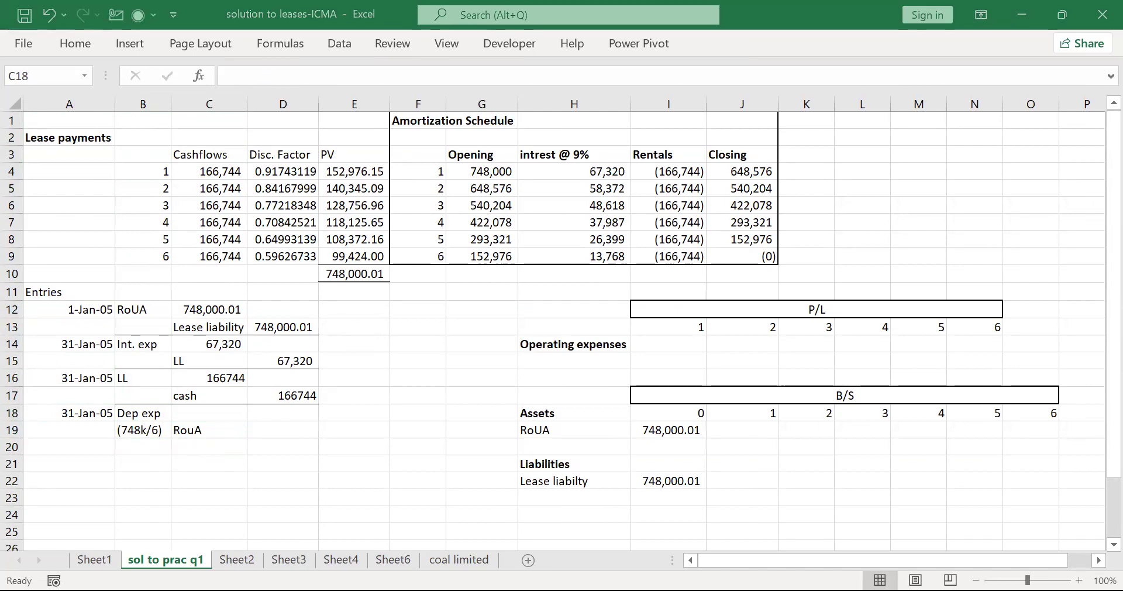
pyautogui.click(211, 411)
pyautogui.write('748')
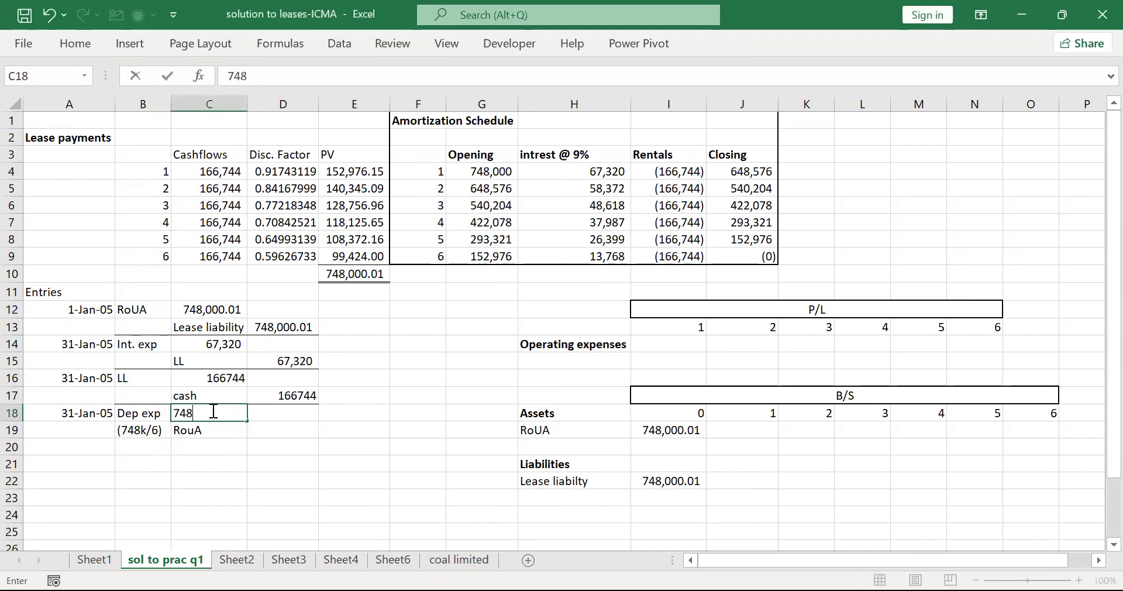
pyautogui.write('000/6')
pyautogui.press('Return')
pyautogui.click(212, 411)
pyautogui.press('F2')
pyautogui.press('Home')
pyautogui.write('=')
pyautogui.press('Return')
# Link the RouA credit amount in D19 to the depreciation expense debit in C18.
pyautogui.press('Right')
pyautogui.write('=')
pyautogui.click(211, 411)
pyautogui.press('Return')
# Format the journal entry amounts in C12:D19 with thousands separators and no decimals.
pyautogui.moveTo(283, 430); pyautogui.dragTo(210, 412)
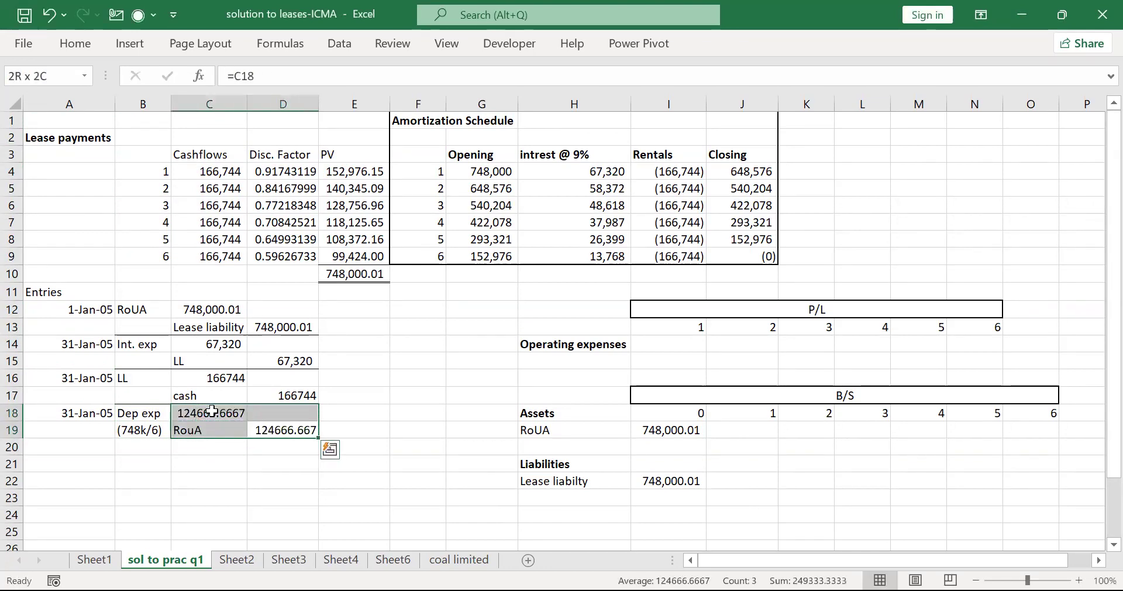
pyautogui.hotkey('shift', 'Up')
pyautogui.hotkey('shift', 'Up')
pyautogui.hotkey('shift', 'Up')
pyautogui.hotkey('shift', 'Up')
pyautogui.hotkey('shift', 'Up')
pyautogui.hotkey('shift', 'Up')
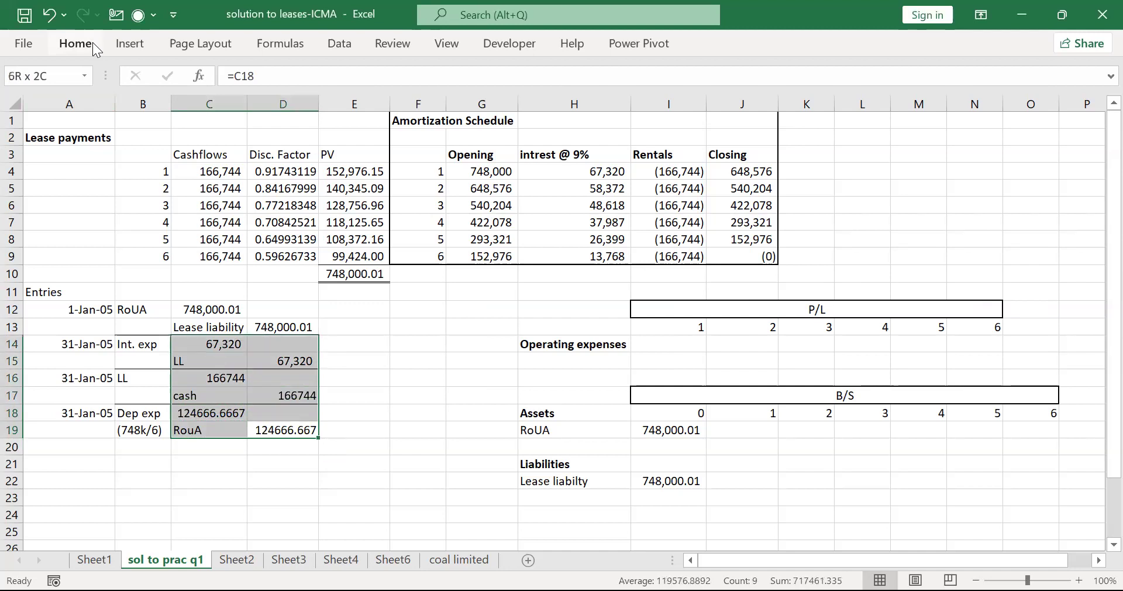
pyautogui.click(76, 45)
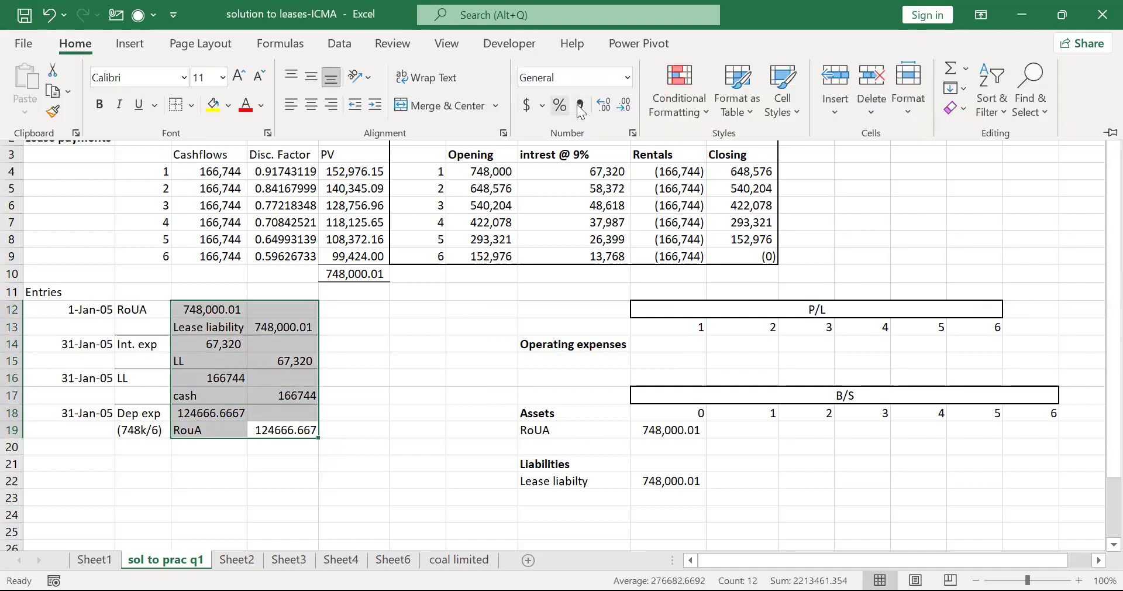
pyautogui.click(579, 105)
pyautogui.click(630, 113)
pyautogui.click(630, 113)
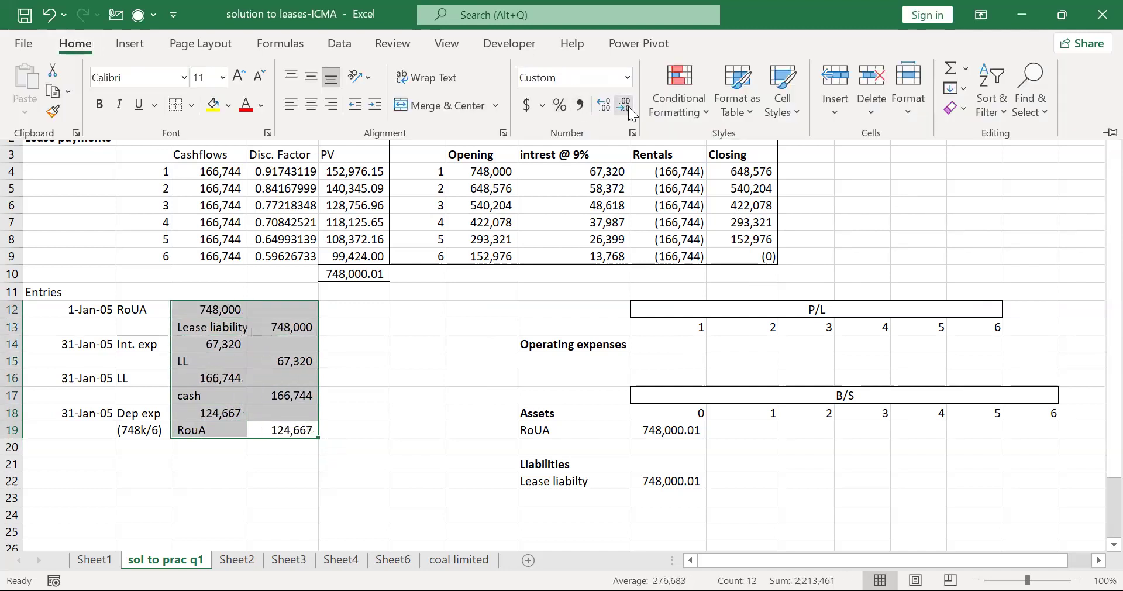
# Add a border line beneath the depreciation entry, between rows 19 and 20 across columns B to D.
pyautogui.click(437, 382)
pyautogui.press('Down')
pyautogui.press('Left')
pyautogui.press('Left')
pyautogui.press('Left')
pyautogui.press('Down')
pyautogui.press('Right')
pyautogui.press('Down')
pyautogui.press('Down')
pyautogui.hotkey('shift', 'Left')
pyautogui.hotkey('shift', 'Left')
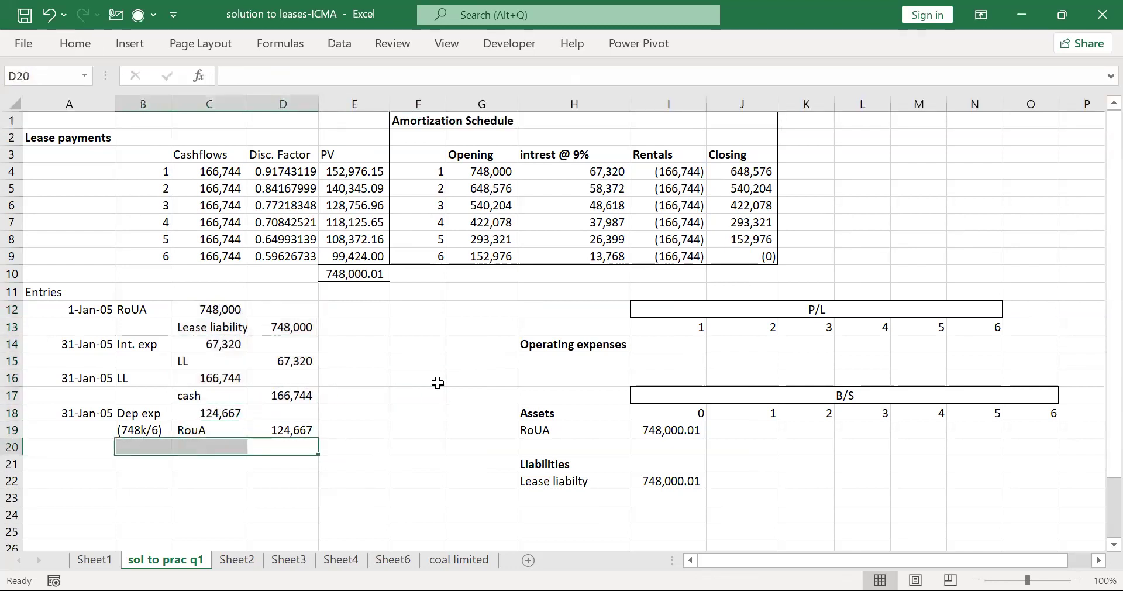
pyautogui.press('alt')
pyautogui.press('Escape')
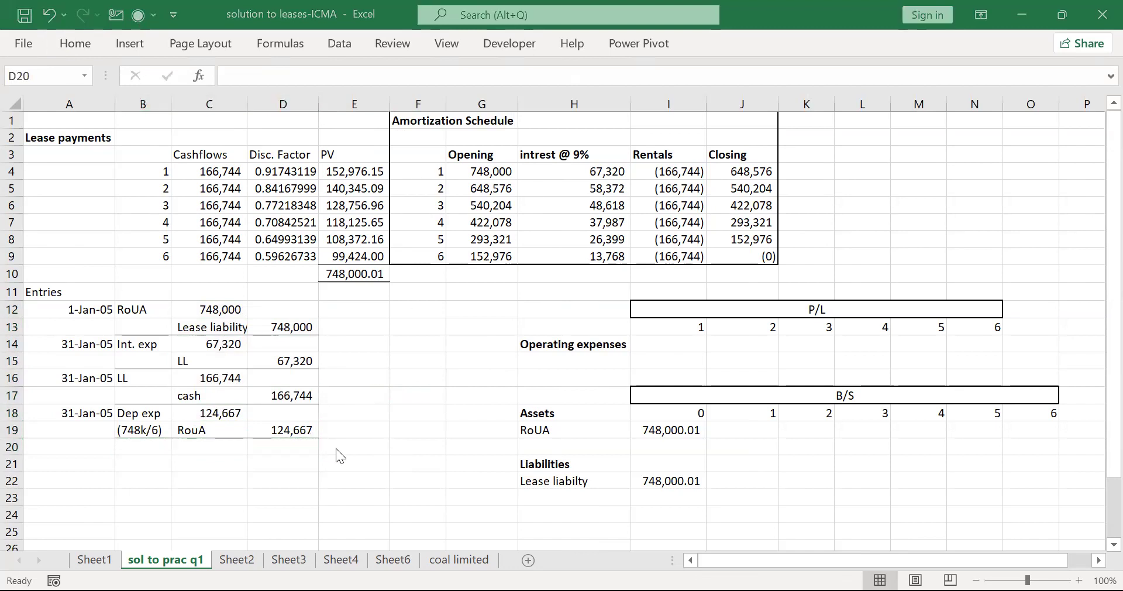
# Review the journal entries, the lease payments and the interest column of the amortization schedule.
pyautogui.press('Down')
pyautogui.press('Left')
pyautogui.press('Left')
pyautogui.press('Up')
pyautogui.press('Up')
pyautogui.press('Up')
pyautogui.press('Up')
pyautogui.press('Up')
pyautogui.press('Up')
pyautogui.press('Up')
pyautogui.press('Up')
pyautogui.press('Up')
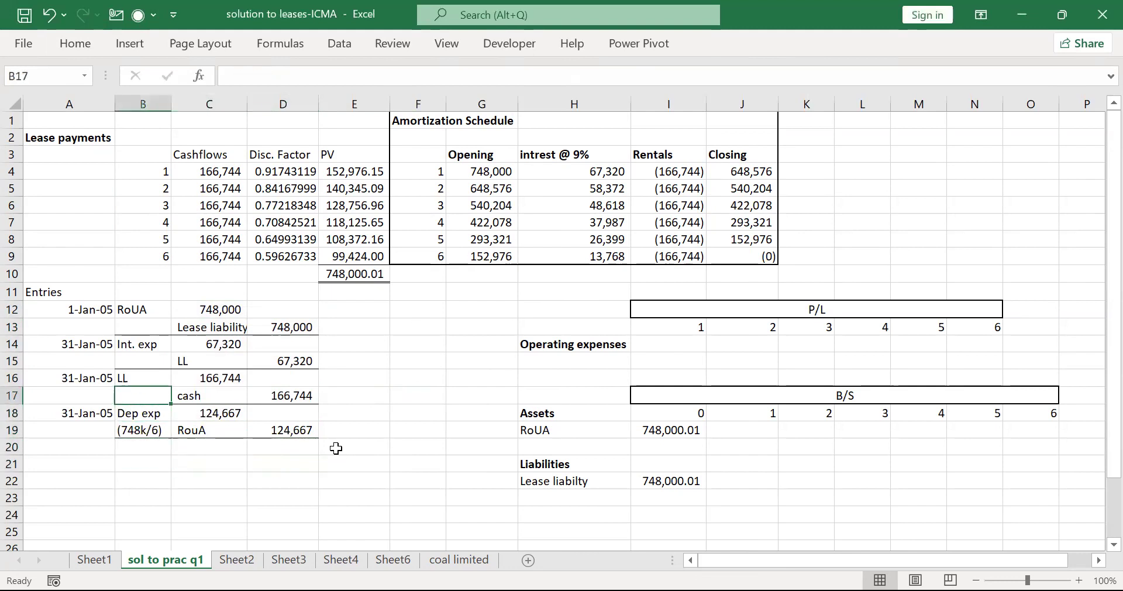
pyautogui.press('Up')
pyautogui.press('Up')
pyautogui.press('Up')
pyautogui.press('Up')
pyautogui.press('Up')
pyautogui.press('Up')
pyautogui.press('Up')
pyautogui.press('Up')
pyautogui.press('Up')
pyautogui.press('Up')
pyautogui.press('Right')
pyautogui.press('Down')
pyautogui.press('Down')
pyautogui.press('Down')
pyautogui.press('Down')
pyautogui.press('Down')
pyautogui.press('Down')
pyautogui.press('Down')
pyautogui.press('Down')
pyautogui.press('Down')
pyautogui.press('Down')
pyautogui.press('Down')
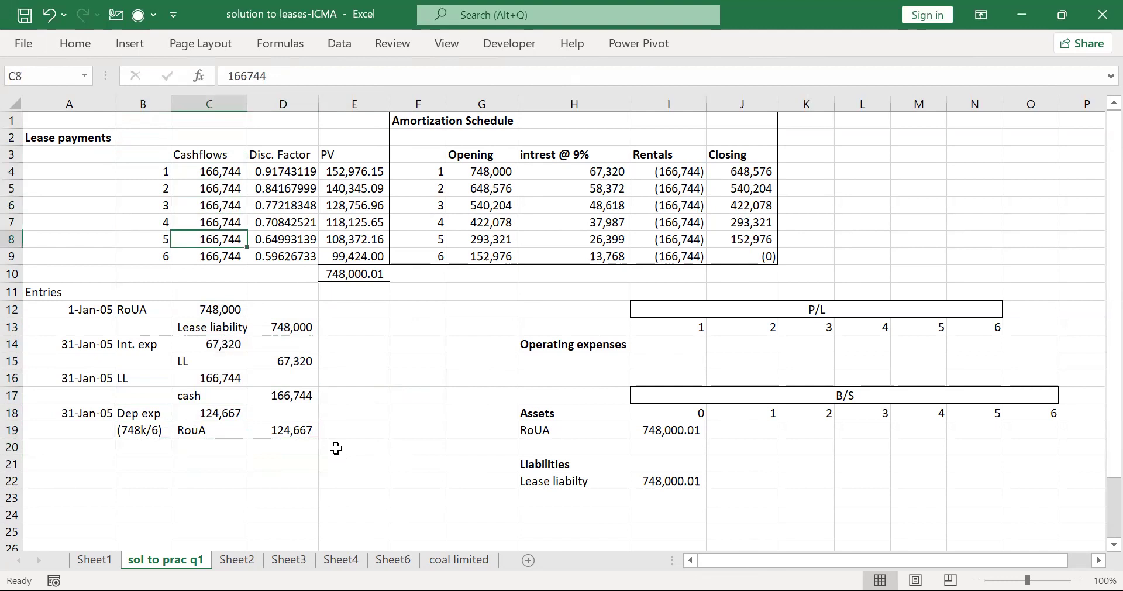
pyautogui.press('Right')
pyautogui.press('Down')
pyautogui.press('Down')
pyautogui.press('Down')
pyautogui.press('Down')
pyautogui.press('Right')
pyautogui.press('Up')
pyautogui.press('Up')
pyautogui.press('Right')
pyautogui.press('Up')
pyautogui.press('Up')
pyautogui.press('Up')
pyautogui.press('Up')
pyautogui.press('Right')
pyautogui.press('Up')
pyautogui.press('Up')
pyautogui.press('Right')
pyautogui.press('Up')
pyautogui.press('Up')
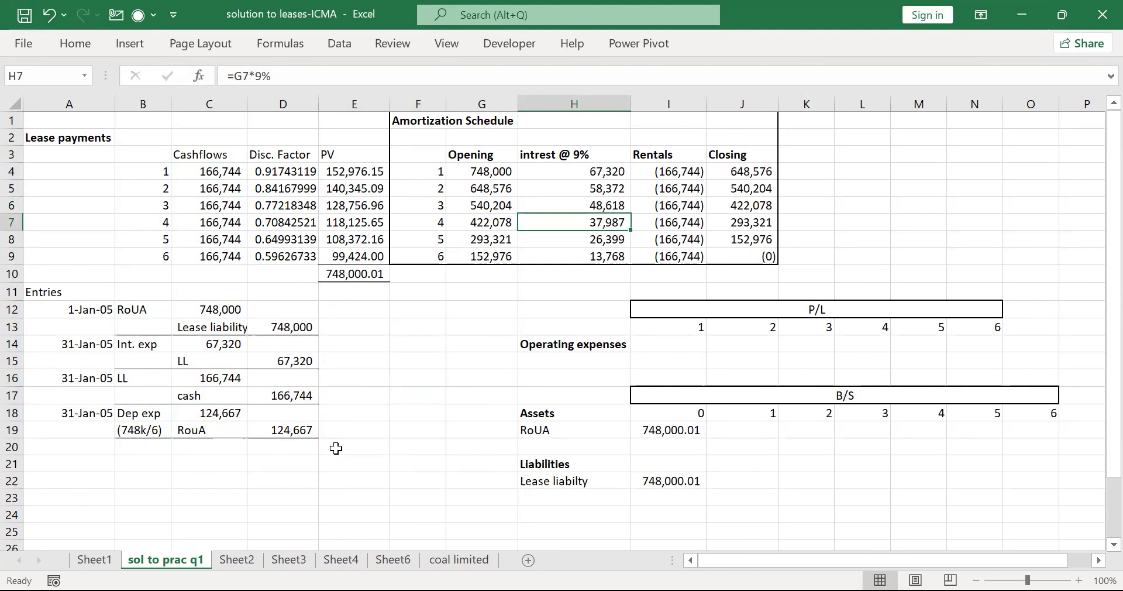
pyautogui.hotkey('shift', 'Down')
pyautogui.hotkey('shift', 'Down')
pyautogui.hotkey('shift', 'Down')
pyautogui.hotkey('shift', 'Down')
pyautogui.hotkey('shift', 'Down')
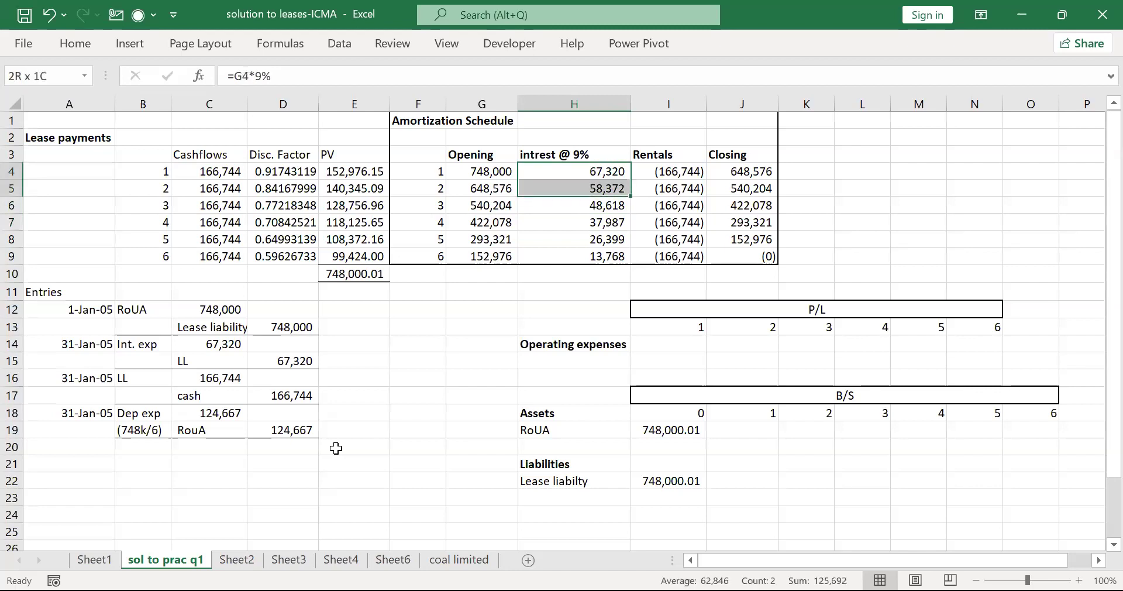
pyautogui.hotkey('ctrl', 'c')
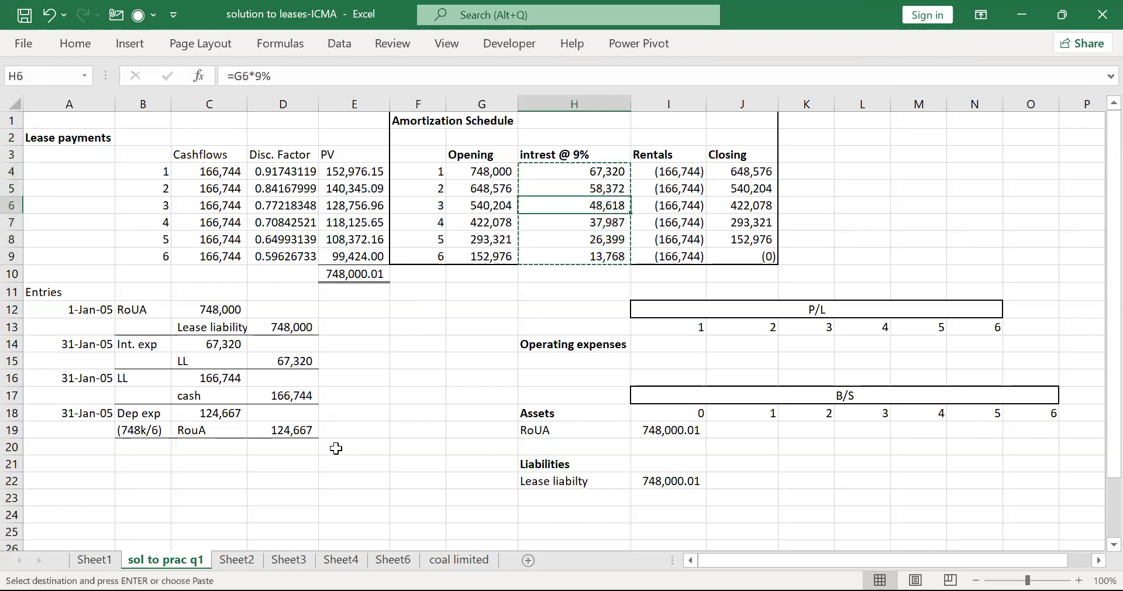
pyautogui.press('Right')
pyautogui.press('Down')
pyautogui.press('Down')
pyautogui.press('Down')
pyautogui.press('Down')
pyautogui.press('Down')
pyautogui.press('Down')
pyautogui.press('Down')
pyautogui.press('Down')
pyautogui.press('Down')
pyautogui.press('Down')
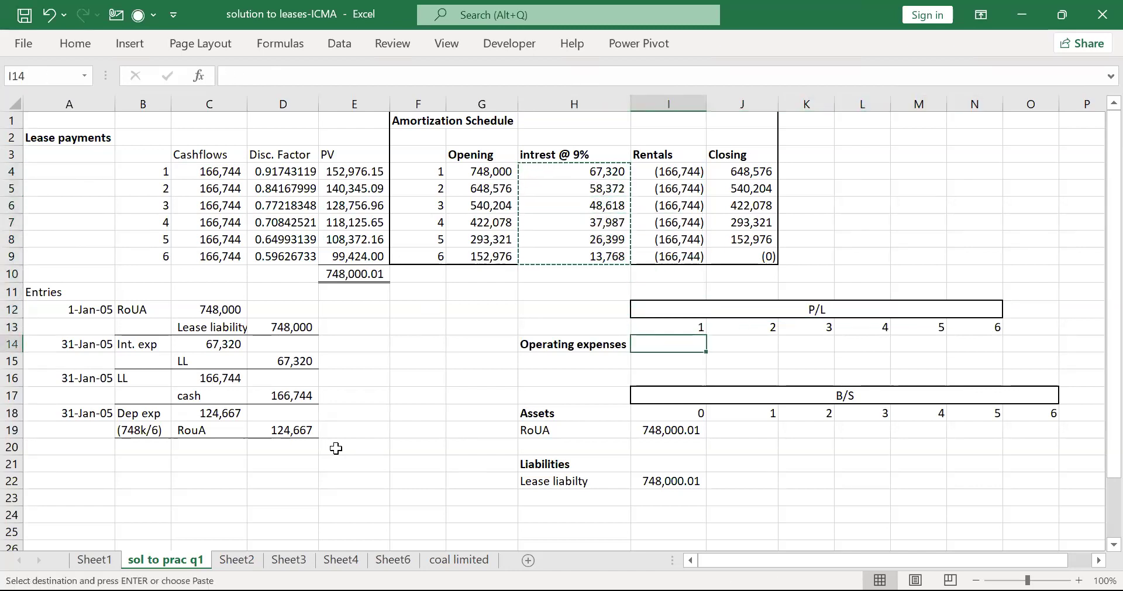
pyautogui.write('ex')
pyautogui.press('Escape')
pyautogui.press('Left')
pyautogui.press('Up')
pyautogui.press('Up')
pyautogui.press('Up')
pyautogui.press('Up')
pyautogui.press('Up')
pyautogui.press('Up')
pyautogui.press('Up')
pyautogui.press('Up')
pyautogui.press('Up')
pyautogui.press('Up')
pyautogui.hotkey('shift', 'Down')
pyautogui.hotkey('shift', 'Down')
pyautogui.hotkey('shift', 'Down')
pyautogui.hotkey('shift', 'Down')
pyautogui.hotkey('shift', 'Down')
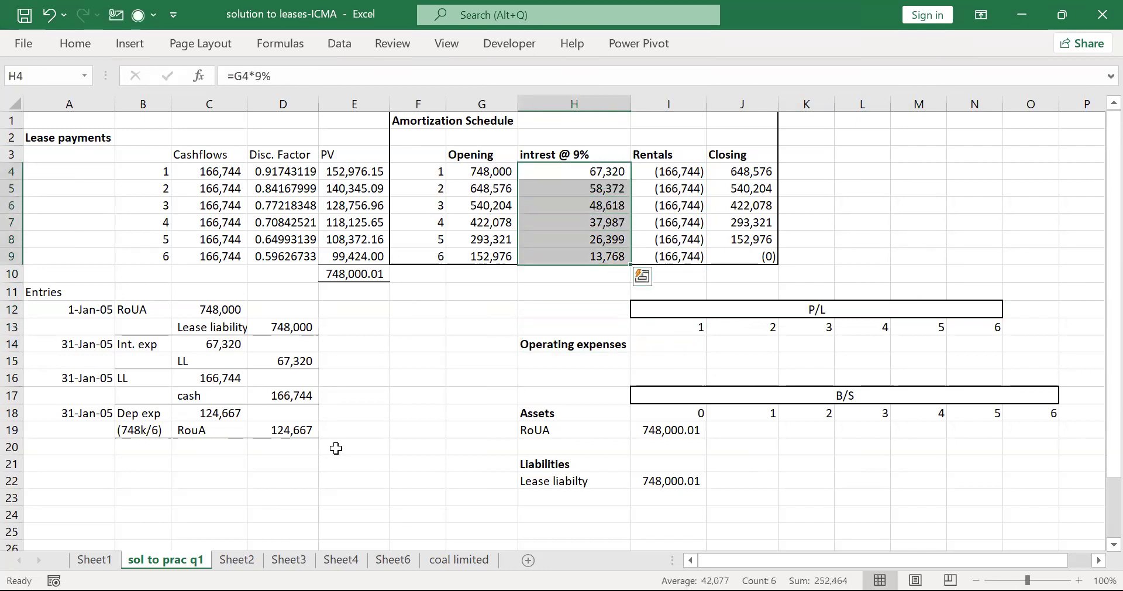
pyautogui.hotkey('ctrl', 'c')
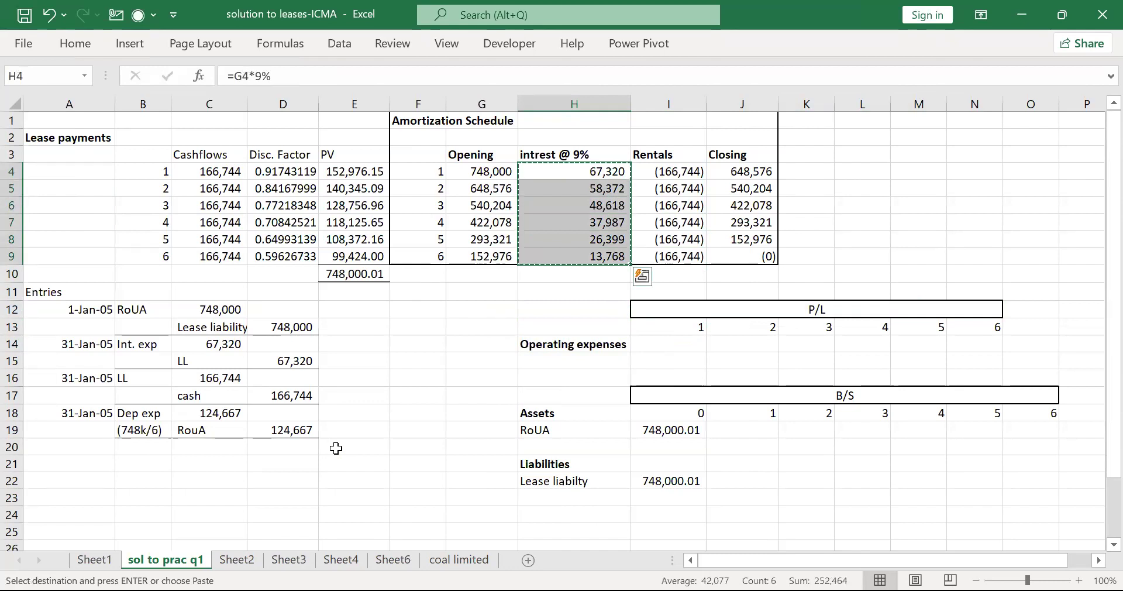
pyautogui.press('Down')
pyautogui.press('Down')
pyautogui.press('Down')
pyautogui.press('Down')
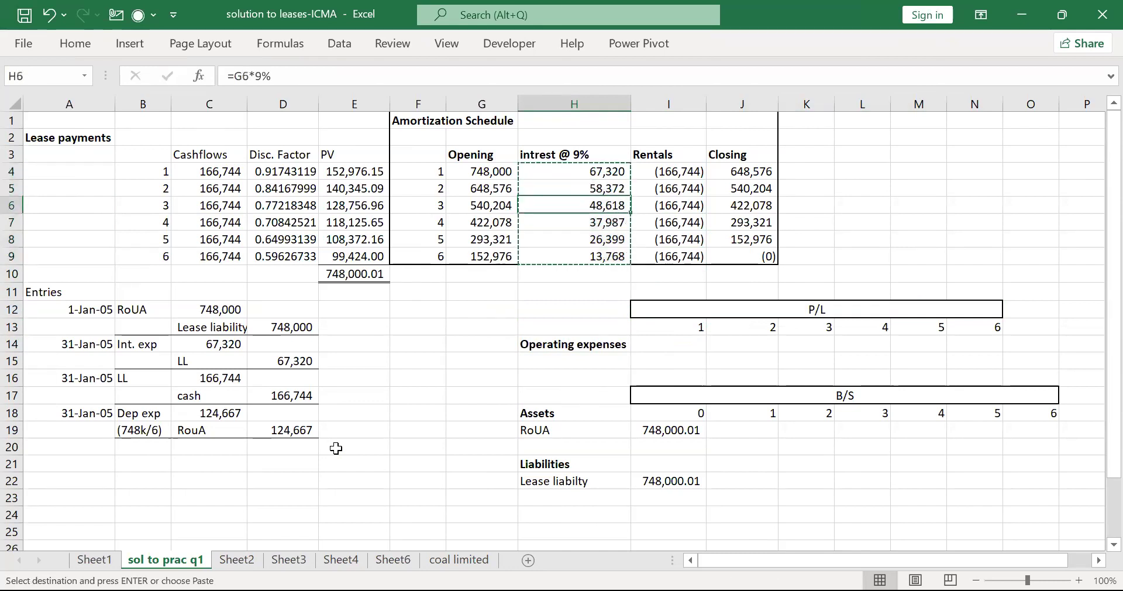
pyautogui.press('Right')
pyautogui.press('Down')
pyautogui.press('Down')
pyautogui.press('Down')
pyautogui.press('Down')
pyautogui.press('Down')
pyautogui.press('Down')
pyautogui.press('Escape')
# Enter the label Intrest exp in H15 under Operating expenses.
pyautogui.press('Down')
pyautogui.press('Left')
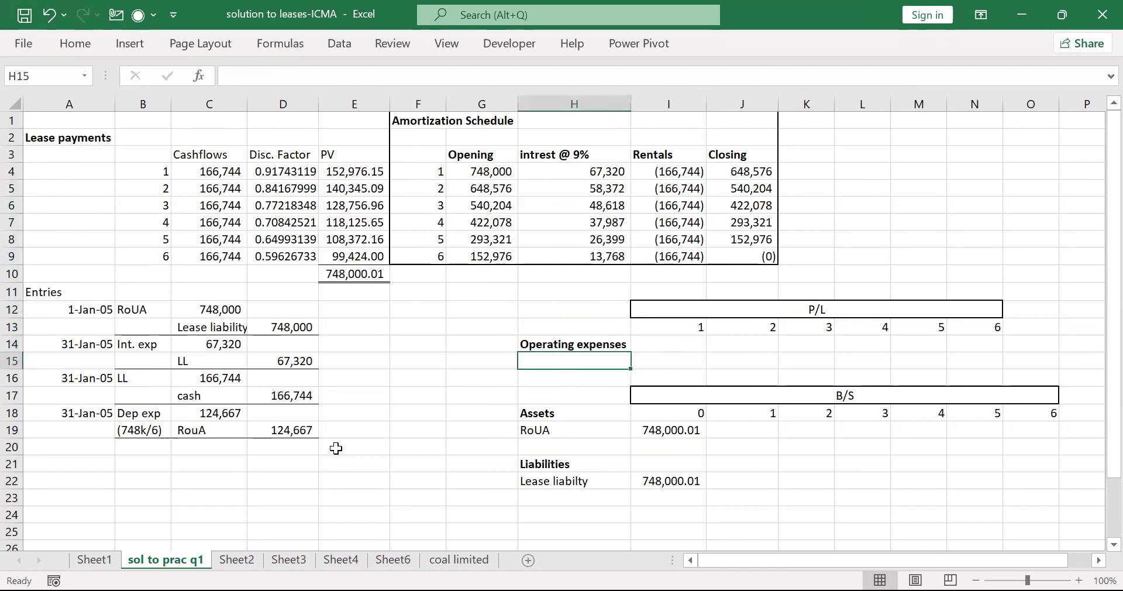
pyautogui.write('Intrest ex')
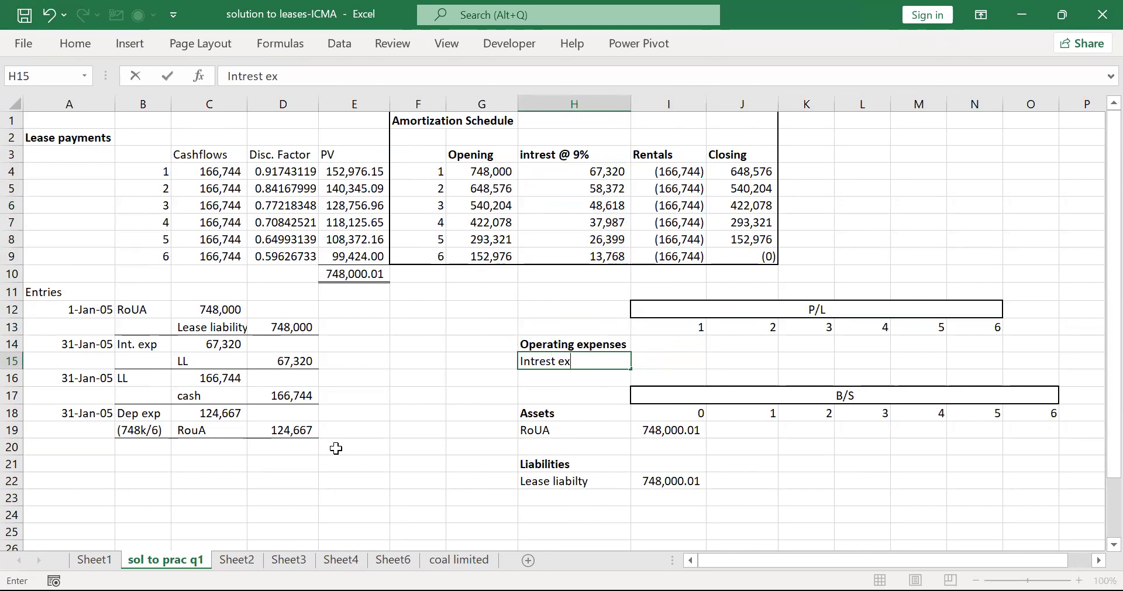
pyautogui.write('pp')
pyautogui.press('Return')
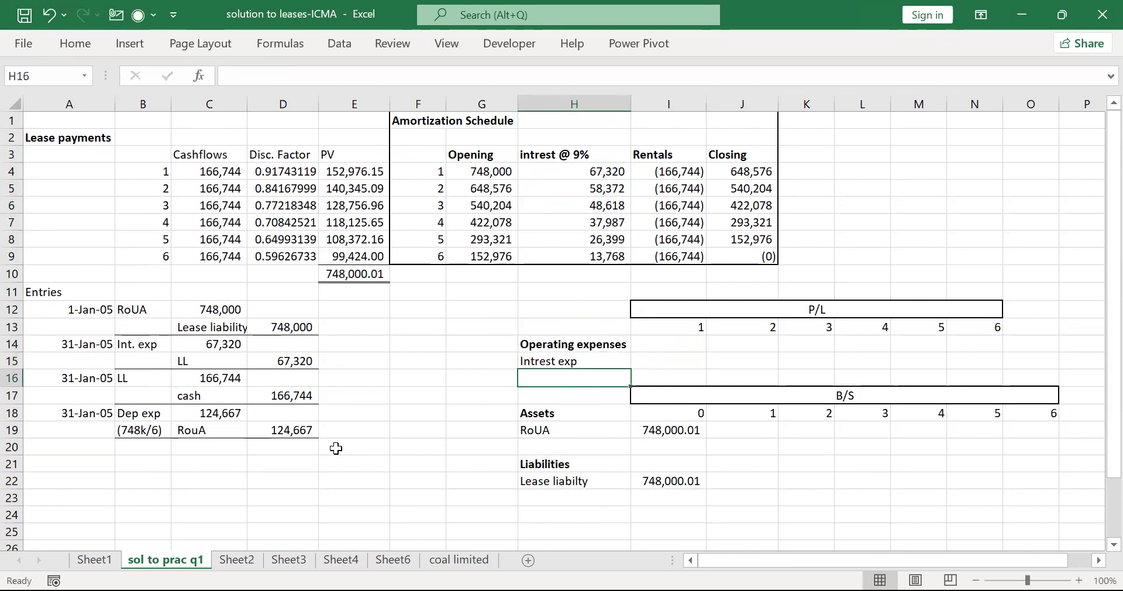
# Enter the label Depreciation exp in H16 beneath Intrest exp.
pyautogui.write('Depreciation')
pyautogui.press('Return')
pyautogui.press('Up')
pyautogui.press('BackSpace')
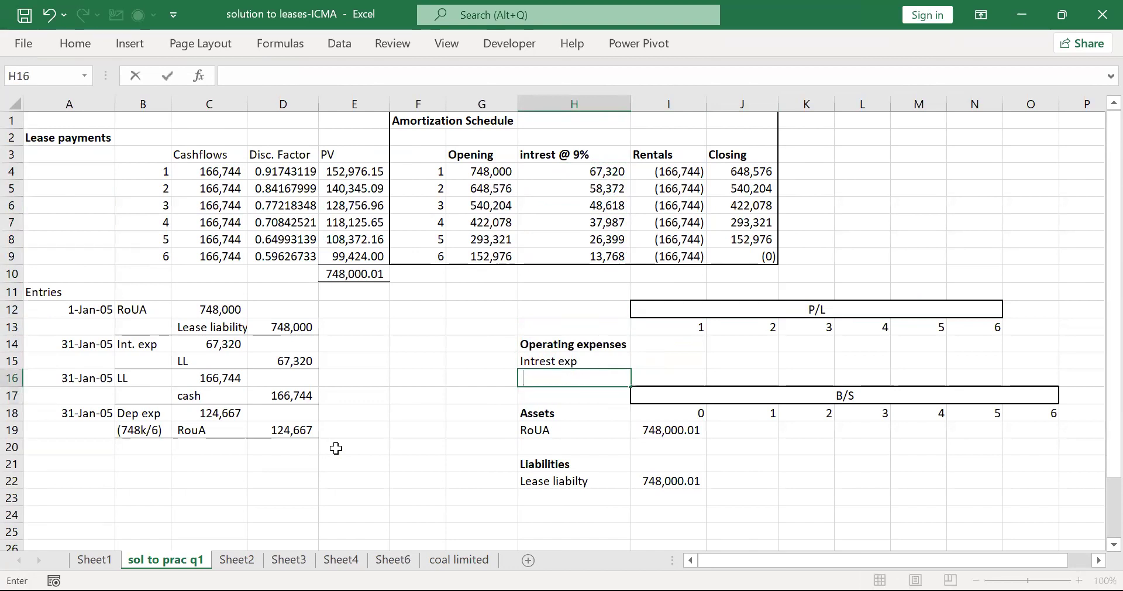
pyautogui.write('Depreciation ex')
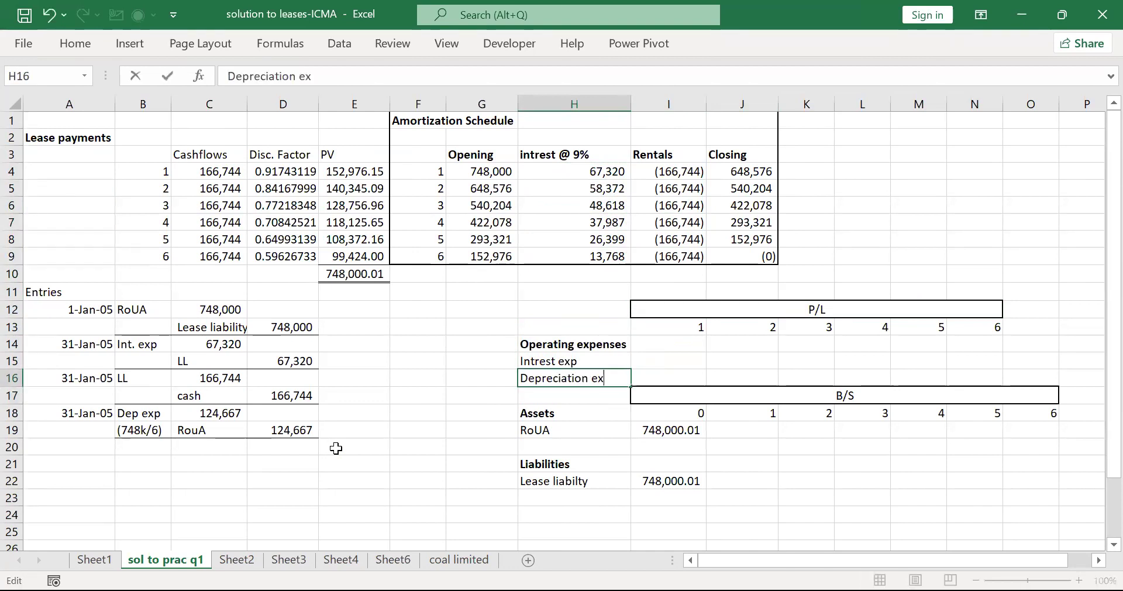
pyautogui.press('Return')
# Copy the six interest amounts in H4:H9 of the amortization schedule.
pyautogui.press('Up')
pyautogui.press('Up')
pyautogui.press('Up')
pyautogui.press('Up')
pyautogui.press('Up')
pyautogui.press('Up')
pyautogui.press('Up')
pyautogui.press('Up')
pyautogui.press('Up')
pyautogui.press('Up')
pyautogui.press('Up')
pyautogui.press('Up')
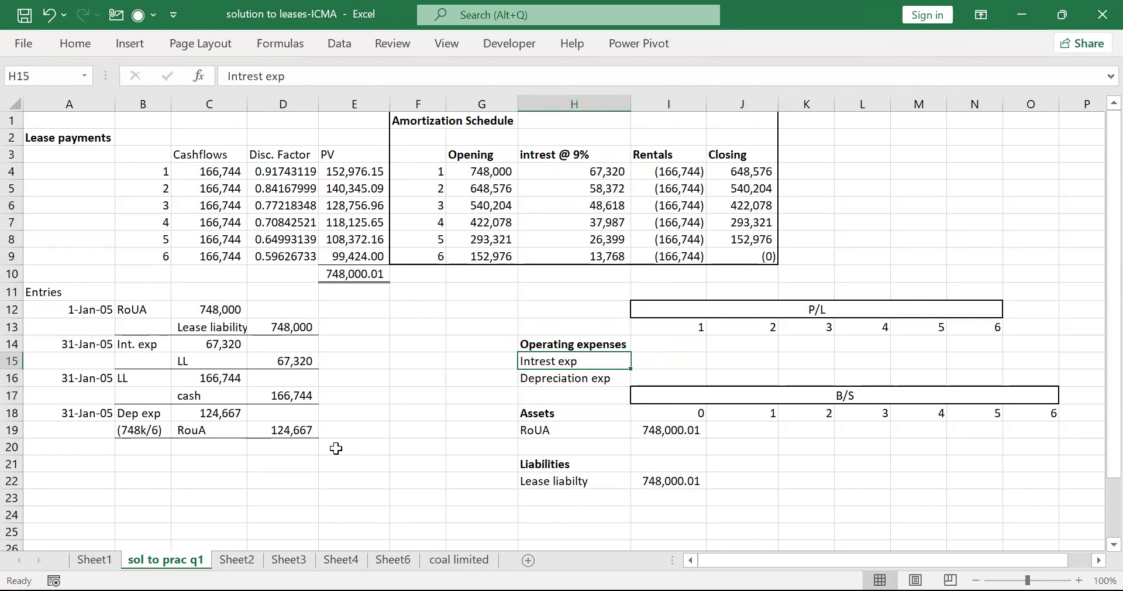
pyautogui.press('Up')
pyautogui.hotkey('shift', 'Down')
pyautogui.hotkey('shift', 'Down')
pyautogui.hotkey('shift', 'Down')
pyautogui.hotkey('shift', 'Down')
pyautogui.hotkey('shift', 'Down')
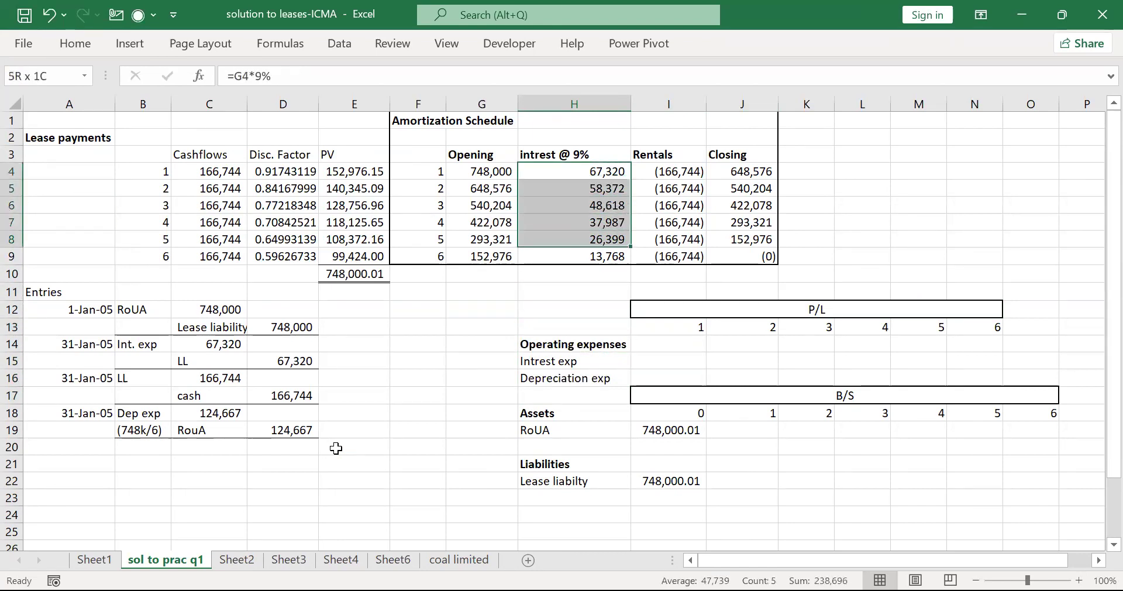
pyautogui.hotkey('ctrl', 'c')
# Try to paste the copied interest amounts as values, without transposing, at I15 in the Intrest exp row.
pyautogui.press('Down')
pyautogui.press('Down')
pyautogui.press('Down')
pyautogui.press('Down')
pyautogui.press('Down')
pyautogui.press('Down')
pyautogui.press('Down')
pyautogui.press('Down')
pyautogui.press('Down')
pyautogui.press('Down')
pyautogui.press('Right')
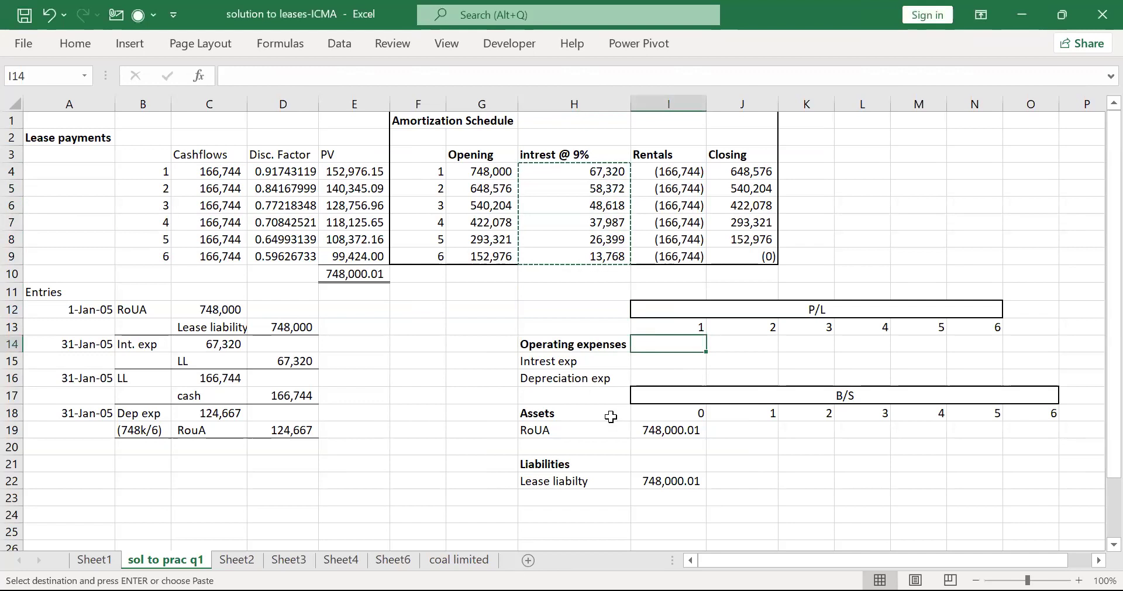
pyautogui.click(611, 416)
pyautogui.press('Up')
pyautogui.press('Up')
pyautogui.press('Up')
pyautogui.press('Right')
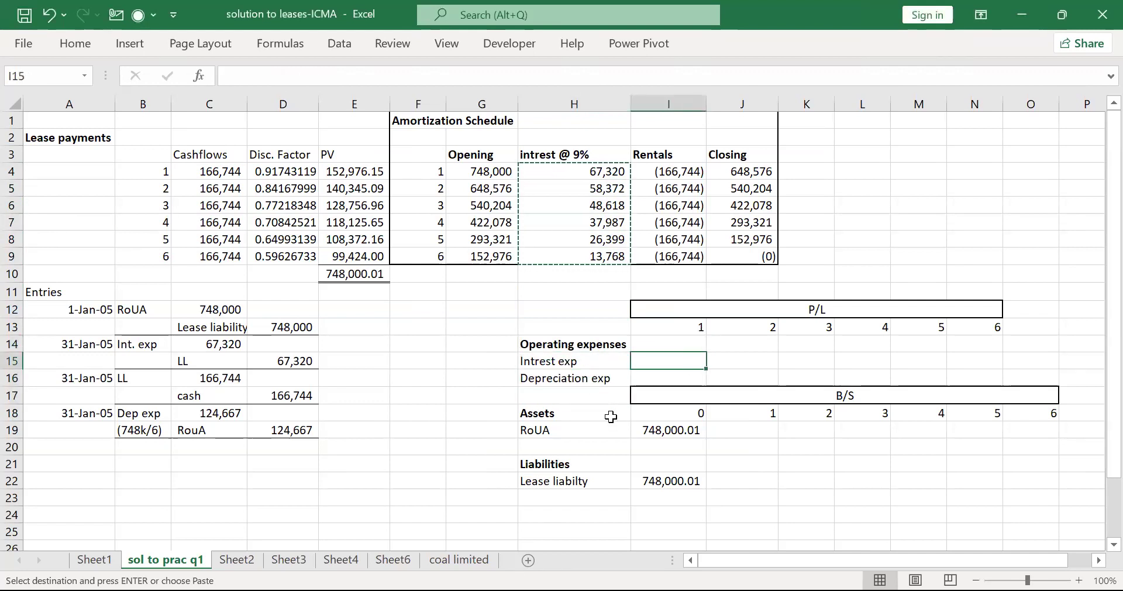
pyautogui.press('alt')
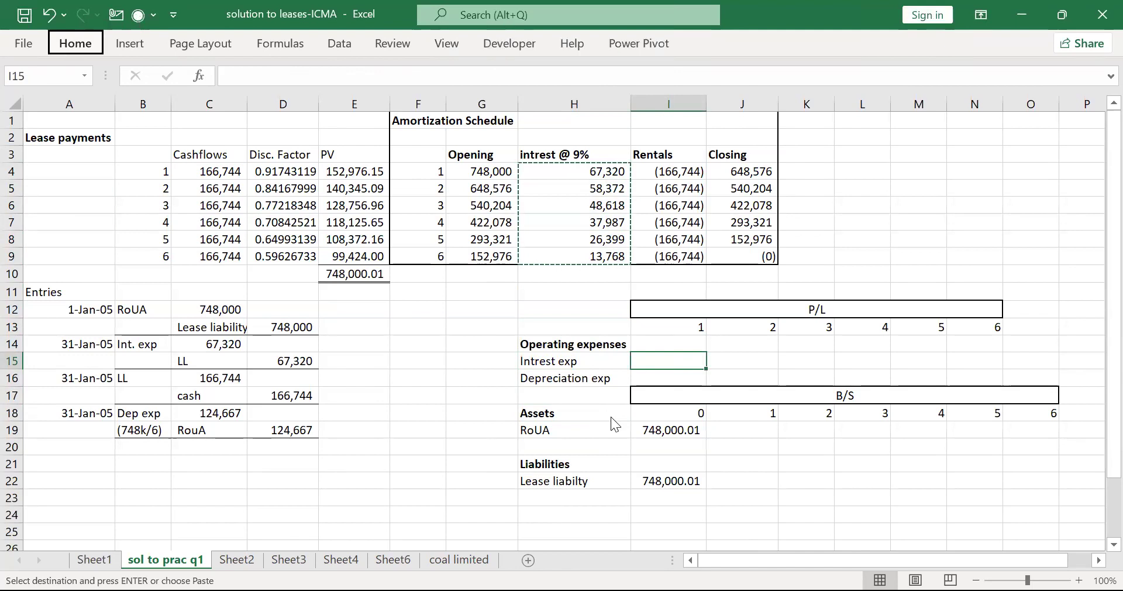
pyautogui.press('h')
pyautogui.press('v')
pyautogui.press('s')
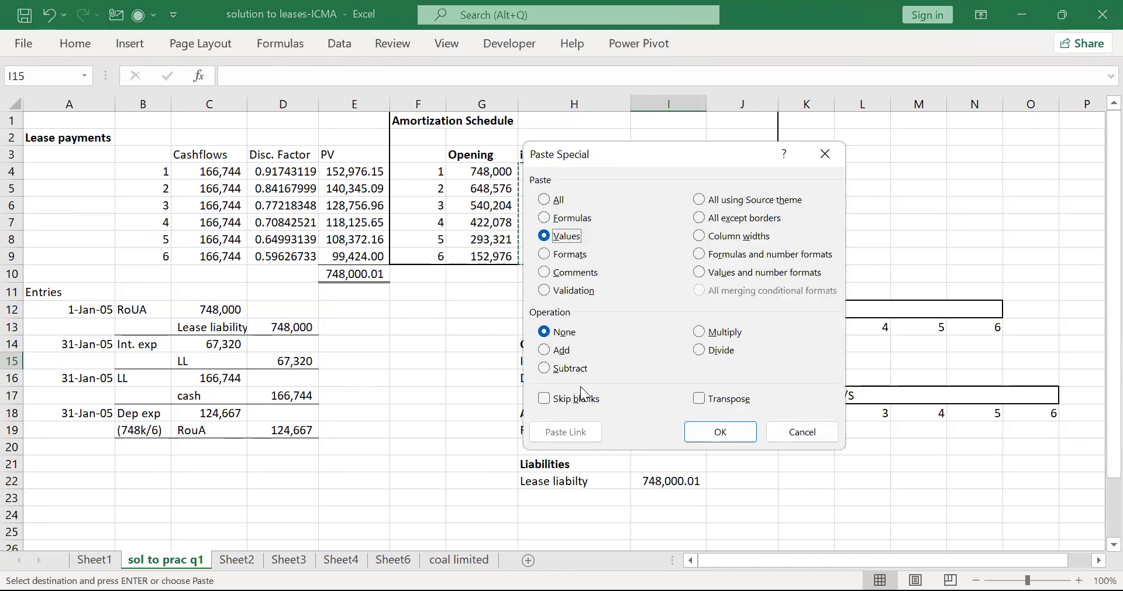
pyautogui.press('Return')
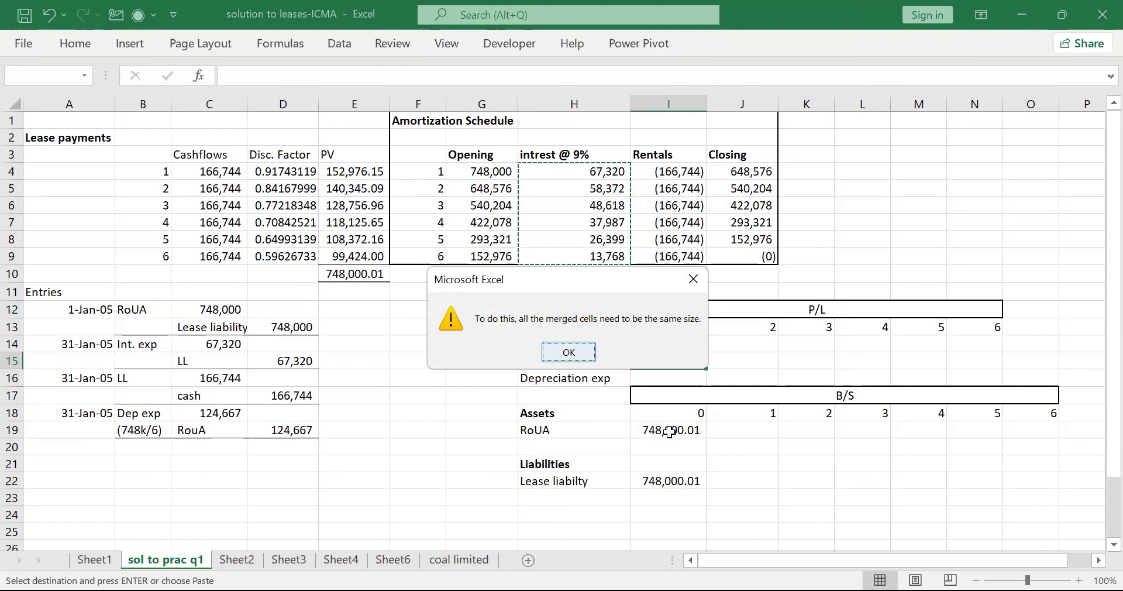
pyautogui.press('Return')
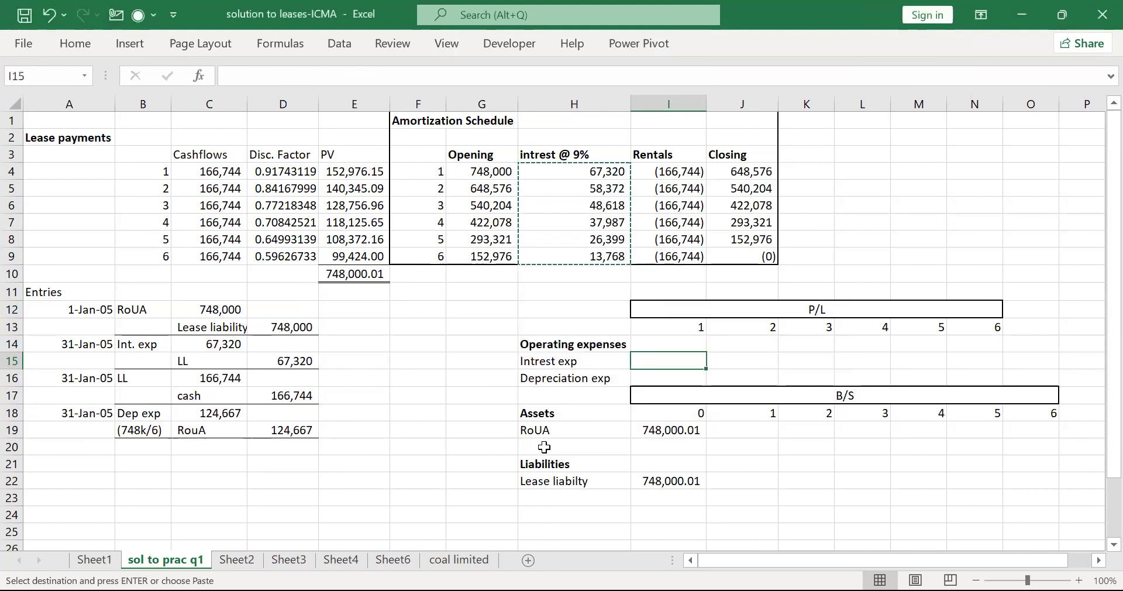
# Paste the interest amounts from H4:H9 as transposed values across the Intrest exp row, I15:N15.
pyautogui.click(597, 426)
pyautogui.press('Up')
pyautogui.press('Up')
pyautogui.press('Up')
pyautogui.press('Up')
pyautogui.press('Up')
pyautogui.press('Up')
pyautogui.press('Up')
pyautogui.press('Up')
pyautogui.press('Up')
pyautogui.press('Up')
pyautogui.press('Up')
pyautogui.press('Up')
pyautogui.press('Up')
pyautogui.press('Up')
pyautogui.press('Up')
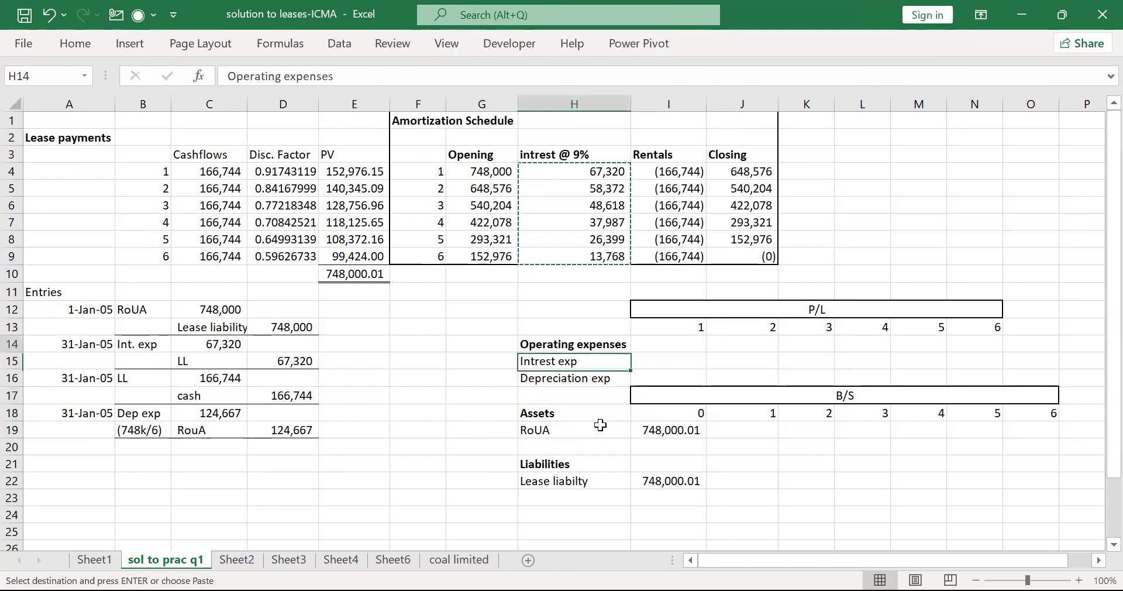
pyautogui.hotkey('shift', 'Down')
pyautogui.hotkey('shift', 'Down')
pyautogui.hotkey('shift', 'Down')
pyautogui.hotkey('shift', 'Down')
pyautogui.hotkey('shift', 'Down')
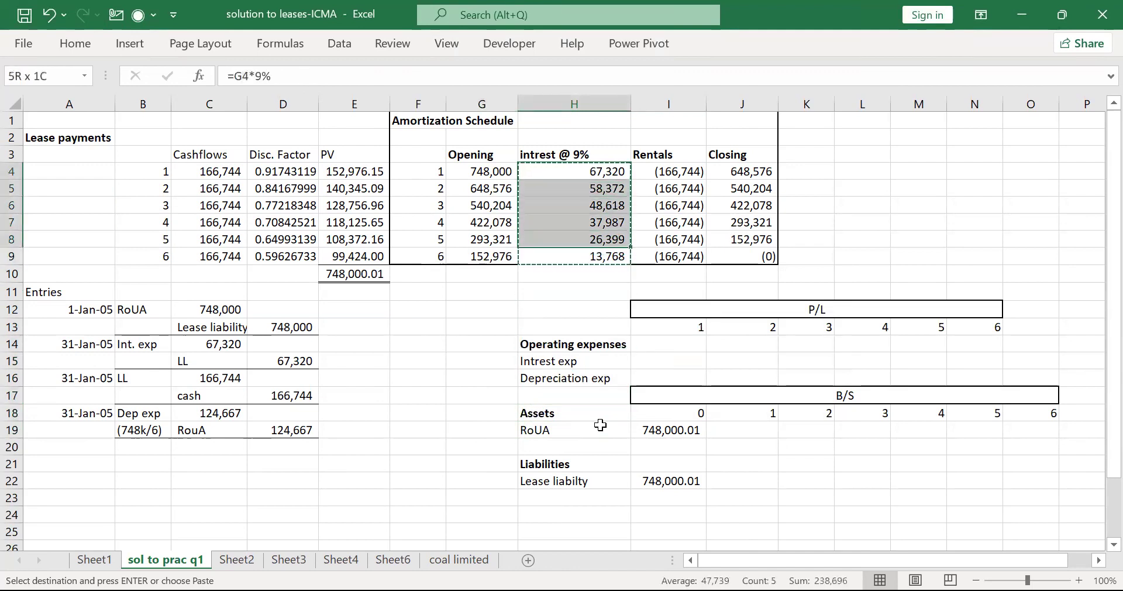
pyautogui.press('Down')
pyautogui.press('Down')
pyautogui.press('Down')
pyautogui.press('Down')
pyautogui.press('Down')
pyautogui.press('Down')
pyautogui.press('Down')
pyautogui.press('Down')
pyautogui.press('Down')
pyautogui.press('Down')
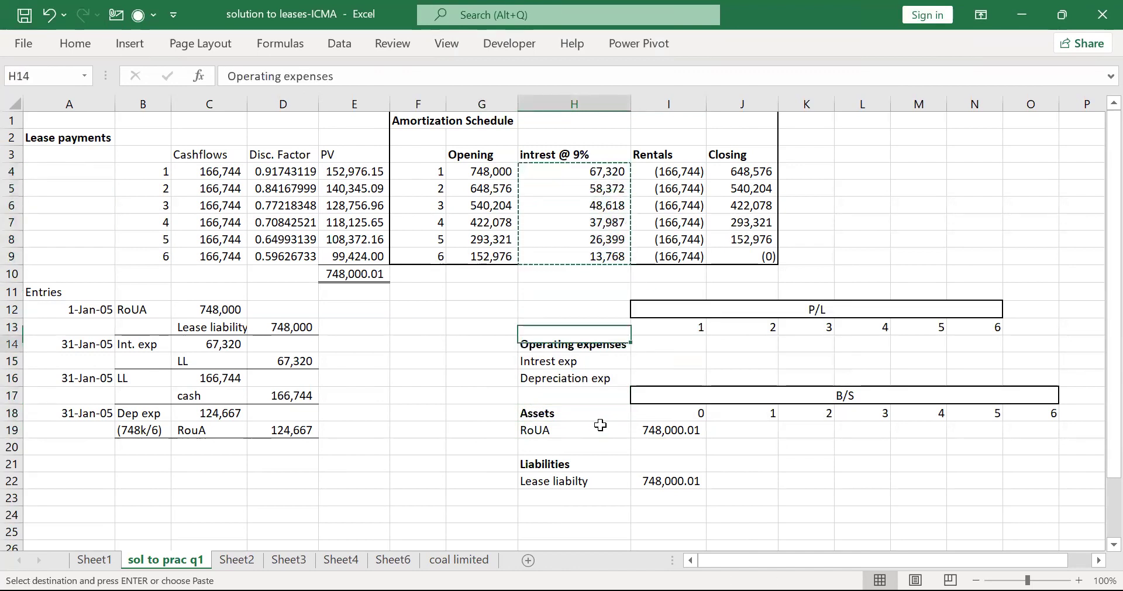
pyautogui.press('Right')
pyautogui.press('Down')
pyautogui.press('alt')
pyautogui.press('e')
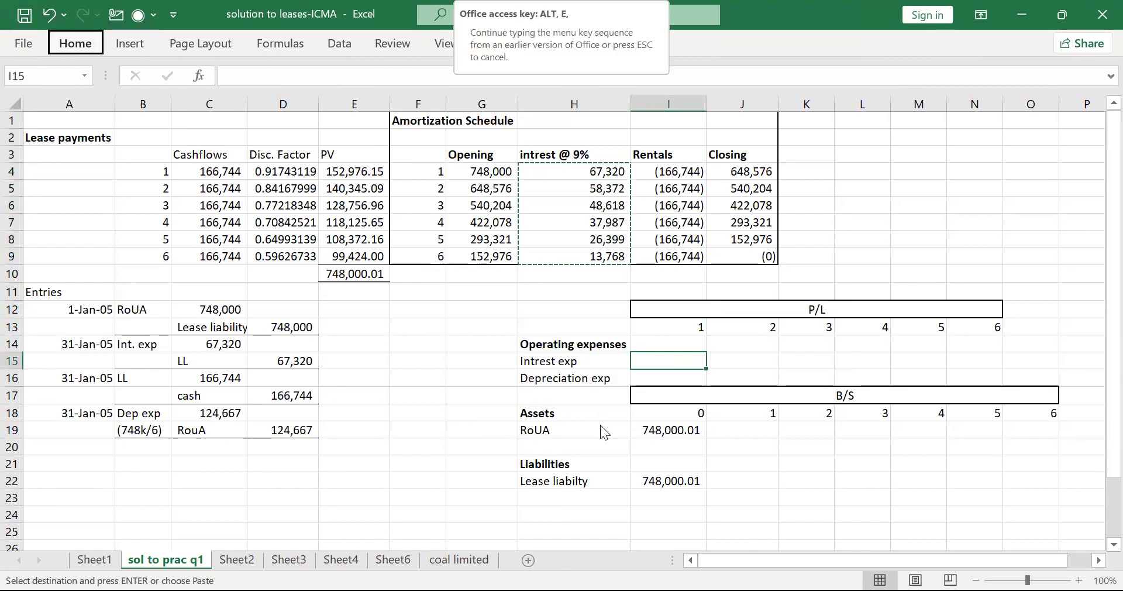
pyautogui.press('s')
pyautogui.press('v')
pyautogui.press('e')
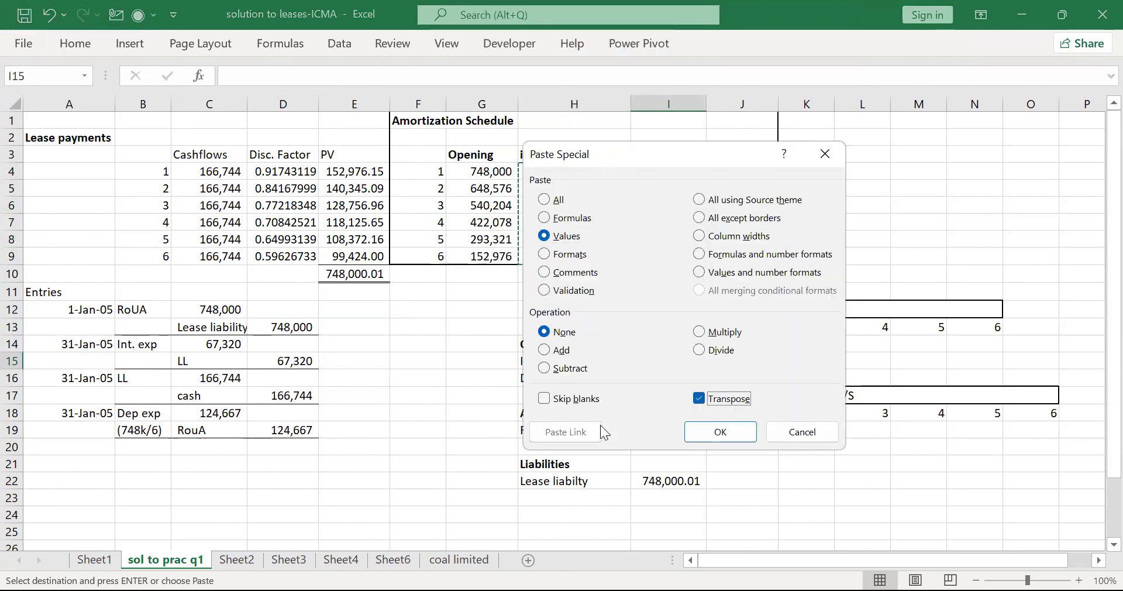
pyautogui.press('Return')
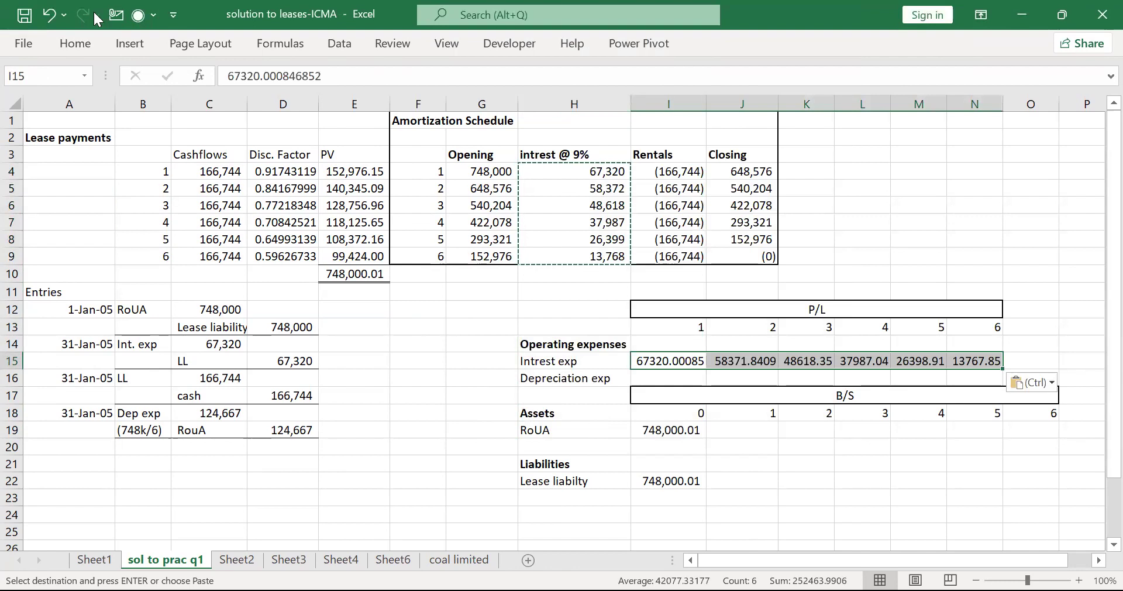
# Format the interest expense amounts in I15:N15 with thousands separators and no decimals.
pyautogui.click(76, 44)
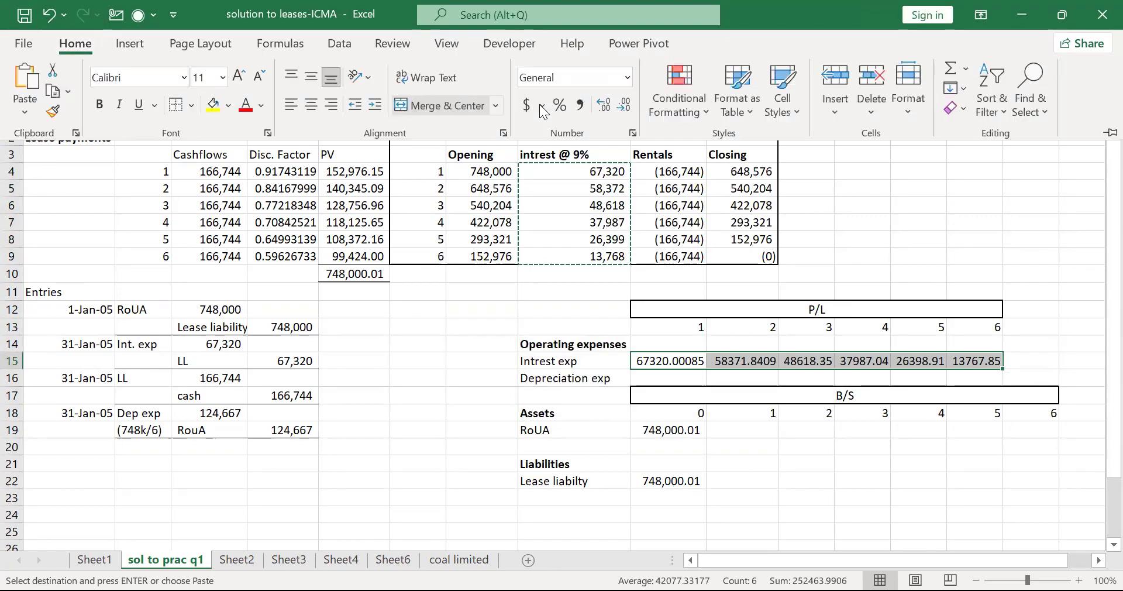
pyautogui.click(579, 106)
pyautogui.doubleClick(623, 107)
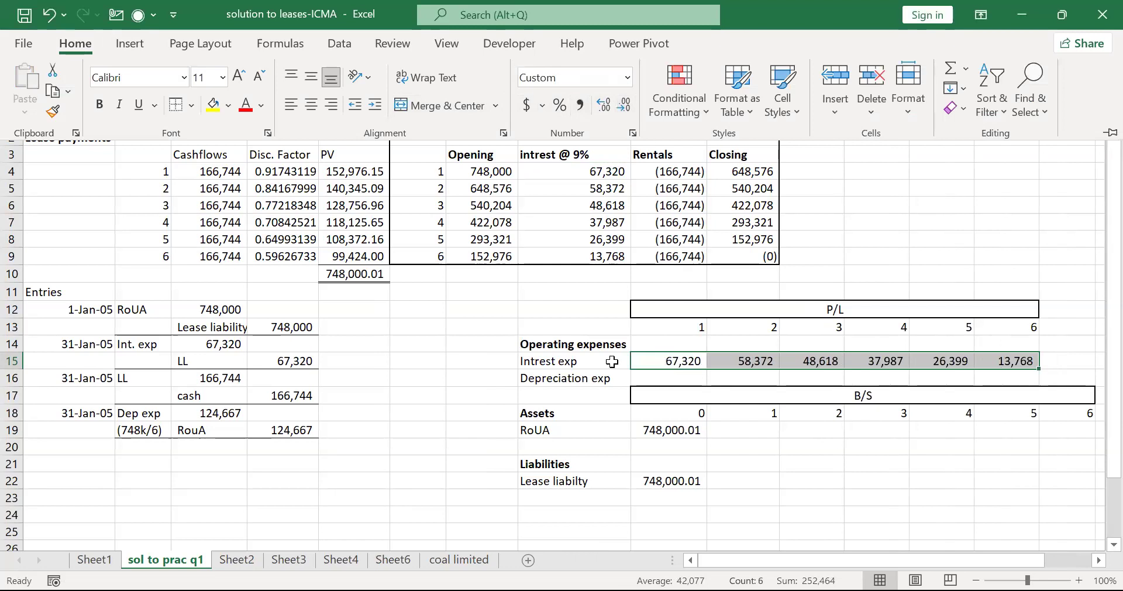
pyautogui.click(611, 437)
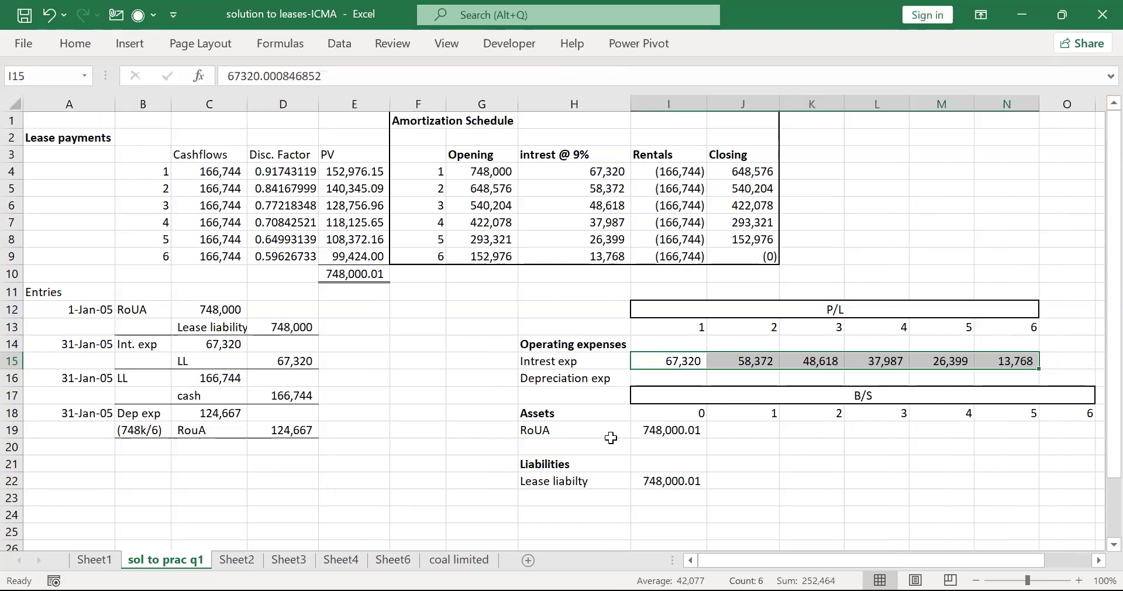
# Copy the depreciation amount from the journal entry in C18 and paste it as a value into I16.
pyautogui.click(639, 379)
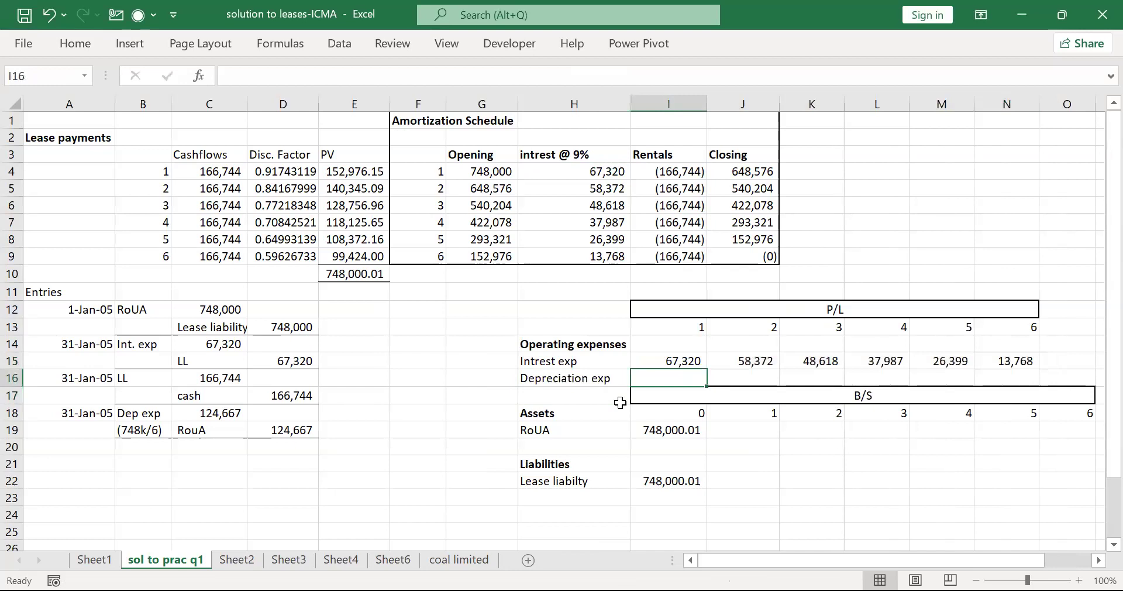
pyautogui.press('Left')
pyautogui.press('Left')
pyautogui.press('Left')
pyautogui.press('Left')
pyautogui.press('Left')
pyautogui.press('Left')
pyautogui.press('Down')
pyautogui.press('Down')
pyautogui.hotkey('ctrl', 'c')
pyautogui.press('Right')
pyautogui.press('Right')
pyautogui.press('Right')
pyautogui.press('Right')
pyautogui.press('Right')
pyautogui.press('Right')
pyautogui.press('Up')
pyautogui.press('Up')
pyautogui.press('Right')
pyautogui.press('Left')
pyautogui.hotkey('alt', 'e')
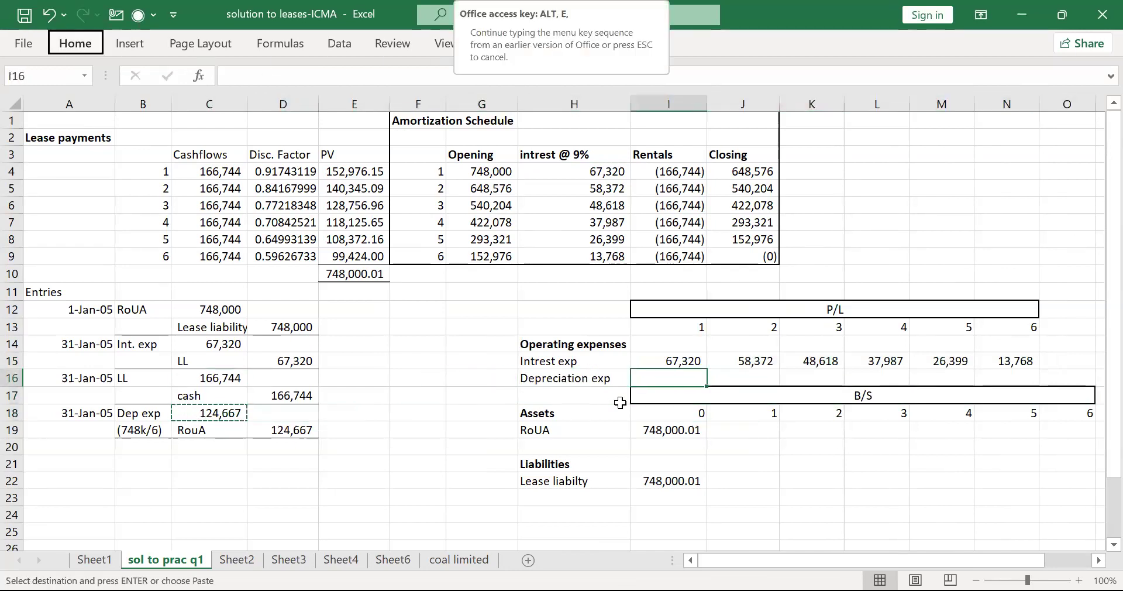
pyautogui.press('s')
pyautogui.press('v')
pyautogui.press('Return')
# Copy the period 1 depreciation expense in I16 across periods 2 to 6, J16:N16.
pyautogui.hotkey('ctrl', 'c')
pyautogui.press('Right')
pyautogui.hotkey('shift', 'Right')
pyautogui.hotkey('shift', 'Right')
pyautogui.hotkey('shift', 'Right')
pyautogui.hotkey('shift', 'Right')
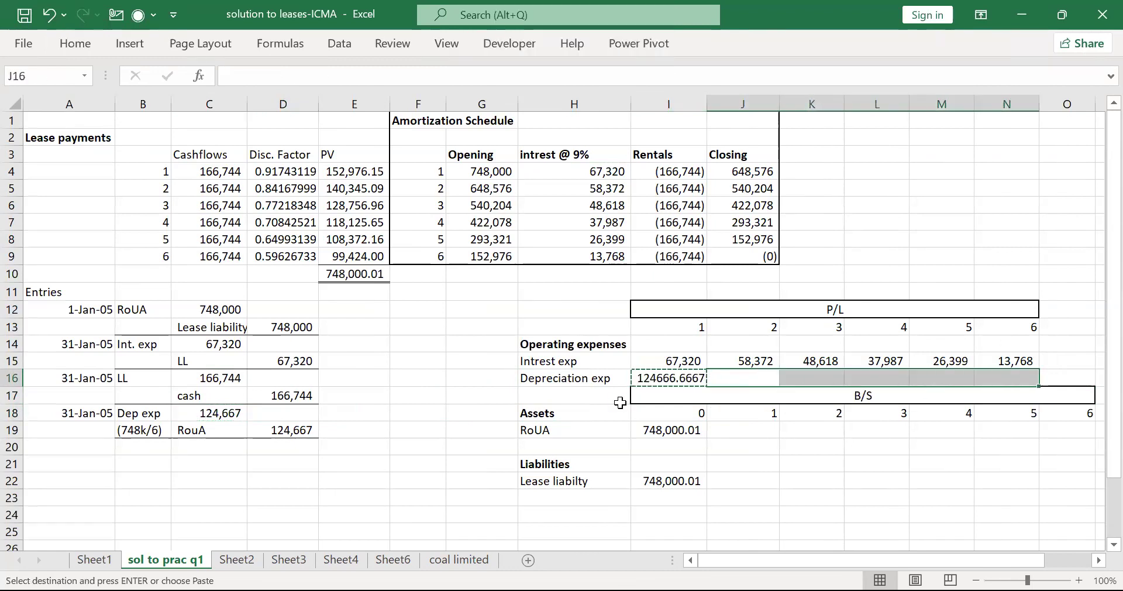
pyautogui.hotkey('ctrl', 'v')
pyautogui.press('Left')
pyautogui.press('Left')
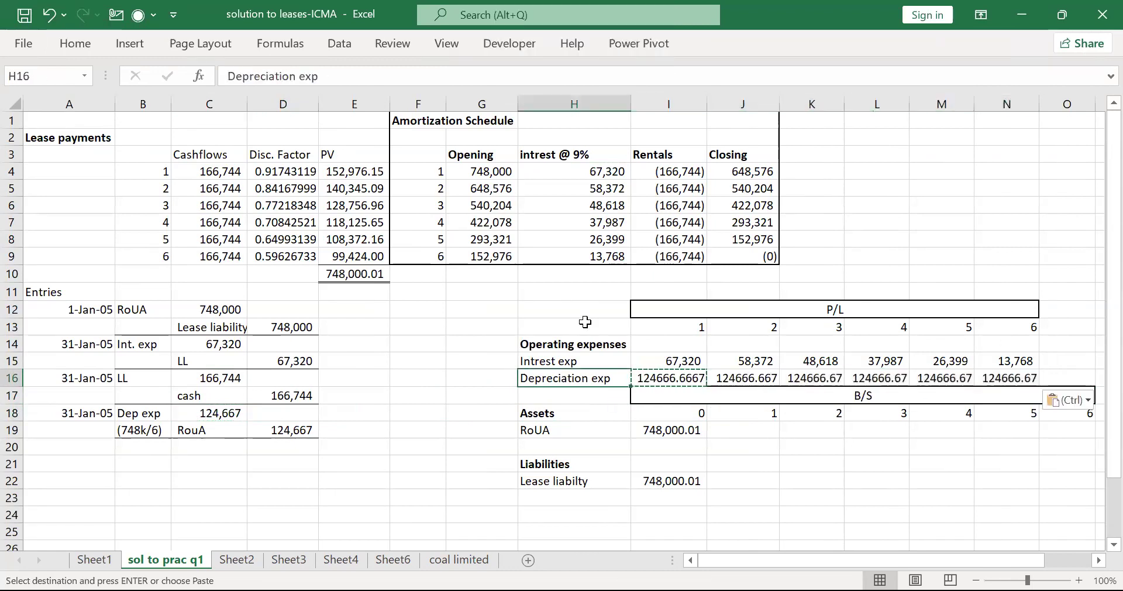
# Format the depreciation expense amounts in I16:N16 with thousands separators and no decimals.
pyautogui.press('Right')
pyautogui.hotkey('shift', 'Right')
pyautogui.hotkey('shift', 'Right')
pyautogui.hotkey('shift', 'Right')
pyautogui.hotkey('shift', 'Right')
pyautogui.hotkey('shift', 'Right')
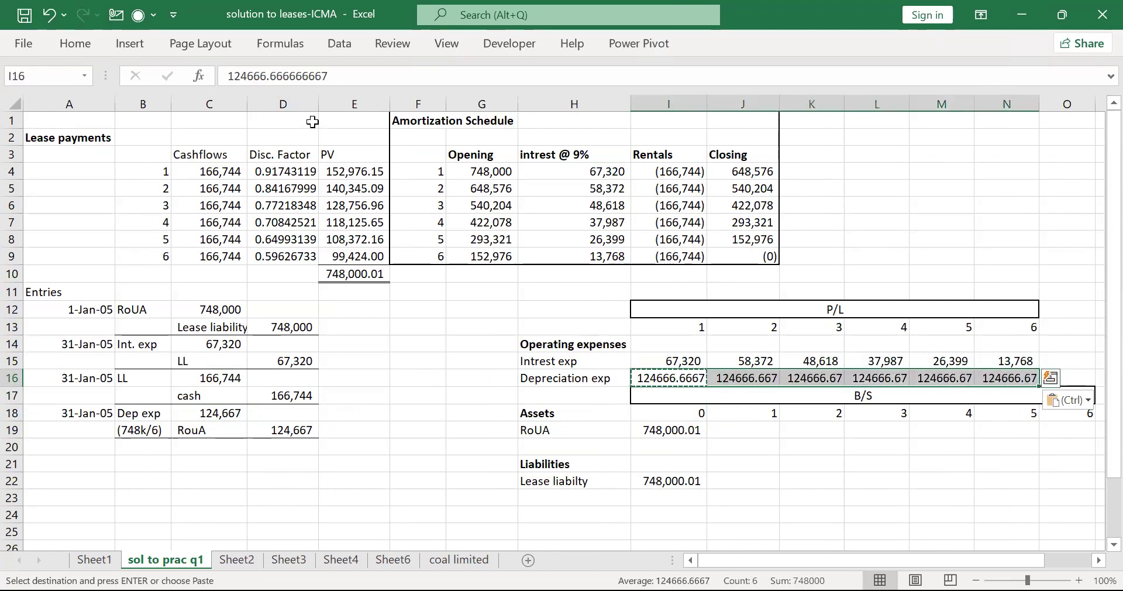
pyautogui.click(84, 51)
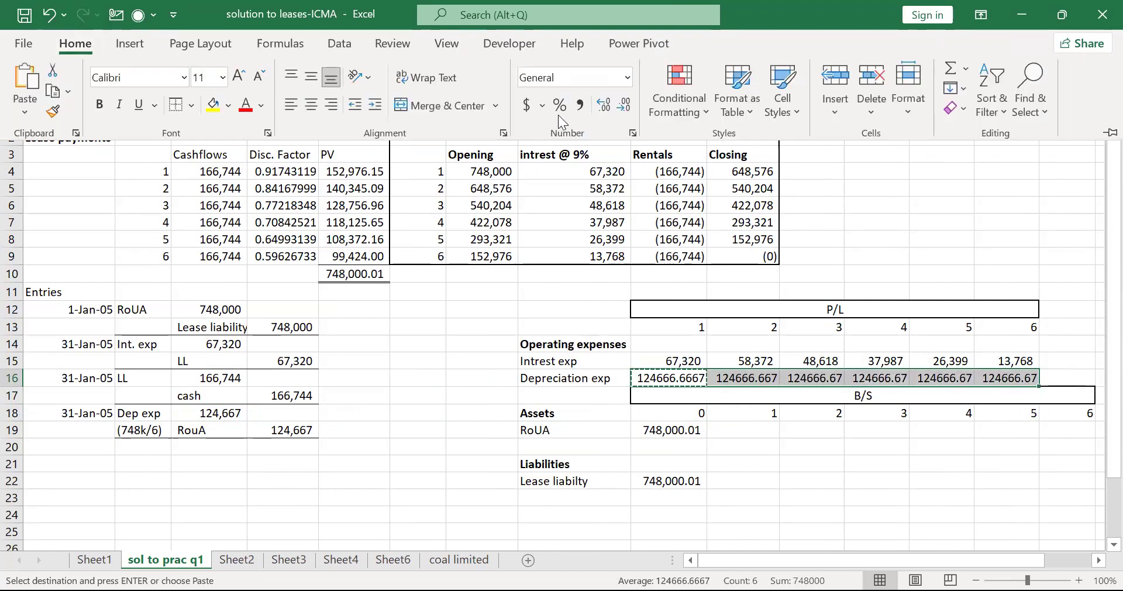
pyautogui.click(579, 105)
pyautogui.doubleClick(624, 106)
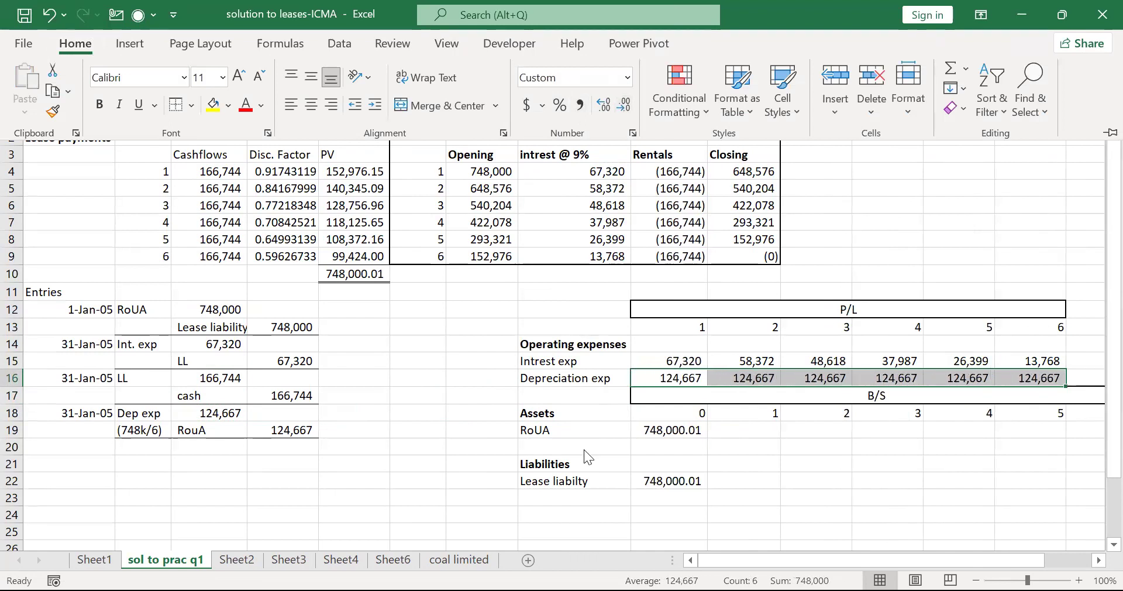
pyautogui.click(468, 389)
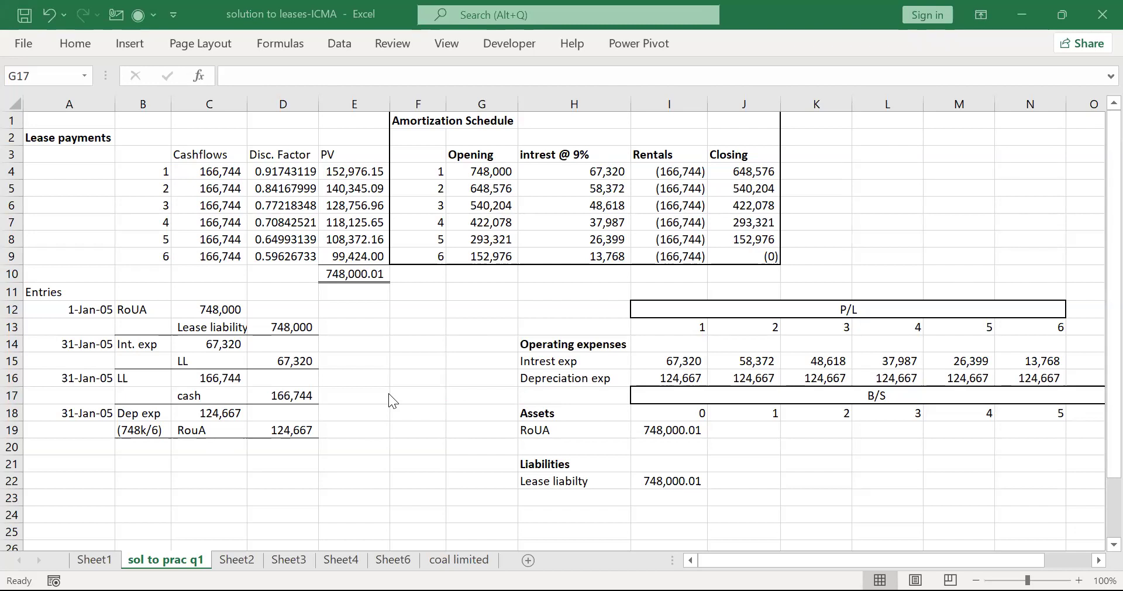
# Calculate the period 1 RoUA balance in J19 as the opening balance less depreciation with =I19-I16.
pyautogui.press('Down')
pyautogui.press('Down')
pyautogui.press('Right')
pyautogui.press('Right')
pyautogui.press('Down')
pyautogui.press('Down')
pyautogui.press('Down')
pyautogui.press('Down')
pyautogui.press('Down')
pyautogui.press('Down')
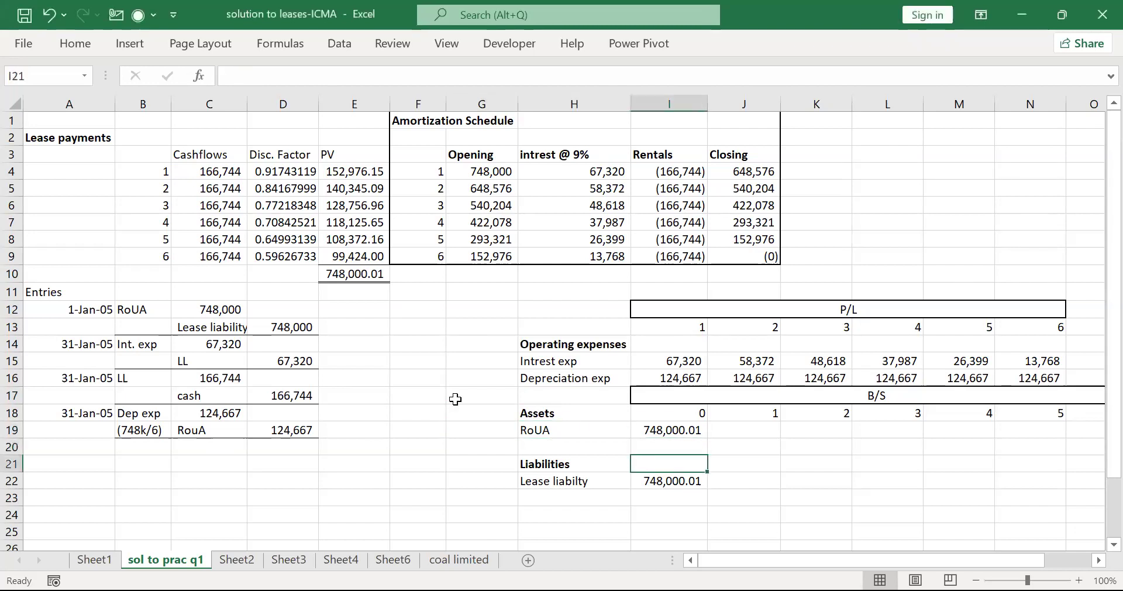
pyautogui.press('Down')
pyautogui.press('Down')
pyautogui.press('Up')
pyautogui.press('Up')
pyautogui.press('Up')
pyautogui.press('Up')
pyautogui.press('Up')
pyautogui.press('Up')
pyautogui.press('Up')
pyautogui.press('Up')
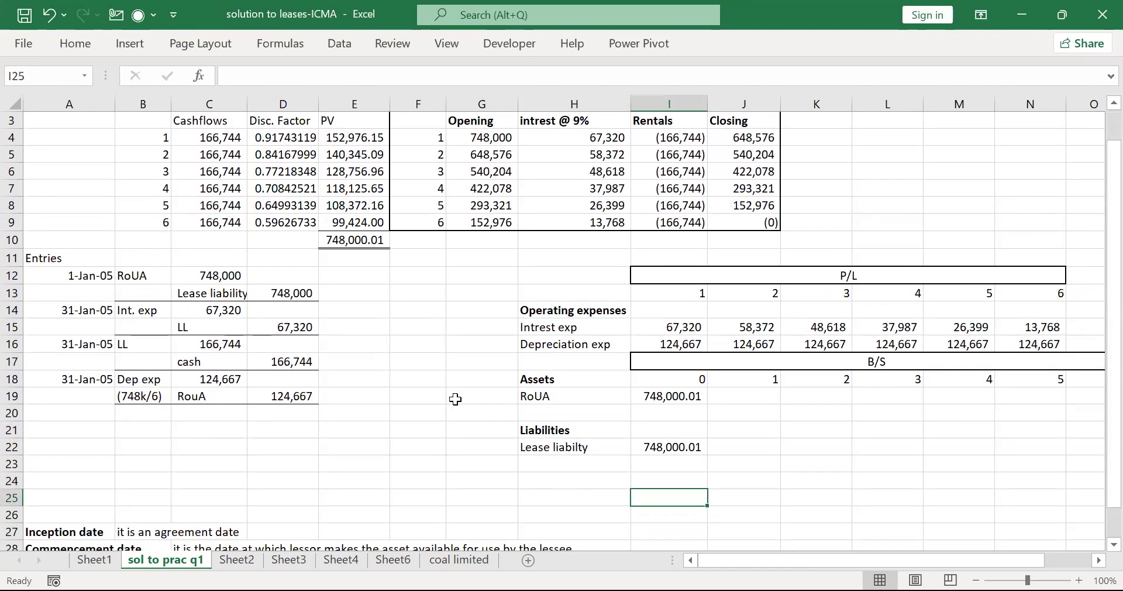
pyautogui.press('Right')
pyautogui.write('=')
pyautogui.press('Left')
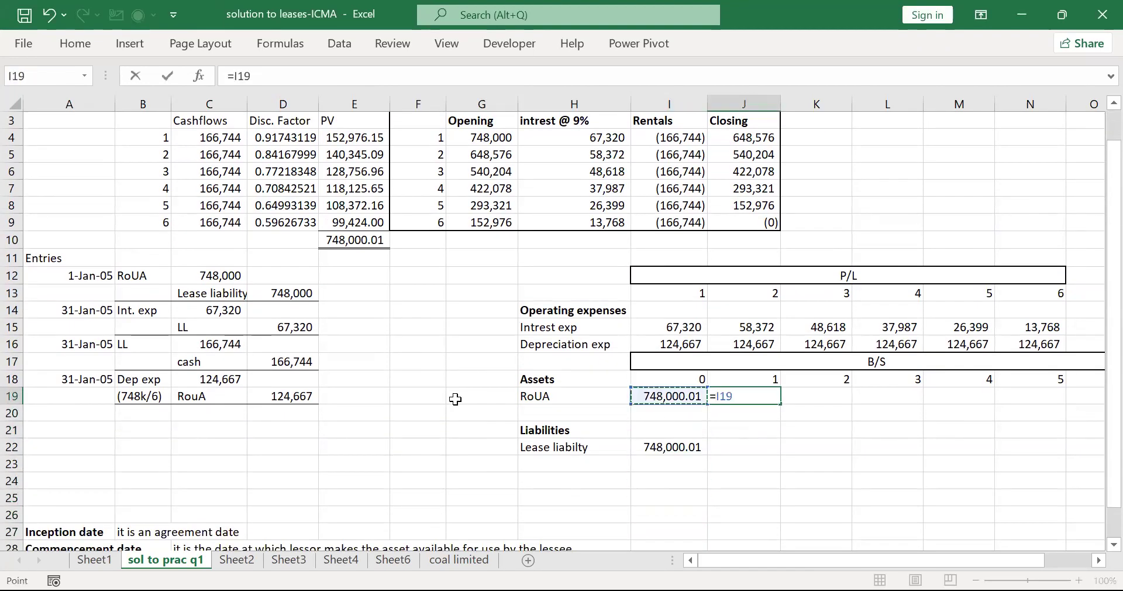
pyautogui.write('-')
pyautogui.press('Up')
pyautogui.press('Up')
pyautogui.press('Up')
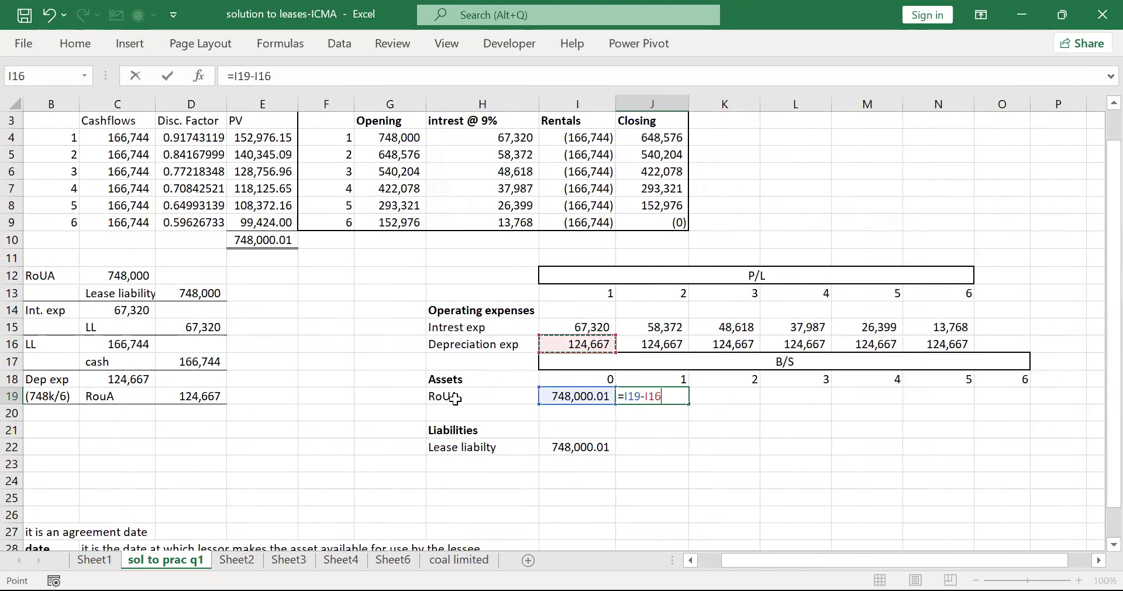
pyautogui.press('Return')
pyautogui.press('Up')
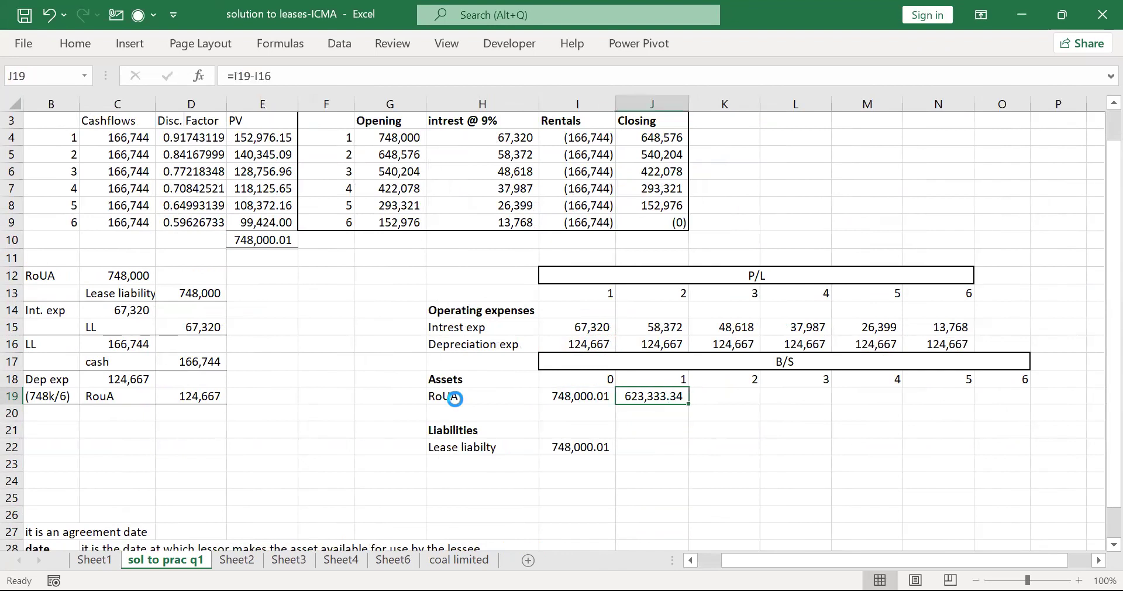
# Copy the period 1 RoUA balance formula in J19 across periods 2 to 6, K19:O19.
pyautogui.hotkey('ctrl', 'c')
pyautogui.press('Right')
pyautogui.hotkey('shift', 'Right')
pyautogui.hotkey('shift', 'Right')
pyautogui.hotkey('shift', 'Right')
pyautogui.hotkey('shift', 'Right')
pyautogui.hotkey('ctrl', 'v')
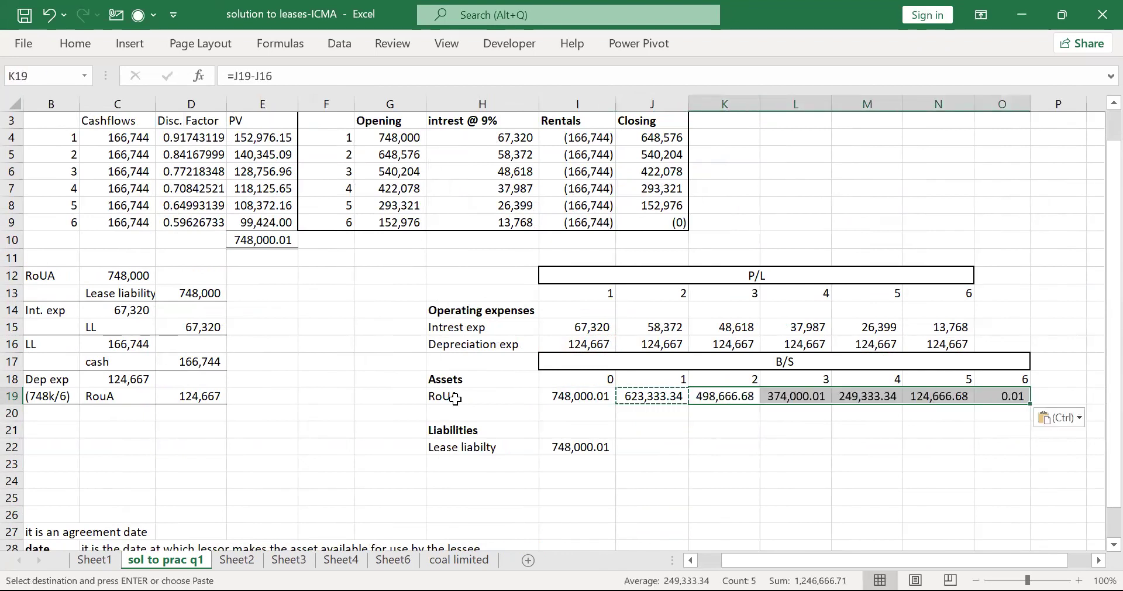
pyautogui.press('Escape')
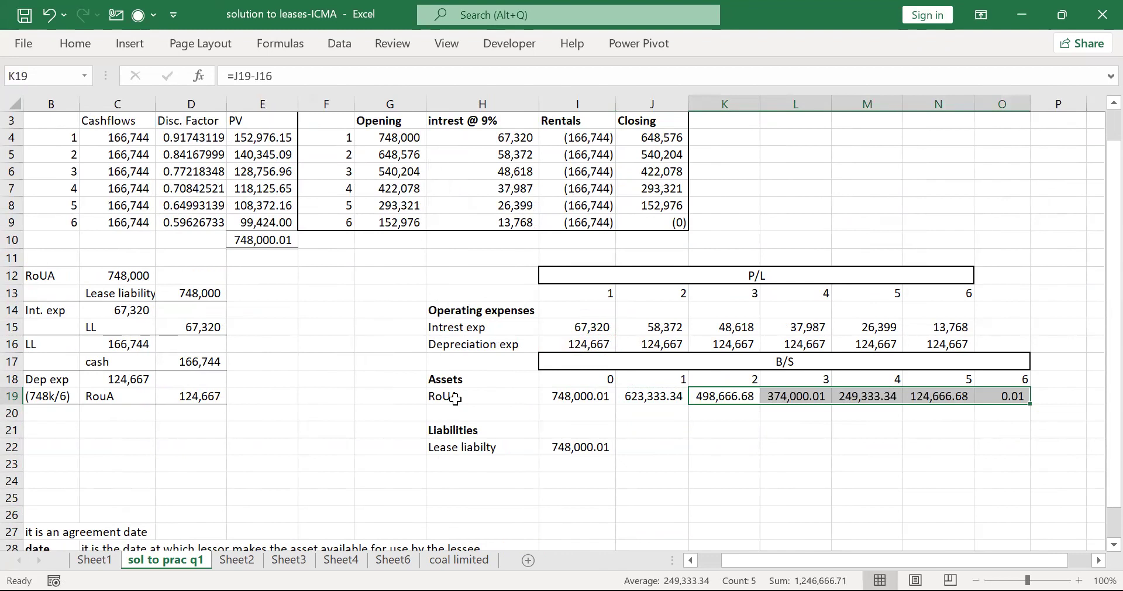
pyautogui.press('Left')
pyautogui.press('Left')
pyautogui.press('Left')
pyautogui.press('Left')
pyautogui.press('Left')
pyautogui.press('Left')
pyautogui.press('Left')
pyautogui.press('Left')
pyautogui.press('Left')
pyautogui.press('Left')
pyautogui.press('Right')
pyautogui.press('Right')
pyautogui.press('Right')
pyautogui.press('Right')
pyautogui.press('Left')
pyautogui.press('Left')
pyautogui.press('Left')
pyautogui.press('Left')
pyautogui.press('Up')
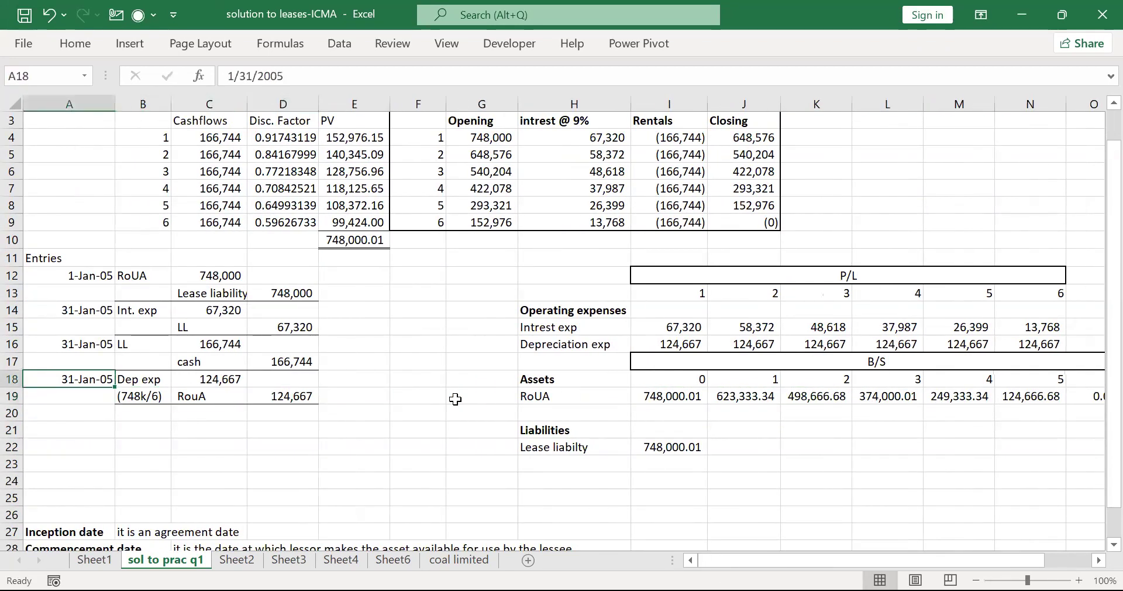
# Move the amortization schedule in F1:J9 one column over so that it starts at G1.
pyautogui.hotkey('ctrl', 'Home')
pyautogui.press('Right')
pyautogui.press('Down')
pyautogui.press('Down')
pyautogui.press('Down')
pyautogui.press('Down')
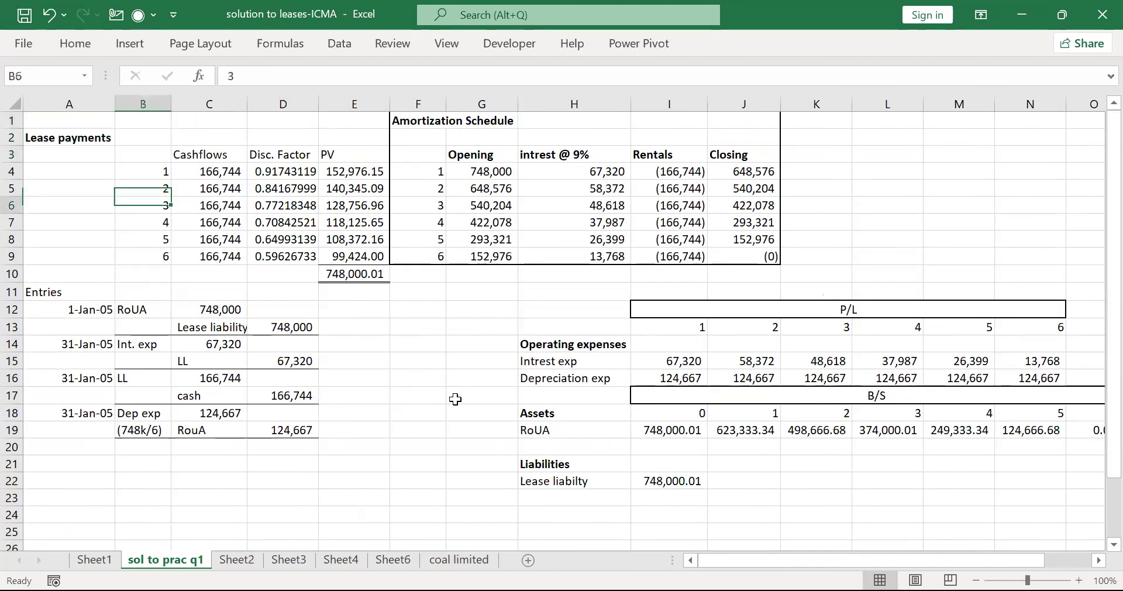
pyautogui.press('Right')
pyautogui.press('Down')
pyautogui.press('Up')
pyautogui.press('Up')
pyautogui.press('Up')
pyautogui.press('Up')
pyautogui.press('Up')
pyautogui.press('Right')
pyautogui.press('Right')
pyautogui.press('Right')
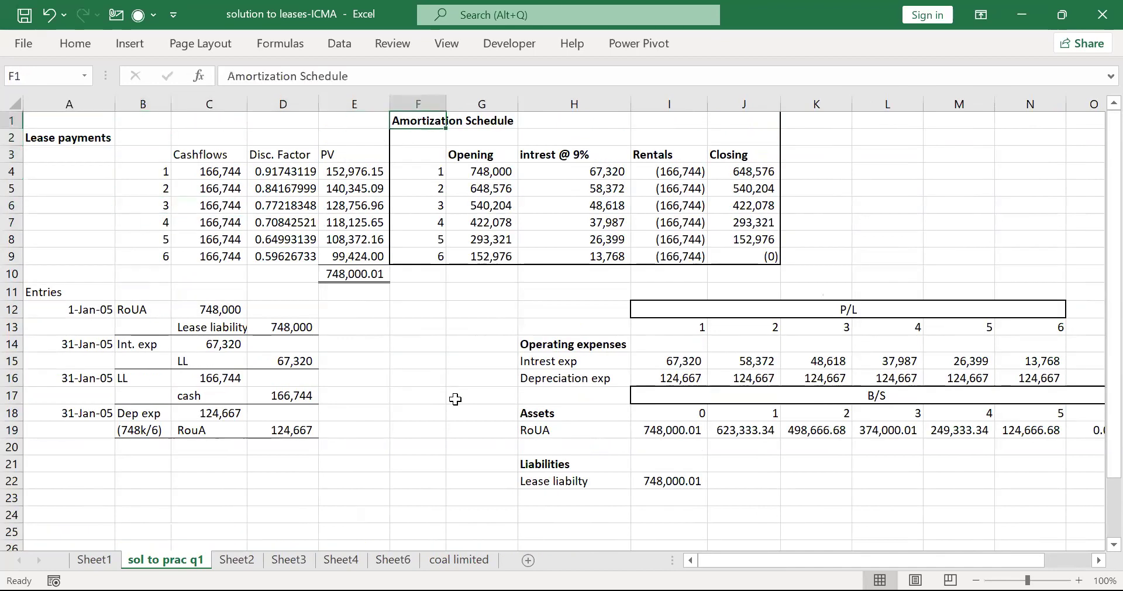
pyautogui.hotkey('shift', 'Down')
pyautogui.hotkey('shift', 'Down')
pyautogui.hotkey('shift', 'Down')
pyautogui.hotkey('shift', 'Down')
pyautogui.hotkey('shift', 'Down')
pyautogui.hotkey('shift', 'Down')
pyautogui.hotkey('shift', 'Down')
pyautogui.hotkey('shift', 'Down')
pyautogui.hotkey('shift', 'Right')
pyautogui.hotkey('shift', 'Right')
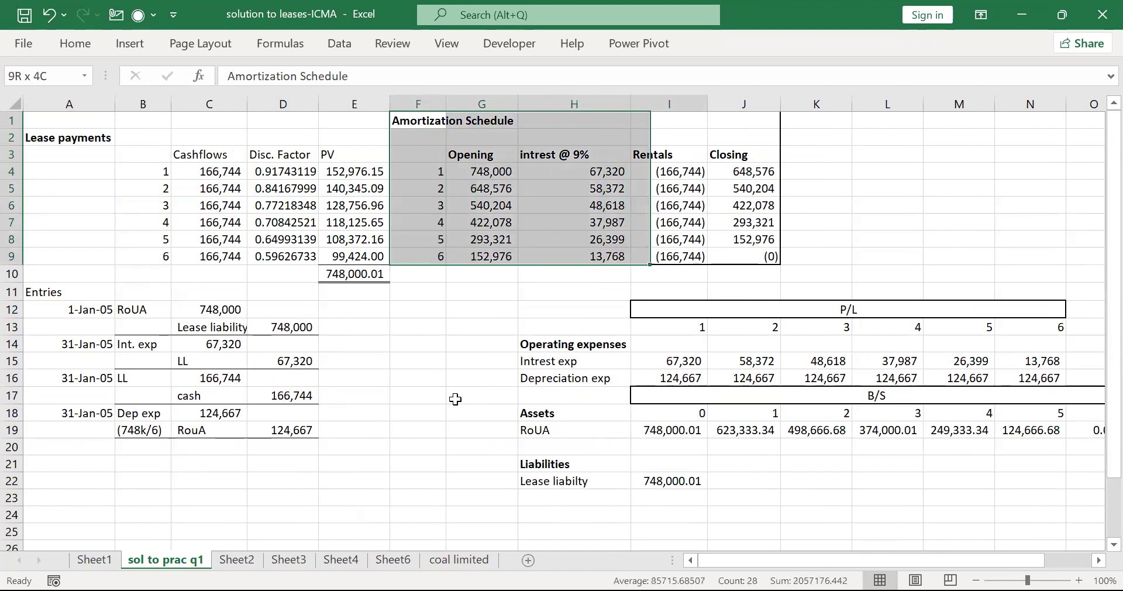
pyautogui.hotkey('shift', 'Right')
pyautogui.hotkey('shift', 'Right')
pyautogui.hotkey('ctrl', 'c')
pyautogui.press('Right')
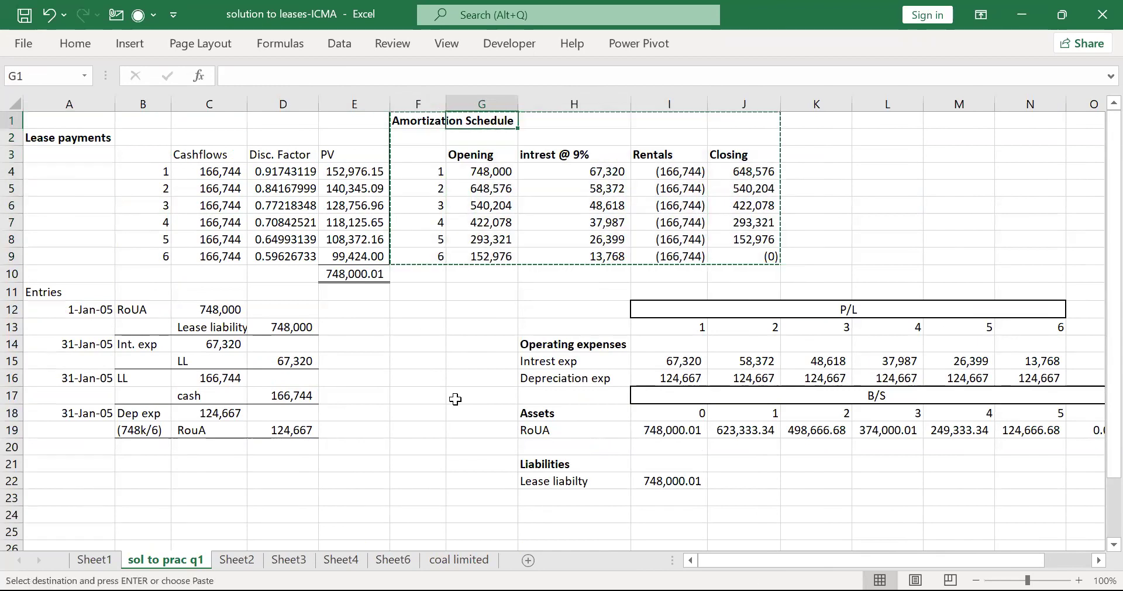
pyautogui.hotkey('ctrl', 'v')
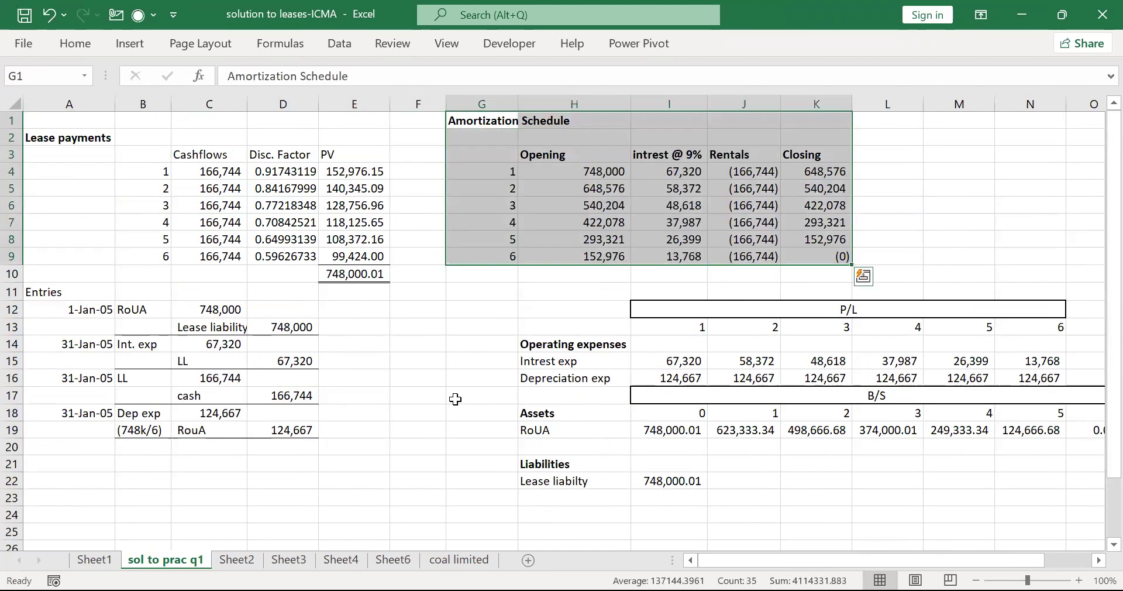
# Move the amortization schedule from G1:K9 to start at H1, in line with the P/L and B/S extract labels.
pyautogui.press('Right')
pyautogui.press('Left')
pyautogui.hotkey('shift', 'Down')
pyautogui.hotkey('shift', 'Down')
pyautogui.hotkey('shift', 'Down')
pyautogui.hotkey('shift', 'Down')
pyautogui.hotkey('shift', 'Down')
pyautogui.hotkey('shift', 'Down')
pyautogui.hotkey('shift', 'Down')
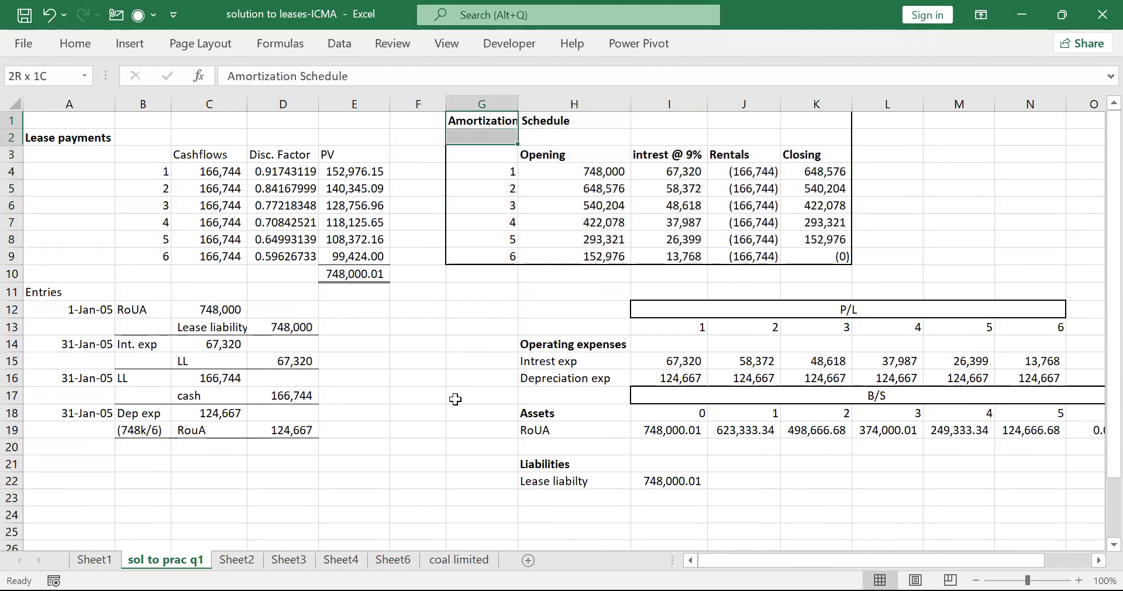
pyautogui.hotkey('shift', 'Right')
pyautogui.hotkey('shift', 'Right')
pyautogui.hotkey('shift', 'Right')
pyautogui.hotkey('shift', 'Right')
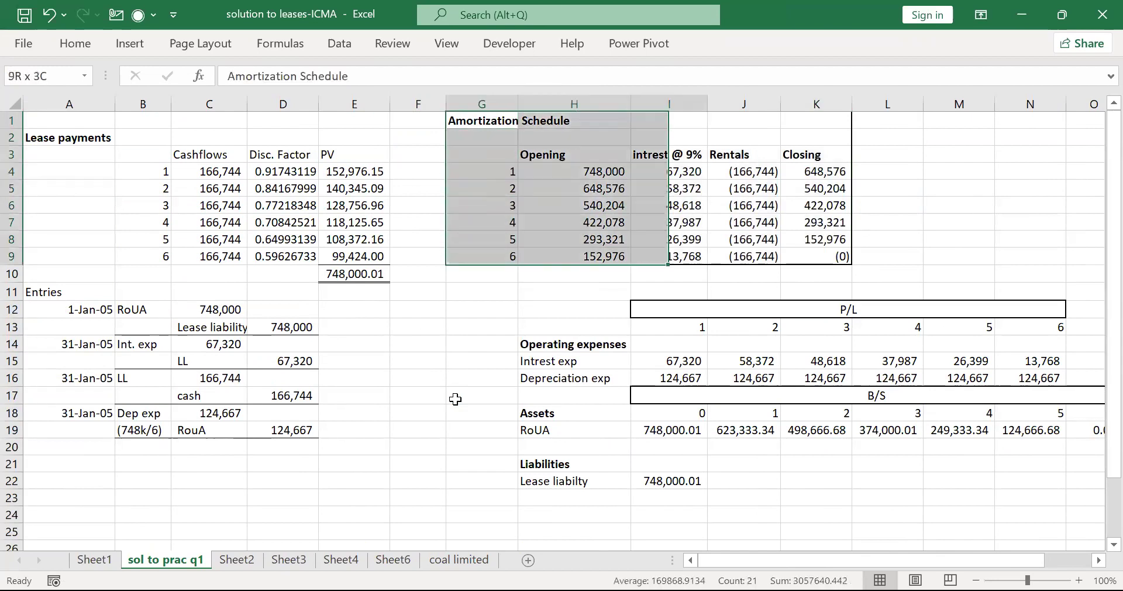
pyautogui.hotkey('ctrl', 'x')
pyautogui.press('Right')
pyautogui.hotkey('ctrl', 'v')
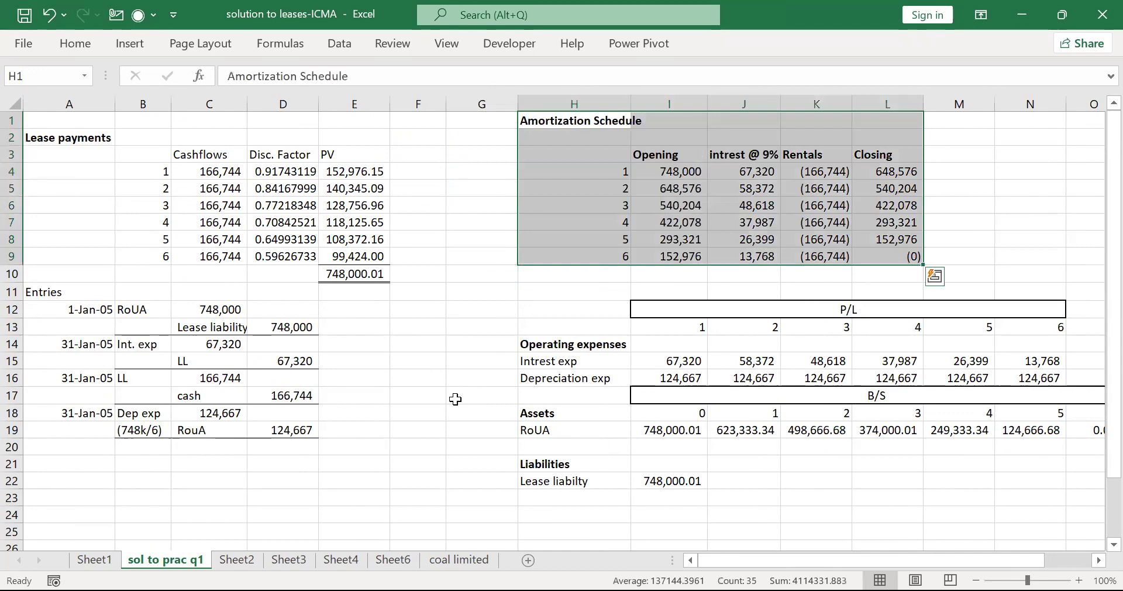
# Delete the two empty columns F and G between the lease payments and the amortization schedule.
pyautogui.press('Left')
pyautogui.press('Left')
pyautogui.hotkey('ctrl', 'space')
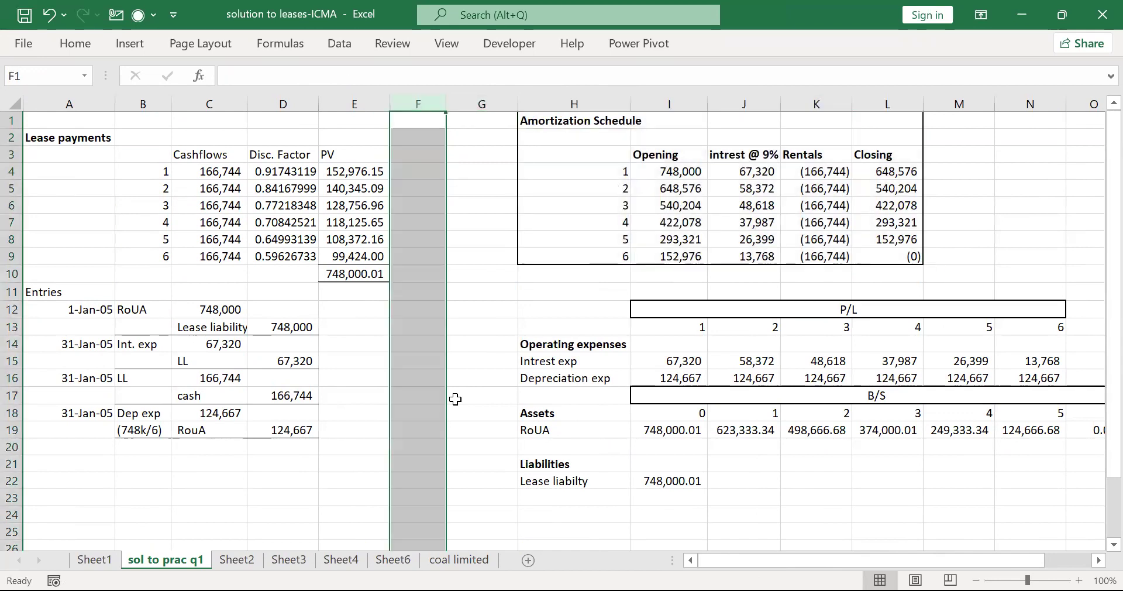
pyautogui.hotkey('ctrl', '-')
pyautogui.hotkey('ctrl', '-')
pyautogui.press('Down')
pyautogui.press('Down')
pyautogui.press('Down')
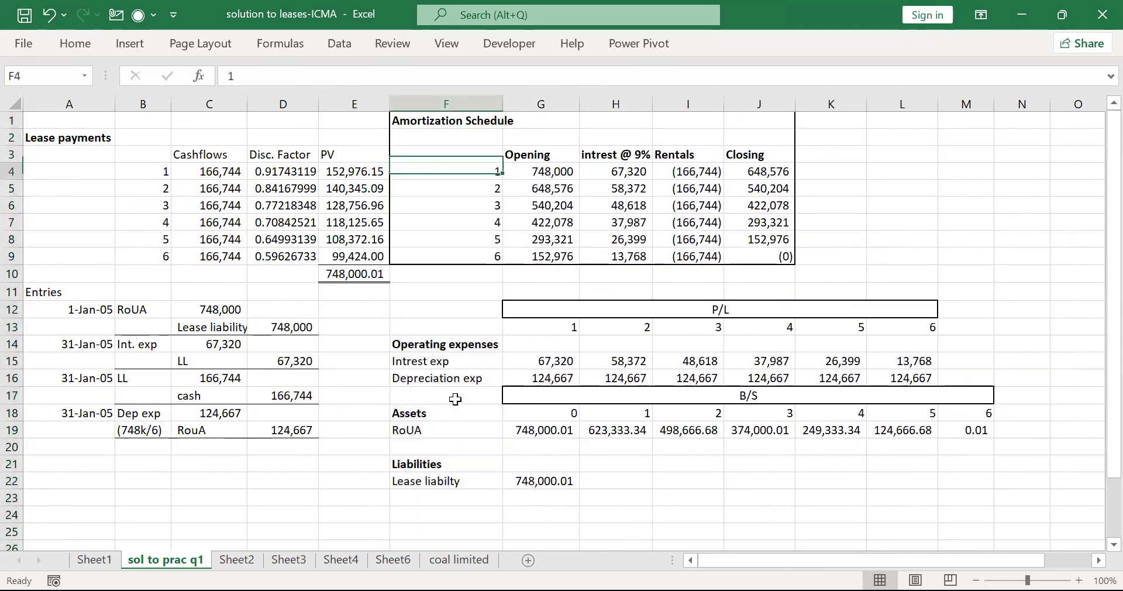
pyautogui.press('Down')
pyautogui.press('Down')
pyautogui.press('Down')
pyautogui.press('Down')
pyautogui.press('Down')
pyautogui.press('Down')
pyautogui.press('Down')
pyautogui.press('Down')
pyautogui.press('Down')
pyautogui.press('Down')
pyautogui.press('Down')
pyautogui.press('Down')
pyautogui.press('Left')
pyautogui.press('Left')
pyautogui.press('Left')
pyautogui.press('Left')
pyautogui.press('Left')
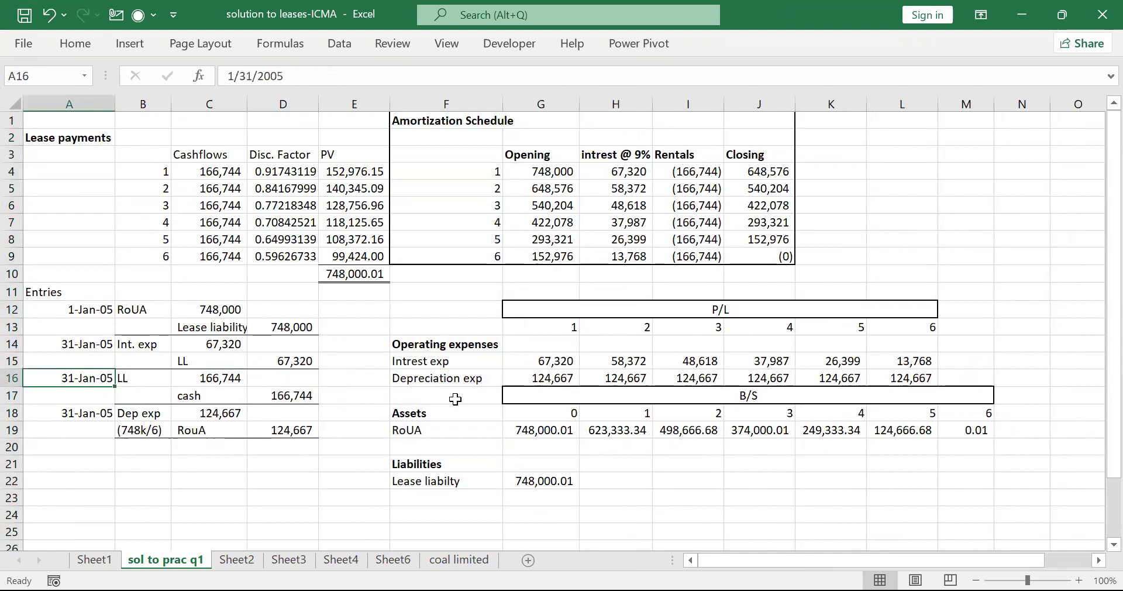
# Format the RoUA balances for periods 0 to 6 in G19:M19 with no decimals.
pyautogui.click(462, 428)
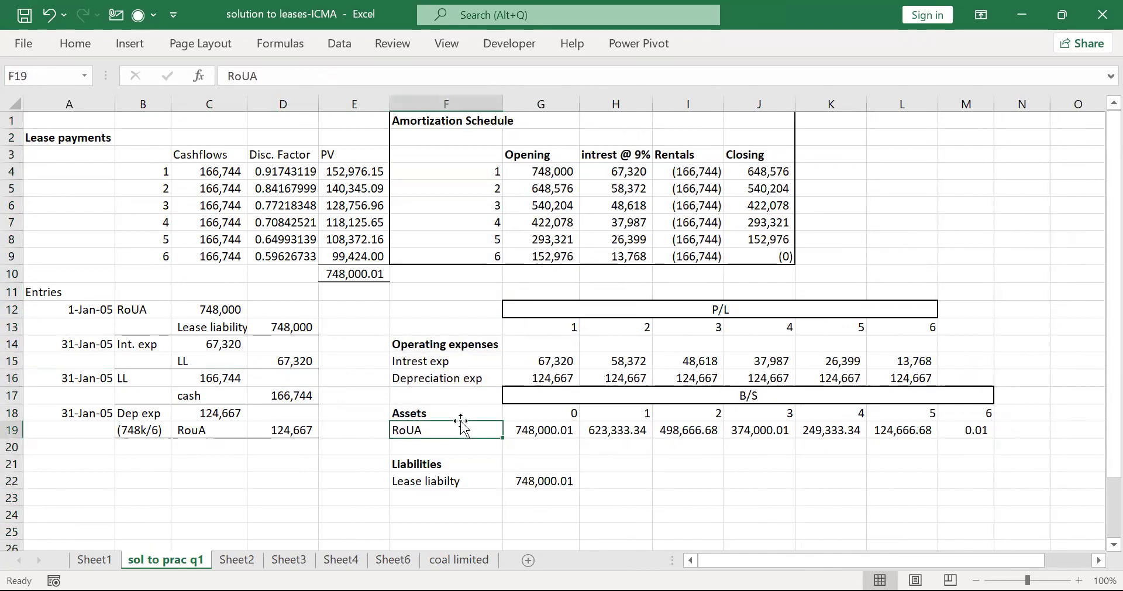
pyautogui.press('Up')
pyautogui.press('Right')
pyautogui.press('Down')
pyautogui.press('Down')
pyautogui.press('Right')
pyautogui.press('Left')
pyautogui.press('Down')
pyautogui.press('Up')
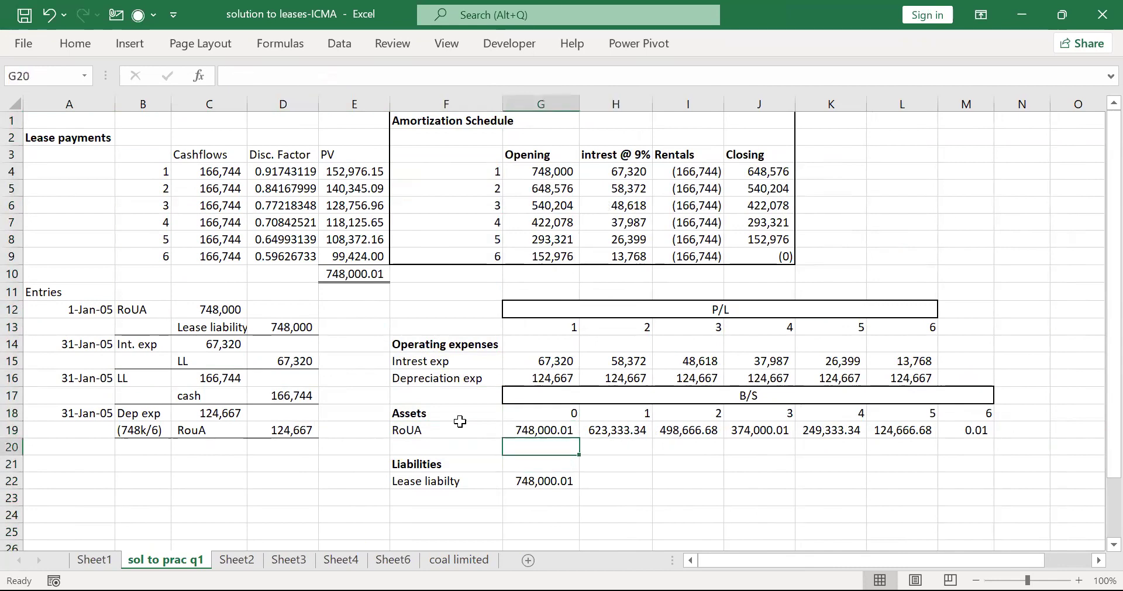
pyautogui.press('Up')
pyautogui.hotkey('shift', 'Right')
pyautogui.hotkey('shift', 'Right')
pyautogui.hotkey('shift', 'Right')
pyautogui.hotkey('shift', 'Right')
pyautogui.hotkey('shift', 'Right')
pyautogui.hotkey('shift', 'Right')
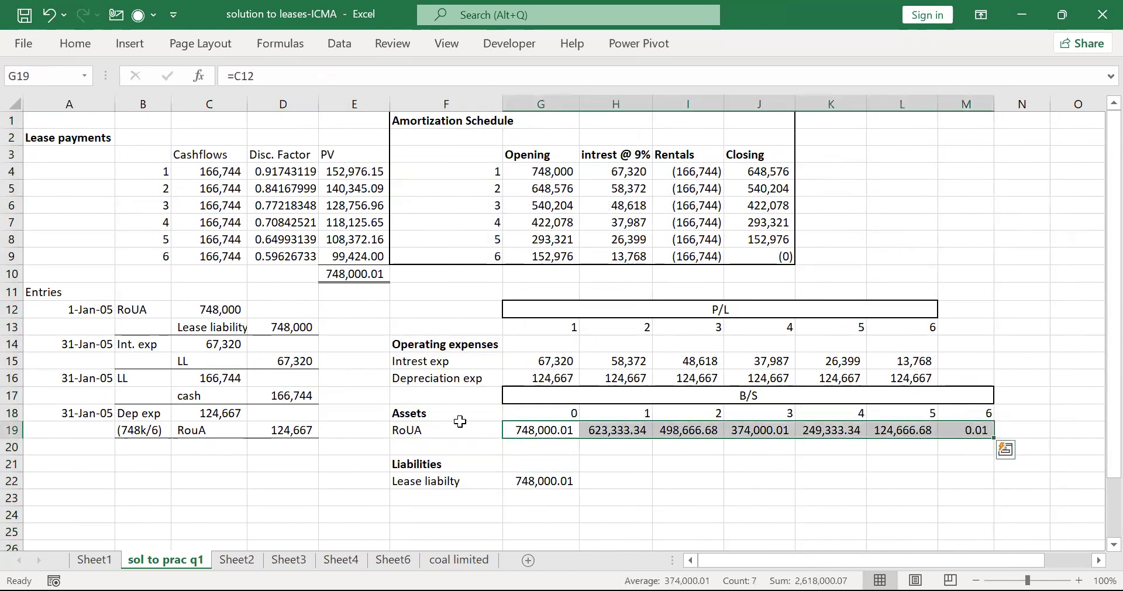
pyautogui.click(69, 48)
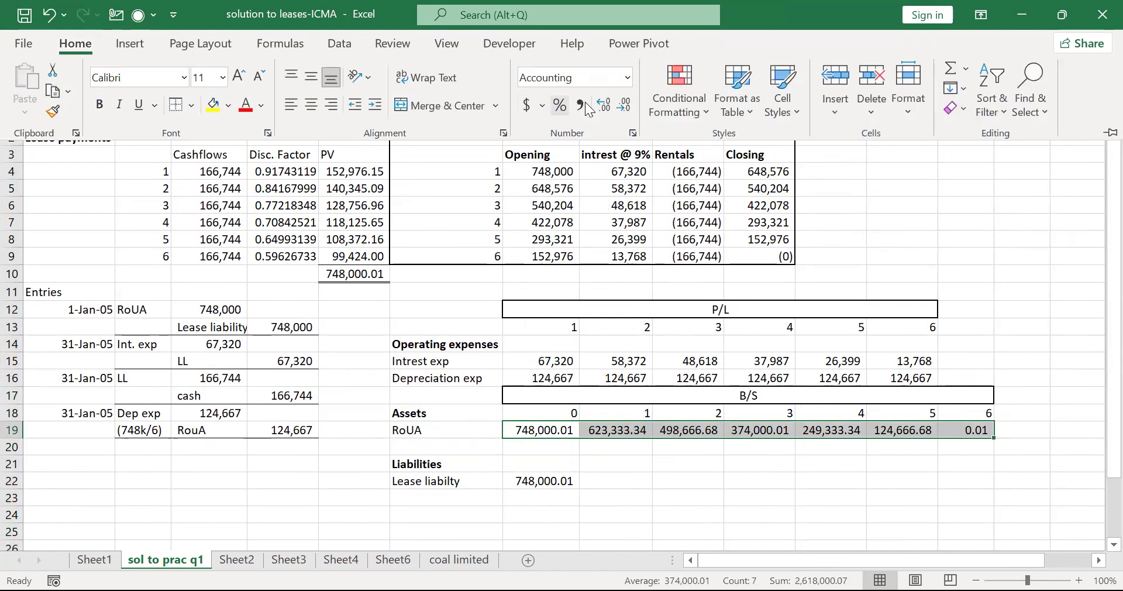
pyautogui.click(624, 105)
pyautogui.click(624, 106)
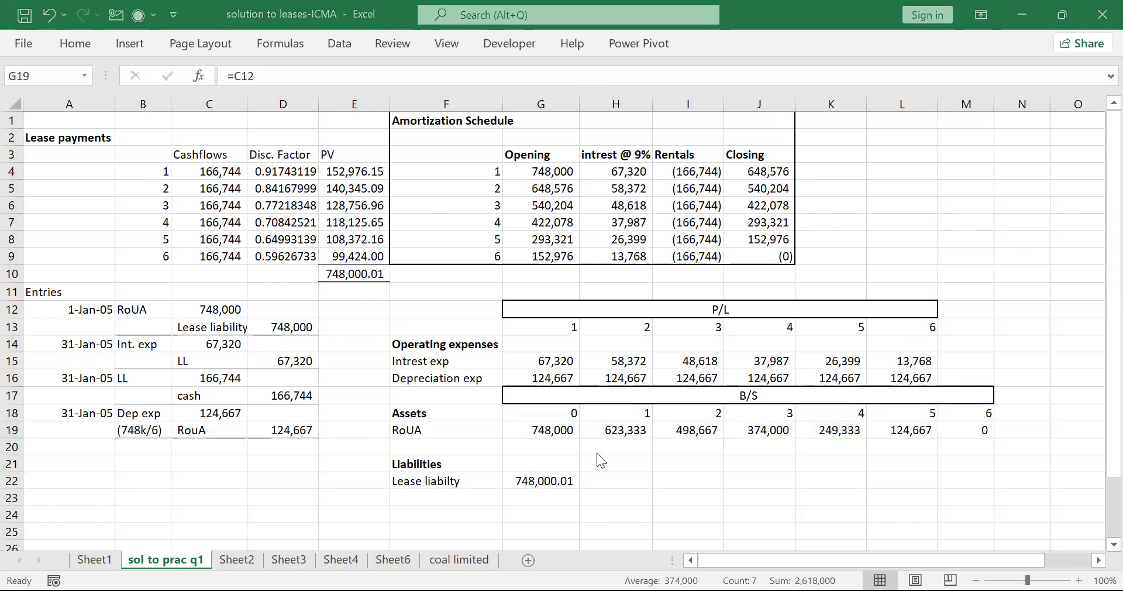
# Copy the closing balances J4:J9 of the amortization schedule and paste them as transposed values into the lease liability row from H22.
pyautogui.press('Up')
pyautogui.press('Up')
pyautogui.press('Up')
pyautogui.press('Up')
pyautogui.press('Up')
pyautogui.press('Up')
pyautogui.press('Up')
pyautogui.press('Up')
pyautogui.press('Up')
pyautogui.press('Up')
pyautogui.press('Up')
pyautogui.press('Up')
pyautogui.press('Up')
pyautogui.press('Right')
pyautogui.press('Right')
pyautogui.press('Right')
pyautogui.press('Up')
pyautogui.press('Up')
pyautogui.hotkey('shift', 'Down')
pyautogui.hotkey('shift', 'Down')
pyautogui.hotkey('shift', 'Down')
pyautogui.hotkey('shift', 'Down')
pyautogui.hotkey('shift', 'Down')
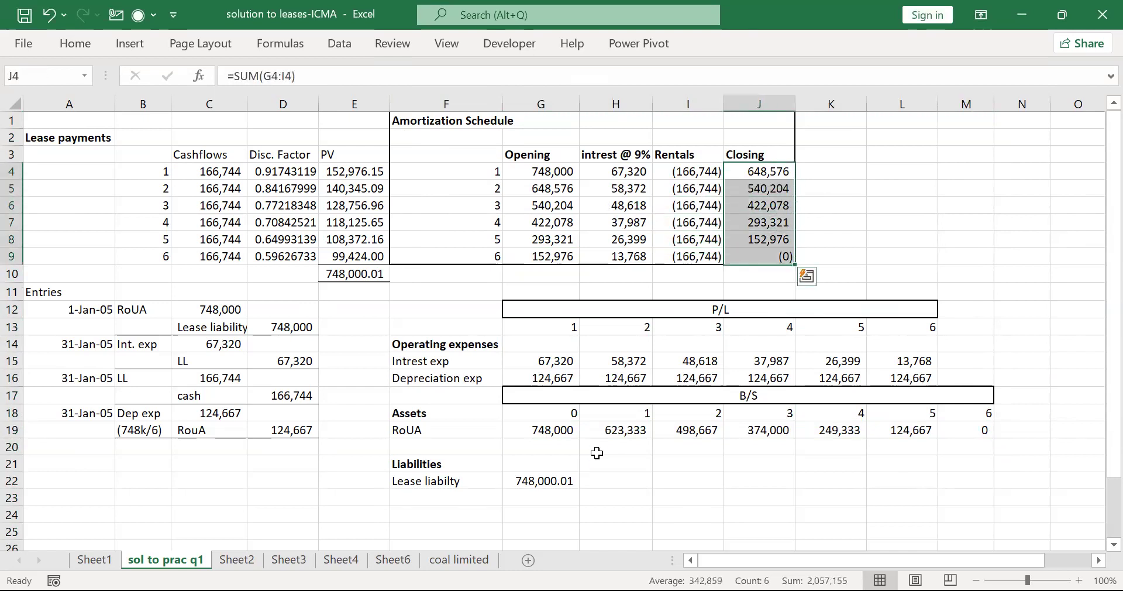
pyautogui.hotkey('ctrl', 'c')
pyautogui.press('Down')
pyautogui.press('Down')
pyautogui.press('Down')
pyautogui.press('Down')
pyautogui.press('Down')
pyautogui.press('Down')
pyautogui.press('Down')
pyautogui.press('Down')
pyautogui.press('Down')
pyautogui.press('Down')
pyautogui.press('Down')
pyautogui.press('Down')
pyautogui.press('Down')
pyautogui.press('Down')
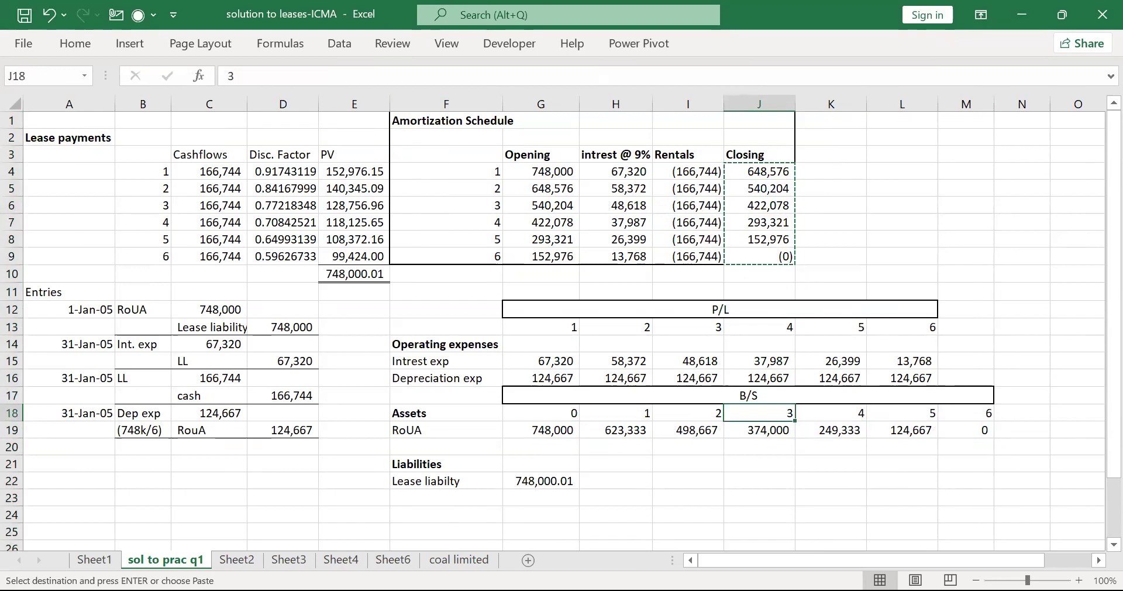
pyautogui.click(602, 483)
pyautogui.press('alt')
pyautogui.press('Escape')
pyautogui.hotkey('ctrl', 'alt', 'v')
pyautogui.press('v')
pyautogui.press('e')
pyautogui.press('Return')
# Format the lease liability balances in G22:M22 in comma style with no decimals.
pyautogui.press('Left')
pyautogui.press('Left')
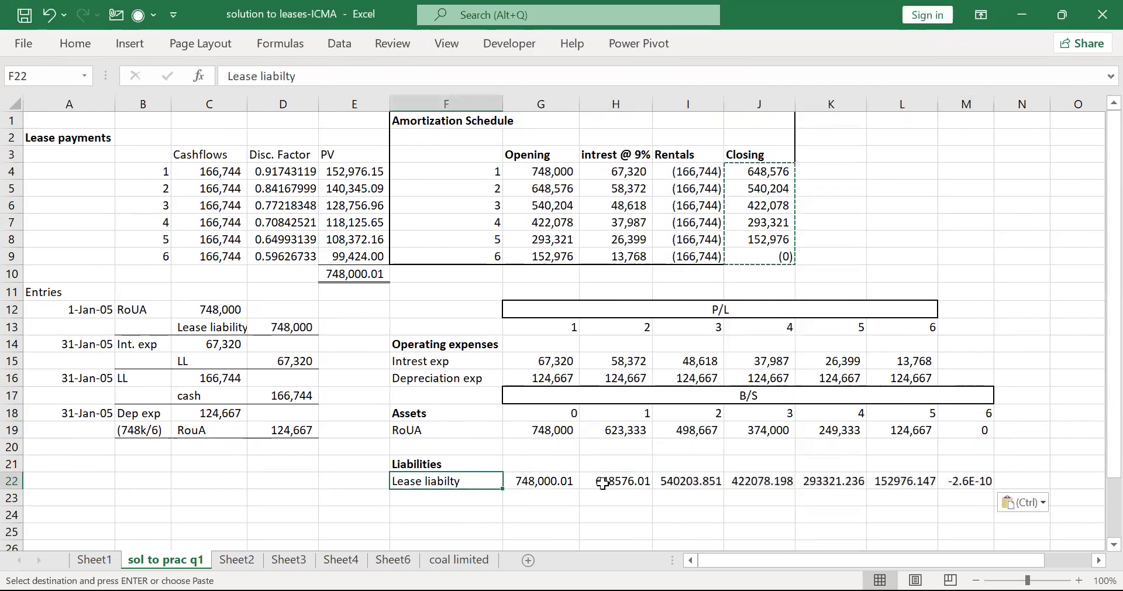
pyautogui.press('Right')
pyautogui.hotkey('shift', 'Right')
pyautogui.hotkey('shift', 'Right')
pyautogui.hotkey('shift', 'Right')
pyautogui.hotkey('shift', 'Right')
pyautogui.hotkey('shift', 'Right')
pyautogui.hotkey('shift', 'Right')
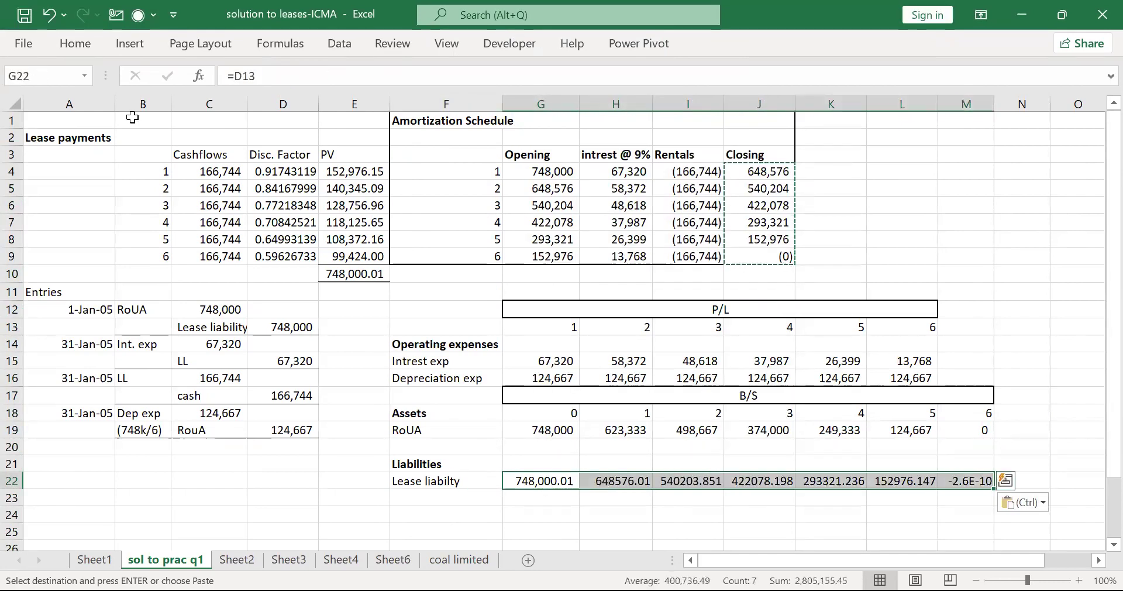
pyautogui.click(75, 43)
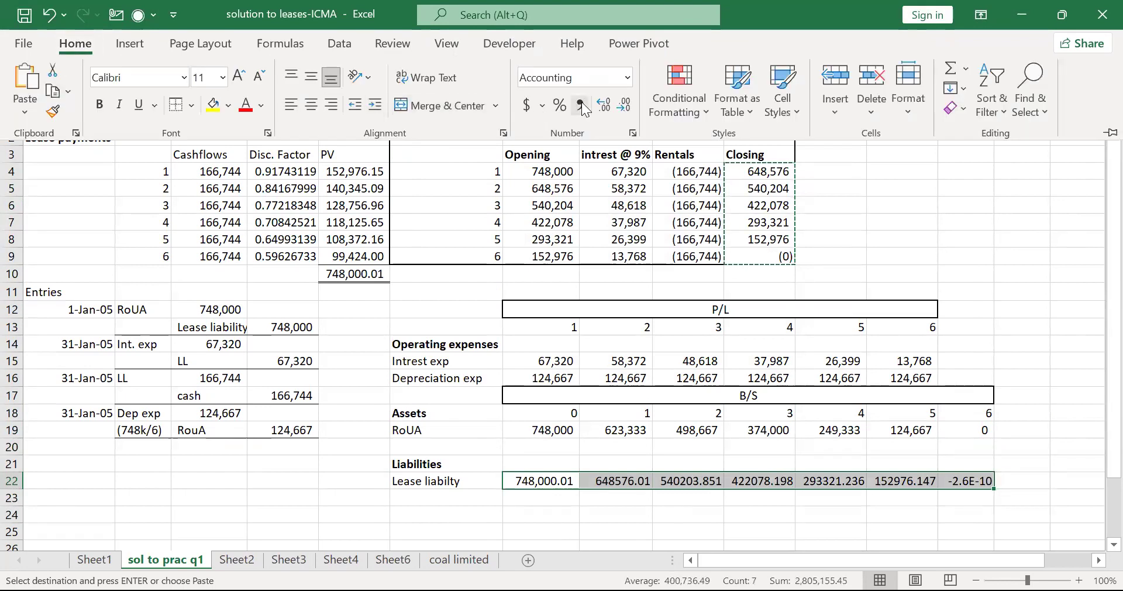
pyautogui.click(580, 105)
pyautogui.click(625, 105)
pyautogui.click(625, 106)
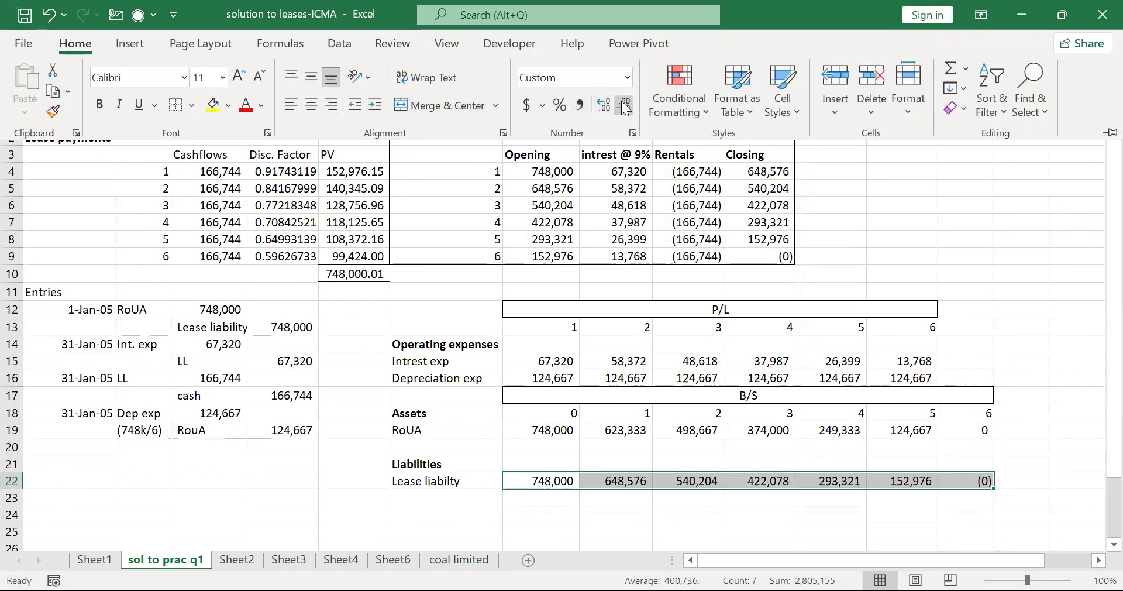
pyautogui.click(571, 458)
pyautogui.press('Left')
pyautogui.press('Left')
pyautogui.press('Left')
pyautogui.press('Left')
pyautogui.press('Left')
pyautogui.press('Left')
pyautogui.press('Up')
pyautogui.press('Up')
pyautogui.press('Up')
pyautogui.press('Up')
pyautogui.press('Up')
pyautogui.press('Up')
pyautogui.press('Up')
pyautogui.press('Up')
pyautogui.press('Up')
pyautogui.press('Up')
pyautogui.press('Up')
pyautogui.press('Up')
pyautogui.press('Up')
pyautogui.press('Up')
pyautogui.press('Up')
pyautogui.press('Up')
pyautogui.press('Up')
pyautogui.press('Up')
pyautogui.press('Up')
pyautogui.press('Up')
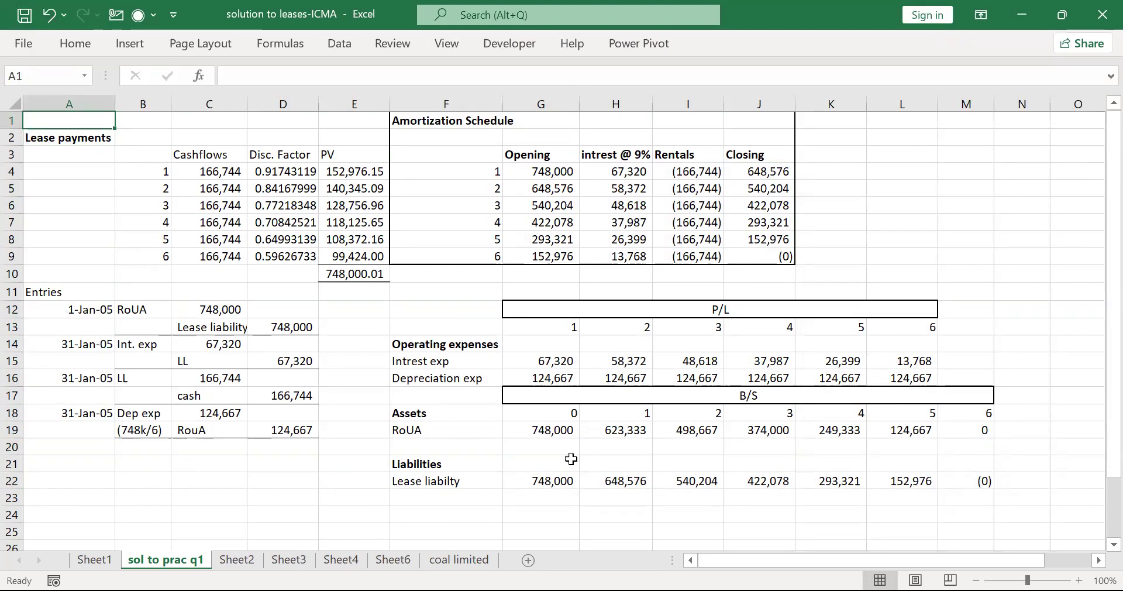
# Make the P/L heading in G12 and the B/S heading in G17 bold, and apply an outline border to the B/S heading.
pyautogui.press('Down')
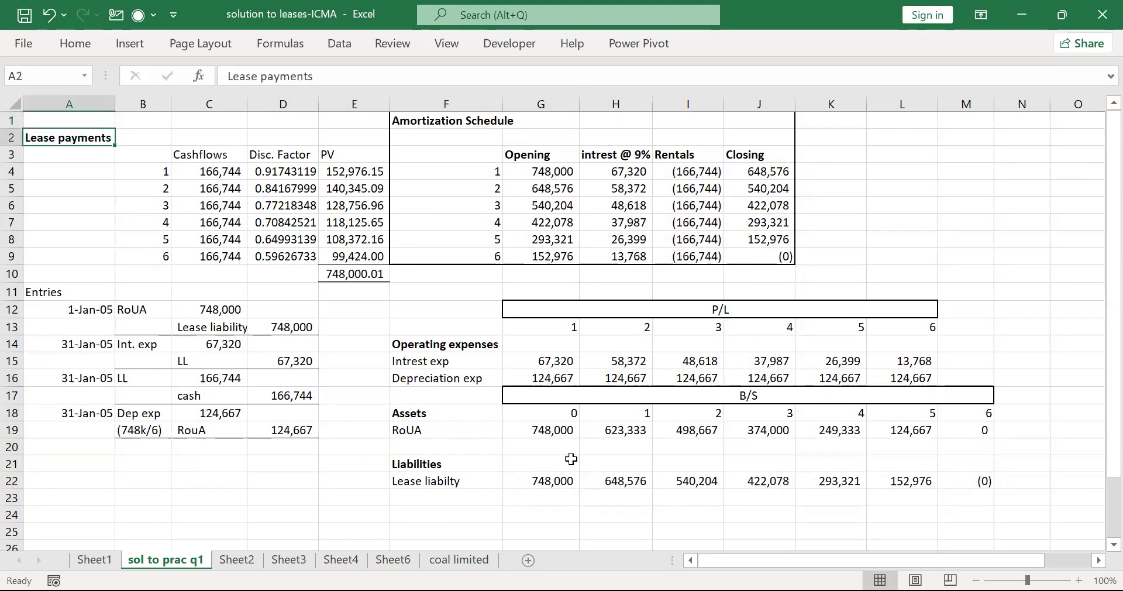
pyautogui.press('Down')
pyautogui.press('Down')
pyautogui.press('Down')
pyautogui.press('Down')
pyautogui.press('Down')
pyautogui.press('Down')
pyautogui.press('Down')
pyautogui.press('Down')
pyautogui.press('Down')
pyautogui.press('Right')
pyautogui.press('Right')
pyautogui.press('Right')
pyautogui.press('Right')
pyautogui.press('Right')
pyautogui.press('Down')
pyautogui.press('Down')
pyautogui.press('Right')
pyautogui.press('Up')
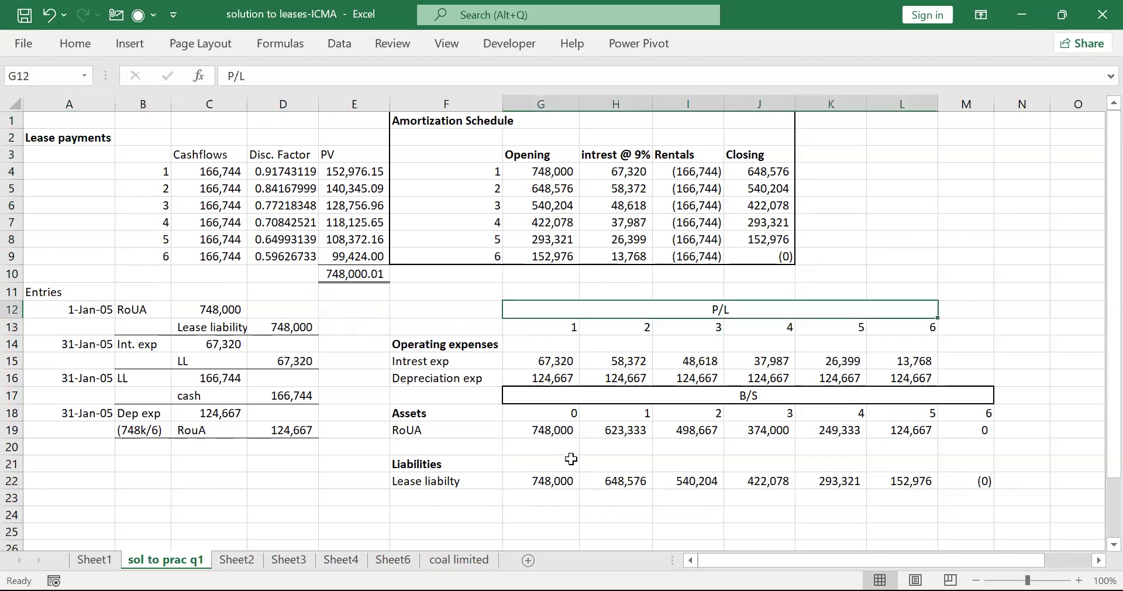
pyautogui.hotkey('ctrl', 'b')
pyautogui.press('Down')
pyautogui.press('Down')
pyautogui.press('Down')
pyautogui.press('Down')
pyautogui.press('Down')
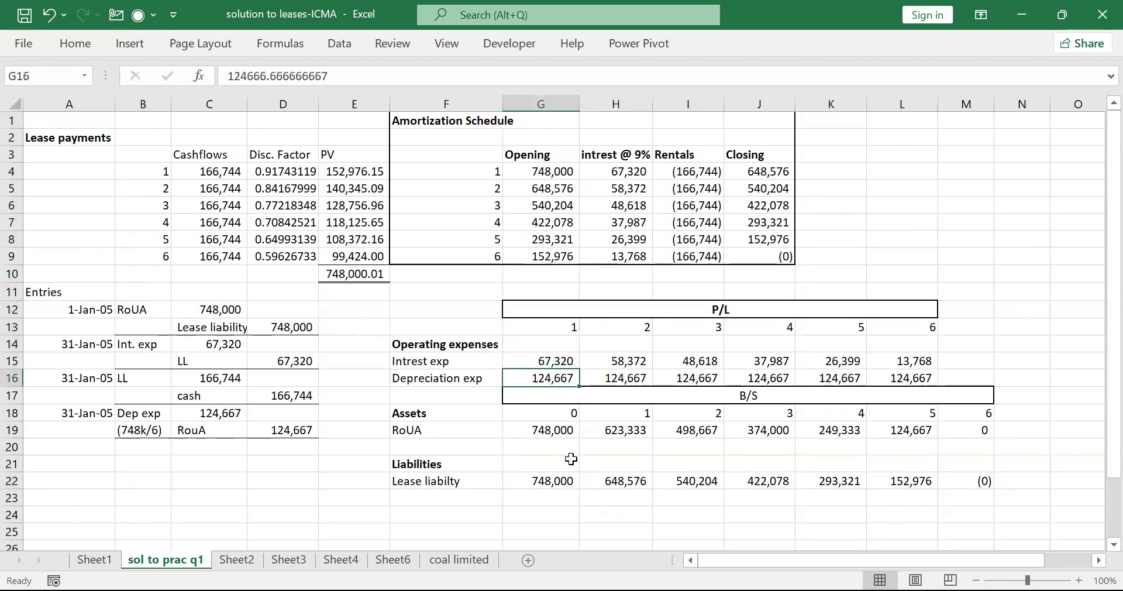
pyautogui.hotkey('ctrl', 'b')
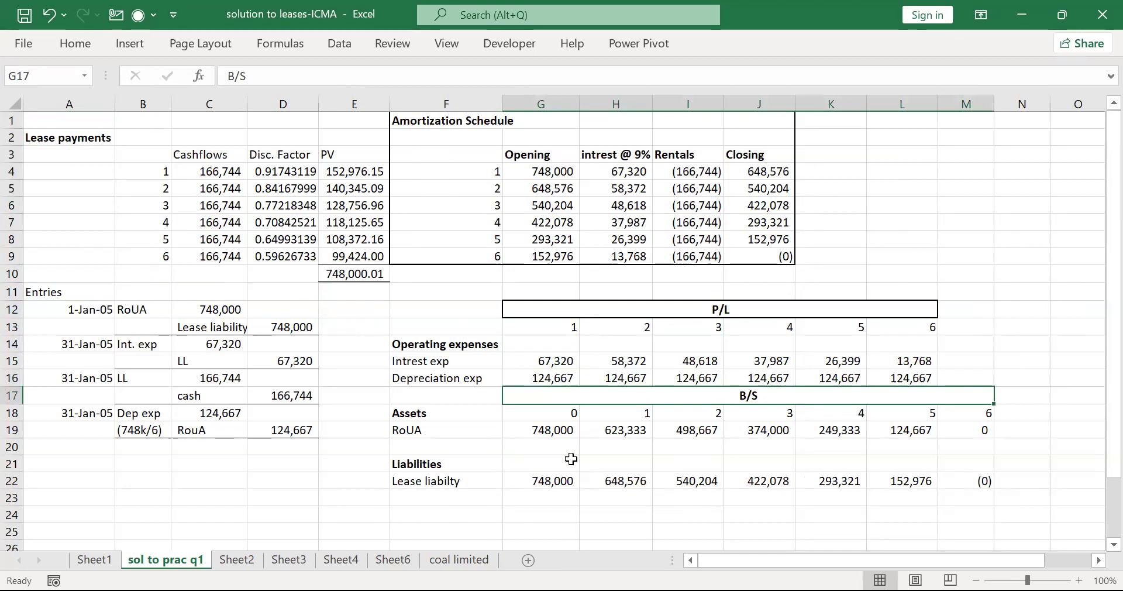
pyautogui.hotkey('ctrl', 'shift', '7')
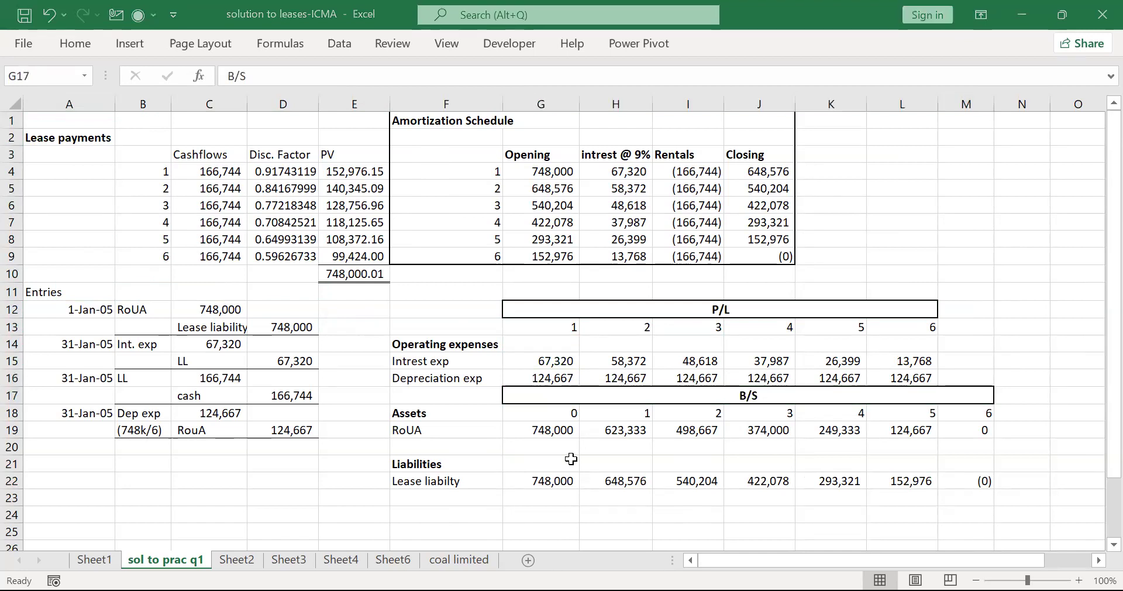
# Total the interest expense row in M15 with =SUM(G15:L15) and the depreciation row in M16 with =SUM(G16:L16).
pyautogui.click(586, 495)
pyautogui.press('Left')
pyautogui.press('Home')
pyautogui.press('Up')
pyautogui.press('Up')
pyautogui.press('Up')
pyautogui.press('Up')
pyautogui.press('Up')
pyautogui.press('Up')
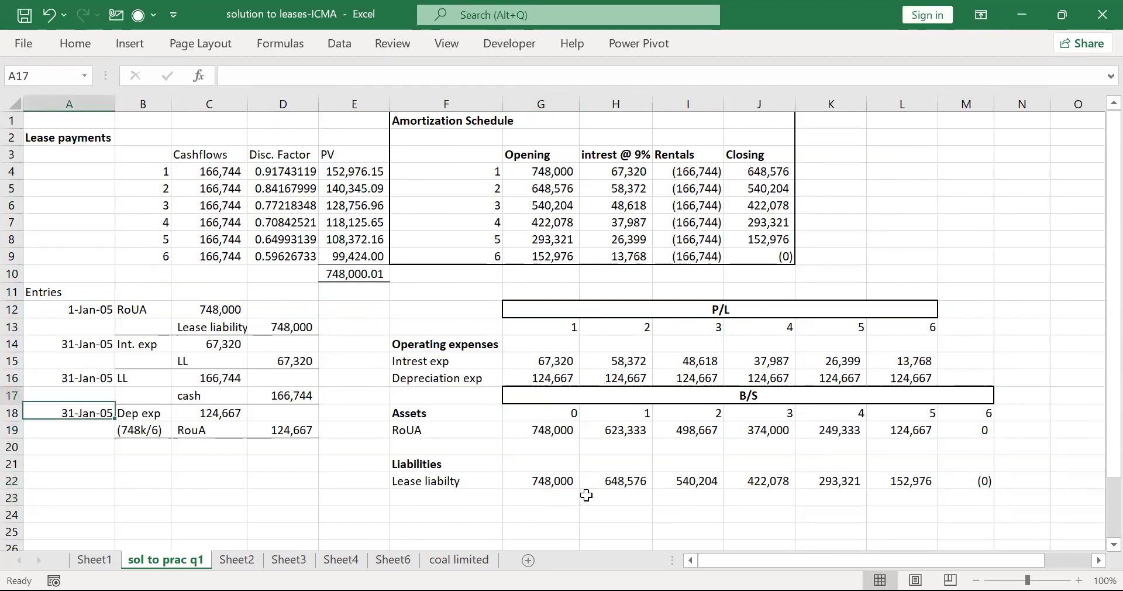
pyautogui.press('Up')
pyautogui.press('Right')
pyautogui.press('Up')
pyautogui.press('Right')
pyautogui.press('Right')
pyautogui.press('Right')
pyautogui.press('Right')
pyautogui.press('Right')
pyautogui.press('Right')
pyautogui.press('Right')
pyautogui.press('Right')
pyautogui.press('Right')
pyautogui.press('Right')
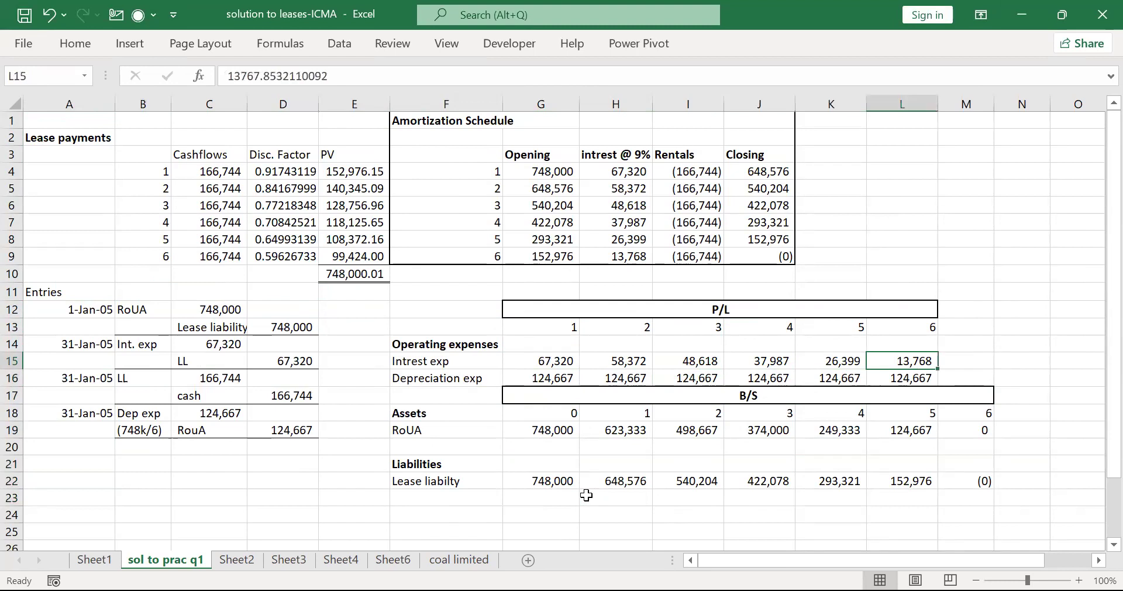
pyautogui.press('Right')
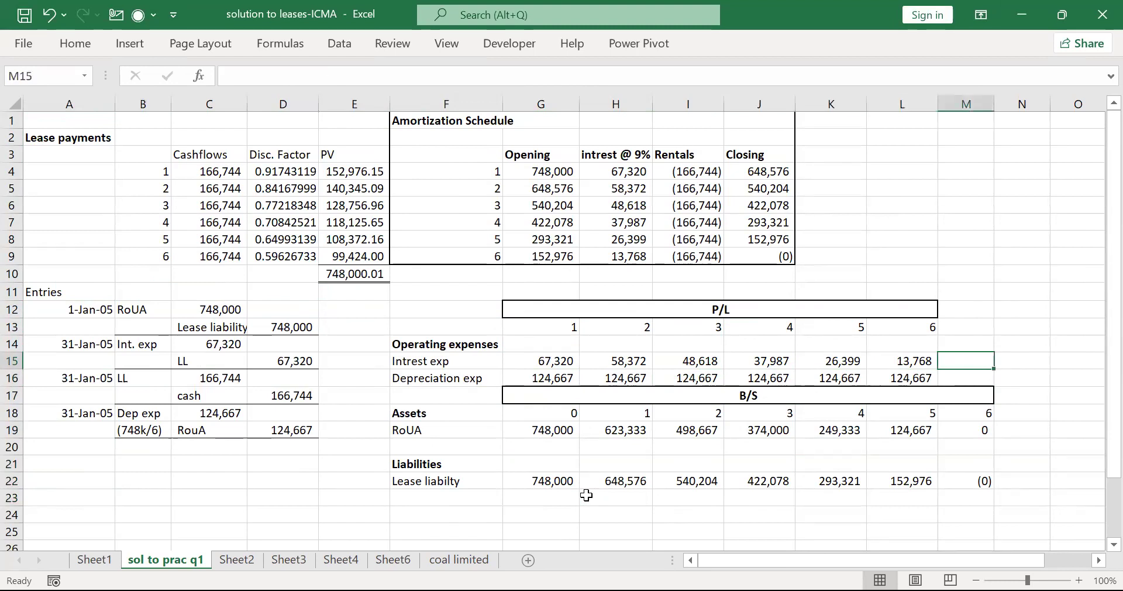
pyautogui.hotkey('alt', '=')
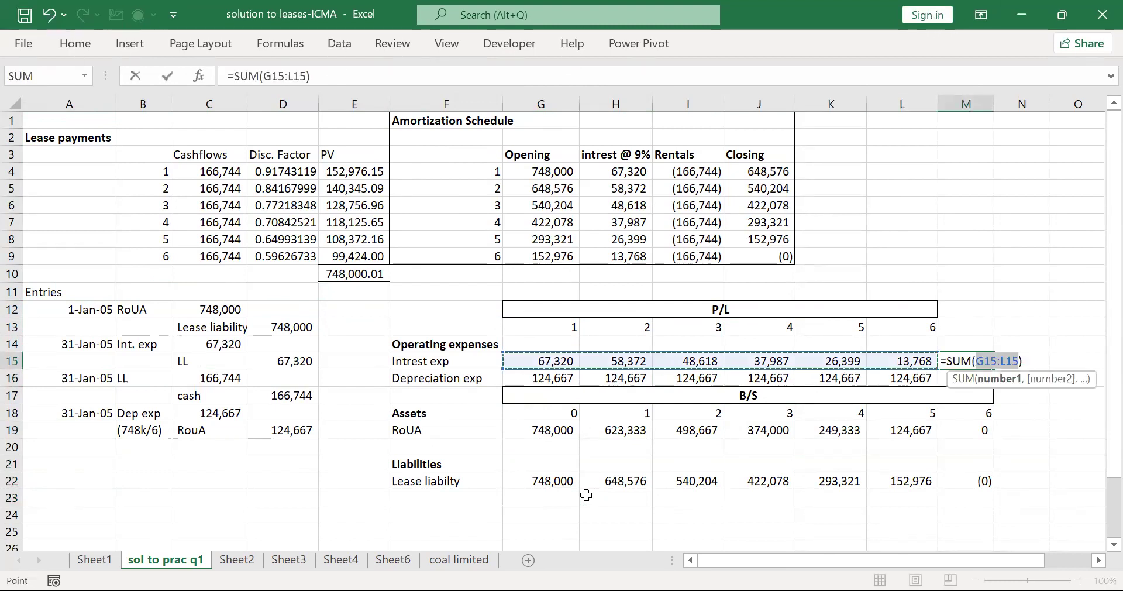
pyautogui.press('Return')
pyautogui.hotkey('alt', '=')
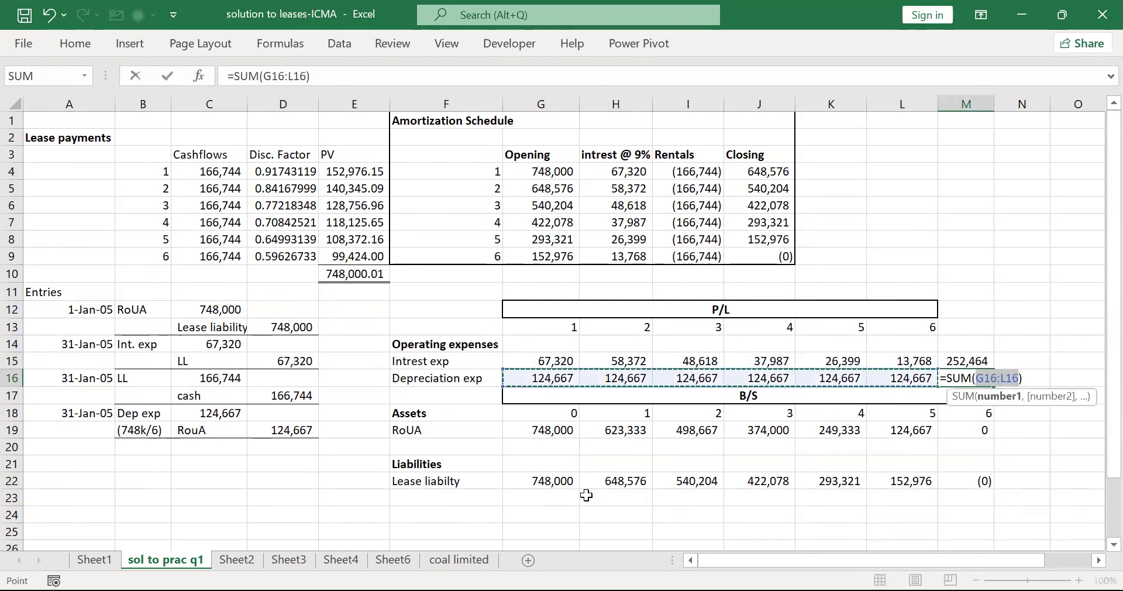
pyautogui.hotkey('ctrl', 'Return')
pyautogui.hotkey('shift', 'Up')
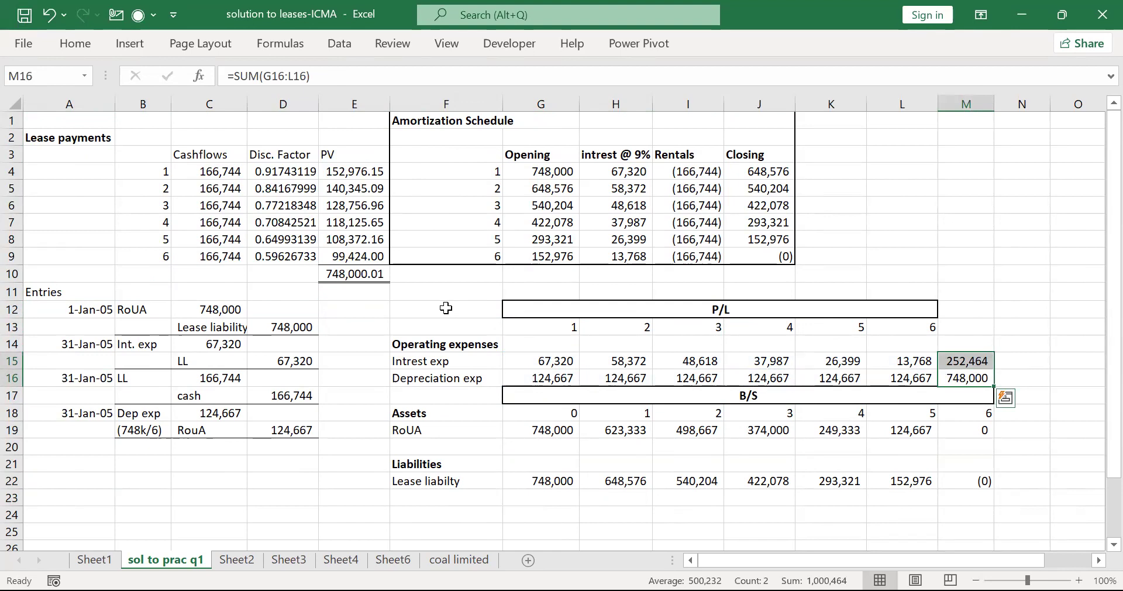
# Total the lease cashflows in C10 with =SUM(C4:C9).
pyautogui.click(239, 269)
pyautogui.doubleClick(239, 270)
pyautogui.hotkey('alt', '=')
pyautogui.hotkey('ctrl', 'Return')
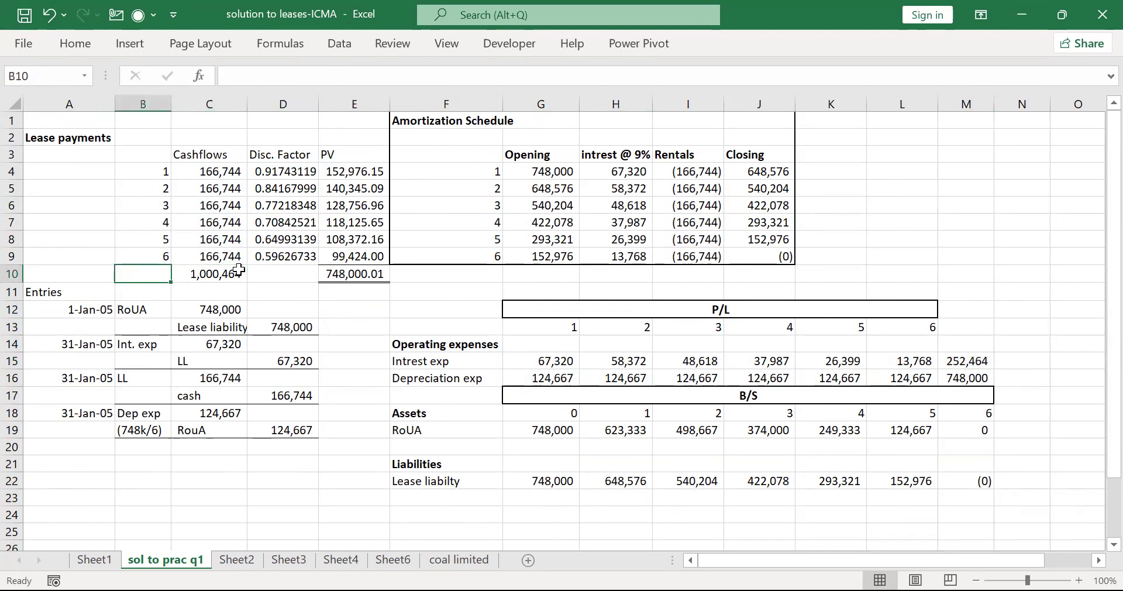
pyautogui.press('Right')
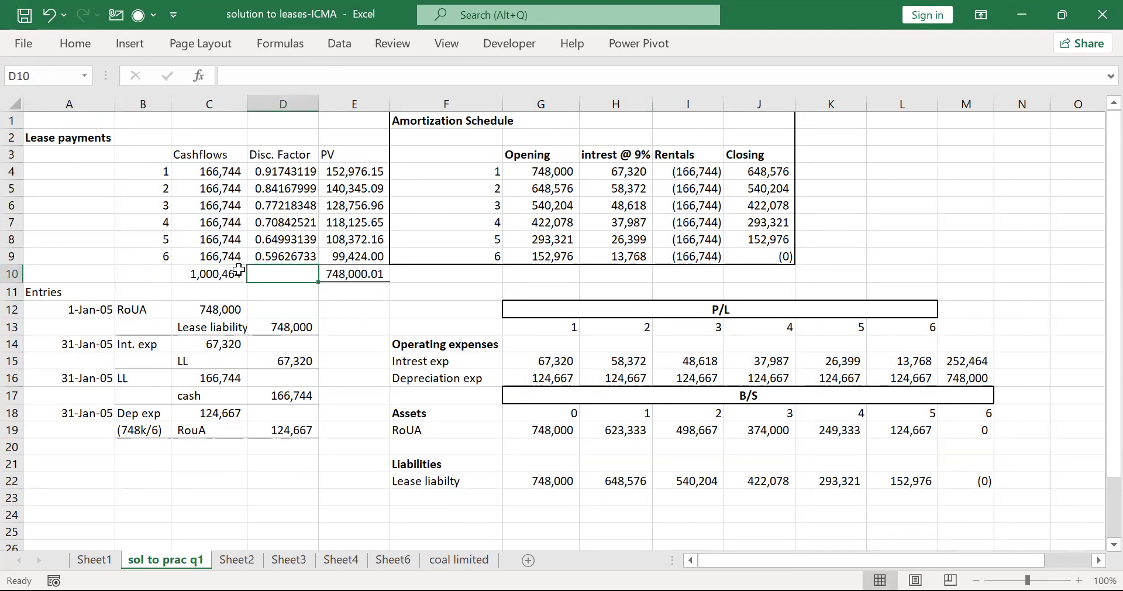
# Give the cashflow total in C10 a top and double bottom border.
pyautogui.click(238, 270)
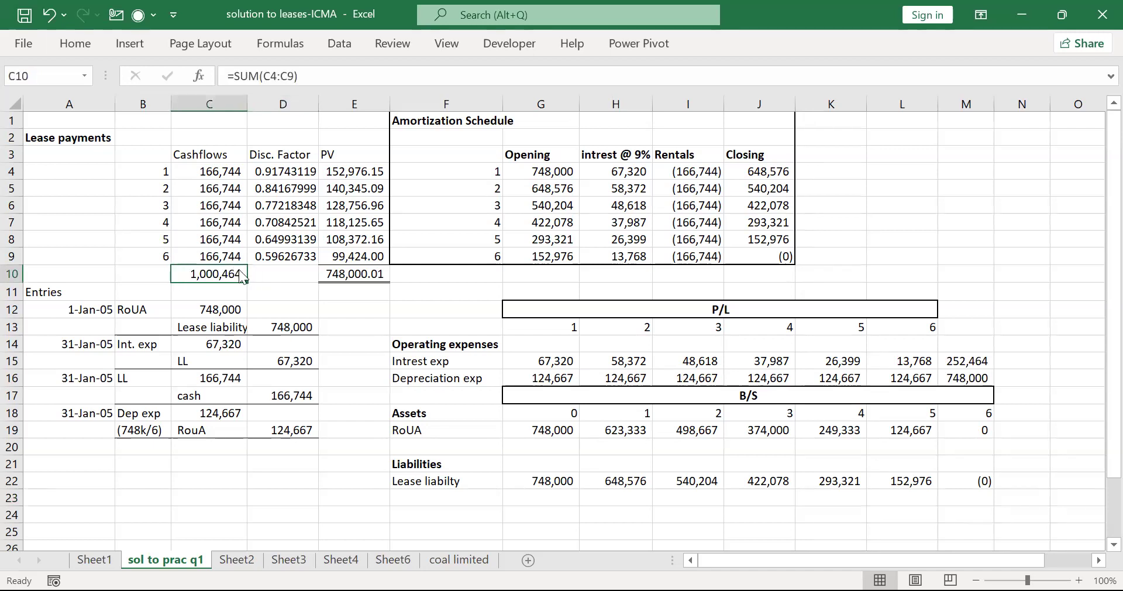
pyautogui.press('alt')
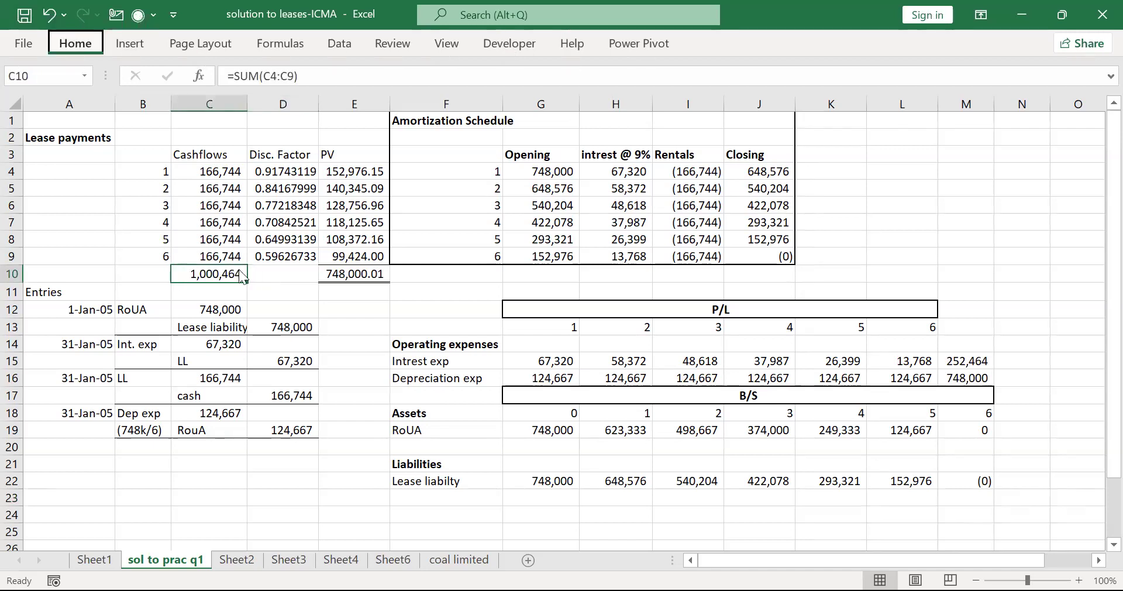
pyautogui.press('Right')
pyautogui.press('Right')
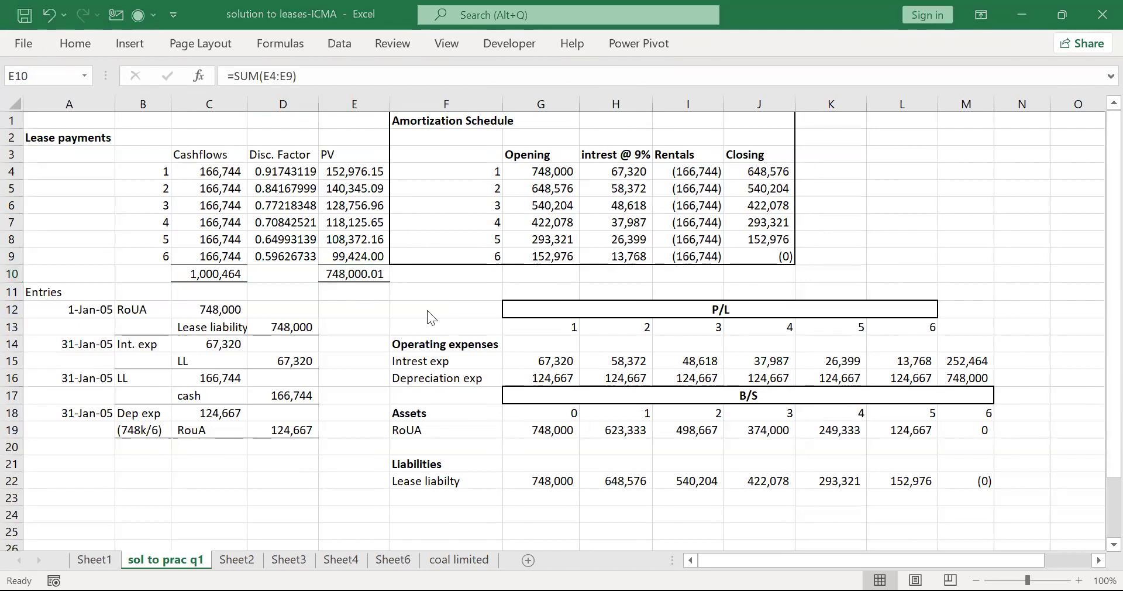
# Switch to Foxit Reader to check the requirements of Question-1 in the IFRS 16 questions PDF, and return to the Excel workbook.
pyautogui.hotkey('alt', 'Tab')
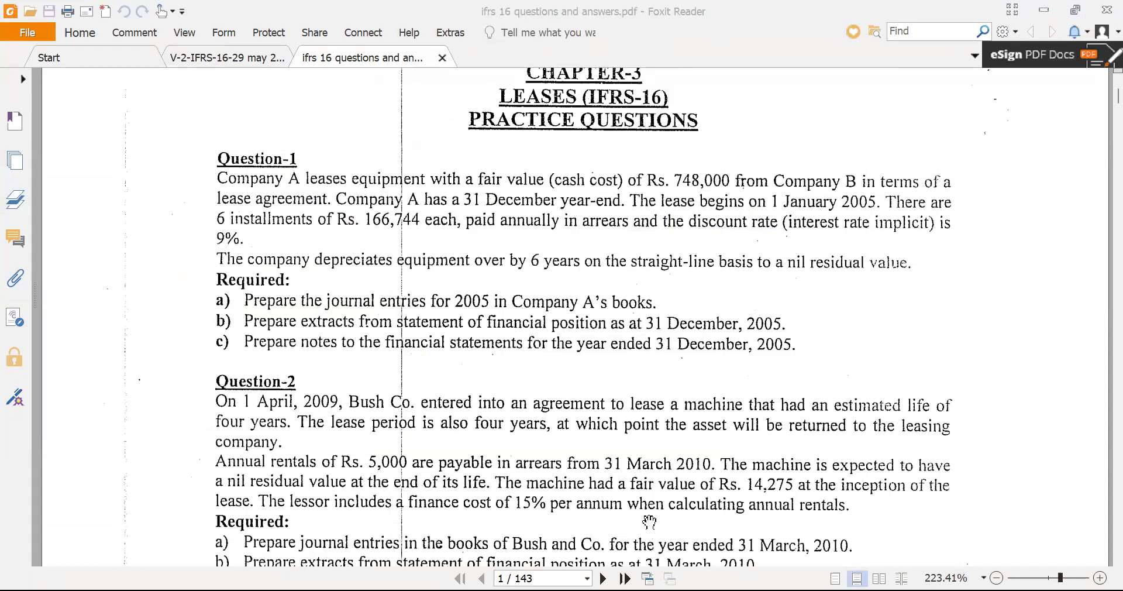
pyautogui.hotkey('alt', 'Tab')
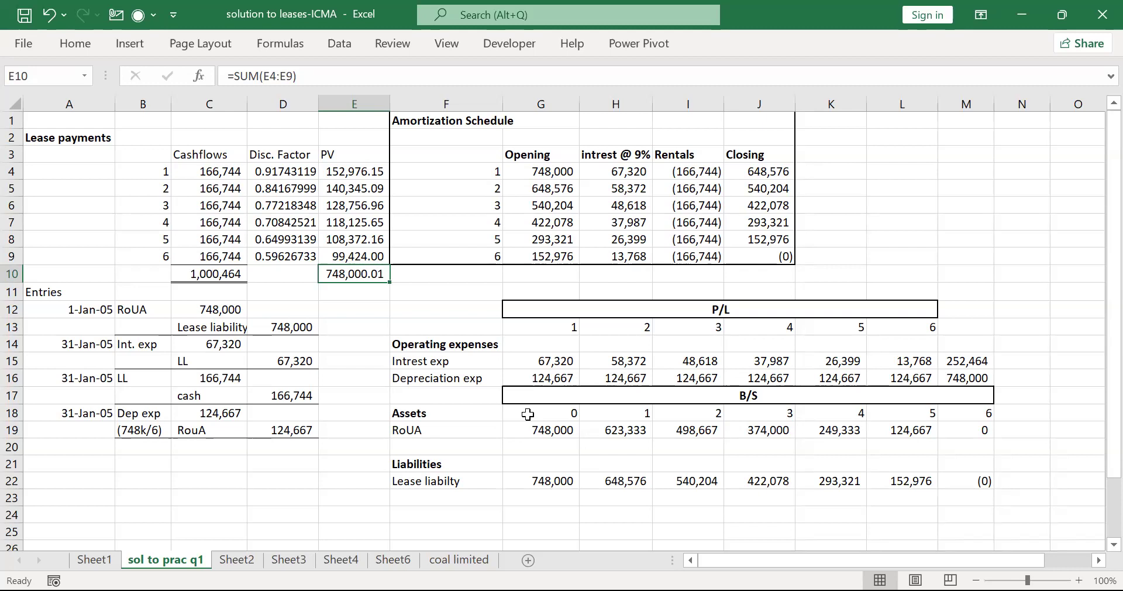
# Highlight the depreciation expense values and their total in G16:M16 with a yellow fill.
pyautogui.click(536, 377)
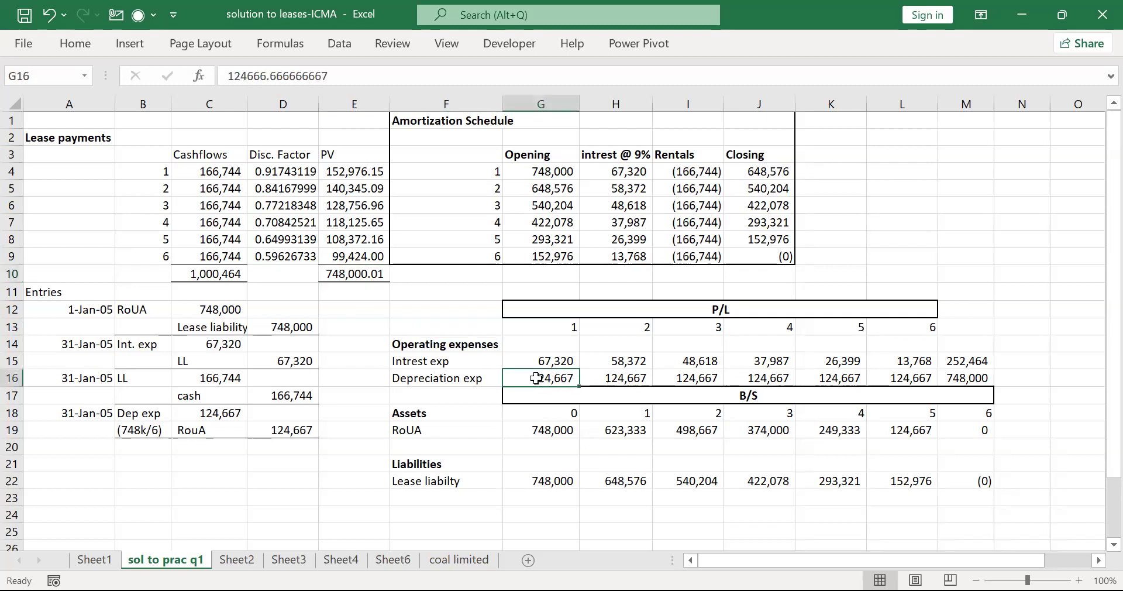
pyautogui.hotkey('shift', 'Right')
pyautogui.hotkey('shift', 'Right')
pyautogui.hotkey('shift', 'Right')
pyautogui.hotkey('shift', 'Right')
pyautogui.hotkey('shift', 'Right')
pyautogui.hotkey('shift', 'Right')
pyautogui.press('alt')
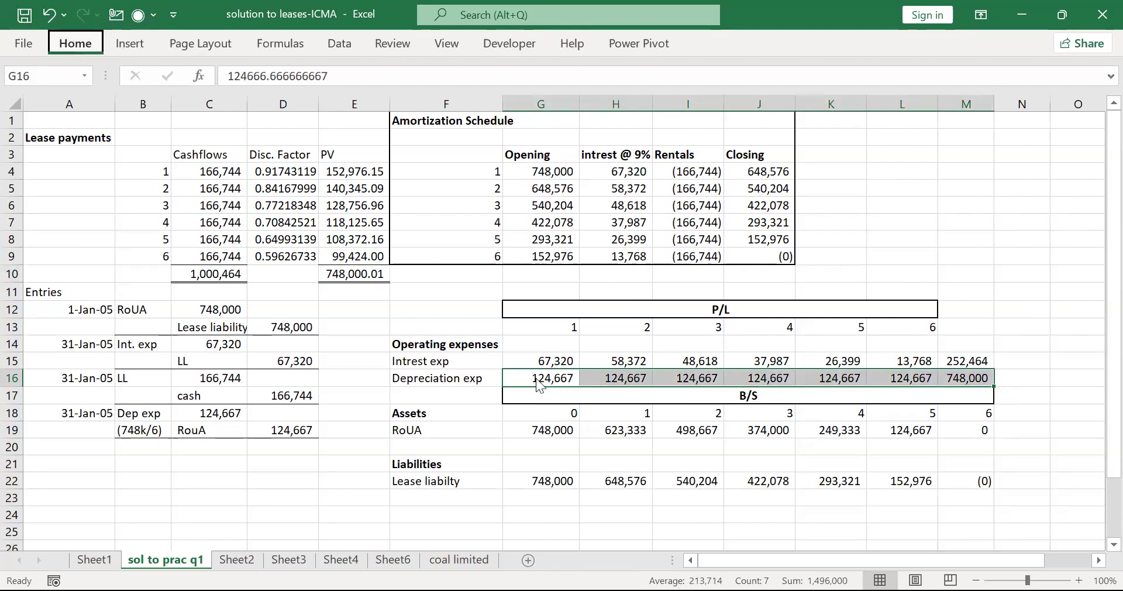
pyautogui.press('h')
pyautogui.press('h')
pyautogui.press('Up')
pyautogui.press('Left')
pyautogui.press('Left')
pyautogui.press('Down')
pyautogui.press('Left')
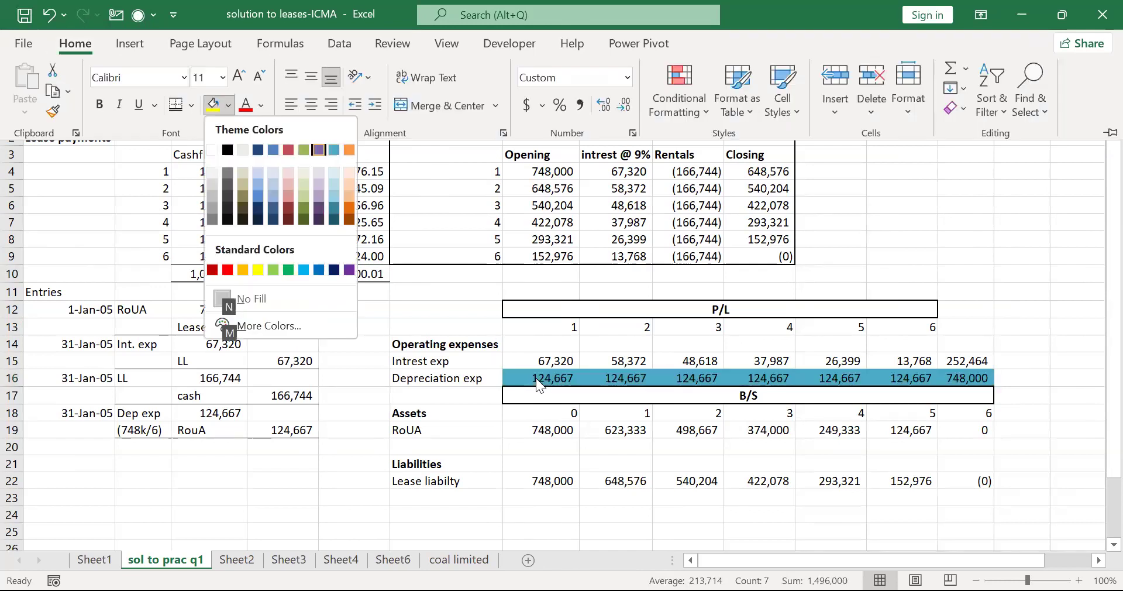
pyautogui.press('Left')
pyautogui.press('Return')
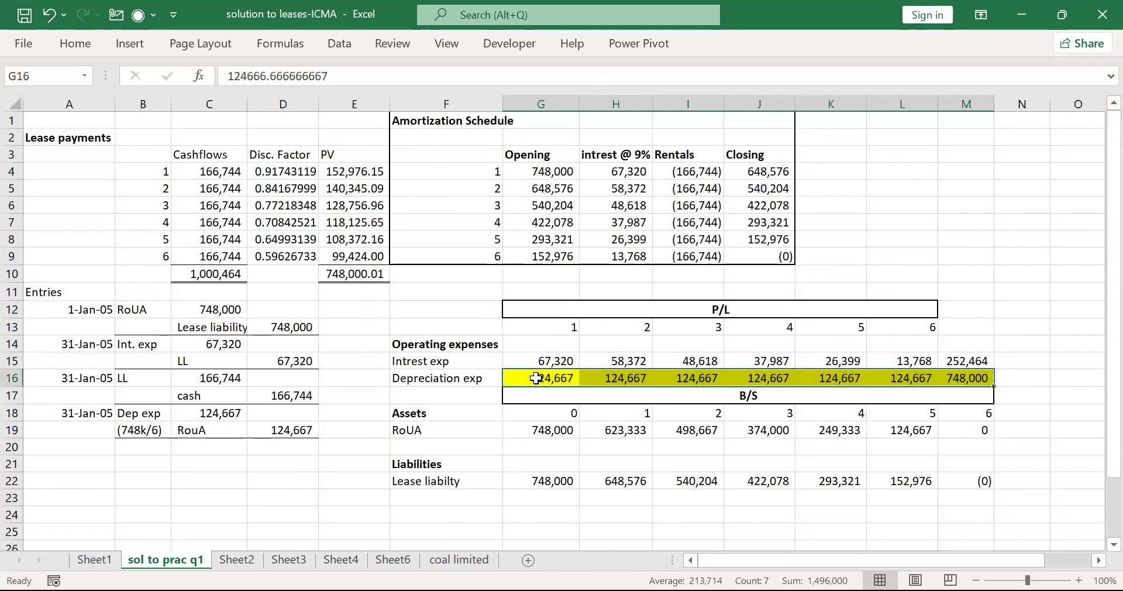
# Fill the lease cashflows total in C10 with light purple.
pyautogui.press('Left')
pyautogui.press('Left')
pyautogui.press('Left')
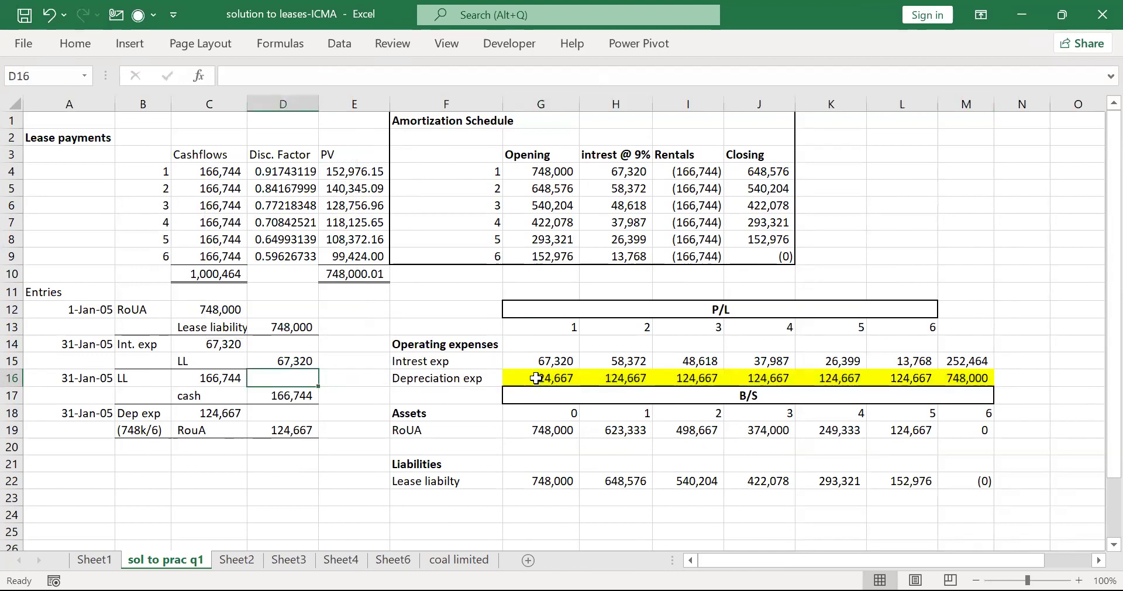
pyautogui.press('Up')
pyautogui.press('Up')
pyautogui.press('Up')
pyautogui.press('Up')
pyautogui.press('Up')
pyautogui.press('Up')
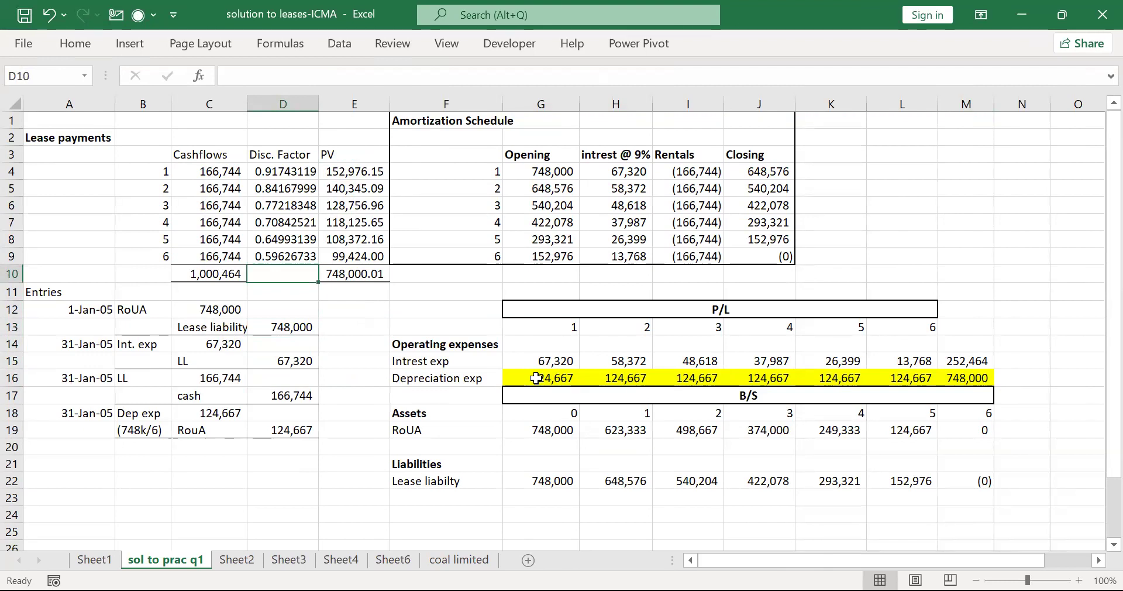
pyautogui.press('Right')
pyautogui.press('Left')
pyautogui.press('Left')
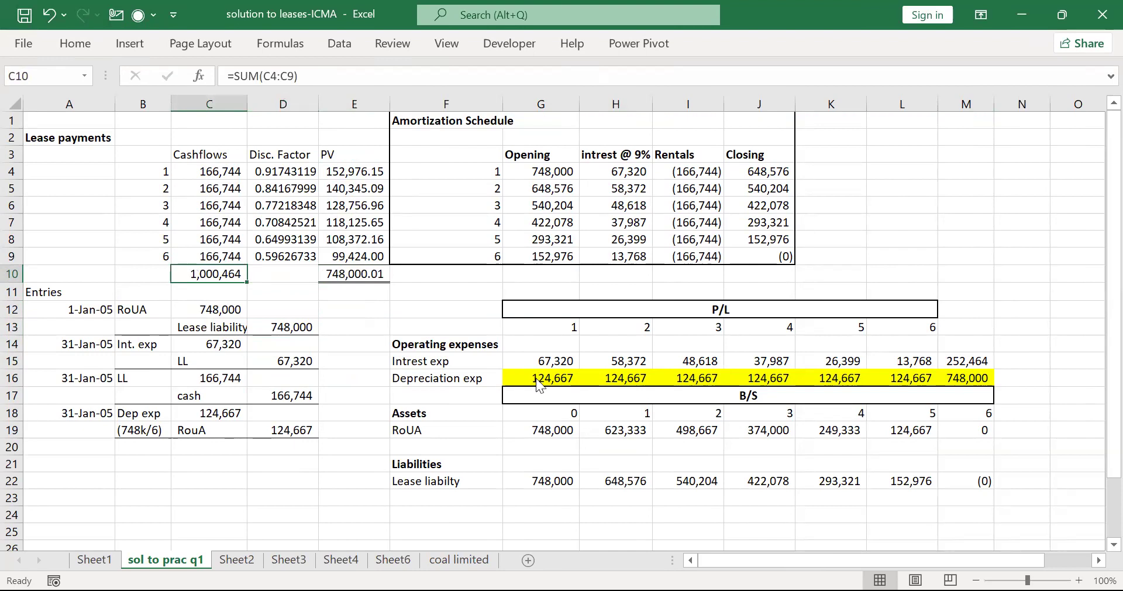
pyautogui.hotkey('alt', 'h')
pyautogui.press('h')
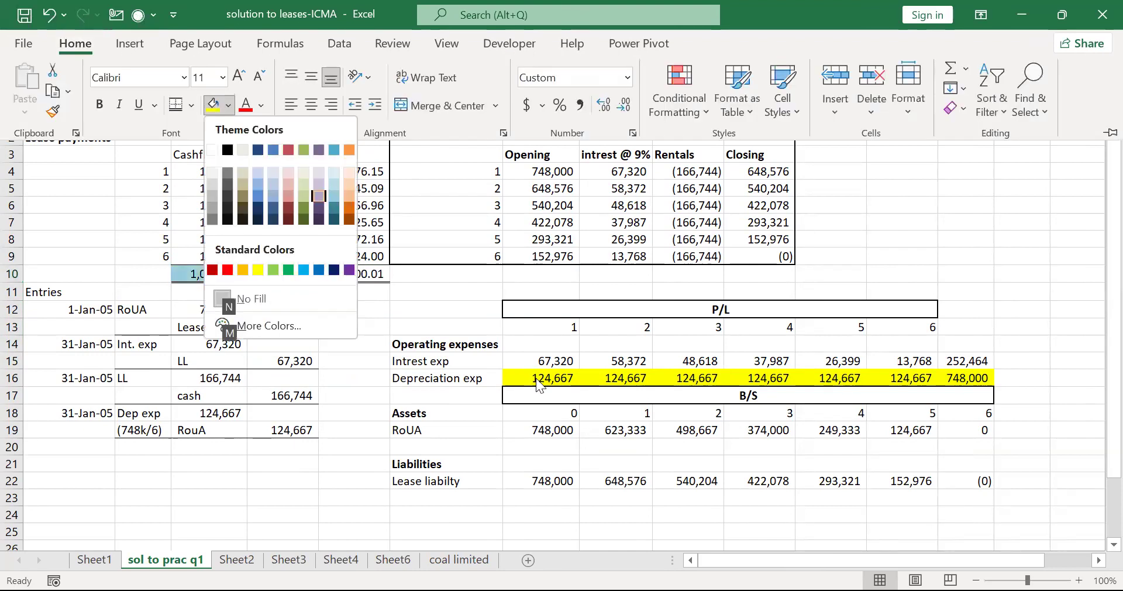
pyautogui.press('Return')
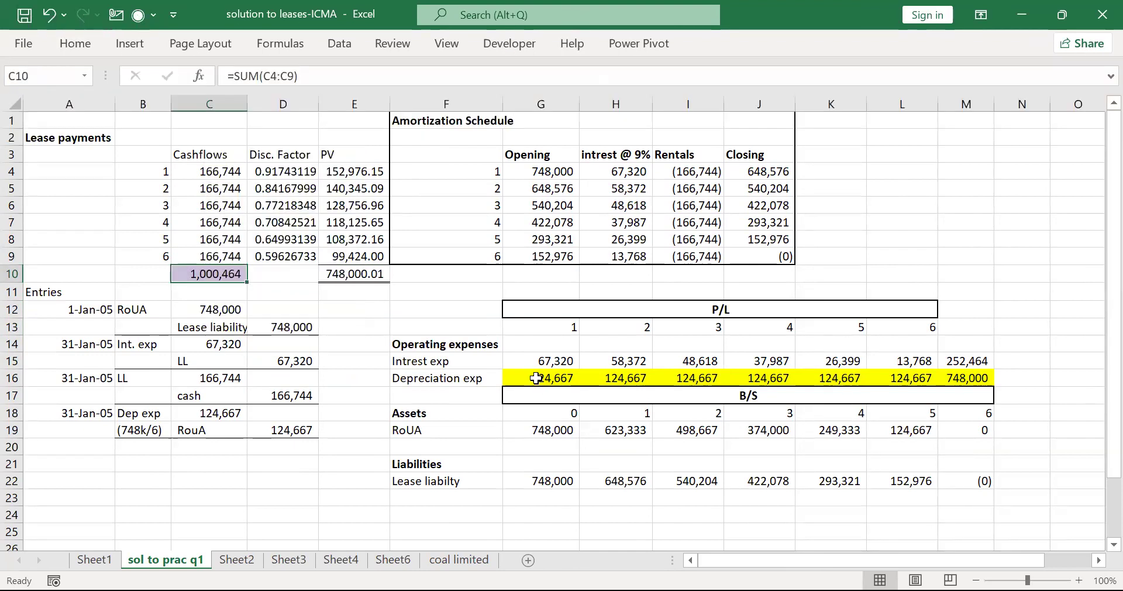
# Calculate the difference between total cashflows and total present value in B10 with =C10-E10, and make it bold.
pyautogui.press('Right')
pyautogui.press('Right')
pyautogui.press('Left')
pyautogui.press('Left')
pyautogui.press('Left')
pyautogui.press('Down')
pyautogui.press('Up')
pyautogui.write('=')
pyautogui.press('Right')
pyautogui.write('-')
pyautogui.press('Right')
pyautogui.press('Right')
pyautogui.press('Right')
pyautogui.press('Return')
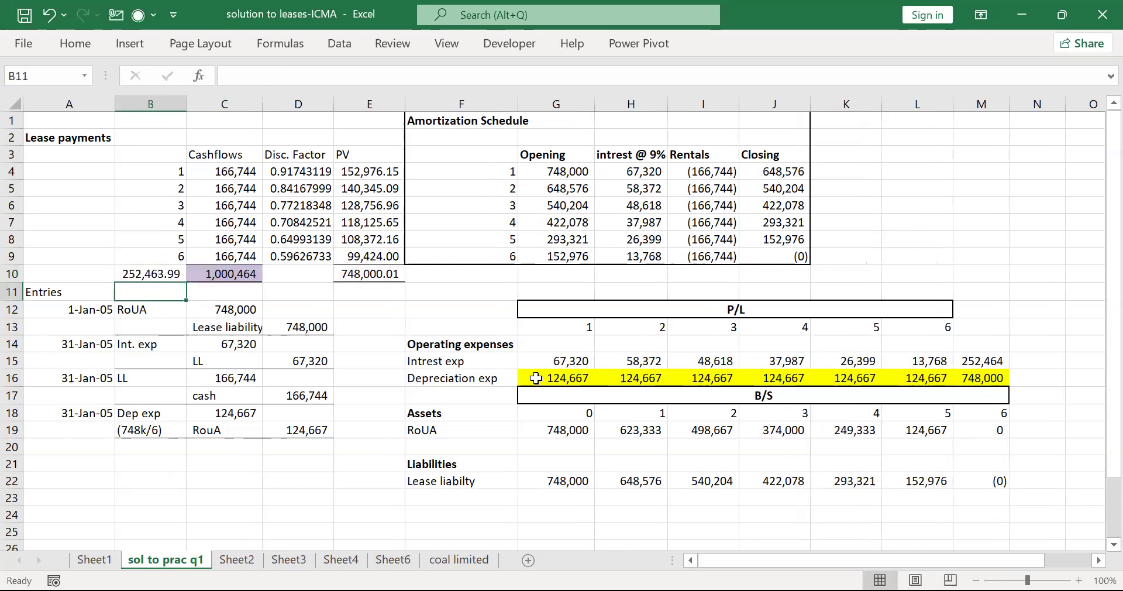
pyautogui.press('Up')
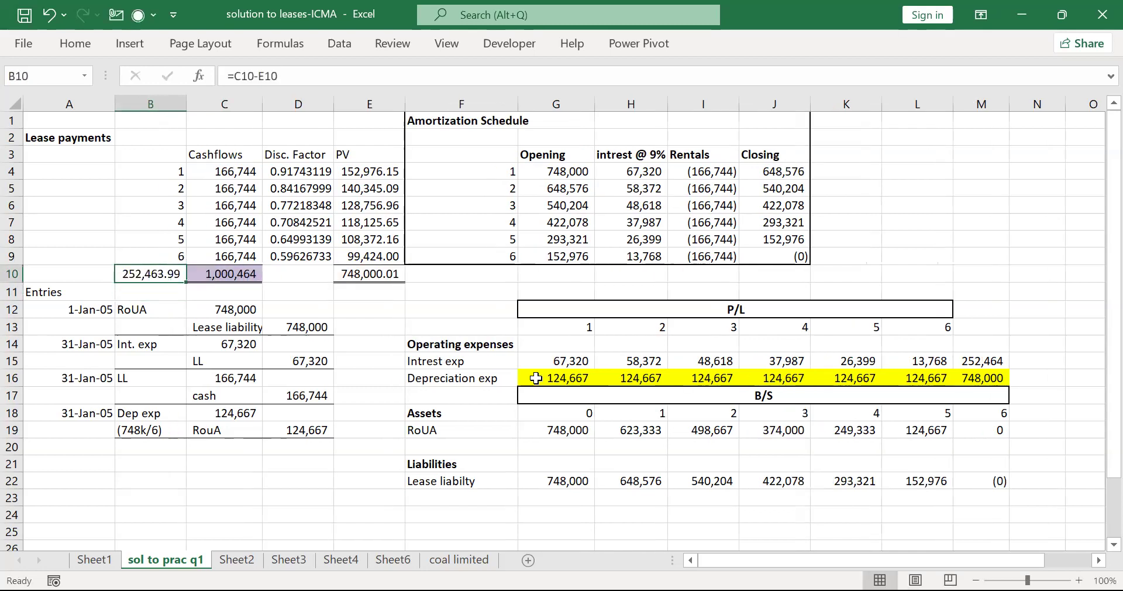
pyautogui.press('alt')
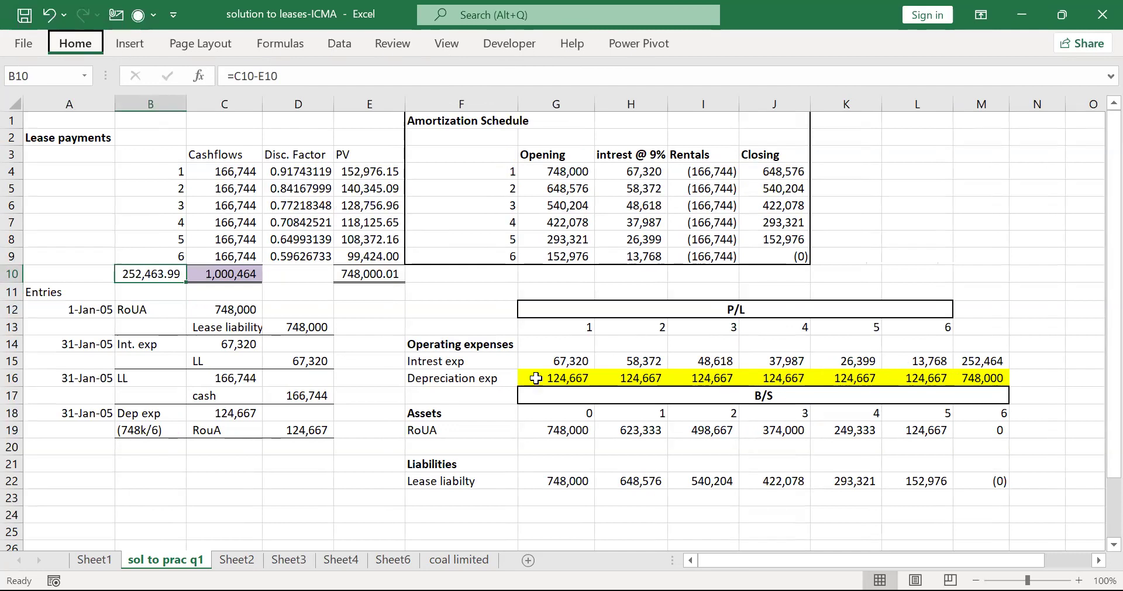
pyautogui.hotkey('ctrl', 'b')
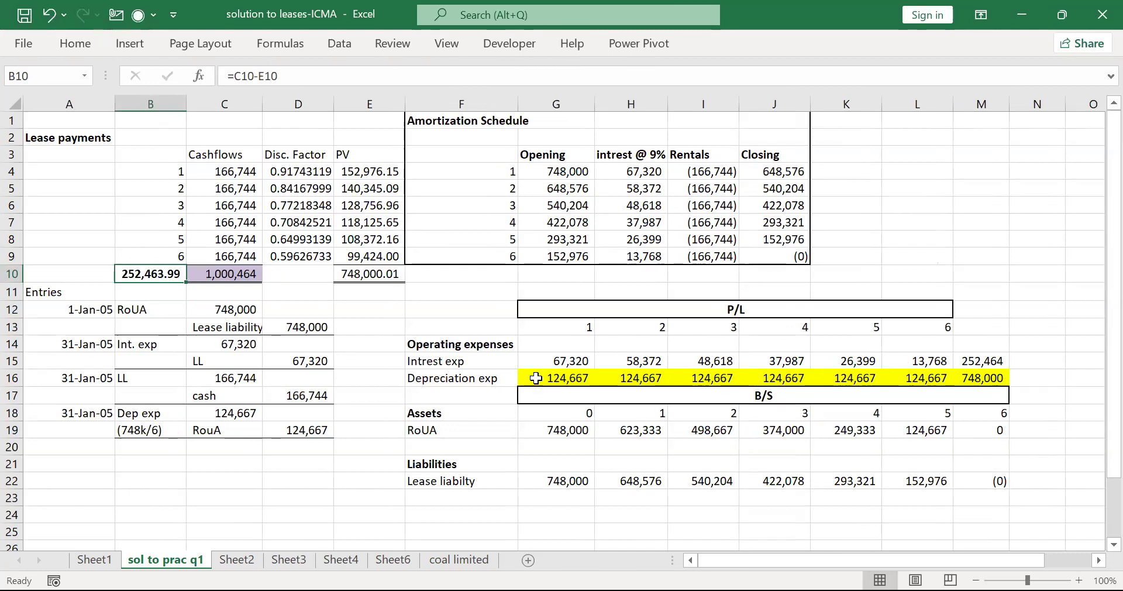
pyautogui.press('Right')
pyautogui.press('Right')
pyautogui.press('Right')
pyautogui.press('Right')
pyautogui.press('Right')
pyautogui.press('Right')
pyautogui.press('Right')
pyautogui.press('Right')
pyautogui.press('Down')
pyautogui.press('Down')
pyautogui.press('Down')
pyautogui.press('Right')
pyautogui.press('Down')
pyautogui.press('Right')
pyautogui.press('Down')
pyautogui.write('\\')
pyautogui.press('Return')
pyautogui.press('Left')
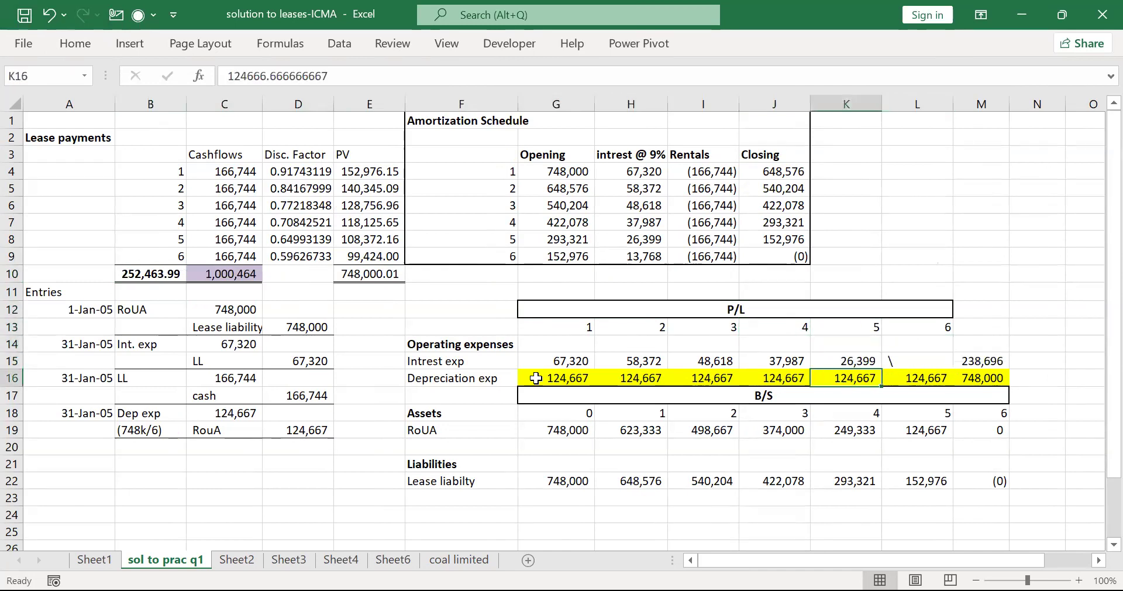
pyautogui.hotkey('ctrl', 'z')
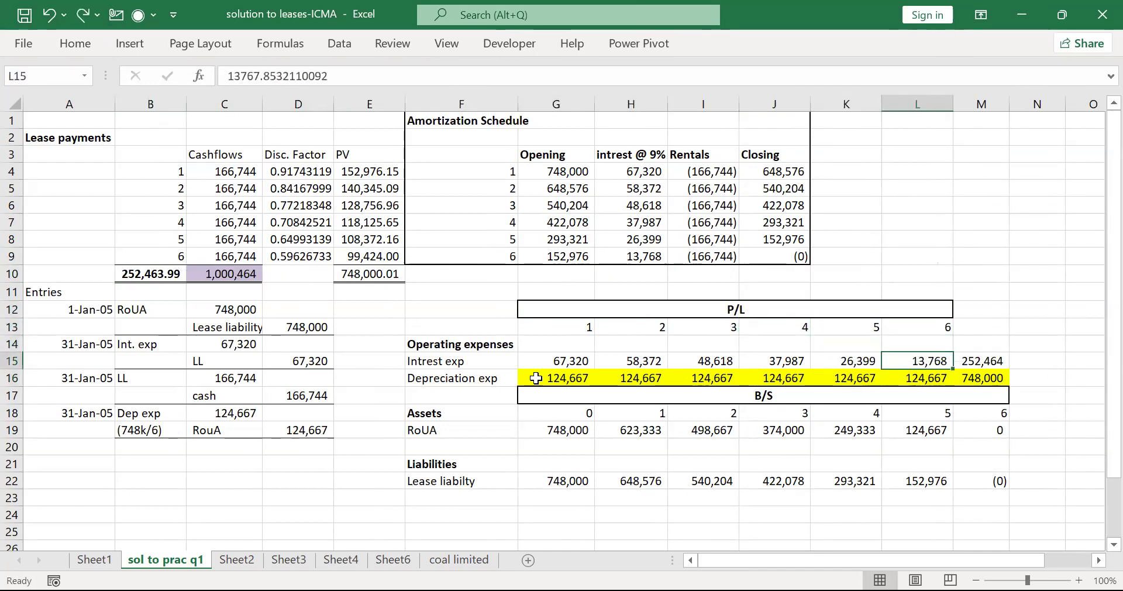
# Put an outside border around the yearly interest and depreciation expenses in G15:L16.
pyautogui.hotkey('shift', 'Down')
pyautogui.hotkey('shift', 'Left')
pyautogui.hotkey('shift', 'Left')
pyautogui.hotkey('shift', 'Left')
pyautogui.hotkey('shift', 'Left')
pyautogui.hotkey('shift', 'Left')
pyautogui.press('alt')
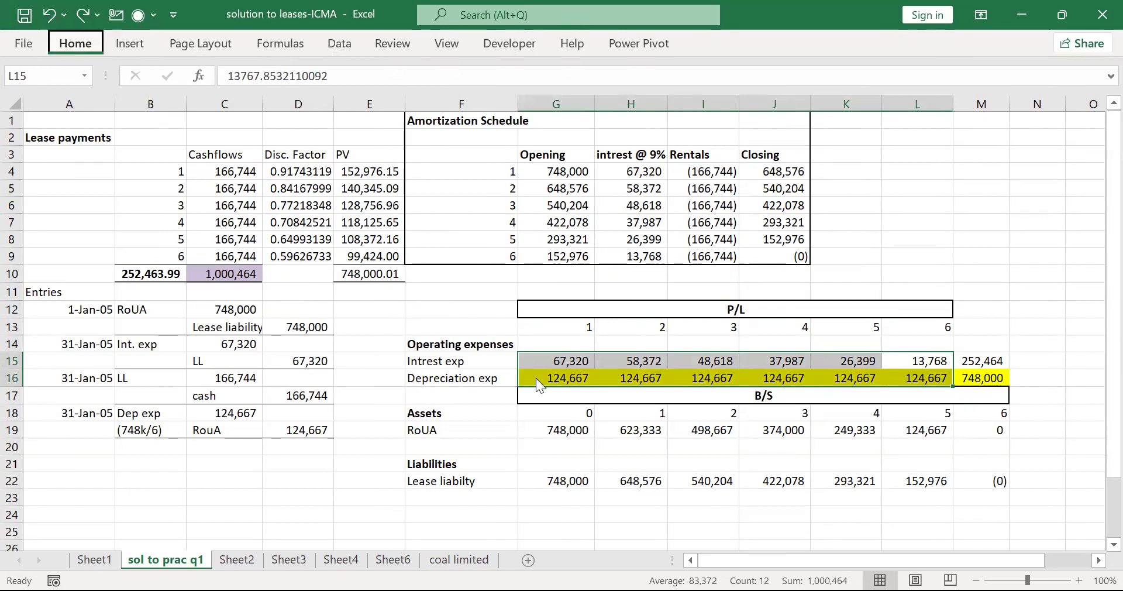
pyautogui.hotkey('alt', '=')
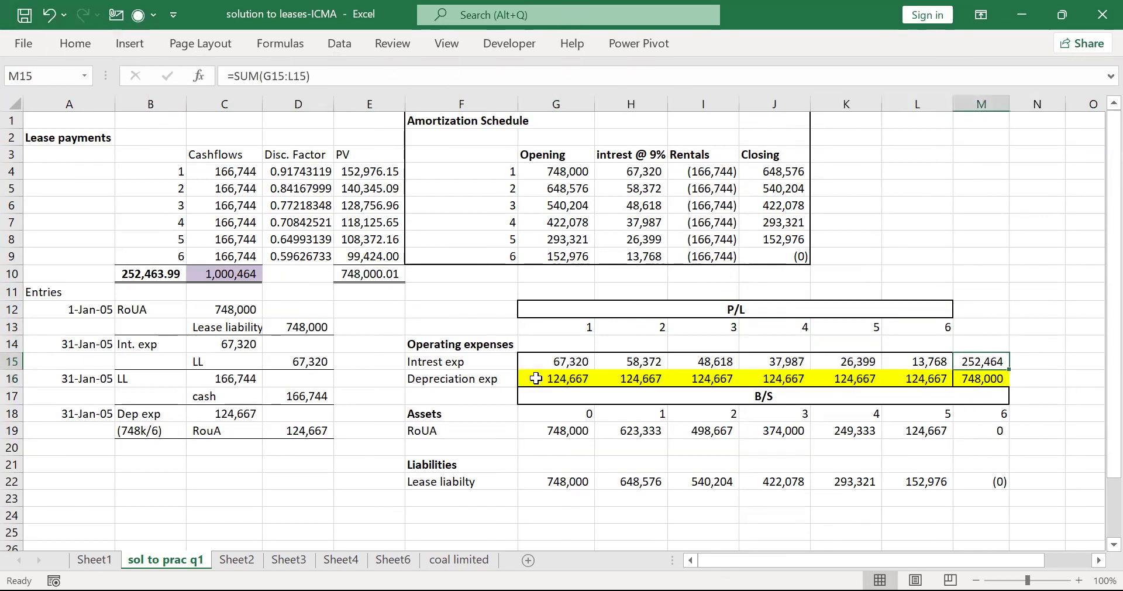
# Make the interest and depreciation totals in M15:M16 bold and fill them with light green.
pyautogui.hotkey('shift', 'Down')
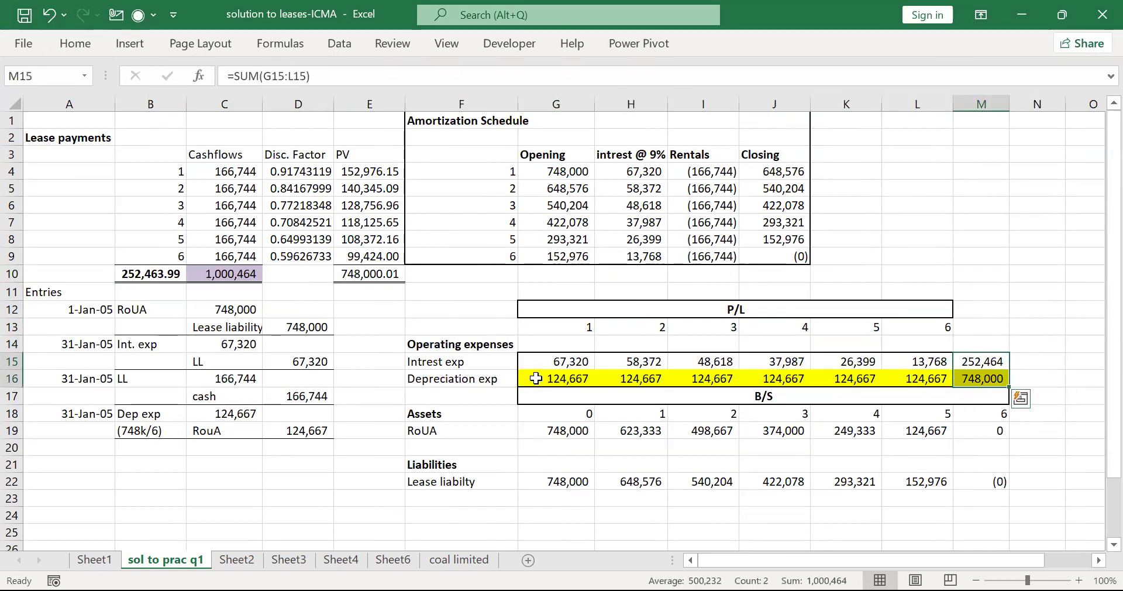
pyautogui.hotkey('ctrl', 'b')
pyautogui.press('Left')
pyautogui.press('Right')
pyautogui.press('Down')
pyautogui.press('Up')
pyautogui.press('Up')
pyautogui.press('Down')
pyautogui.hotkey('shift', 'Down')
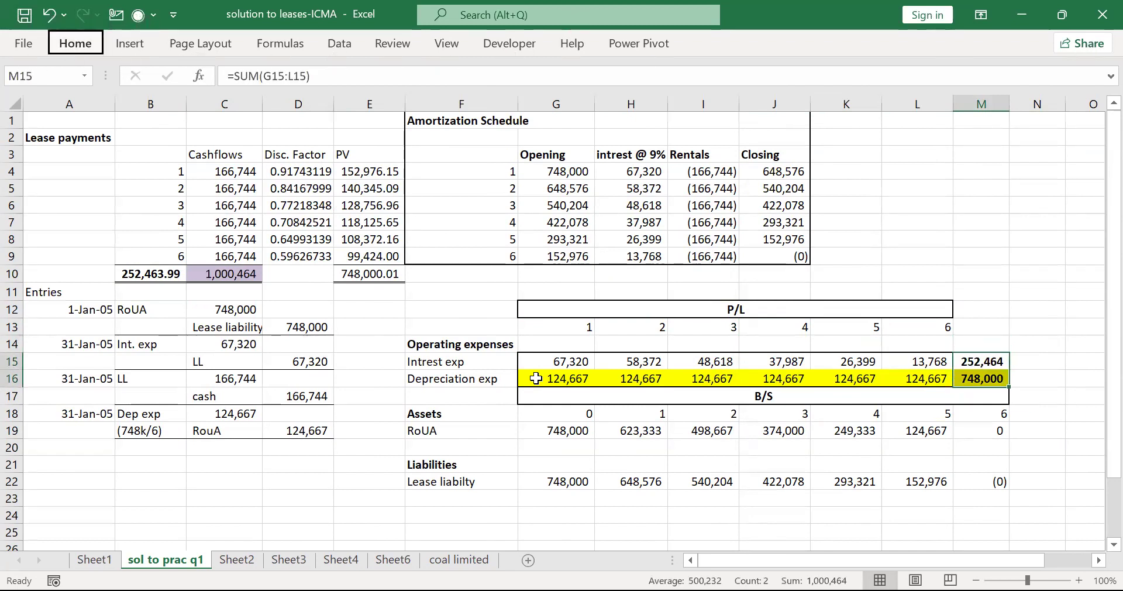
pyautogui.hotkey('alt', 'h')
pyautogui.press('h')
pyautogui.press('Left')
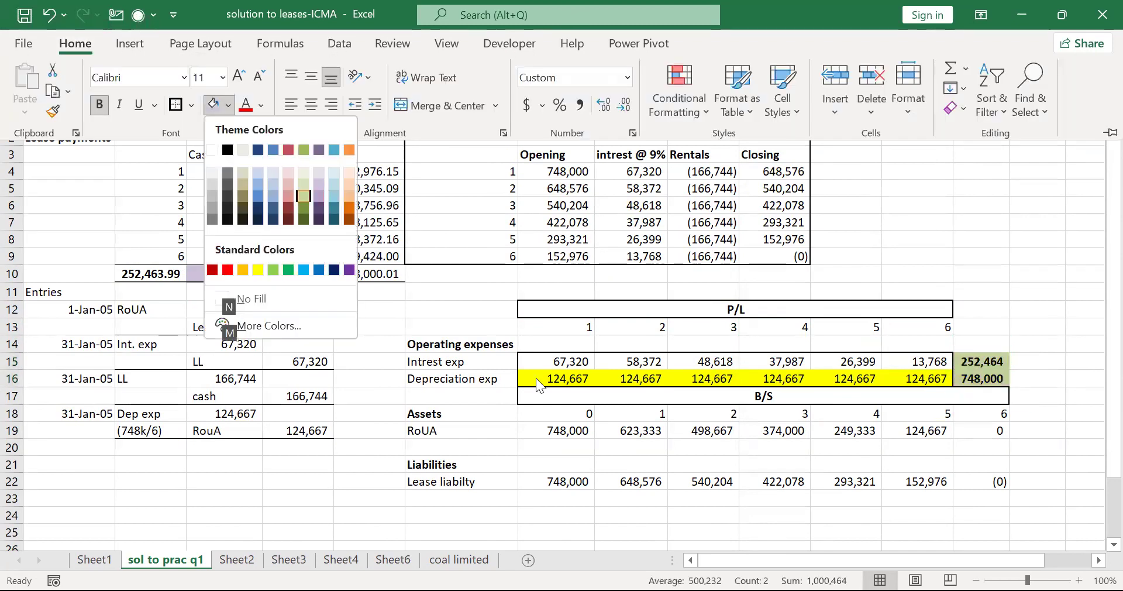
pyautogui.press('Return')
pyautogui.press('Left')
pyautogui.press('Left')
pyautogui.press('Left')
pyautogui.press('Left')
pyautogui.press('Left')
pyautogui.press('Left')
pyautogui.press('Left')
pyautogui.press('Left')
pyautogui.press('Left')
pyautogui.press('Left')
pyautogui.press('Left')
pyautogui.press('Left')
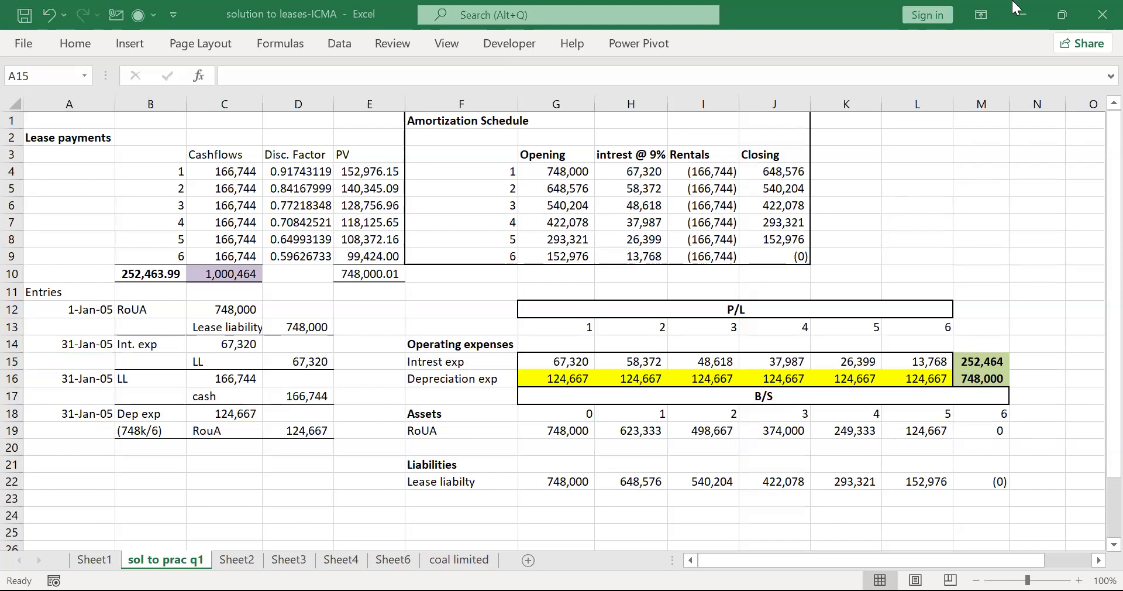
pyautogui.click(307, 487)
pyautogui.press('Left')
pyautogui.press('Left')
pyautogui.press('Left')
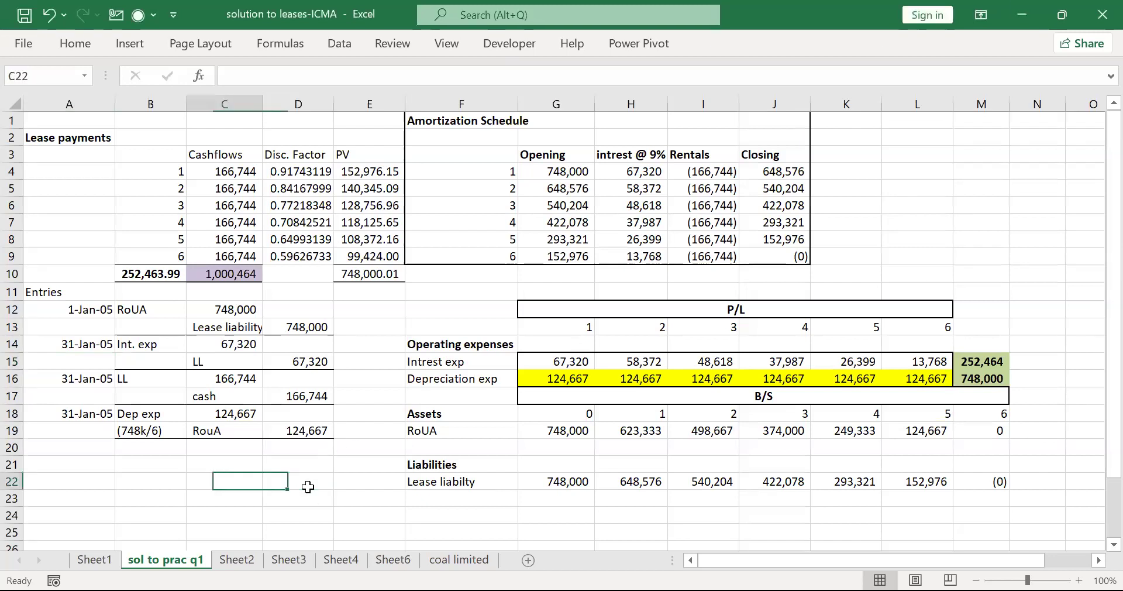
pyautogui.press('Up')
pyautogui.press('Up')
pyautogui.press('Up')
pyautogui.press('Up')
pyautogui.press('Up')
pyautogui.press('Up')
pyautogui.press('Up')
pyautogui.press('Up')
pyautogui.press('Up')
pyautogui.press('Up')
pyautogui.press('Up')
pyautogui.press('Up')
pyautogui.press('Up')
pyautogui.press('Up')
pyautogui.press('Up')
pyautogui.press('Up')
pyautogui.press('Up')
pyautogui.press('Up')
pyautogui.press('Up')
pyautogui.press('Up')
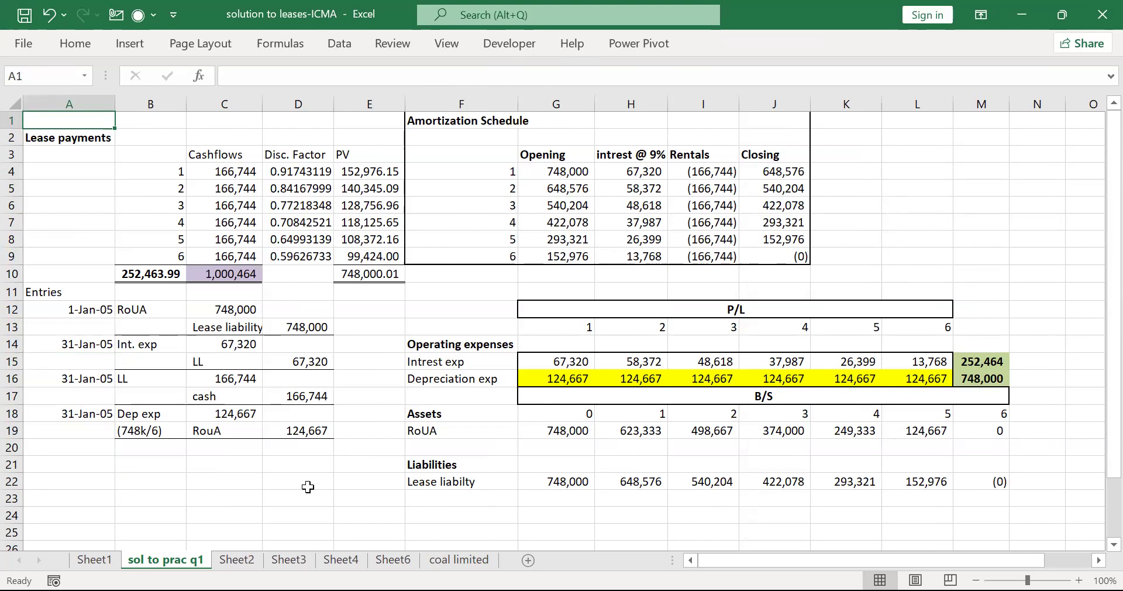
# Replace the Liabilities heading in F21 with NCL and add a bold CL heading in F23.
pyautogui.click(437, 464)
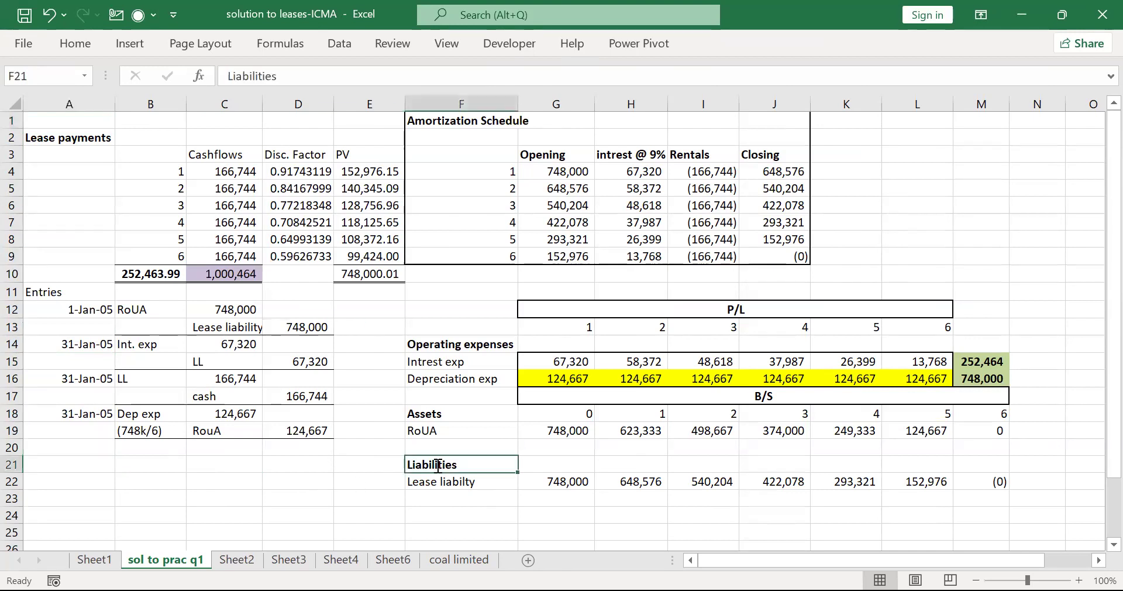
pyautogui.write('NCL')
pyautogui.press('Return')
pyautogui.press('Return')
pyautogui.press('Return')
pyautogui.press('Up')
pyautogui.write('CL')
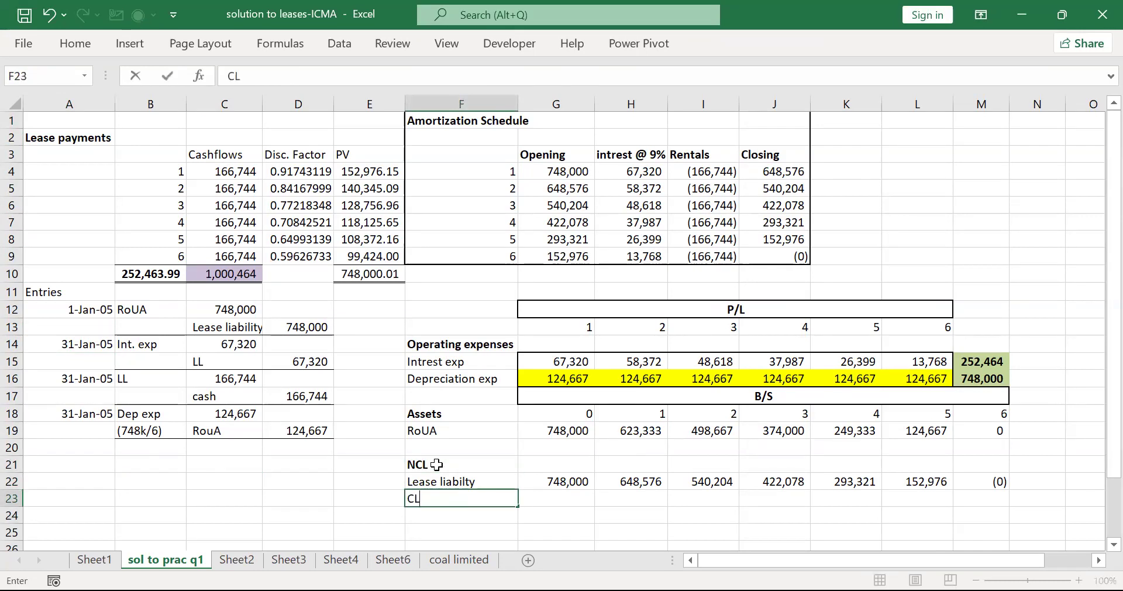
pyautogui.hotkey('ctrl', 'b')
pyautogui.press('Return')
# Add the row label "Current portion-LL" under the CL heading in F24.
pyautogui.write('Curren')
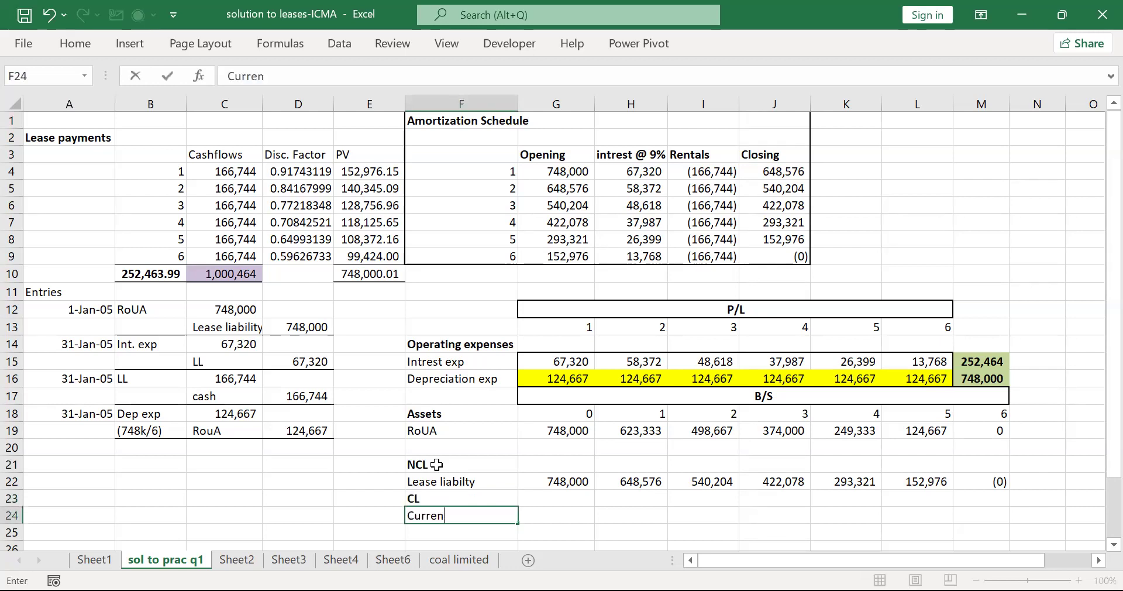
pyautogui.write('t portion-')
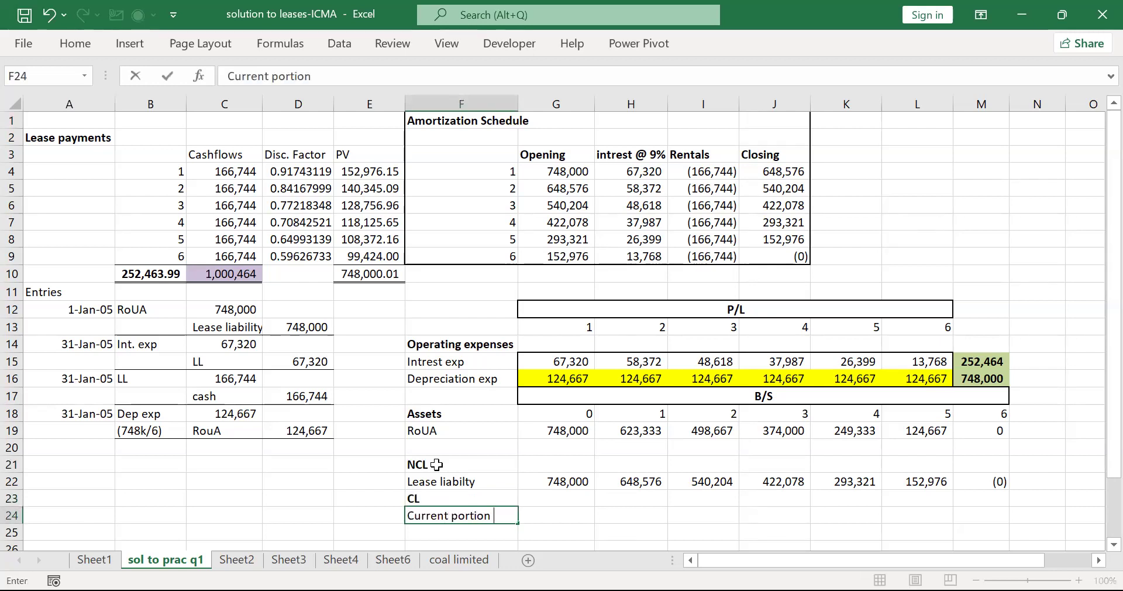
pyautogui.write('LL')
pyautogui.press('Return')
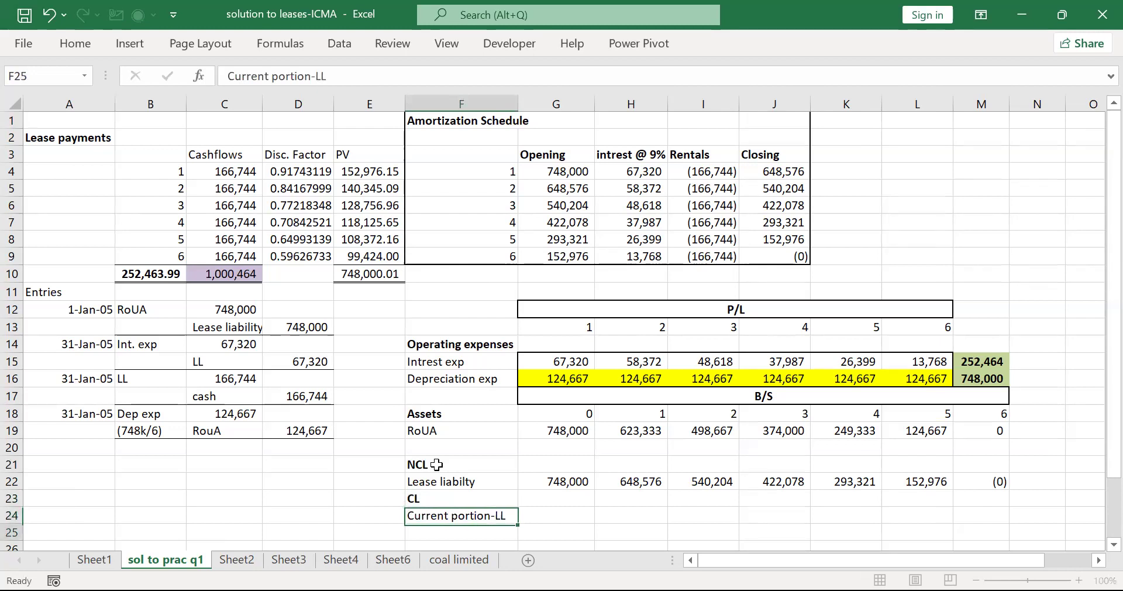
pyautogui.press('Up')
pyautogui.press('Up')
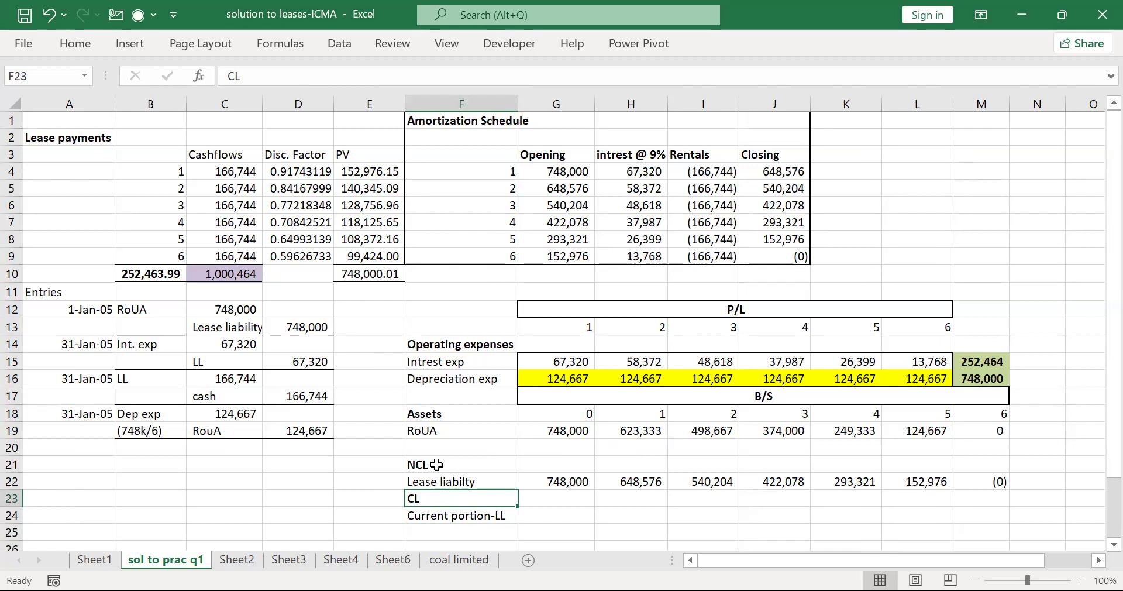
# Enter =748000 in G25, below the year 0 current portion cell, and make it bold.
pyautogui.press('Down')
pyautogui.press('Down')
pyautogui.press('Right')
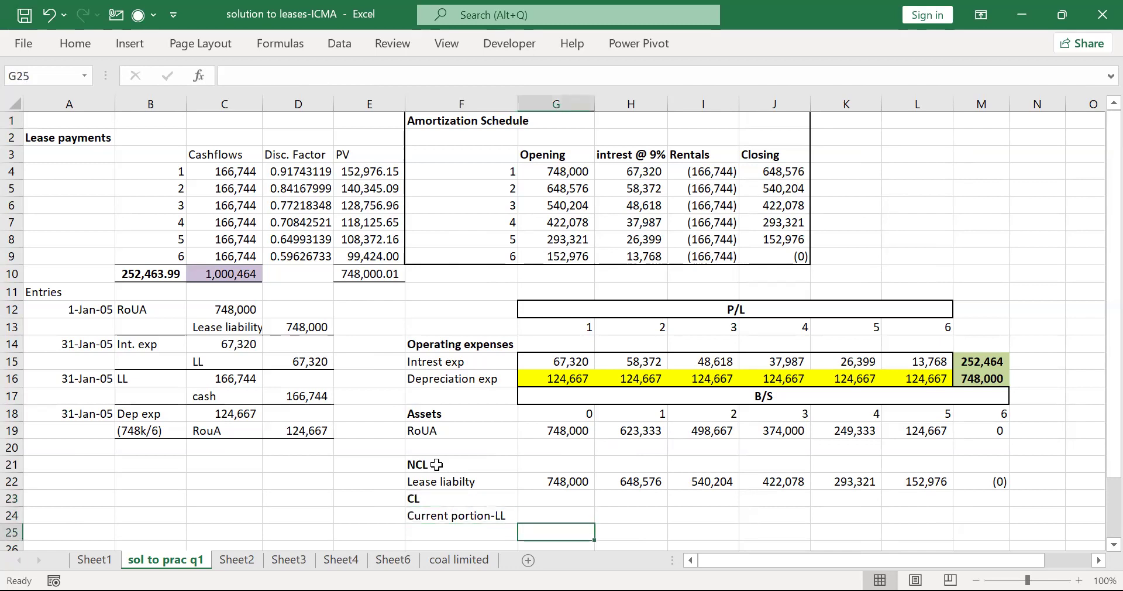
pyautogui.write('7')
pyautogui.press('Escape')
pyautogui.press('Up')
pyautogui.press('Down')
pyautogui.press('Up')
pyautogui.press('Up')
pyautogui.press('Down')
pyautogui.press('Down')
pyautogui.write('=')
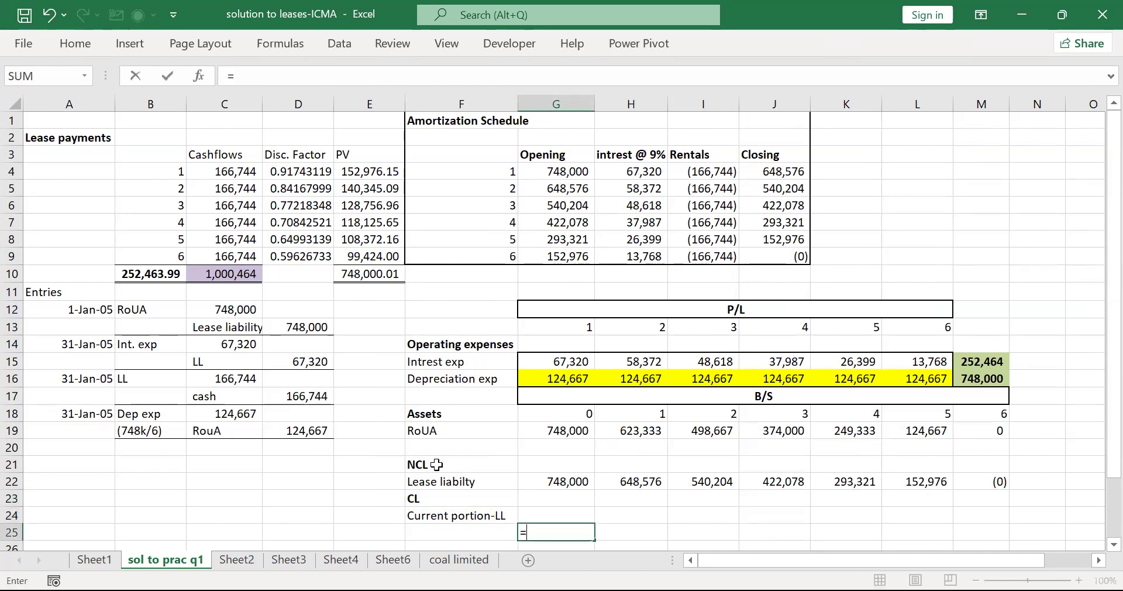
pyautogui.write('748000')
pyautogui.press('Return')
pyautogui.press('Up')
pyautogui.hotkey('ctrl', 'b')
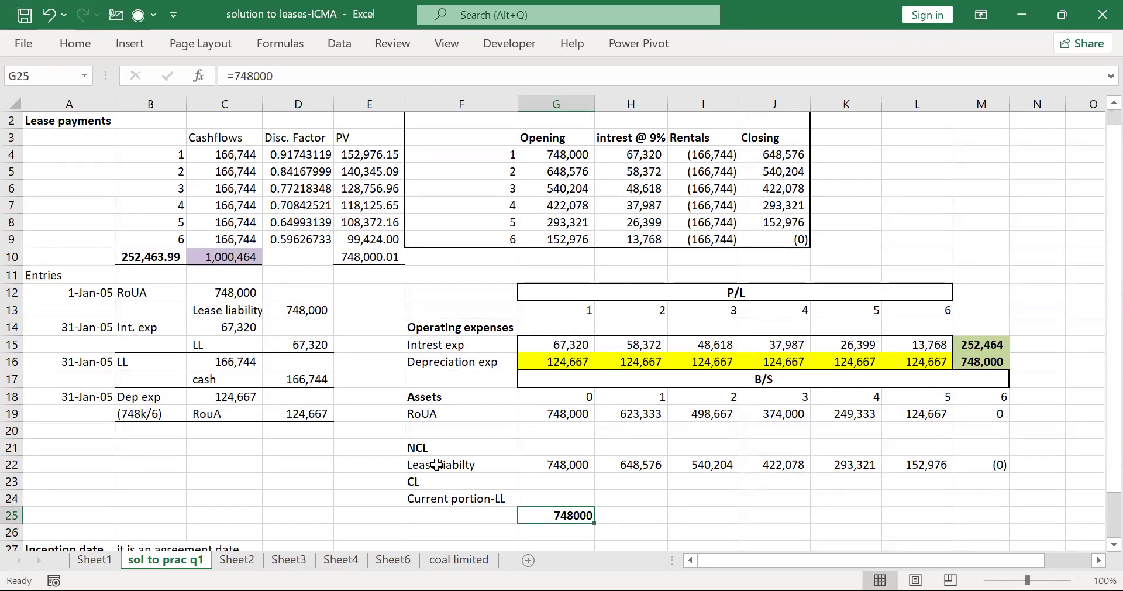
# Copy the bold =748000 total in G25 across H25:M25.
pyautogui.press('alt')
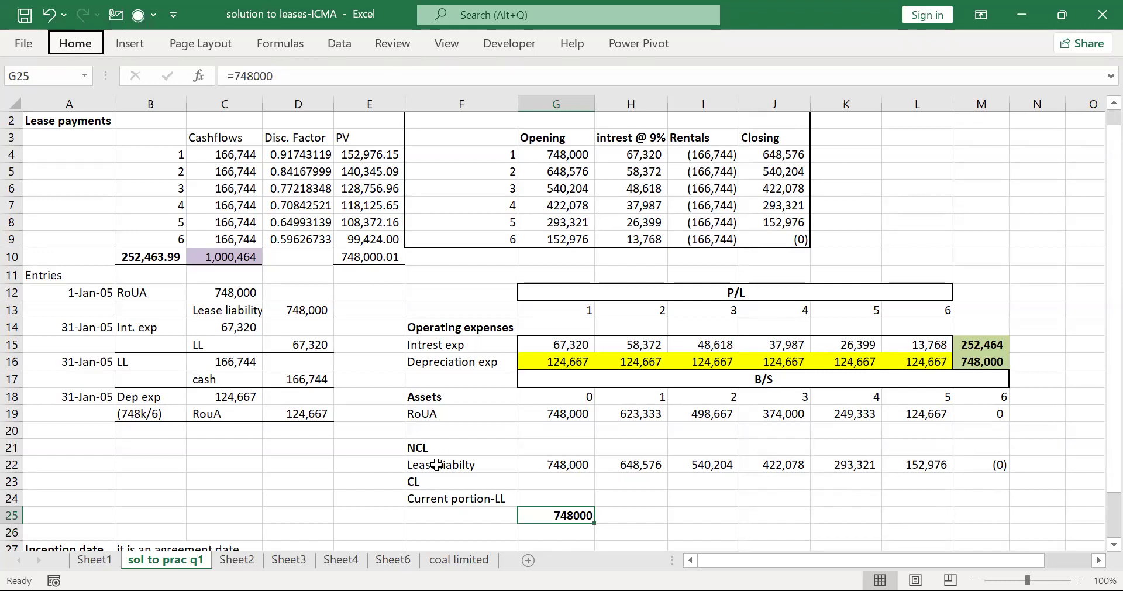
pyautogui.hotkey('ctrl', 'c')
pyautogui.press('Right')
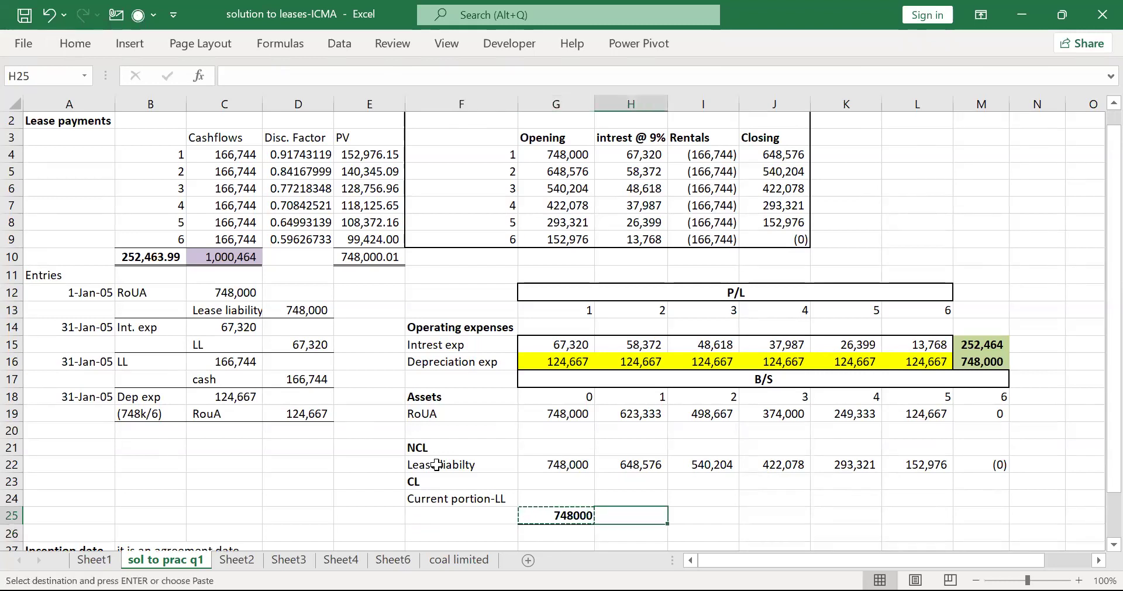
pyautogui.hotkey('shift', 'Right')
pyautogui.hotkey('shift', 'Right')
pyautogui.hotkey('shift', 'Right')
pyautogui.hotkey('shift', 'Right')
pyautogui.hotkey('shift', 'Right')
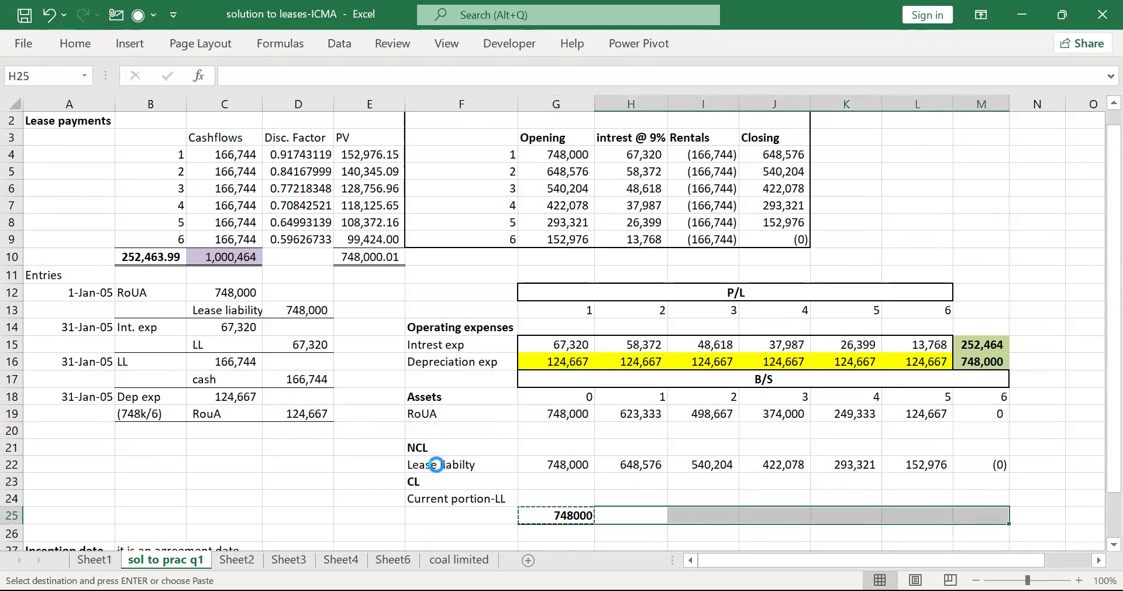
pyautogui.hotkey('ctrl', 'v')
pyautogui.press('Escape')
# Format the totals in G25:M25 with thousands separators and no decimal places.
pyautogui.press('Left')
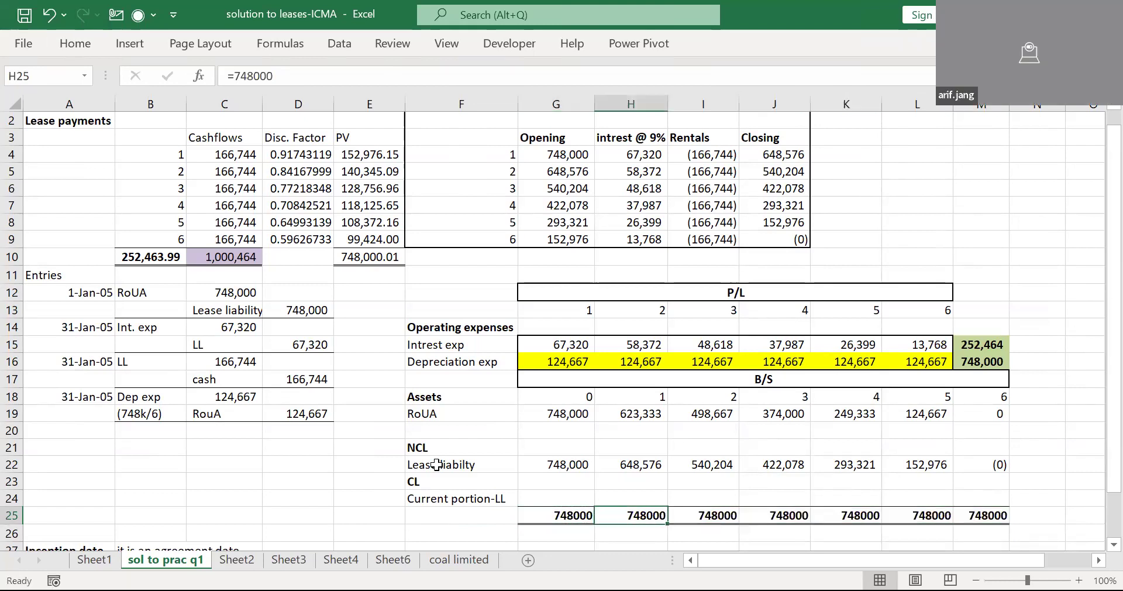
pyautogui.hotkey('shift', 'Right')
pyautogui.hotkey('shift', 'Right')
pyautogui.hotkey('shift', 'Right')
pyautogui.hotkey('shift', 'Right')
pyautogui.hotkey('shift', 'Right')
pyautogui.hotkey('shift', 'Right')
pyautogui.hotkey('ctrl', 'v')
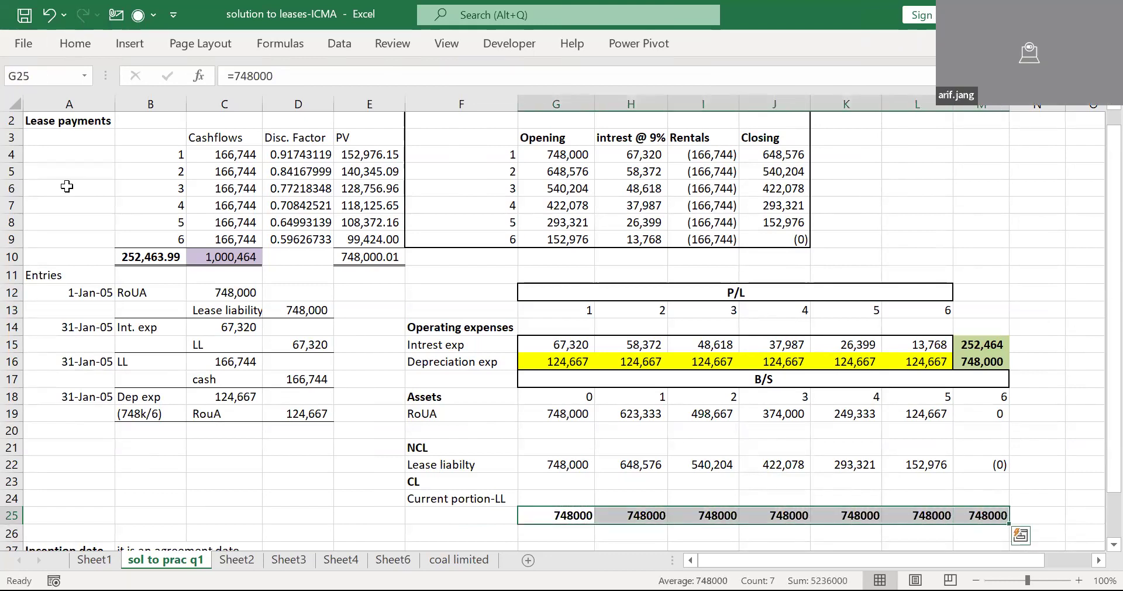
pyautogui.click(75, 44)
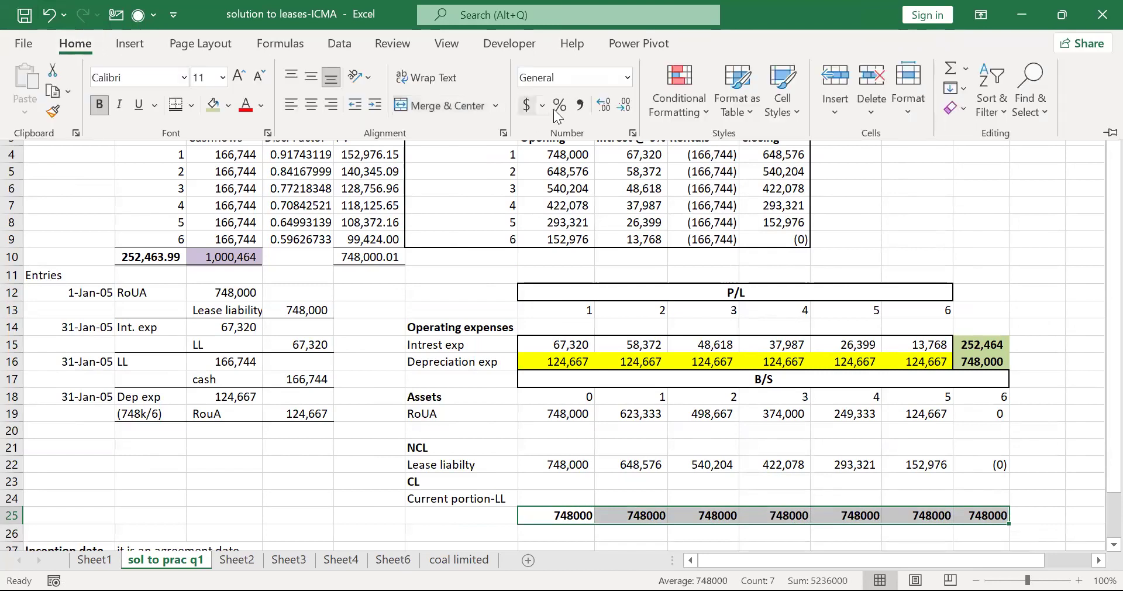
pyautogui.click(579, 105)
pyautogui.click(624, 105)
pyautogui.click(625, 106)
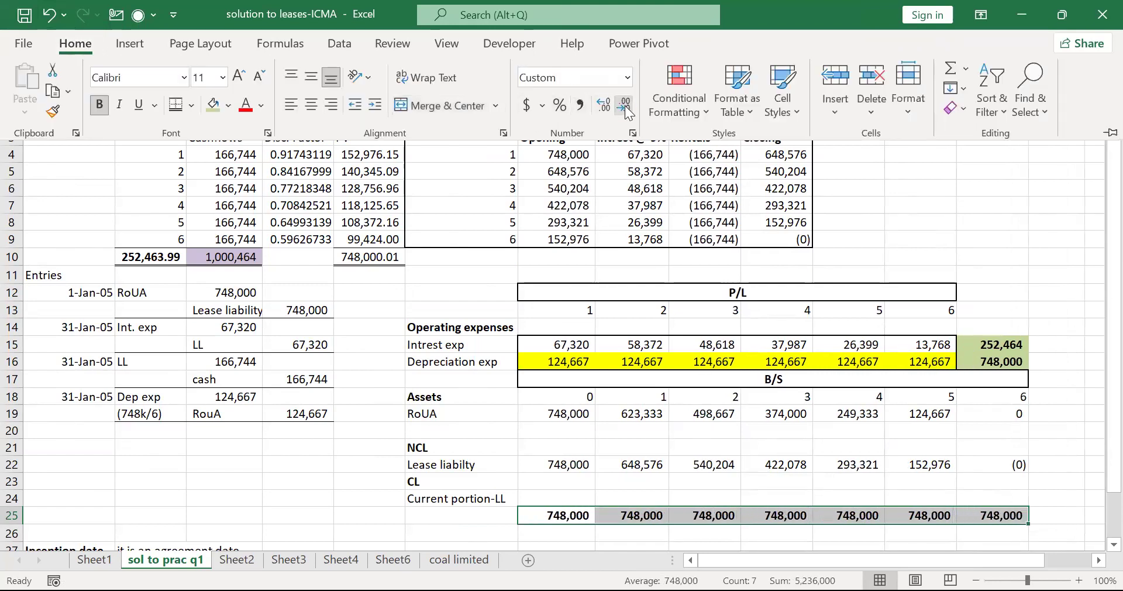
# Copy the closing balances in J4:J9 and paste them as transposed values into the total row H25:M25.
pyautogui.press('Up')
pyautogui.press('Up')
pyautogui.press('Up')
pyautogui.press('Up')
pyautogui.press('Up')
pyautogui.press('Up')
pyautogui.press('Up')
pyautogui.press('Up')
pyautogui.press('Up')
pyautogui.press('Up')
pyautogui.press('Up')
pyautogui.press('Up')
pyautogui.press('Up')
pyautogui.press('Up')
pyautogui.press('Up')
pyautogui.press('Up')
pyautogui.press('Up')
pyautogui.press('Up')
pyautogui.press('Up')
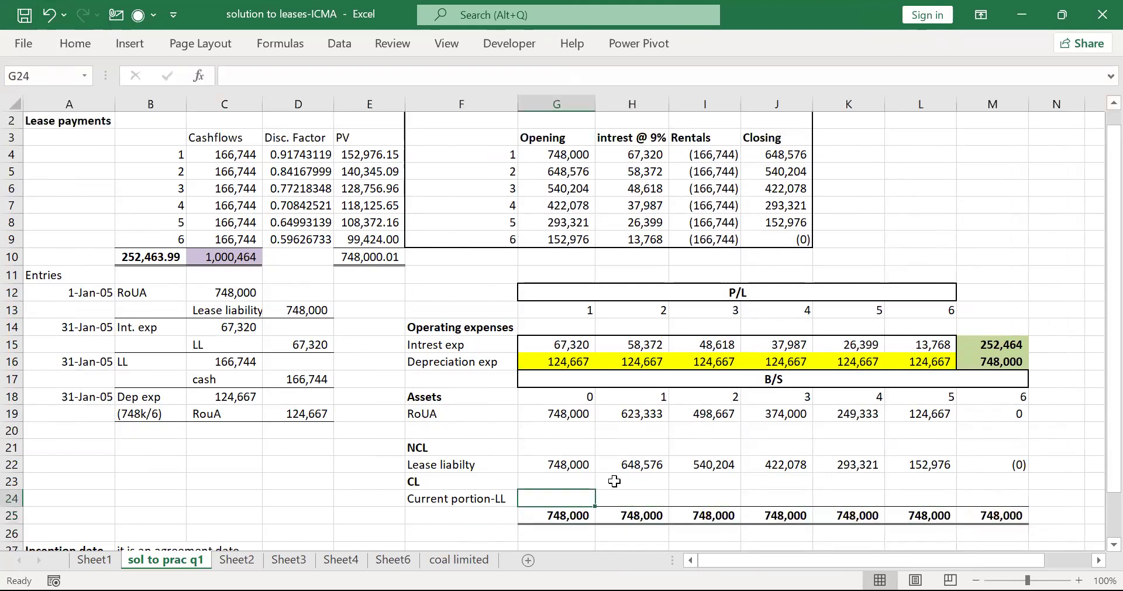
pyautogui.press('Right')
pyautogui.press('Right')
pyautogui.press('Up')
pyautogui.press('Right')
pyautogui.press('Up')
pyautogui.hotkey('shift', 'Down')
pyautogui.hotkey('shift', 'Down')
pyautogui.hotkey('shift', 'Down')
pyautogui.hotkey('shift', 'Down')
pyautogui.hotkey('shift', 'Down')
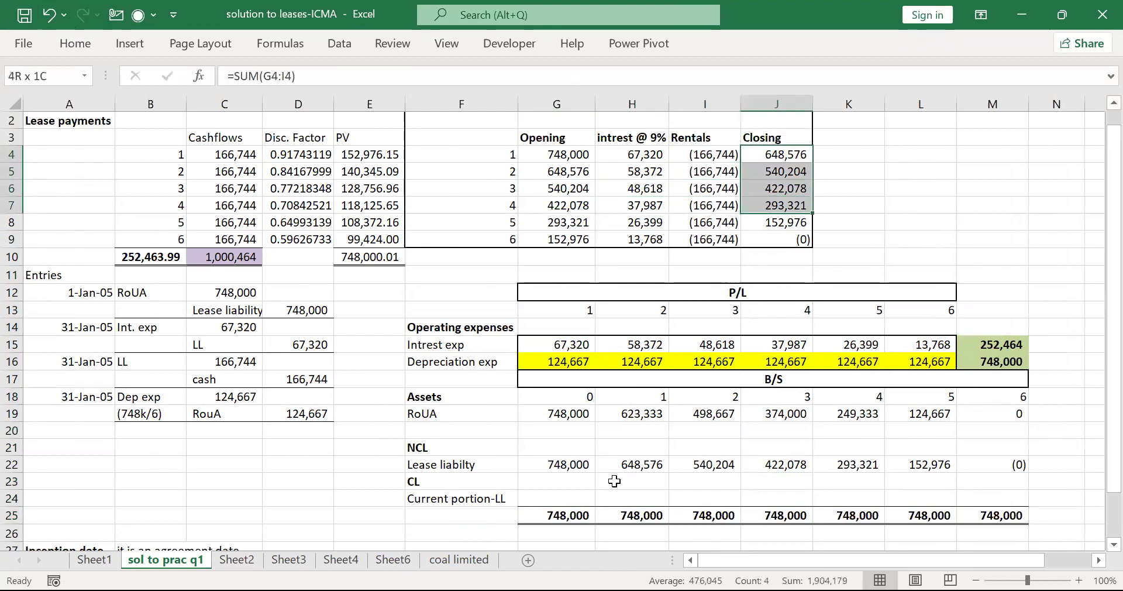
pyautogui.hotkey('ctrl', 'c')
pyautogui.press('Down')
pyautogui.press('Down')
pyautogui.press('Down')
pyautogui.press('Down')
pyautogui.press('Down')
pyautogui.press('Down')
pyautogui.press('Down')
pyautogui.press('Down')
pyautogui.press('Down')
pyautogui.press('Down')
pyautogui.press('Down')
pyautogui.press('Down')
pyautogui.press('Down')
pyautogui.press('Down')
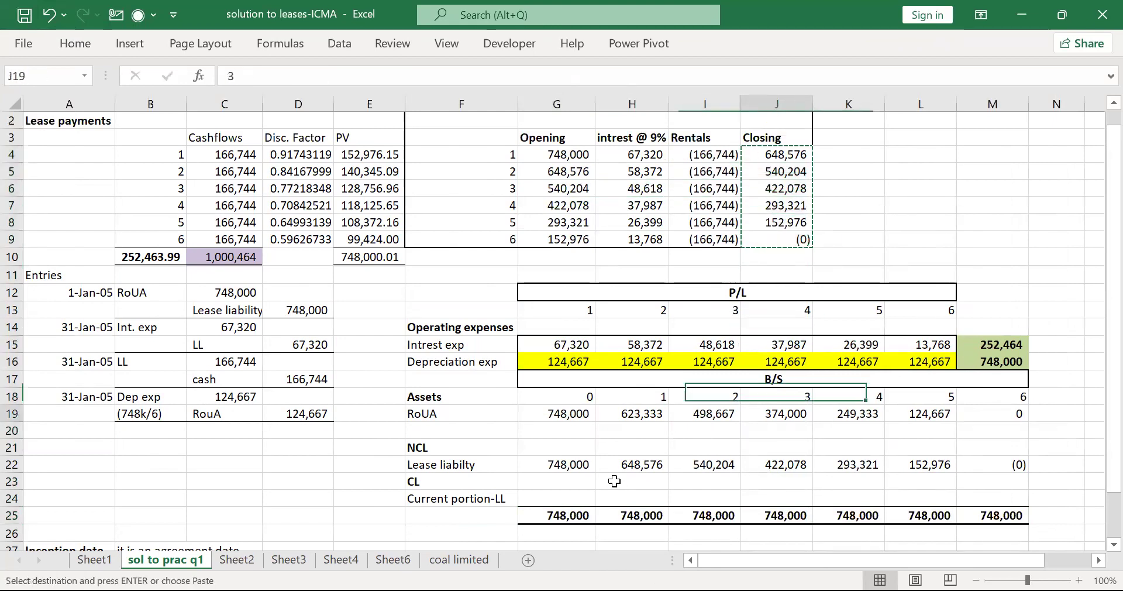
pyautogui.press('Left')
pyautogui.press('Down')
pyautogui.press('Down')
pyautogui.press('Down')
pyautogui.press('Down')
pyautogui.press('Left')
pyautogui.press('Down')
pyautogui.press('Down')
pyautogui.press('Down')
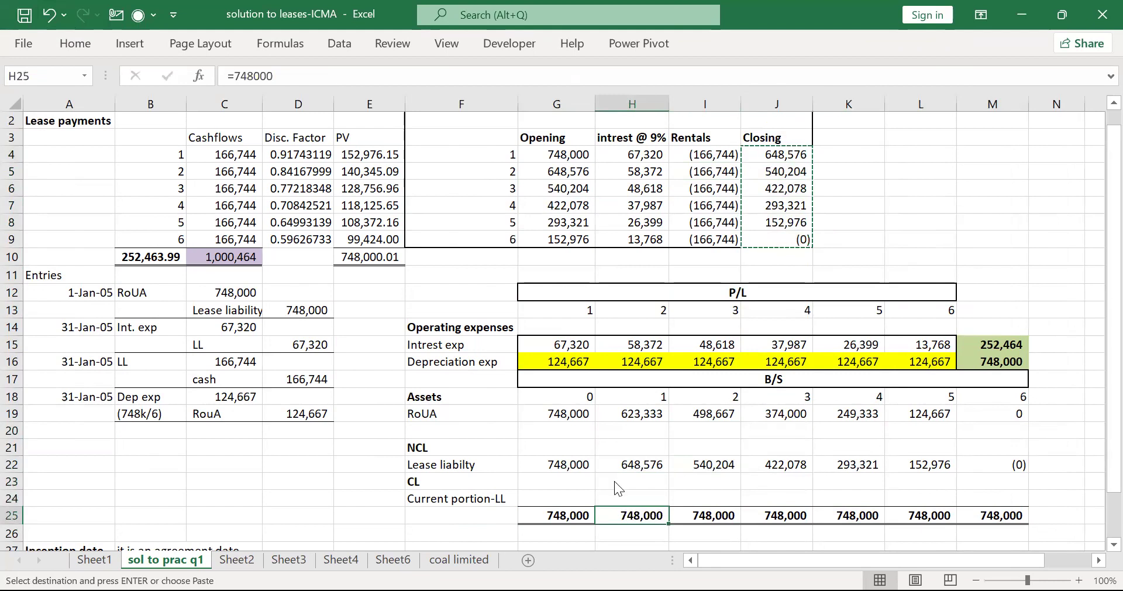
pyautogui.press('alt')
pyautogui.press('e')
pyautogui.press('s')
pyautogui.press('v')
pyautogui.press('e')
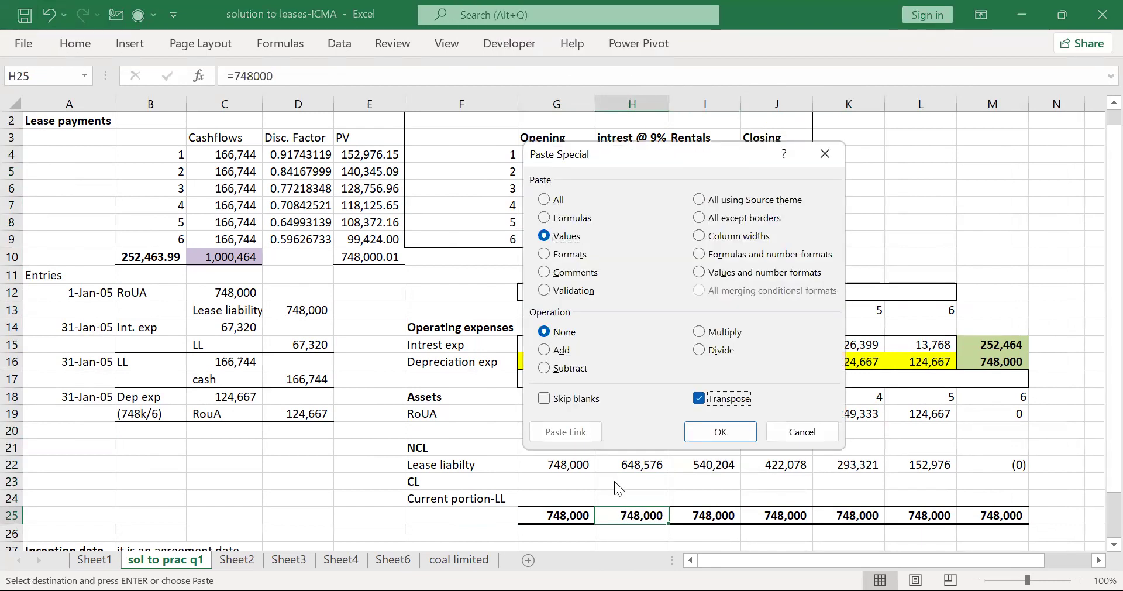
pyautogui.press('Return')
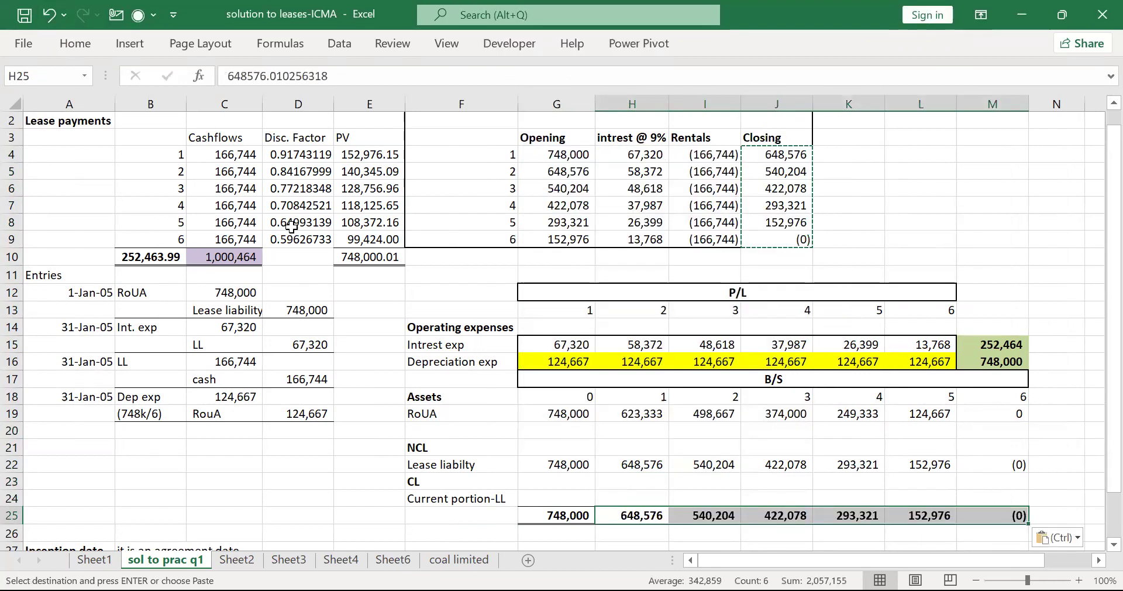
pyautogui.click(590, 494)
pyautogui.press('Down')
pyautogui.press('Down')
pyautogui.press('Down')
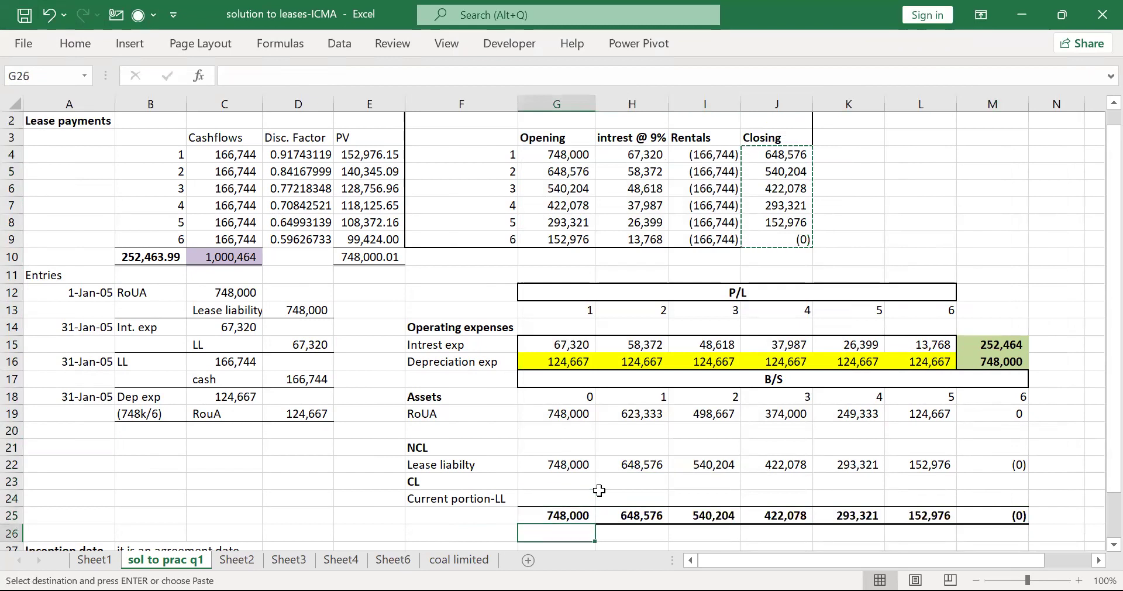
pyautogui.press('Right')
pyautogui.press('Up')
pyautogui.press('Up')
pyautogui.press('Up')
pyautogui.press('Left')
pyautogui.press('Left')
pyautogui.press('Up')
pyautogui.press('Right')
pyautogui.press('Up')
pyautogui.press('Down')
pyautogui.press('Down')
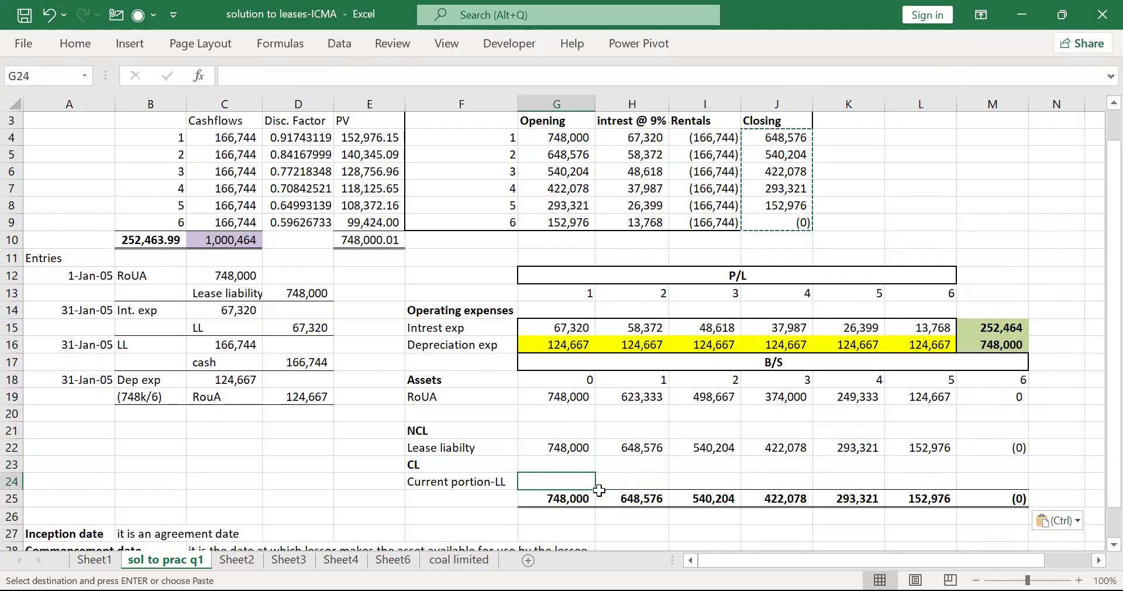
pyautogui.write('=')
pyautogui.press('Up')
pyautogui.press('Up')
pyautogui.press('Up')
pyautogui.press('Up')
pyautogui.press('Up')
pyautogui.press('Up')
pyautogui.press('Up')
pyautogui.press('Up')
pyautogui.press('Up')
pyautogui.press('Up')
pyautogui.press('Up')
pyautogui.press('Up')
pyautogui.press('Up')
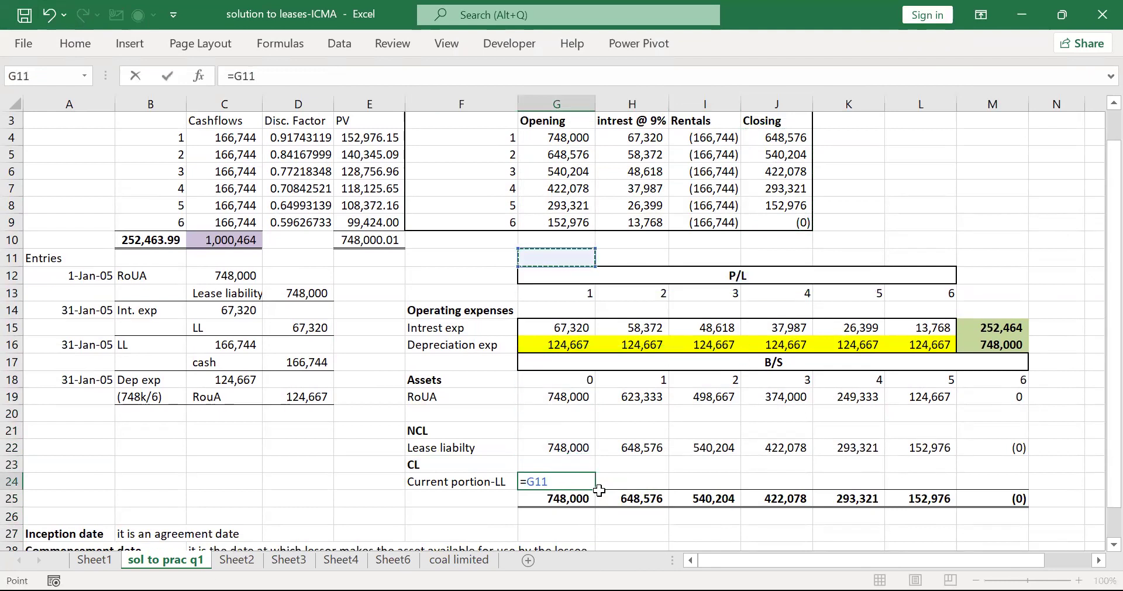
pyautogui.press('Escape')
# Enter =G4-J4 in K4 to calculate the first year's reduction from opening to closing lease liability.
pyautogui.press('Up')
pyautogui.press('Up')
pyautogui.press('Up')
pyautogui.press('Up')
pyautogui.press('Up')
pyautogui.press('Up')
pyautogui.press('Up')
pyautogui.press('Up')
pyautogui.press('Up')
pyautogui.press('Up')
pyautogui.press('Up')
pyautogui.press('Up')
pyautogui.press('Up')
pyautogui.press('Up')
pyautogui.press('Up')
pyautogui.press('Up')
pyautogui.press('Up')
pyautogui.press('Up')
pyautogui.press('Up')
pyautogui.press('Up')
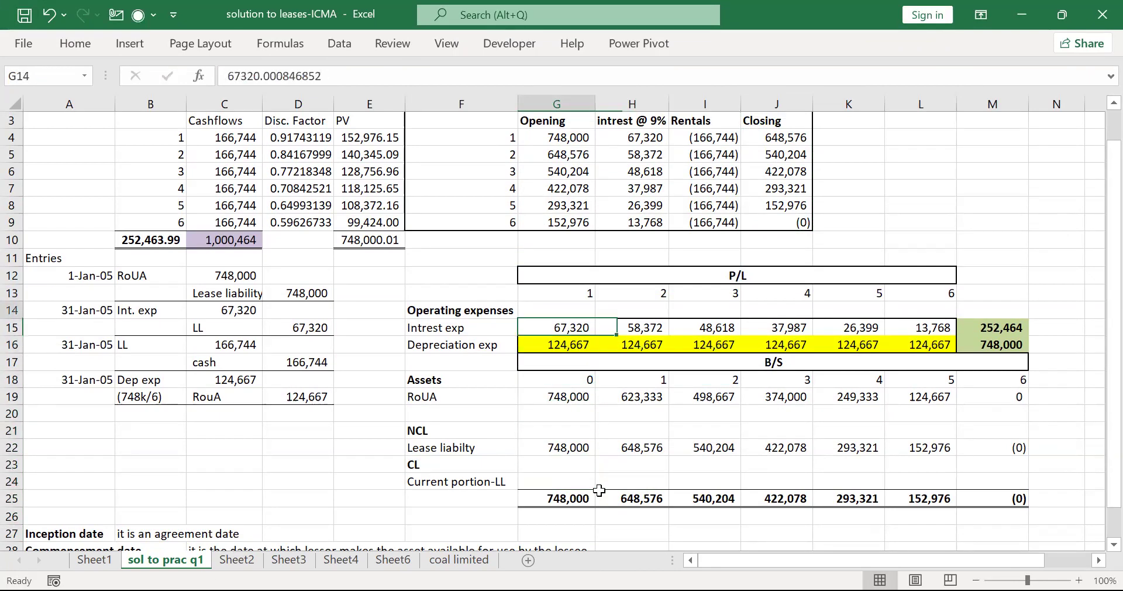
pyautogui.press('Right')
pyautogui.press('Up')
pyautogui.press('Right')
pyautogui.press('Down')
pyautogui.press('Right')
pyautogui.press('Right')
pyautogui.write('=')
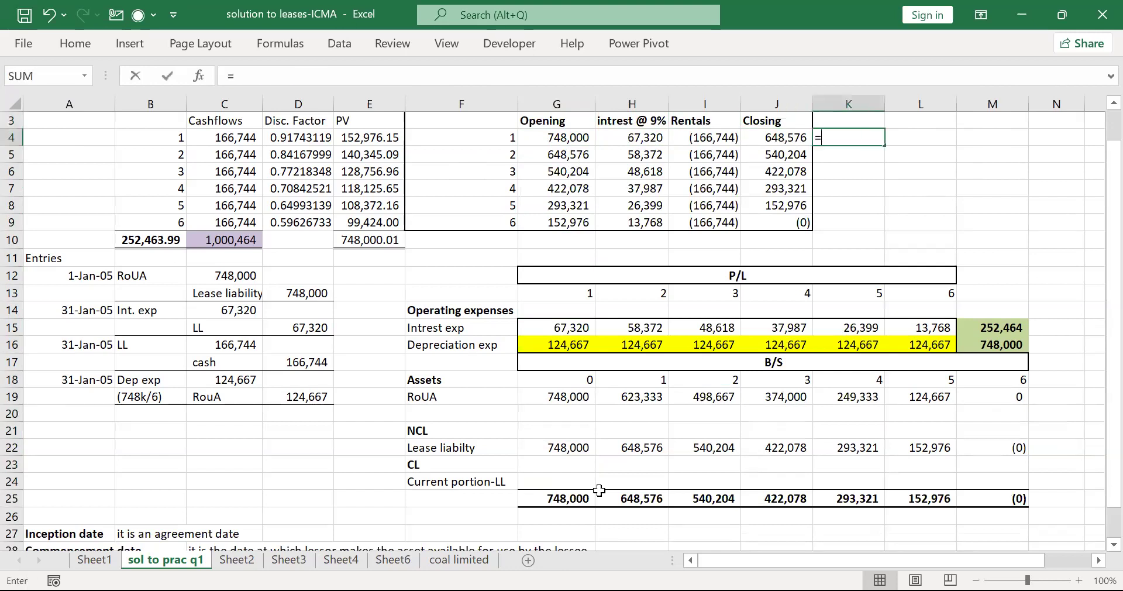
pyautogui.press('Left')
pyautogui.press('Left')
pyautogui.press('Left')
pyautogui.press('Left')
pyautogui.write('-')
pyautogui.press('Left')
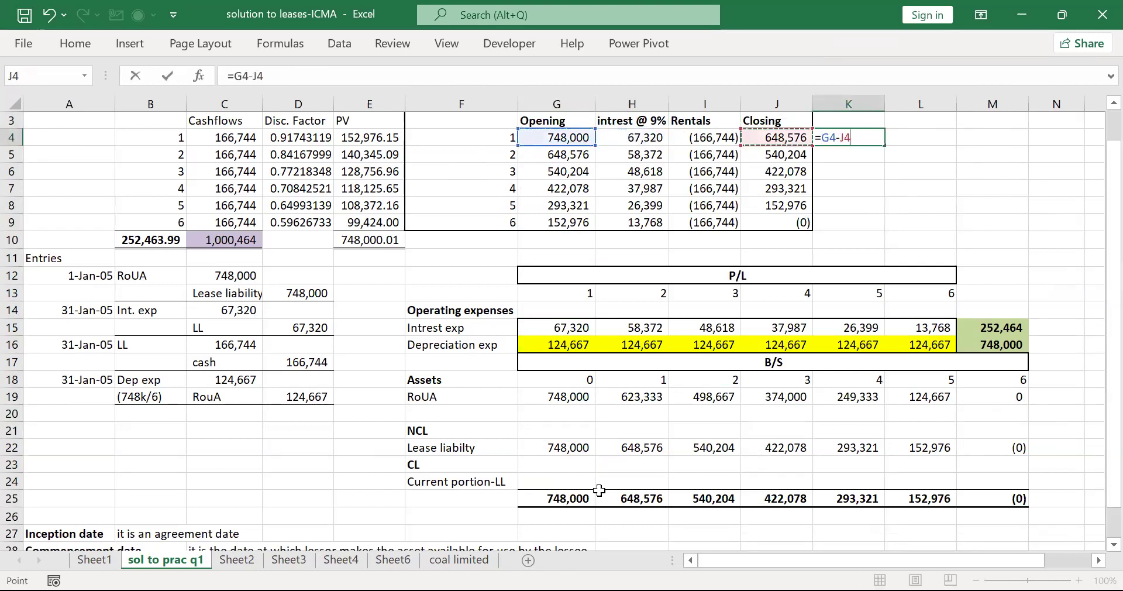
pyautogui.press('Return')
# Confirm the K4 formula and enter 99424 as the current portion of the lease liability in G24.
pyautogui.press('Down')
pyautogui.press('Down')
pyautogui.press('Down')
pyautogui.press('Down')
pyautogui.press('Down')
pyautogui.press('Down')
pyautogui.press('Down')
pyautogui.press('Down')
pyautogui.press('Down')
pyautogui.press('Down')
pyautogui.press('Down')
pyautogui.press('Down')
pyautogui.press('Down')
pyautogui.press('Down')
pyautogui.press('Down')
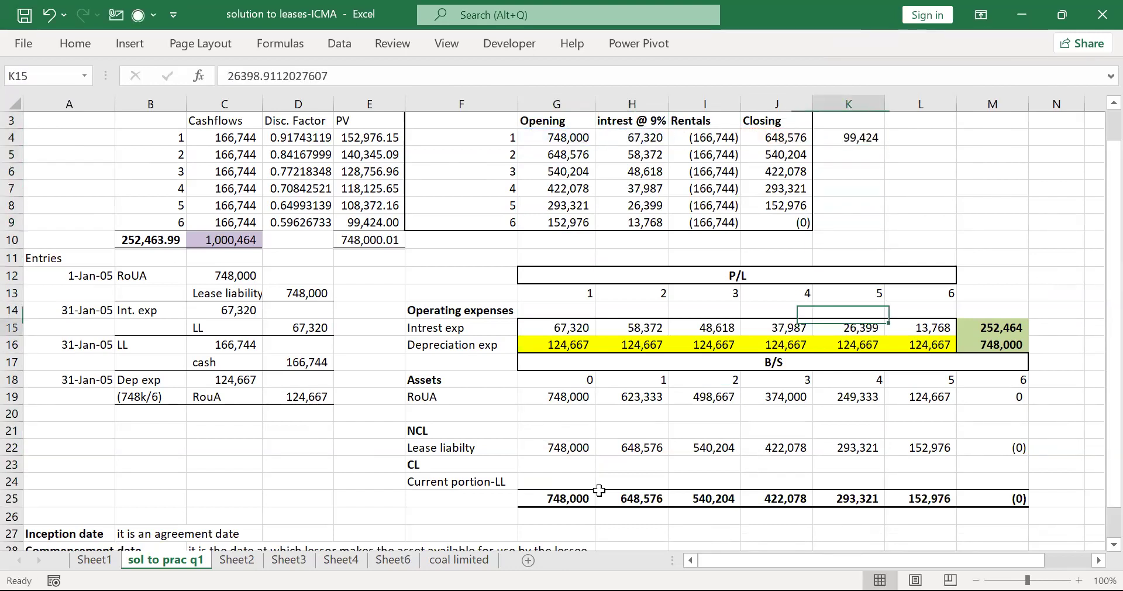
pyautogui.press('Left')
pyautogui.press('Left')
pyautogui.press('Left')
pyautogui.press('Left')
pyautogui.press('Down')
pyautogui.press('Down')
pyautogui.press('Down')
pyautogui.press('Down')
pyautogui.write('99424')
pyautogui.press('Return')
# Format the current-portion row G24:M24 with thousands separators and no decimal places.
pyautogui.press('Up')
pyautogui.press('Up')
pyautogui.press('Down')
pyautogui.moveTo(594, 486); pyautogui.dragTo(1012, 481)
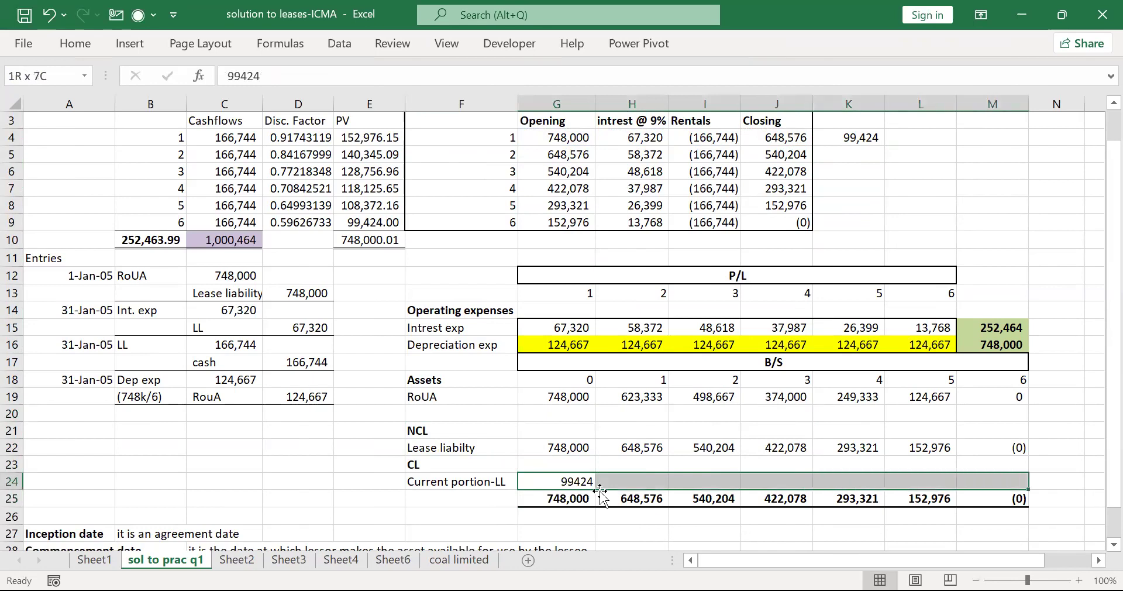
pyautogui.click(78, 47)
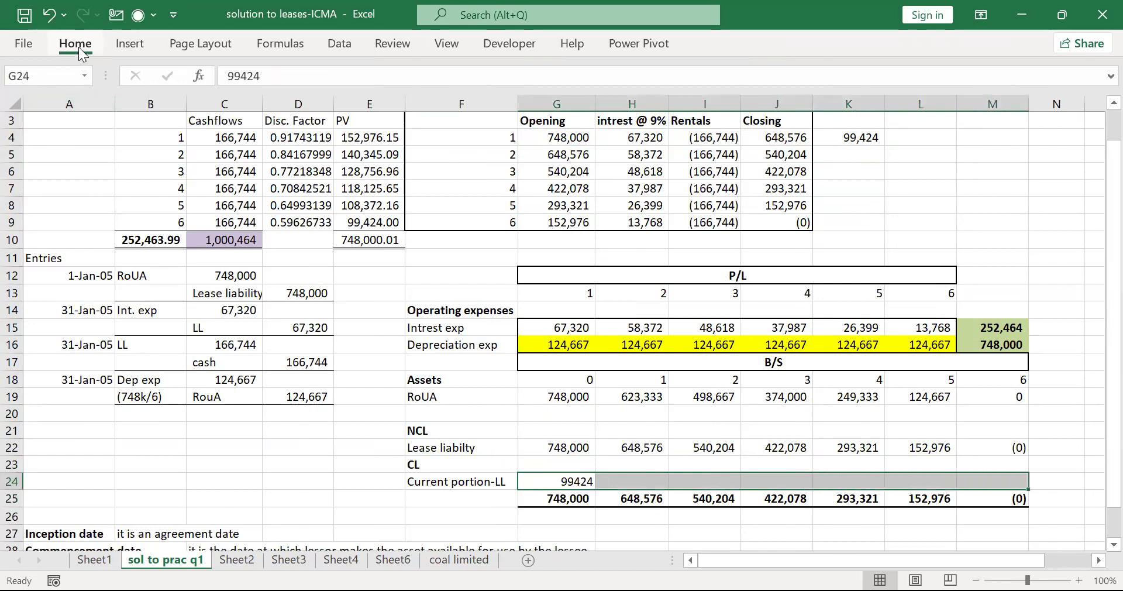
pyautogui.click(580, 105)
pyautogui.click(624, 106)
pyautogui.click(624, 105)
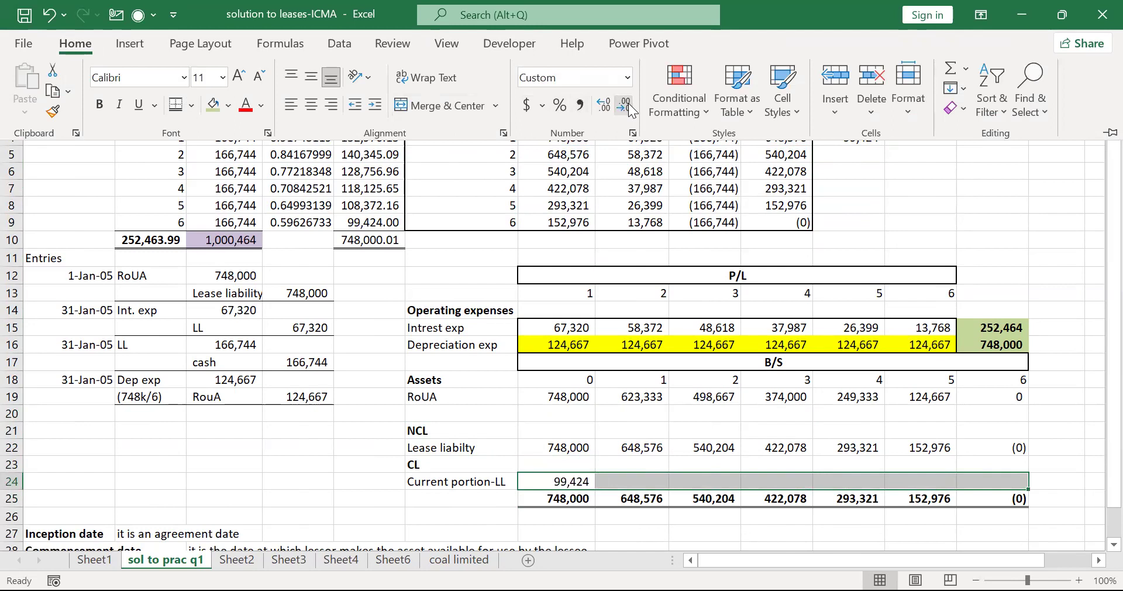
# Enter =G25-G24 in G22 to calculate the non-current lease liability for year 0.
pyautogui.click(613, 457)
pyautogui.press('Left')
pyautogui.press('Up')
pyautogui.write('=')
pyautogui.press('Down')
pyautogui.press('Down')
pyautogui.press('Down')
pyautogui.write('-')
pyautogui.press('Up')
pyautogui.press('Down')
pyautogui.press('Down')
pyautogui.press('Down')
pyautogui.press('Return')
pyautogui.press('Up')
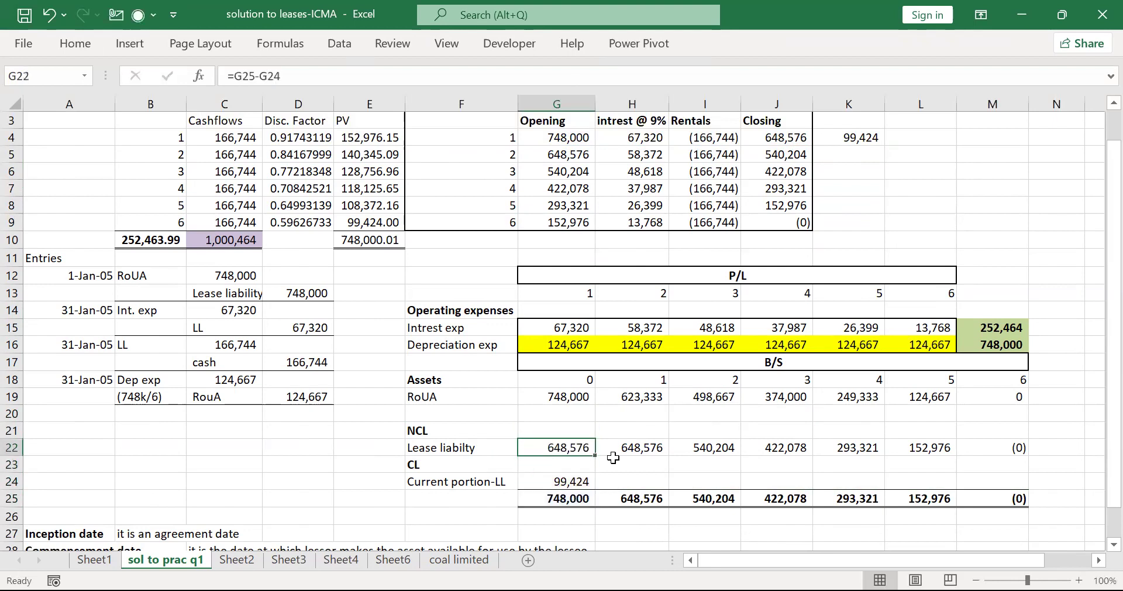
# Copy the non-current liability formula in G22 across H22:M22.
pyautogui.hotkey('ctrl', 'c')
pyautogui.press('Right')
pyautogui.hotkey('shift', 'Right')
pyautogui.hotkey('shift', 'Right')
pyautogui.hotkey('shift', 'Right')
pyautogui.hotkey('shift', 'Right')
pyautogui.hotkey('shift', 'Right')
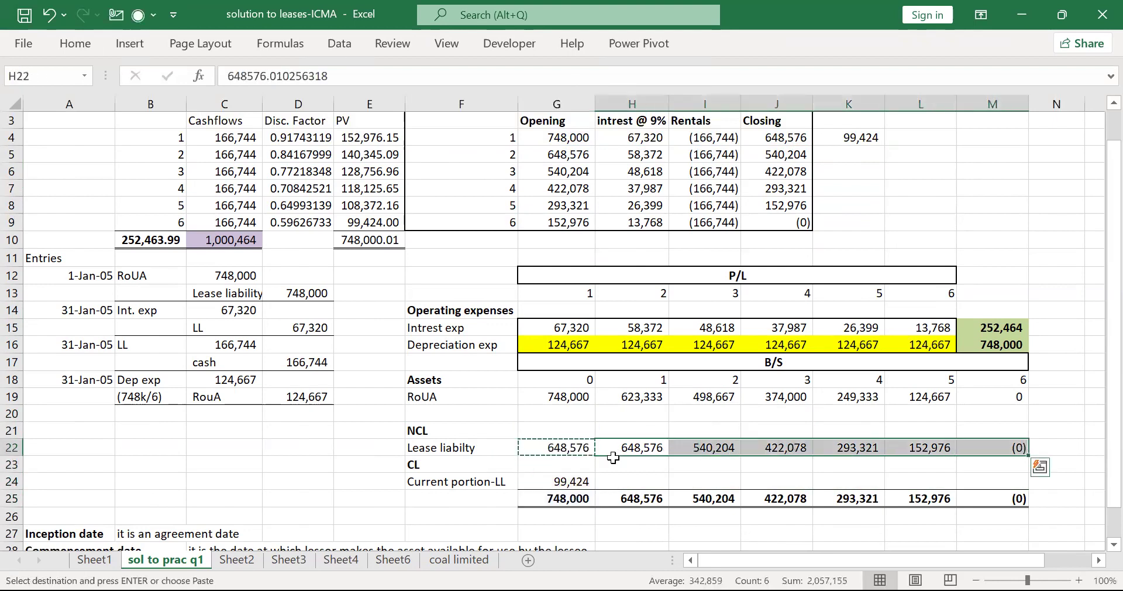
pyautogui.hotkey('ctrl', 'v')
pyautogui.press('Escape')
pyautogui.press('Down')
pyautogui.press('Down')
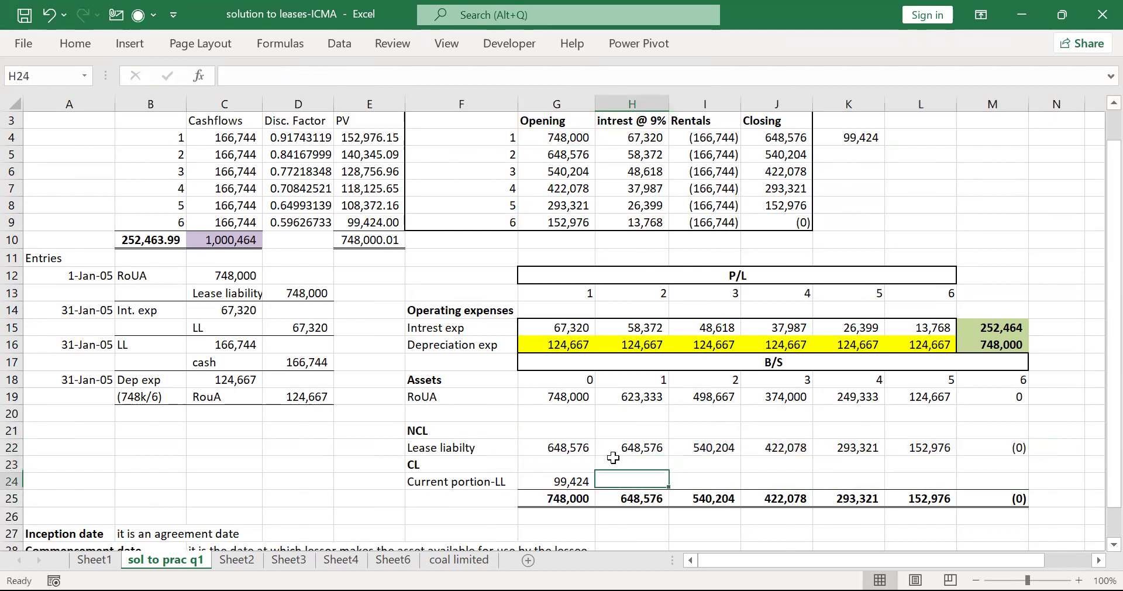
# Make the year 0 current portion in G24 bold.
pyautogui.press('Left')
pyautogui.press('Up')
pyautogui.press('Down')
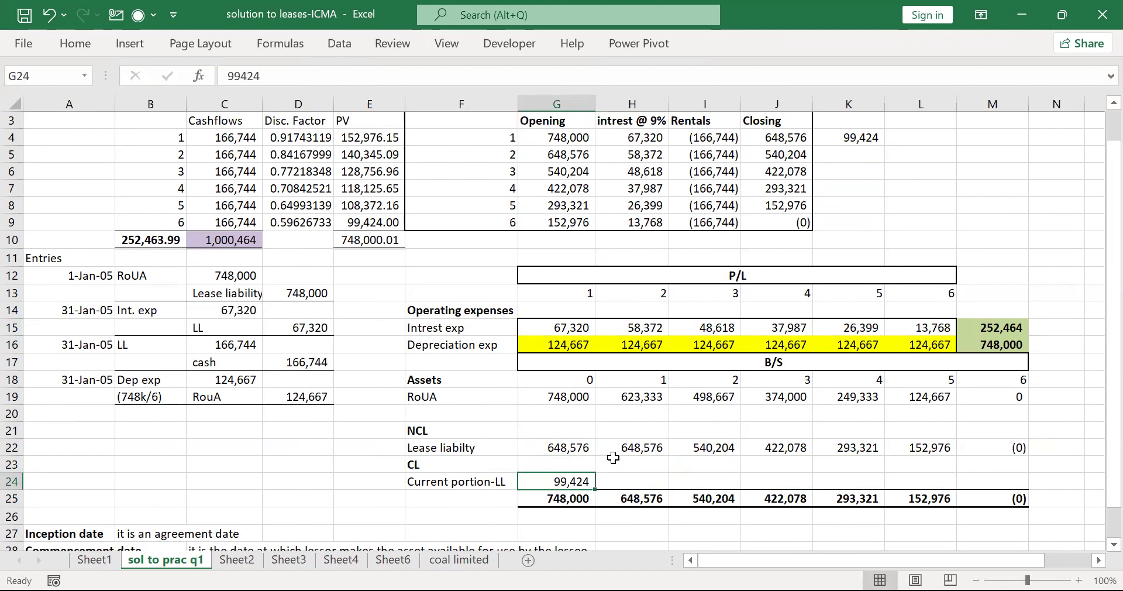
pyautogui.press('Right')
pyautogui.press('Up')
pyautogui.press('Up')
pyautogui.press('Down')
pyautogui.press('Down')
# Enter =J4-J5 in K5 to calculate the second year's reduction in the closing lease liability.
pyautogui.press('Up')
pyautogui.press('Up')
pyautogui.press('Up')
pyautogui.press('Up')
pyautogui.press('Up')
pyautogui.press('Up')
pyautogui.press('Up')
pyautogui.press('Up')
pyautogui.press('Up')
pyautogui.press('Up')
pyautogui.press('Up')
pyautogui.press('Up')
pyautogui.press('Up')
pyautogui.press('Up')
pyautogui.press('Up')
pyautogui.press('Up')
pyautogui.press('Up')
pyautogui.press('Up')
pyautogui.press('Up')
pyautogui.press('Up')
pyautogui.press('Right')
pyautogui.press('Right')
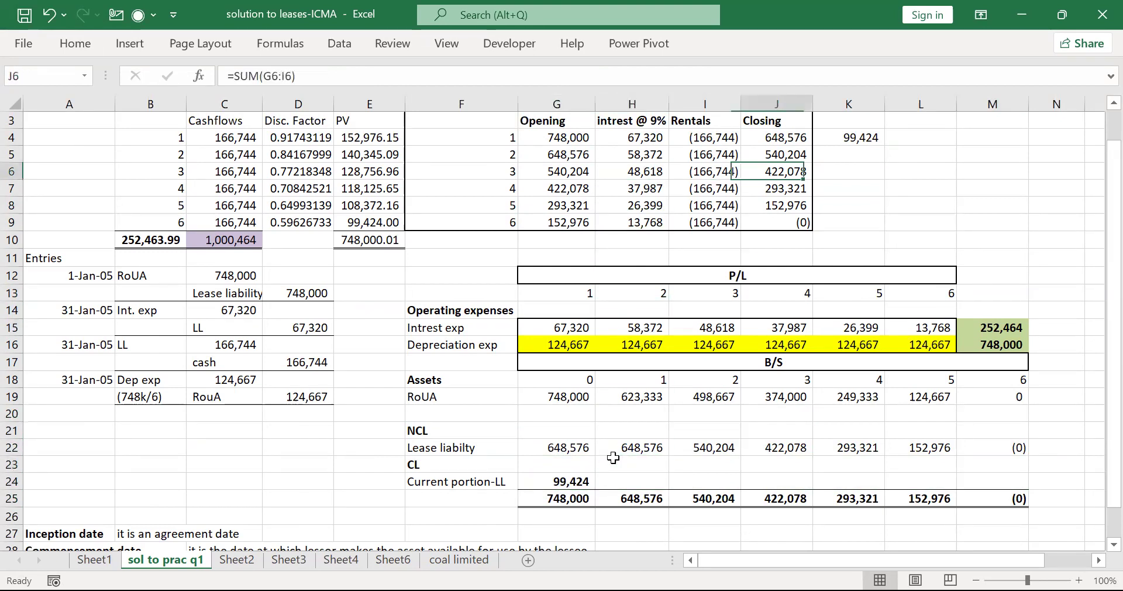
pyautogui.press('Down')
pyautogui.press('Right')
pyautogui.write('=')
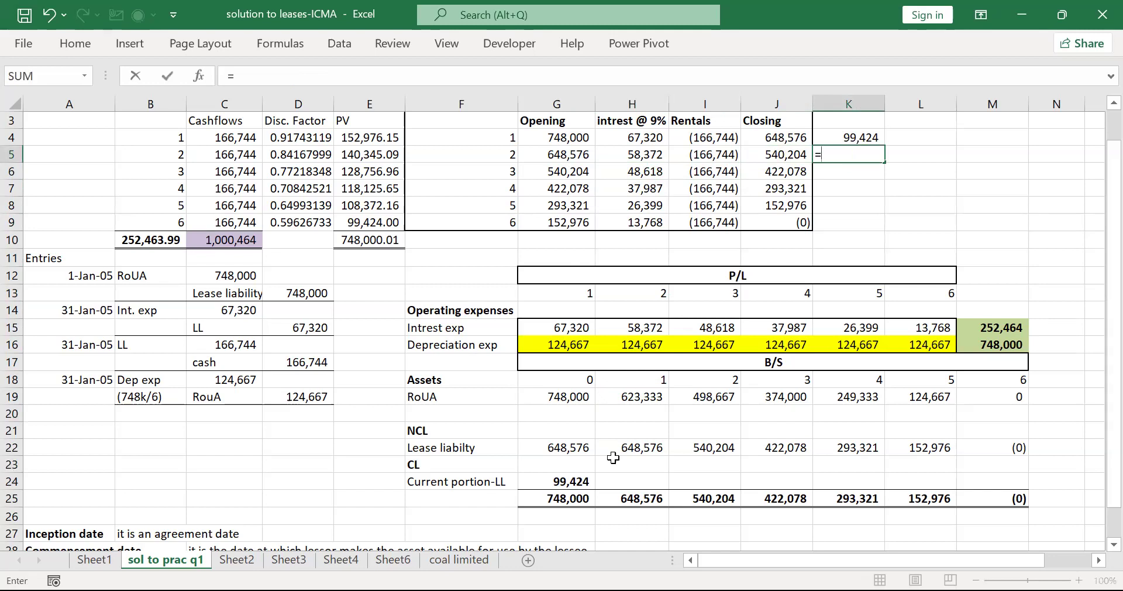
pyautogui.press('Left')
pyautogui.press('Up')
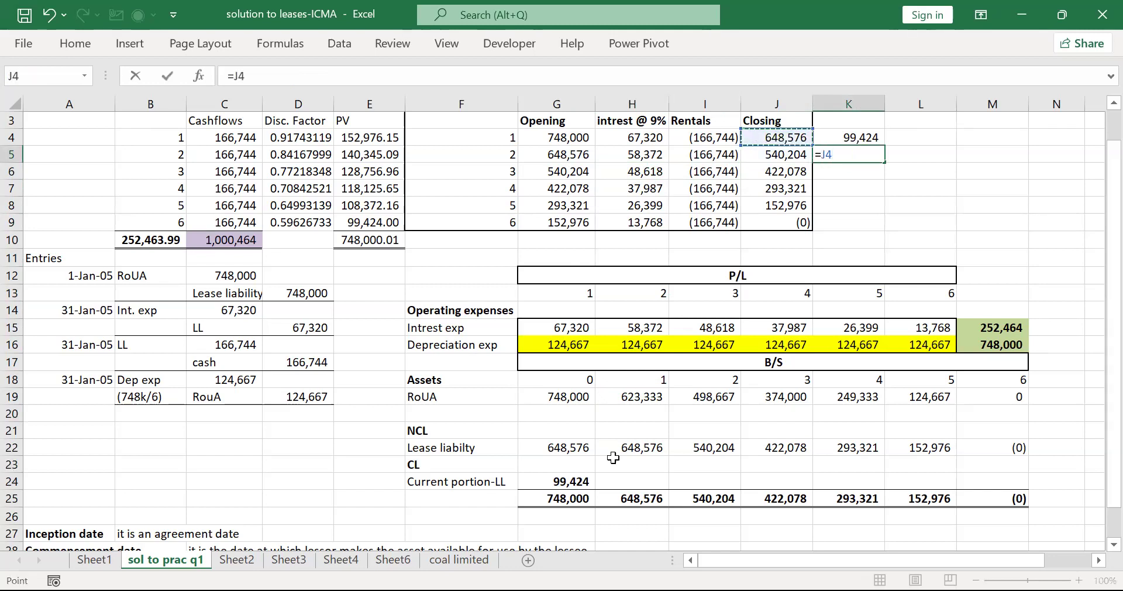
pyautogui.write('-')
pyautogui.press('Left')
pyautogui.press('Return')
# Copy the K5 reduction formula down to K6:K9.
pyautogui.press('Up')
pyautogui.hotkey('ctrl', 'c')
pyautogui.press('Down')
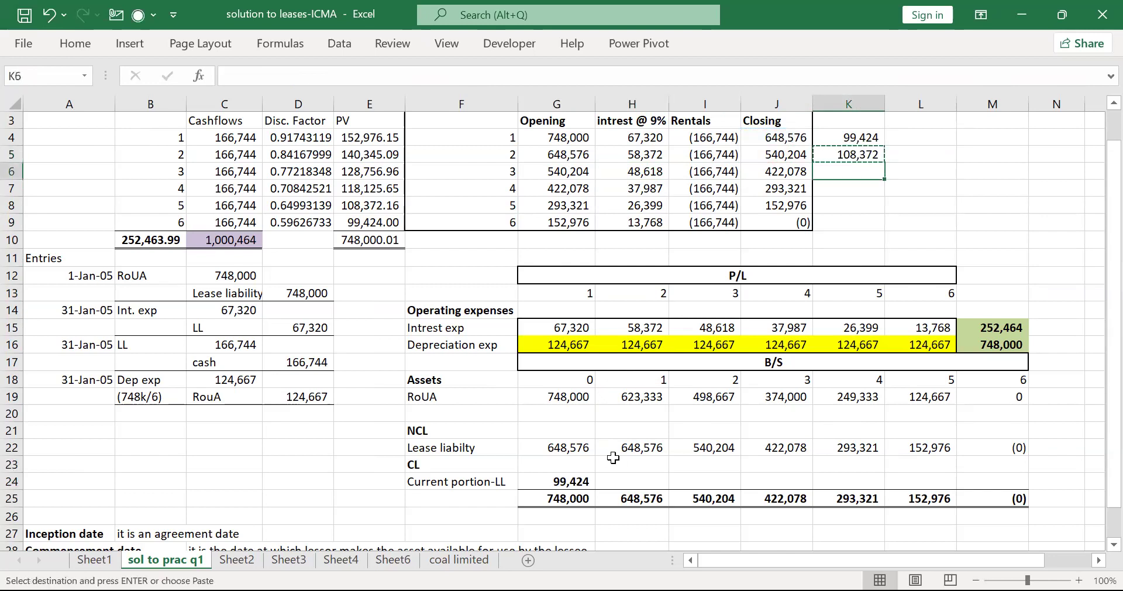
pyautogui.hotkey('shift', 'Down')
pyautogui.hotkey('shift', 'Down')
pyautogui.hotkey('shift', 'Down')
pyautogui.hotkey('ctrl', 'v')
pyautogui.press('Escape')
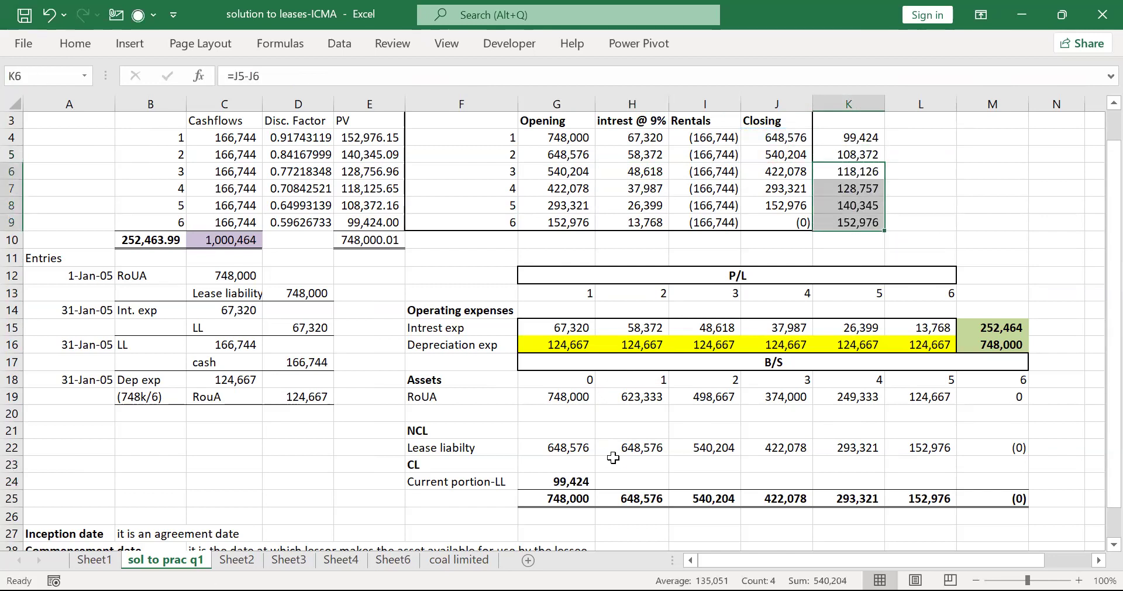
# Copy the yearly reductions in K5:K9 and paste them as transposed values into the current-portion row H24:L24.
pyautogui.press('Up')
pyautogui.hotkey('shift', 'Down')
pyautogui.hotkey('shift', 'Down')
pyautogui.hotkey('shift', 'Down')
pyautogui.hotkey('shift', 'Down')
pyautogui.hotkey('ctrl', 'c')
pyautogui.press('Down')
pyautogui.press('Down')
pyautogui.press('Down')
pyautogui.press('Down')
pyautogui.press('Down')
pyautogui.press('Down')
pyautogui.press('Down')
pyautogui.press('Down')
pyautogui.press('Down')
pyautogui.press('Down')
pyautogui.press('Down')
pyautogui.press('Down')
pyautogui.press('Down')
pyautogui.press('Left')
pyautogui.press('Left')
pyautogui.press('Left')
pyautogui.press('Down')
pyautogui.press('Down')
pyautogui.press('Down')
pyautogui.press('Down')
pyautogui.press('Down')
pyautogui.press('Down')
pyautogui.hotkey('alt', 'e')
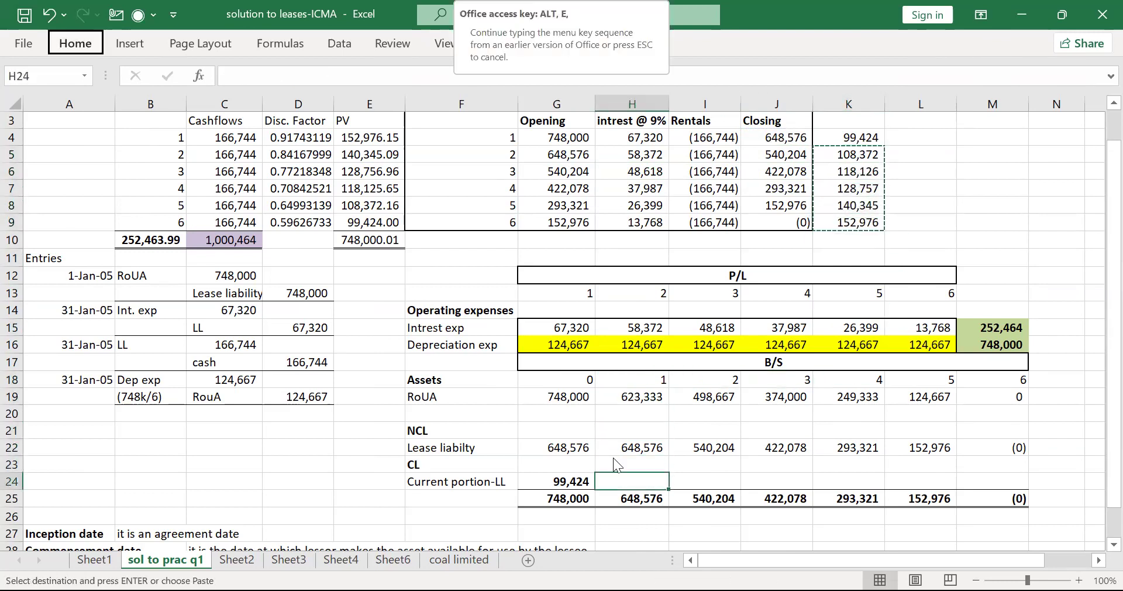
pyautogui.press('s')
pyautogui.press('v')
pyautogui.press('e')
pyautogui.press('Return')
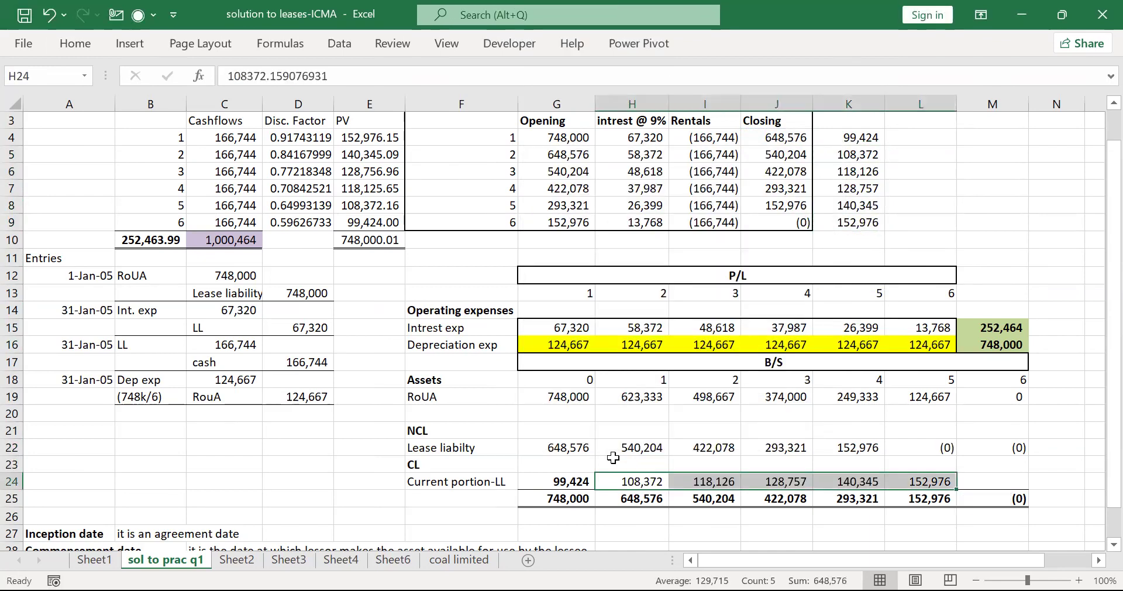
# Review how the year 0 lease liability total in G25 splits into its non-current and current portions.
pyautogui.hotkey('shift', 'Left')
pyautogui.hotkey('shift', 'Left')
pyautogui.hotkey('shift', 'Left')
pyautogui.hotkey('shift', 'Left')
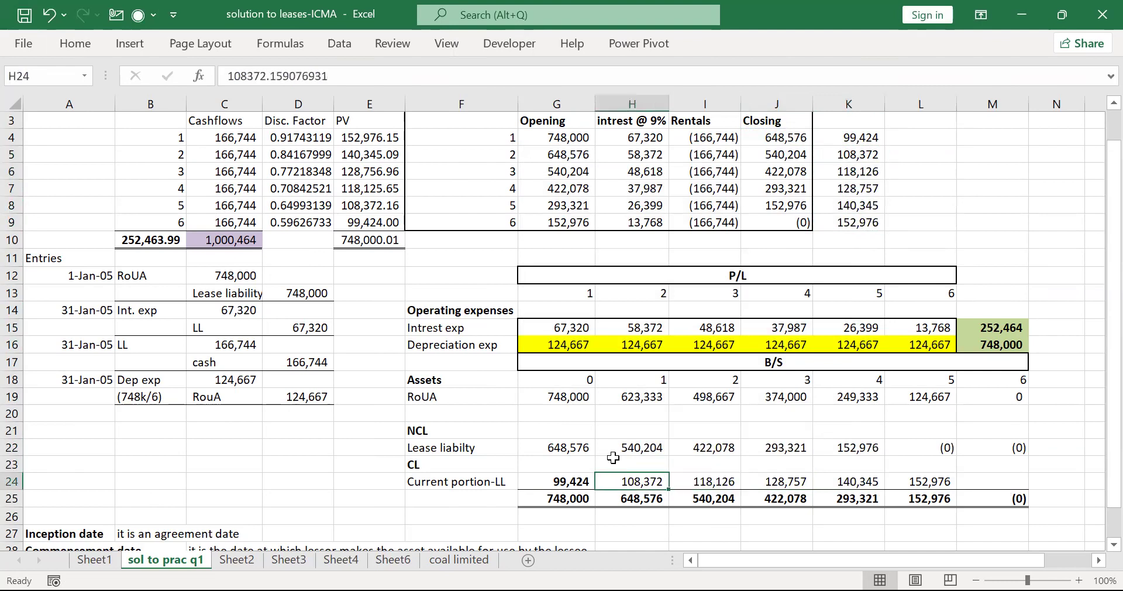
pyautogui.press('Down')
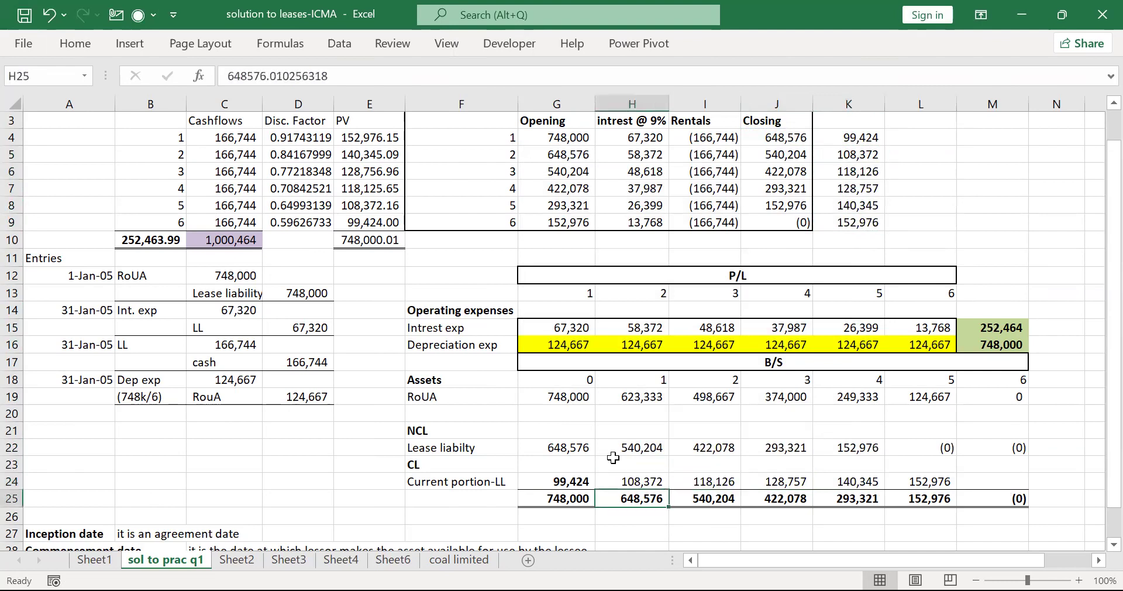
pyautogui.press('Left')
pyautogui.press('Up')
pyautogui.press('Down')
pyautogui.press('Up')
pyautogui.press('Up')
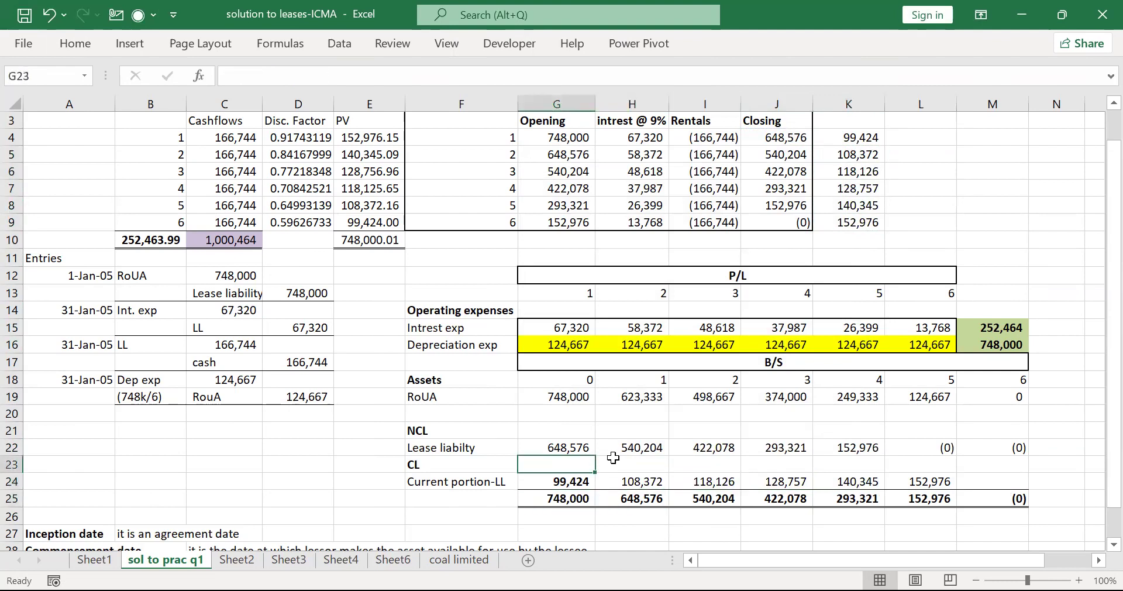
pyautogui.press('Down')
pyautogui.press('Up')
pyautogui.press('Down')
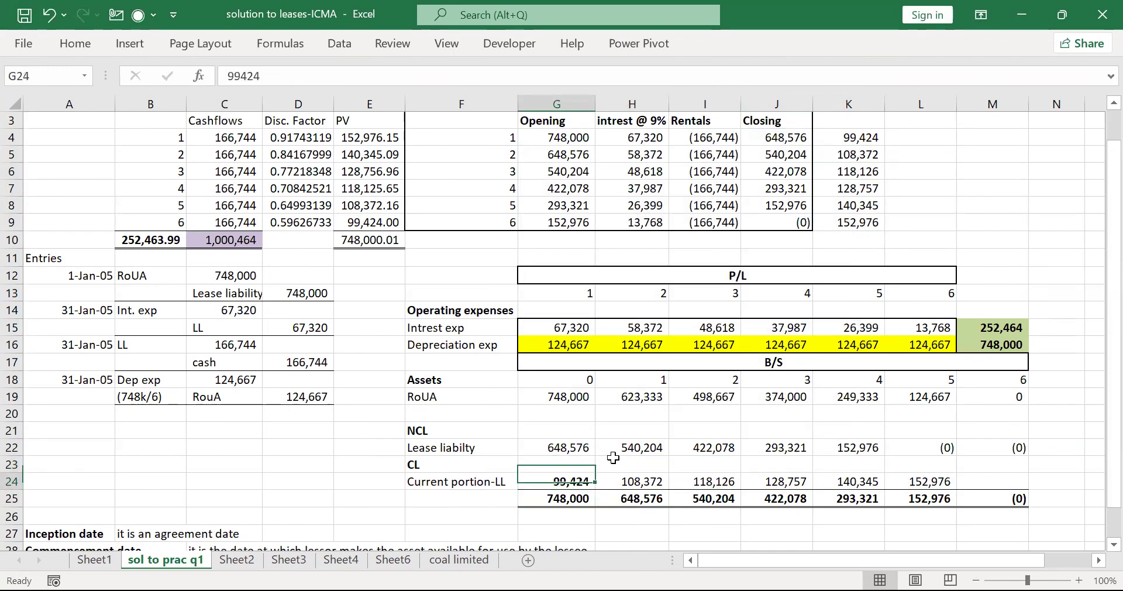
pyautogui.press('Up')
pyautogui.press('Up')
pyautogui.press('Up')
pyautogui.press('Up')
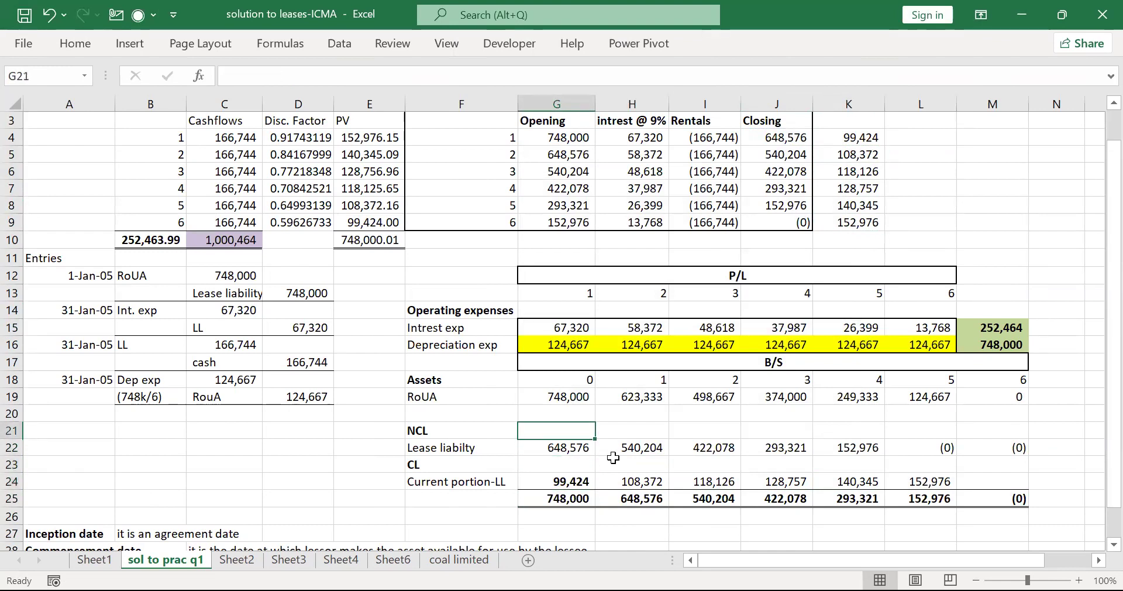
pyautogui.press('Down')
pyautogui.press('Down')
pyautogui.press('Down')
pyautogui.press('Down')
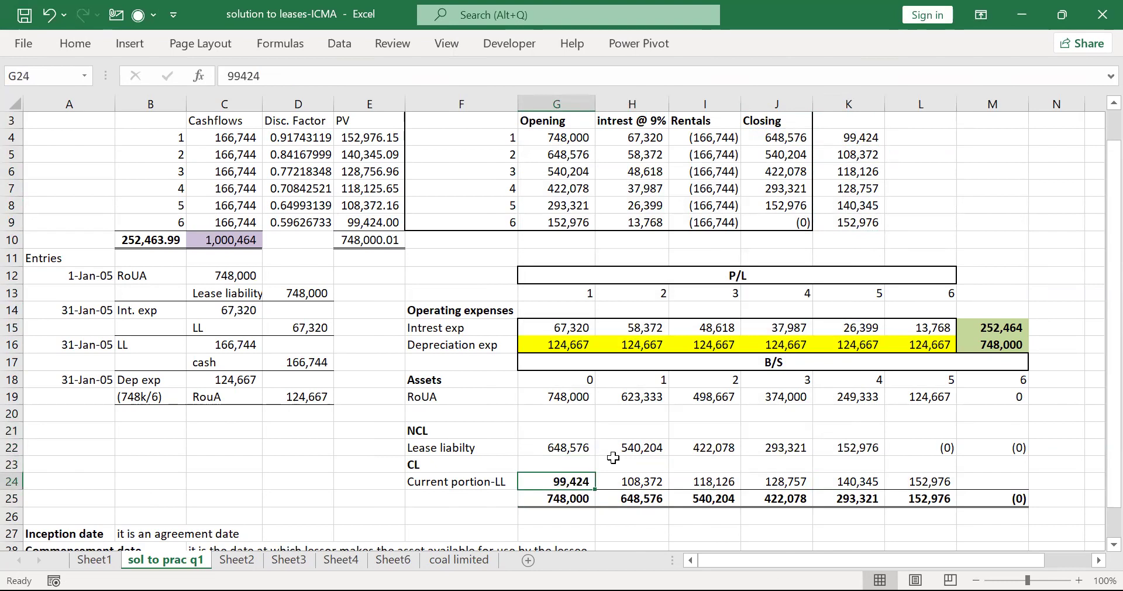
# Review the first year's opening balance, interest, rental and closing balance in row 4 of the amortization schedule.
pyautogui.press('Up')
pyautogui.press('Up')
pyautogui.press('Up')
pyautogui.press('Up')
pyautogui.press('Up')
pyautogui.press('Up')
pyautogui.press('Up')
pyautogui.press('Up')
pyautogui.press('Up')
pyautogui.press('Up')
pyautogui.press('Up')
pyautogui.press('Up')
pyautogui.press('Up')
pyautogui.press('Up')
pyautogui.press('Up')
pyautogui.press('Up')
pyautogui.press('Up')
pyautogui.press('Up')
pyautogui.press('Up')
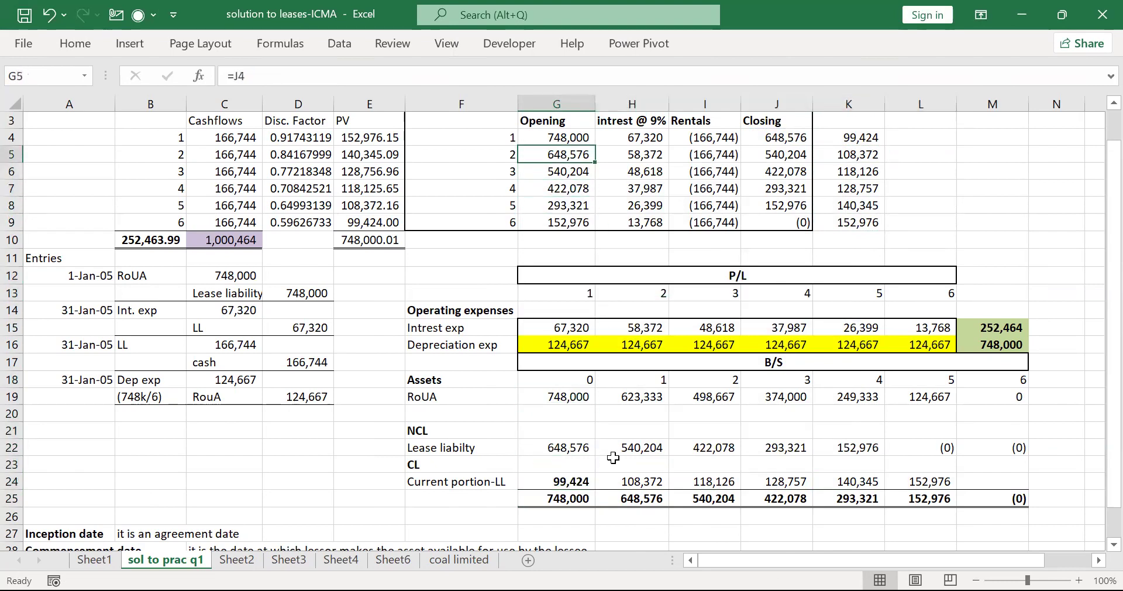
pyautogui.press('Right')
pyautogui.press('Right')
pyautogui.press('Up')
pyautogui.press('Right')
pyautogui.press('Left')
pyautogui.press('Left')
pyautogui.press('Left')
pyautogui.press('Up')
pyautogui.press('Right')
pyautogui.press('Right')
pyautogui.press('Right')
pyautogui.press('Down')
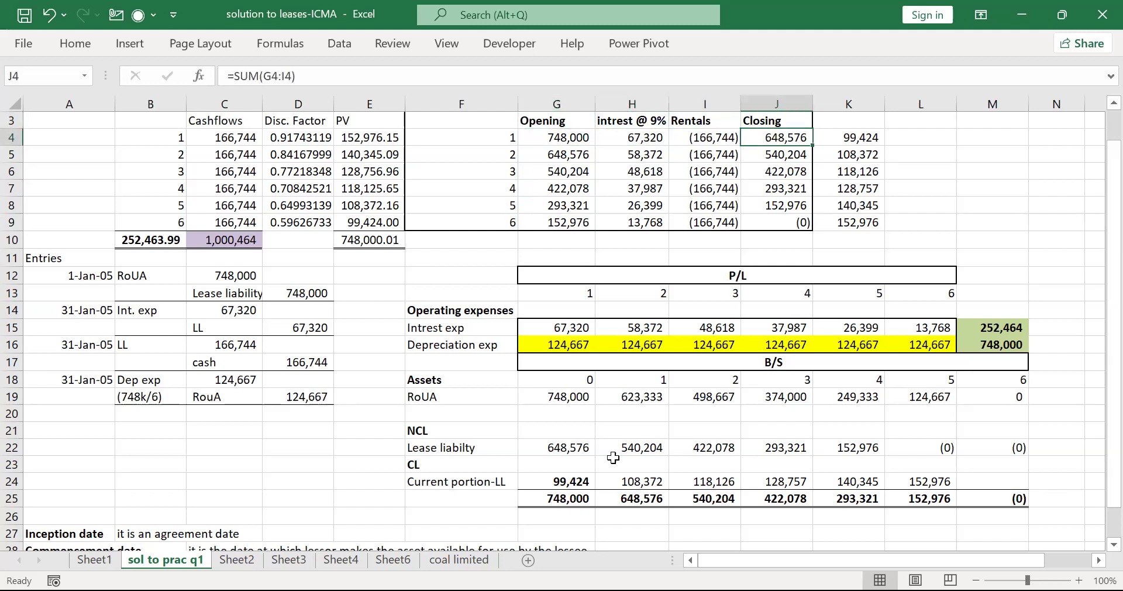
# Compare the yearly liability reductions in column K with the year 0 current portion in G24.
pyautogui.press('Right')
pyautogui.press('Down')
pyautogui.press('Down')
pyautogui.press('Down')
pyautogui.press('Down')
pyautogui.press('Down')
pyautogui.press('Down')
pyautogui.press('Down')
pyautogui.press('Down')
pyautogui.press('Down')
pyautogui.press('Down')
pyautogui.press('Down')
pyautogui.press('Down')
pyautogui.press('Down')
pyautogui.press('Down')
pyautogui.press('Down')
pyautogui.press('Down')
pyautogui.press('Down')
pyautogui.press('Down')
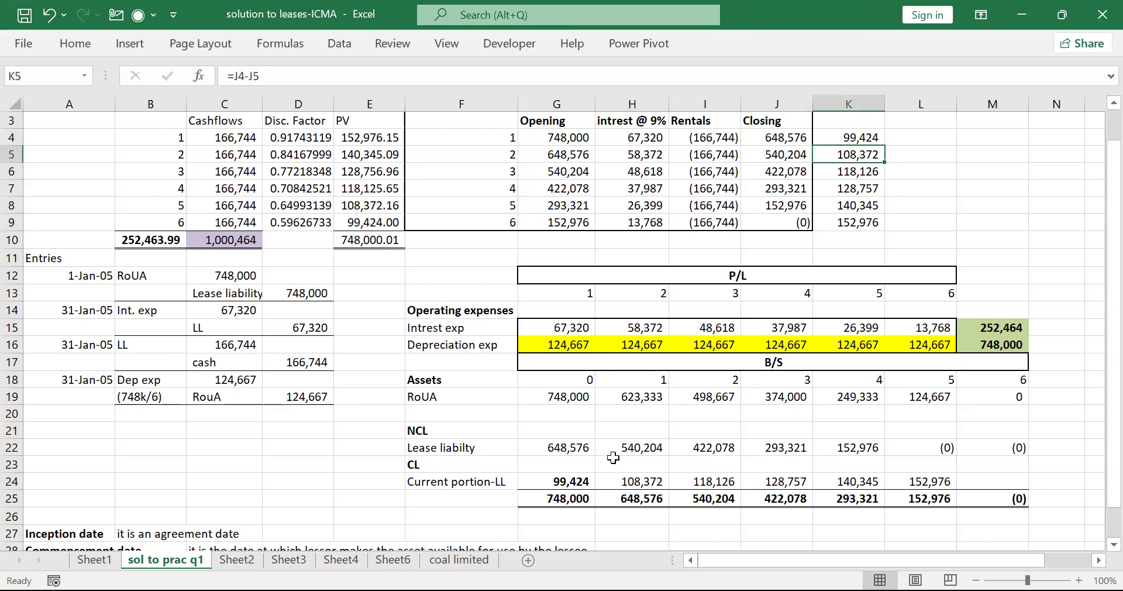
pyautogui.press('Left')
pyautogui.press('Left')
pyautogui.press('Left')
pyautogui.press('Down')
pyautogui.press('Down')
pyautogui.press('Left')
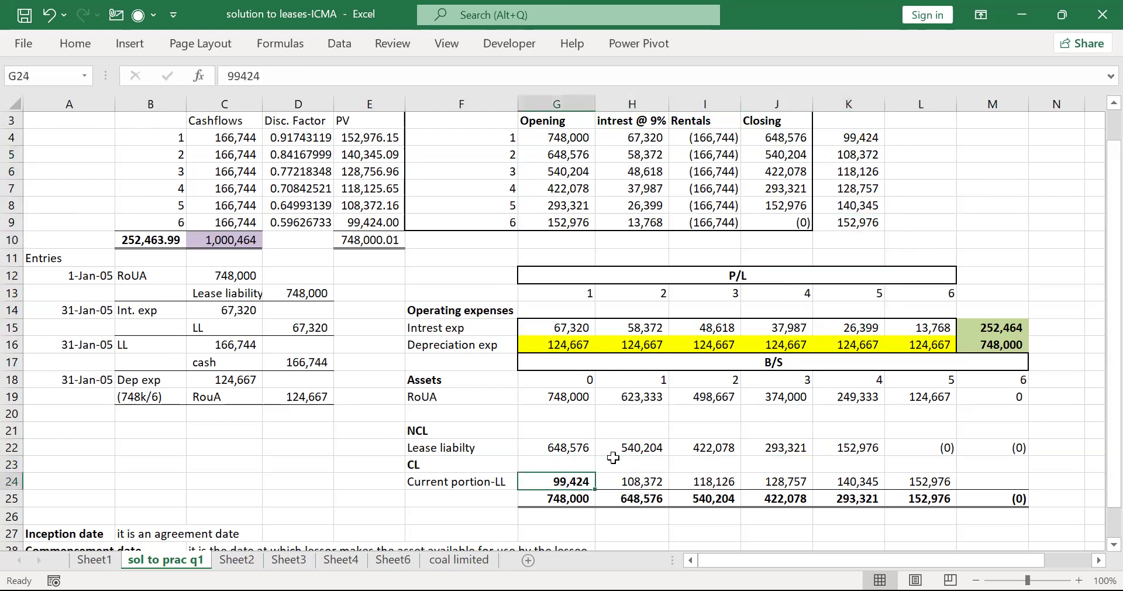
# Make the balance sheet year headings 0 to 6 in G18:M18 bold.
pyautogui.press('Up')
pyautogui.press('Up')
pyautogui.press('Up')
pyautogui.press('Up')
pyautogui.press('Up')
pyautogui.press('Up')
pyautogui.hotkey('shift', 'Right')
pyautogui.hotkey('shift', 'Right')
pyautogui.hotkey('shift', 'Right')
pyautogui.hotkey('shift', 'Right')
pyautogui.hotkey('shift', 'Right')
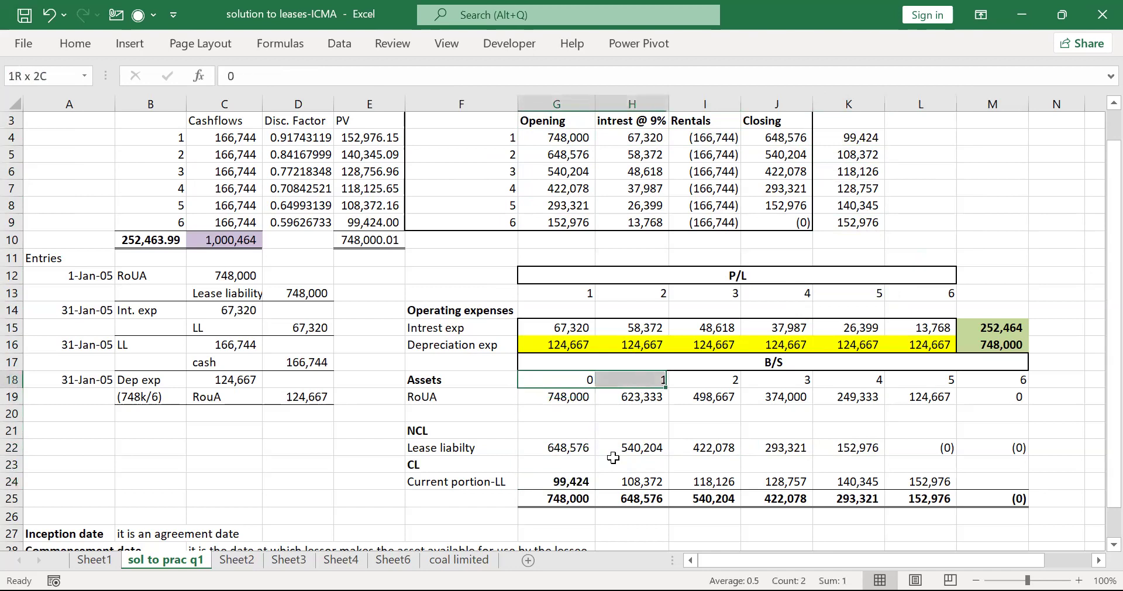
pyautogui.hotkey('shift', 'Right')
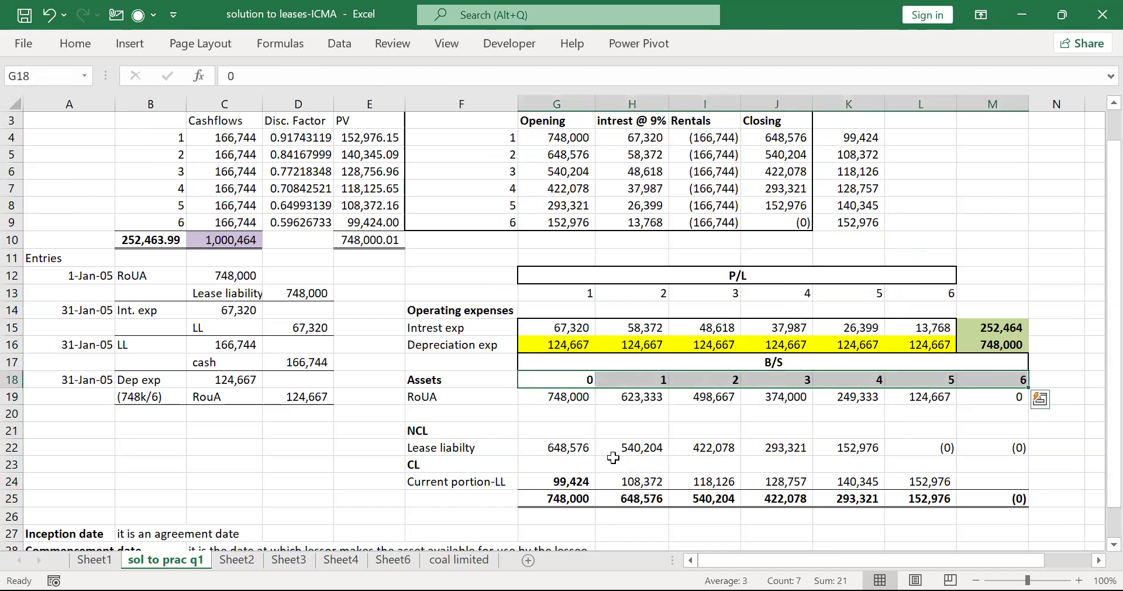
# Examine the year 0 column from the total lease liability in G25 up to the non-current portion in G22.
pyautogui.press('Down')
pyautogui.press('Down')
pyautogui.press('Down')
pyautogui.press('Down')
pyautogui.press('Down')
pyautogui.press('Down')
pyautogui.press('Down')
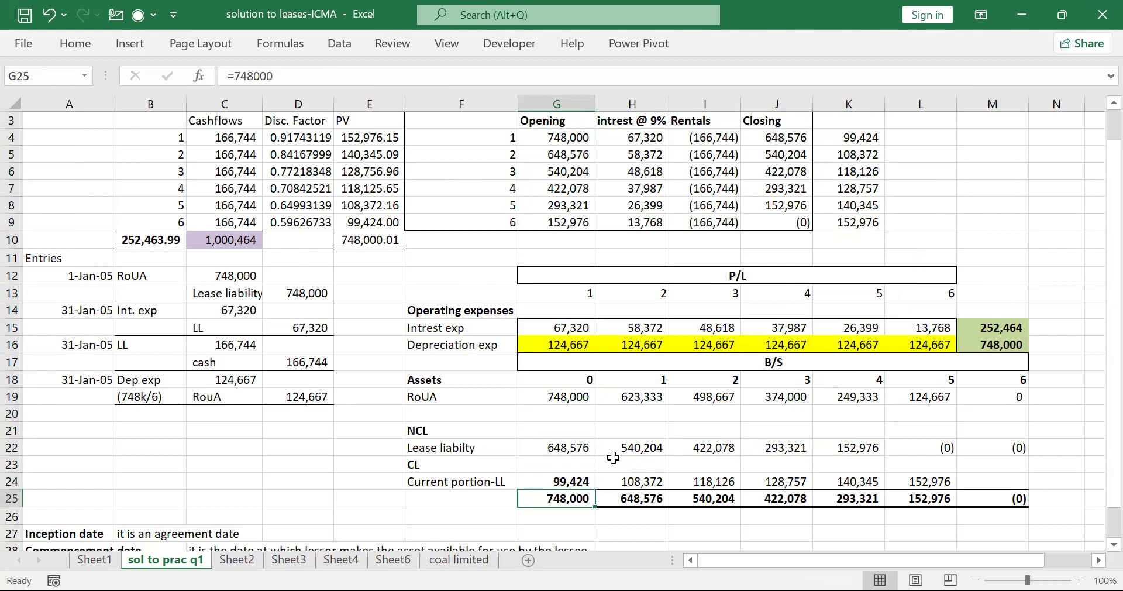
pyautogui.press('Up')
pyautogui.press('Up')
pyautogui.press('Up')
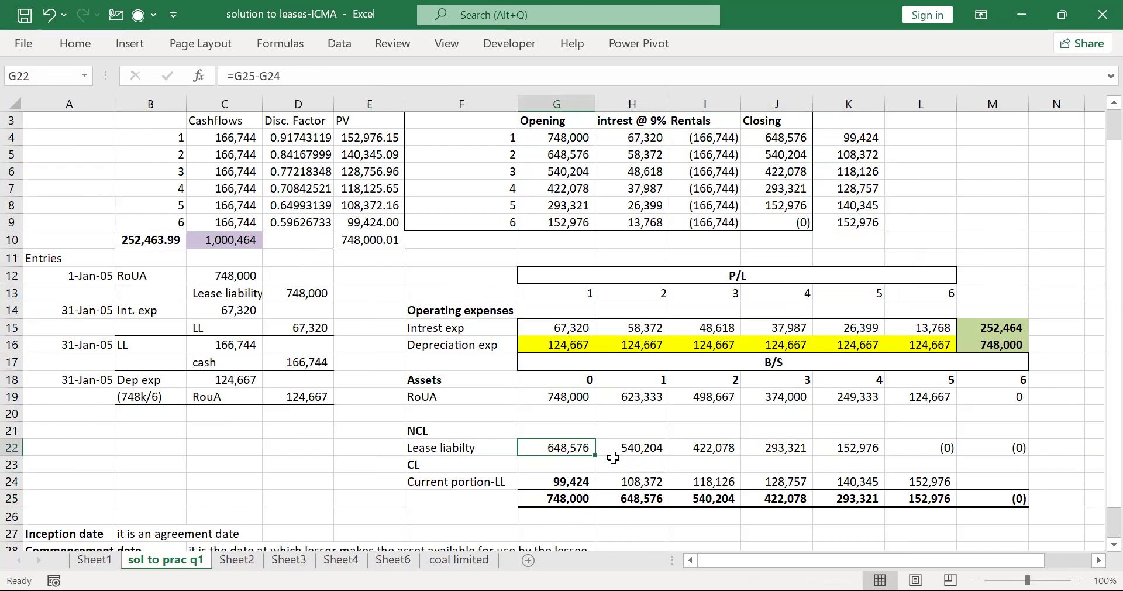
# Check how the lease liability totals split into current and non-current portions for years 1 to 3, and examine row 22 through year 6.
pyautogui.press('Right')
pyautogui.press('Down')
pyautogui.press('Down')
pyautogui.press('Down')
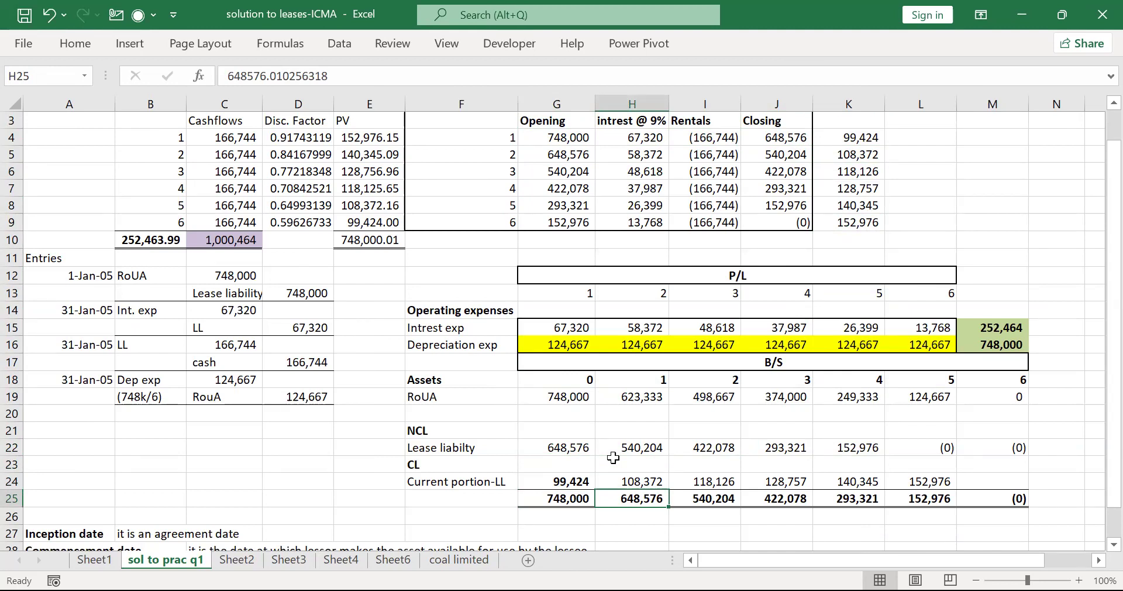
pyautogui.press('Up')
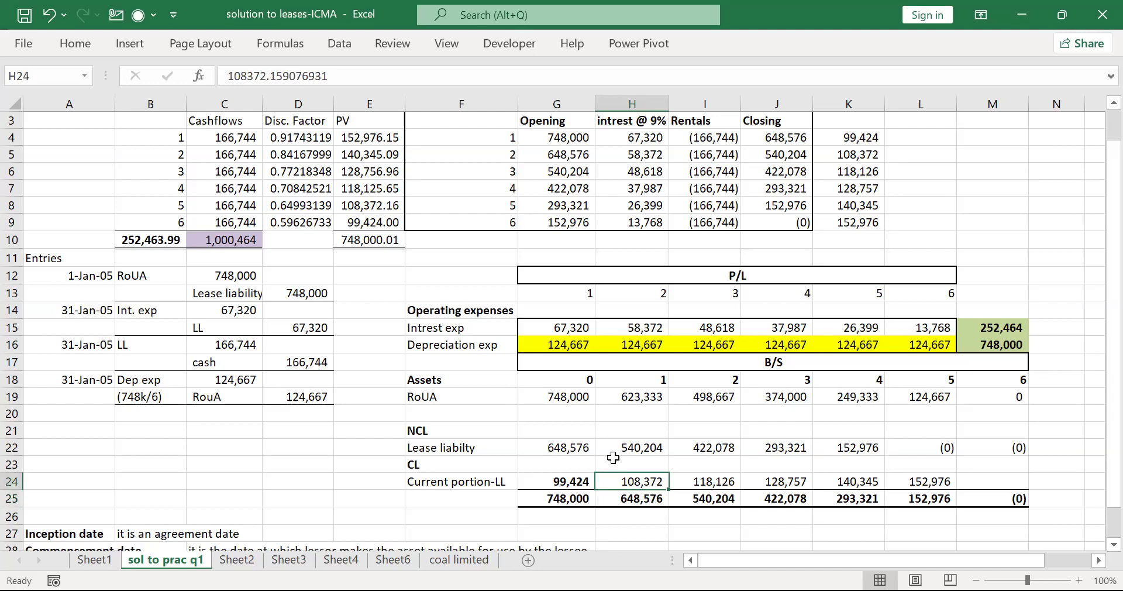
pyautogui.press('Up')
pyautogui.press('Up')
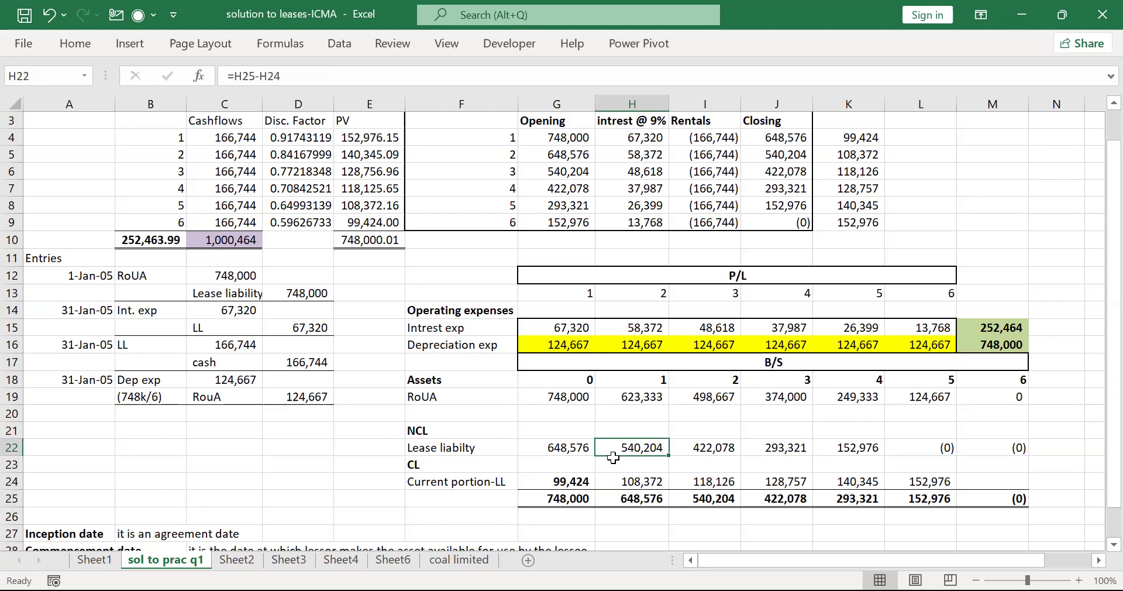
pyautogui.press('Down')
pyautogui.press('Down')
pyautogui.press('Right')
pyautogui.press('Down')
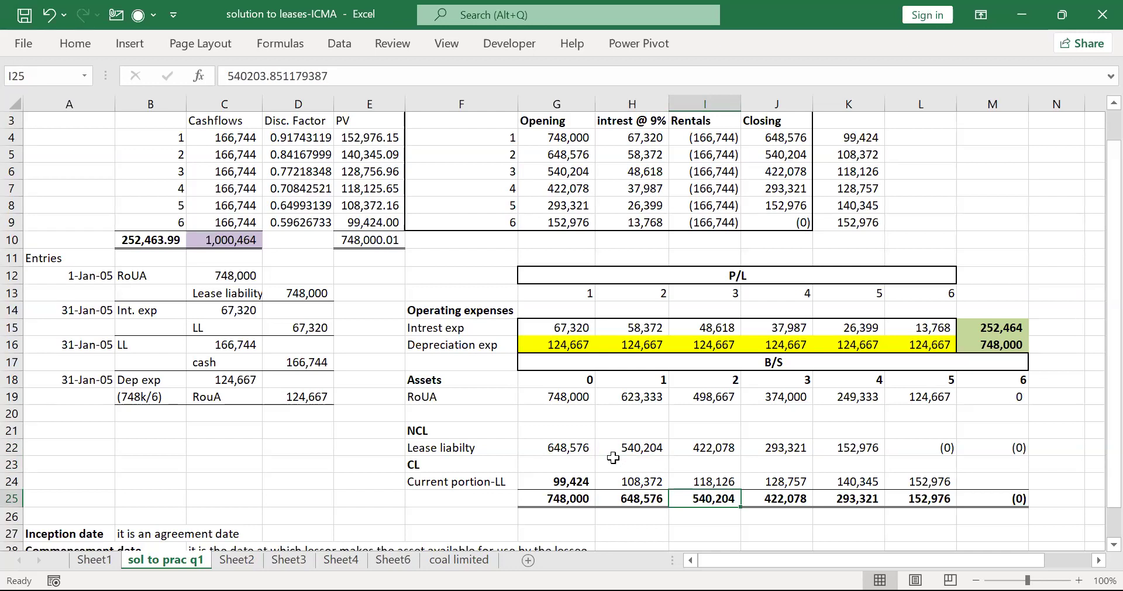
pyautogui.press('Up')
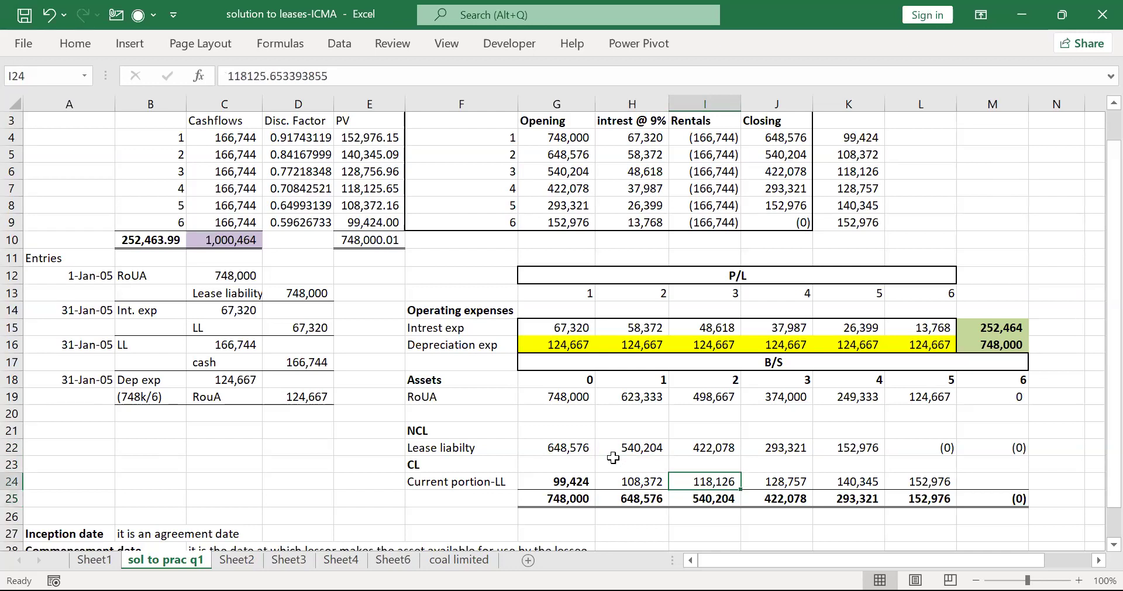
pyautogui.press('Up')
pyautogui.press('Up')
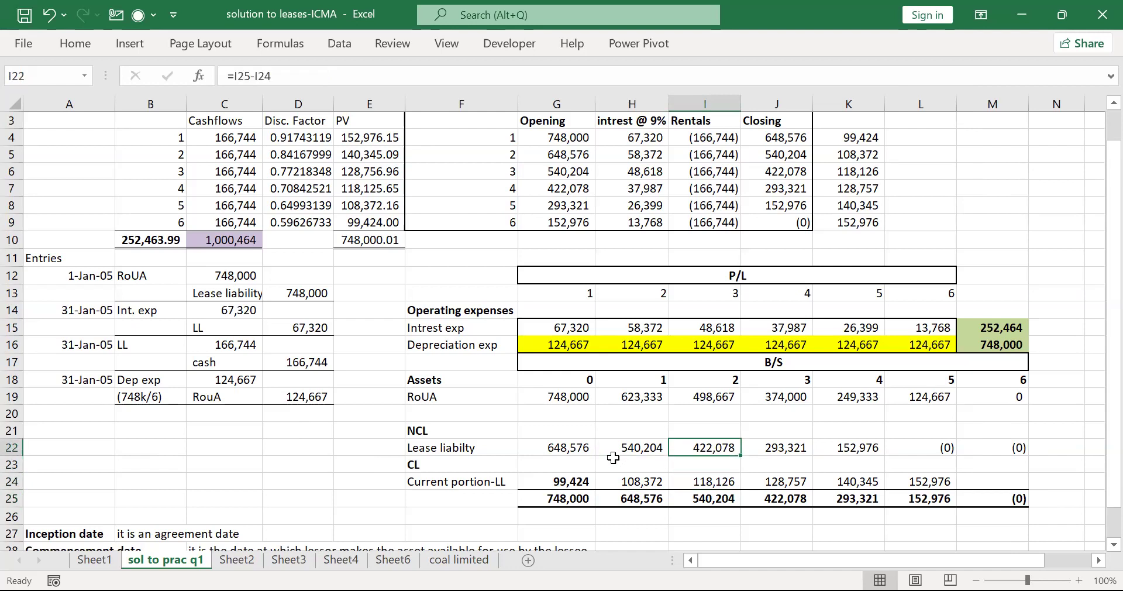
pyautogui.press('Right')
pyautogui.press('Down')
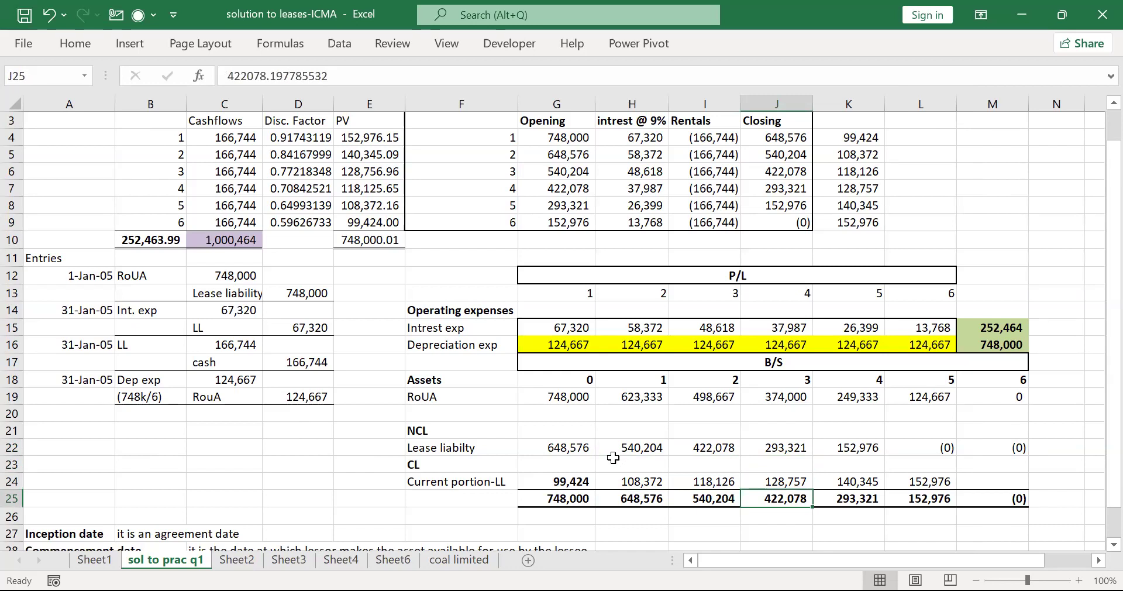
pyautogui.press('Up')
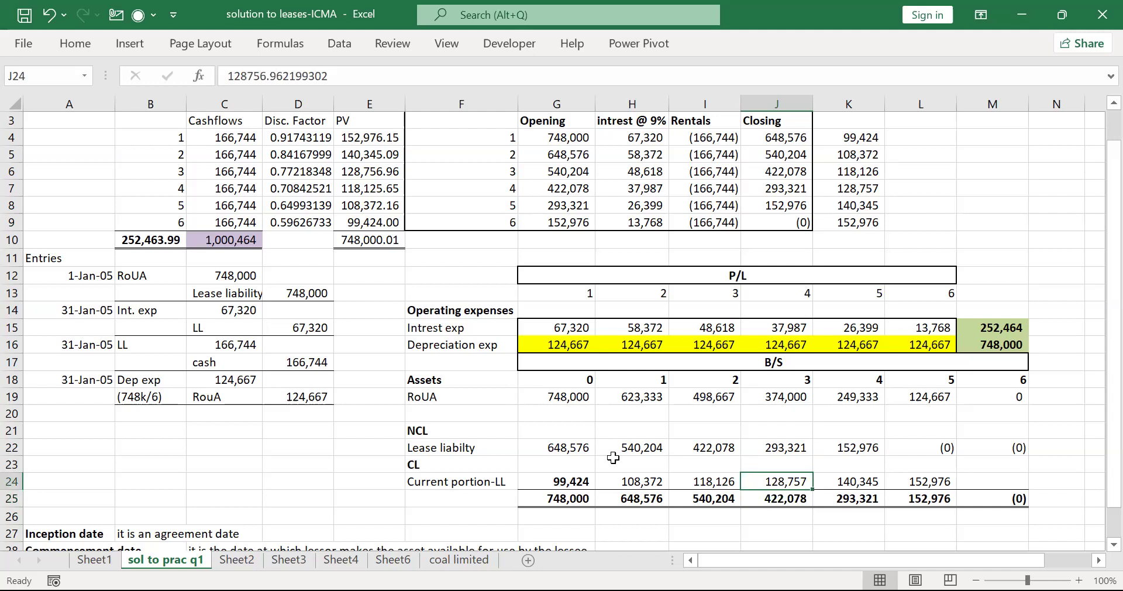
pyautogui.press('Up')
pyautogui.press('Up')
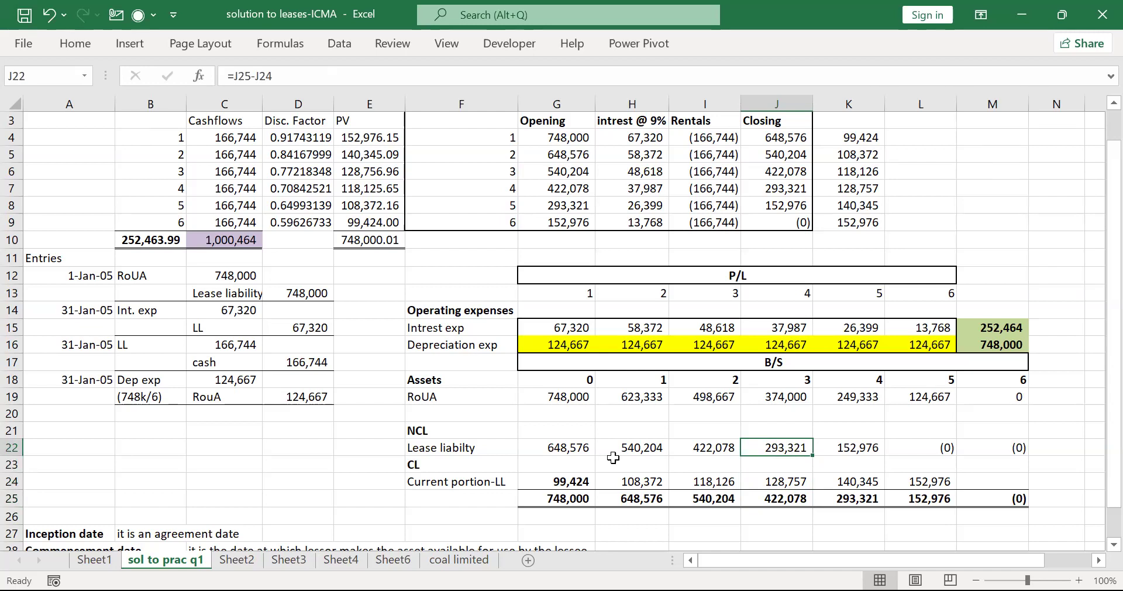
pyautogui.press('Right')
pyautogui.press('Right')
pyautogui.press('Right')
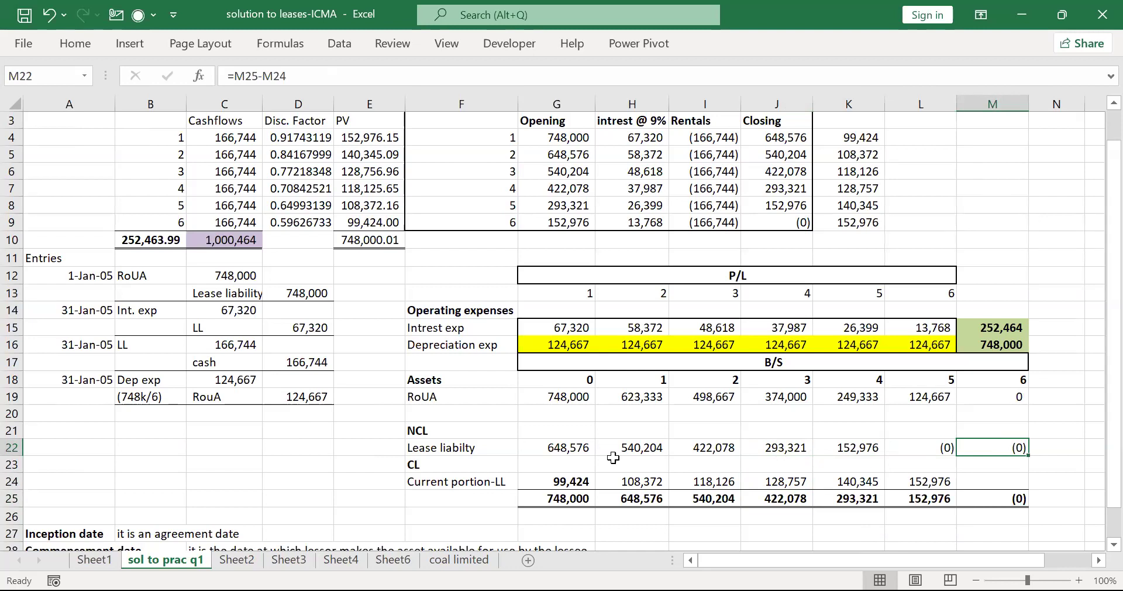
# Return to cell A1 to view the lease payments, entries, amortization schedule and statement extracts together.
pyautogui.press('Left')
pyautogui.press('Left')
pyautogui.press('Left')
pyautogui.press('Left')
pyautogui.press('Left')
pyautogui.press('Left')
pyautogui.press('Left')
pyautogui.press('Left')
pyautogui.press('Left')
pyautogui.press('Left')
pyautogui.press('Left')
pyautogui.press('Left')
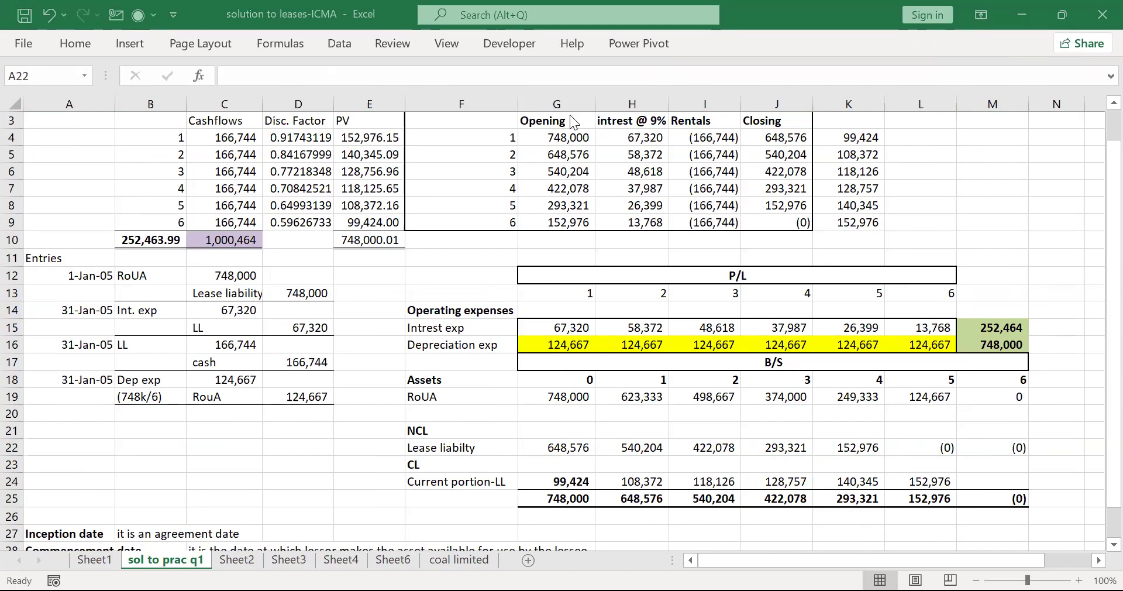
pyautogui.press('Up')
pyautogui.press('Up')
pyautogui.press('Up')
pyautogui.press('Up')
pyautogui.press('Up')
pyautogui.press('Up')
pyautogui.press('Up')
pyautogui.press('Up')
pyautogui.press('Up')
pyautogui.press('Up')
pyautogui.press('Up')
pyautogui.press('Up')
pyautogui.press('Up')
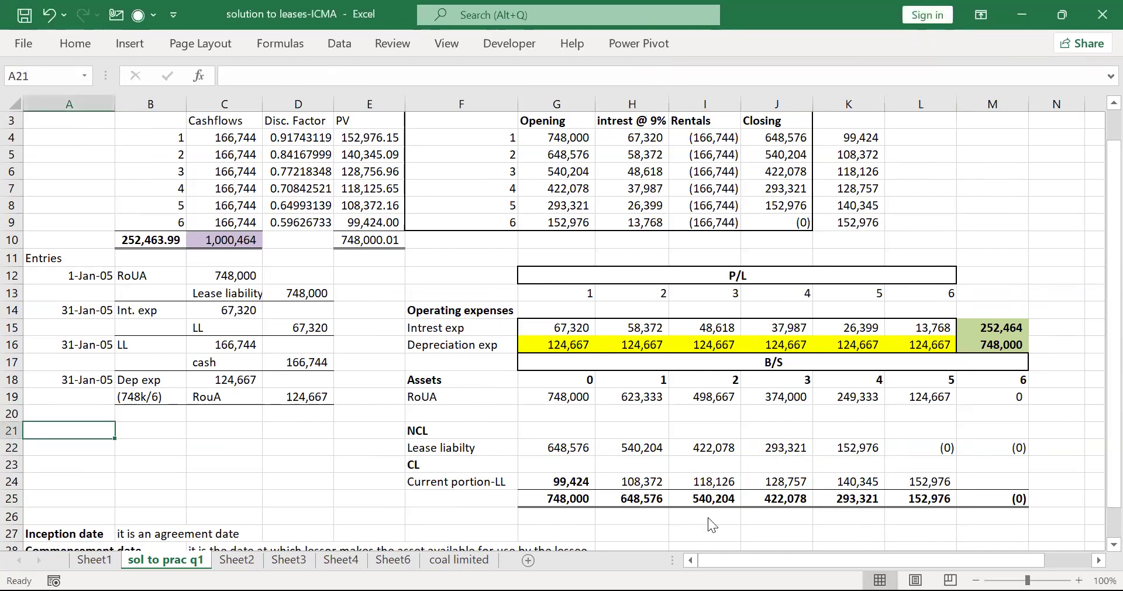
pyautogui.press('Up')
pyautogui.press('Up')
pyautogui.press('Up')
pyautogui.press('Up')
pyautogui.press('Up')
pyautogui.press('Up')
pyautogui.press('Up')
pyautogui.press('Up')
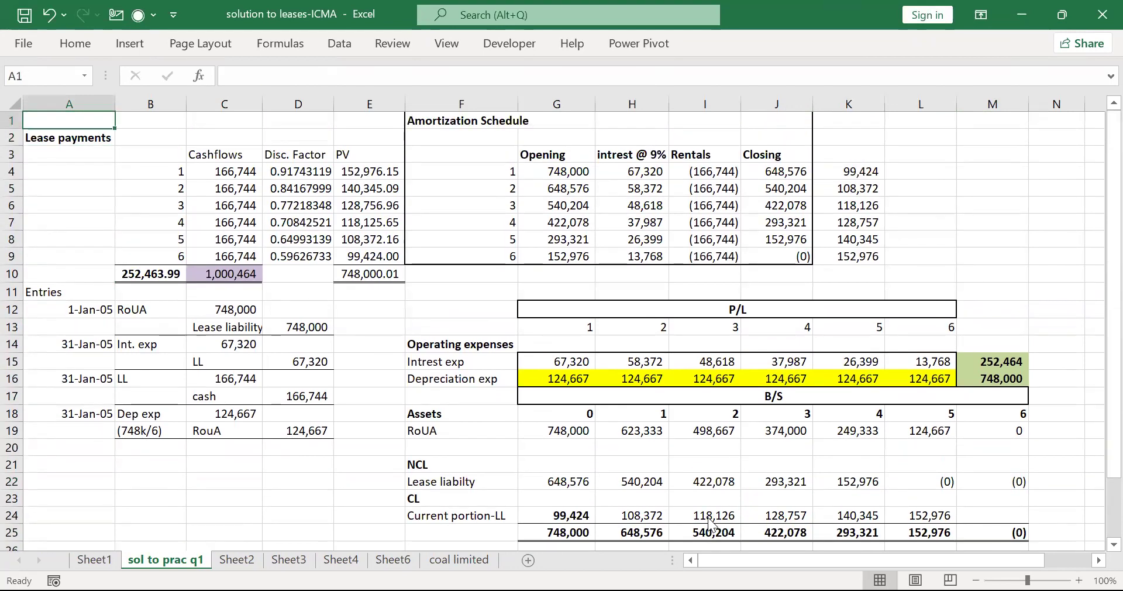
# Look over the amortization schedule and follow column G down to the balance sheet's year 0 heading.
pyautogui.click(904, 245)
pyautogui.press('Left')
pyautogui.press('Left')
pyautogui.press('Left')
pyautogui.press('Left')
pyautogui.press('Left')
pyautogui.press('Left')
pyautogui.press('Up')
pyautogui.press('Right')
pyautogui.press('Down')
pyautogui.press('Down')
pyautogui.press('Down')
pyautogui.press('Down')
pyautogui.press('Down')
pyautogui.press('Down')
pyautogui.press('Down')
pyautogui.press('Down')
pyautogui.press('Down')
pyautogui.press('Down')
pyautogui.press('Down')
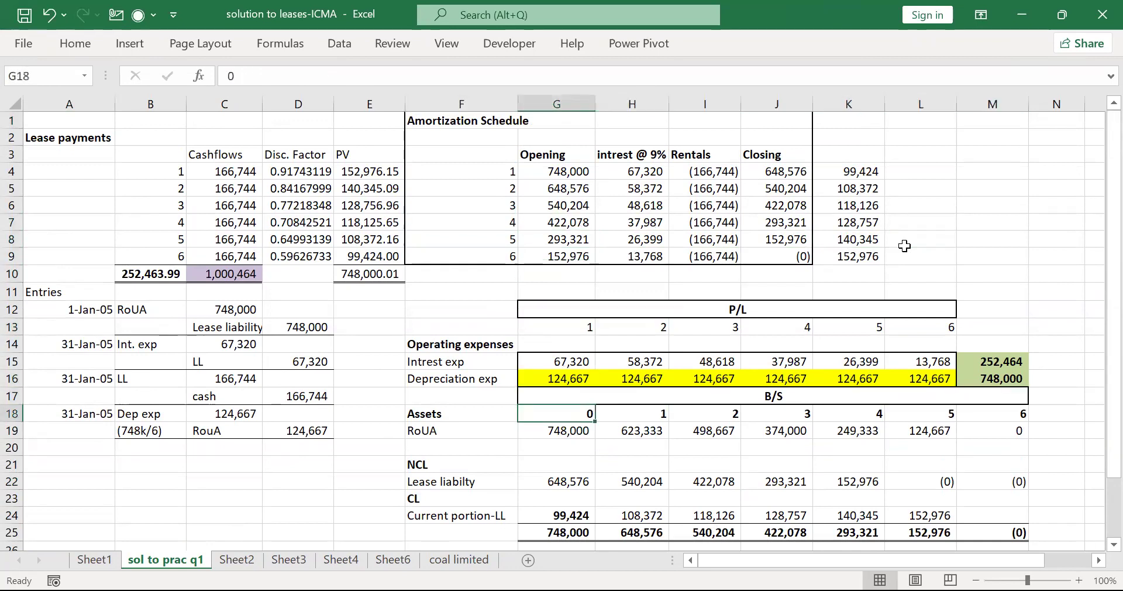
# Highlight the first opening balance of the amortization schedule, in G4, with a light olive green fill.
pyautogui.press('Up')
pyautogui.press('Up')
pyautogui.press('Up')
pyautogui.press('Up')
pyautogui.press('Up')
pyautogui.press('Up')
pyautogui.press('Up')
pyautogui.press('Up')
pyautogui.press('Up')
pyautogui.press('Up')
pyautogui.press('Up')
pyautogui.press('Up')
pyautogui.press('Up')
pyautogui.press('Up')
pyautogui.press('Up')
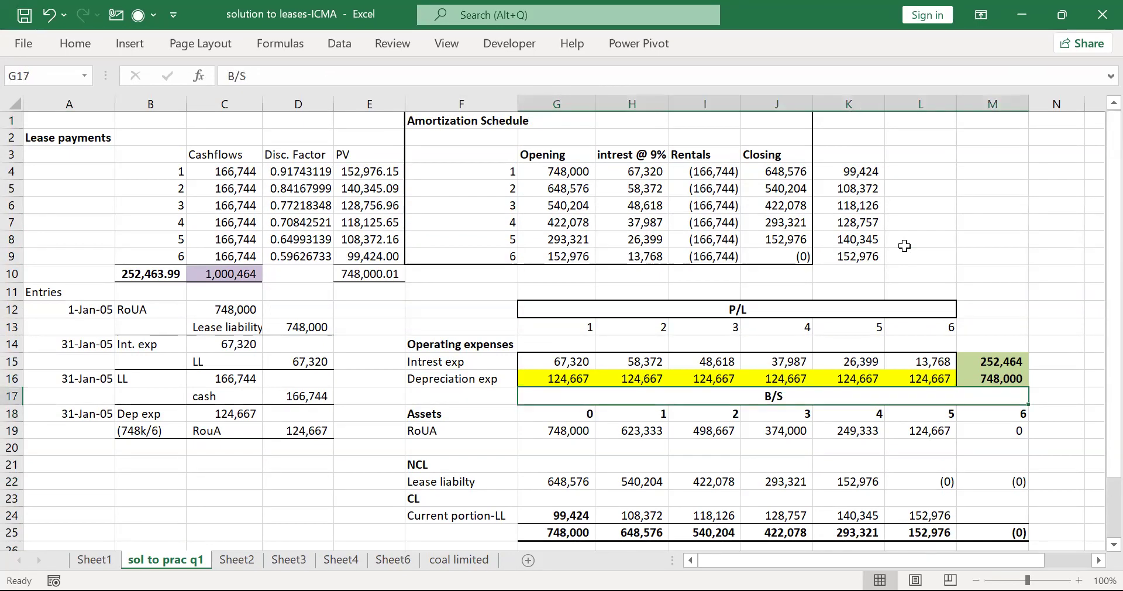
pyautogui.press('Left')
pyautogui.press('Right')
pyautogui.press('Down')
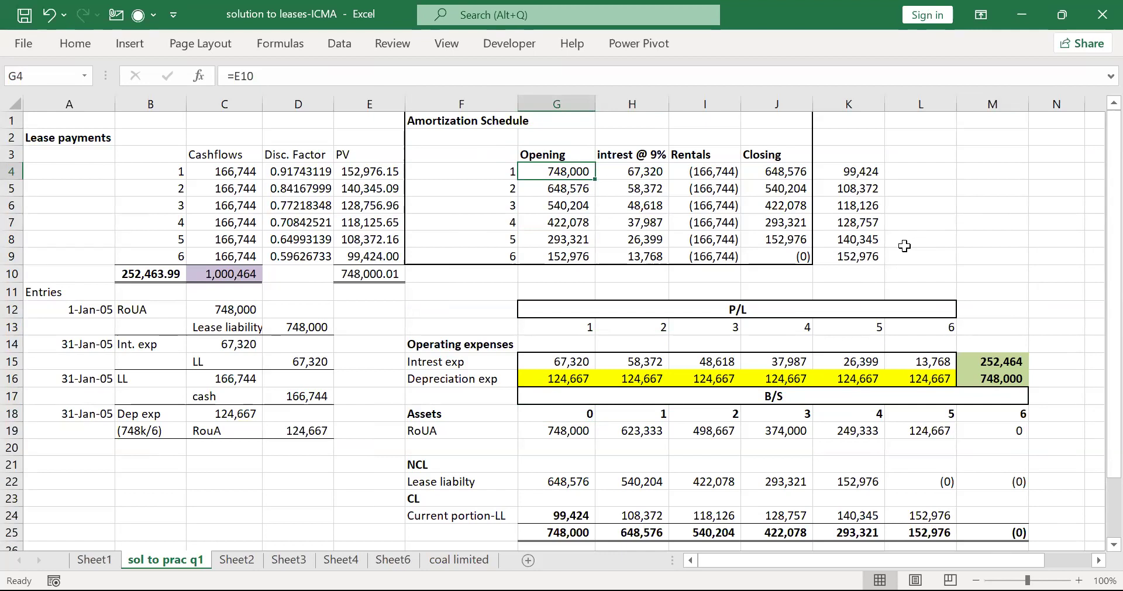
pyautogui.press('alt')
pyautogui.press('Escape')
pyautogui.hotkey('alt', 'h')
pyautogui.press('h')
pyautogui.press('Down')
pyautogui.press('Down')
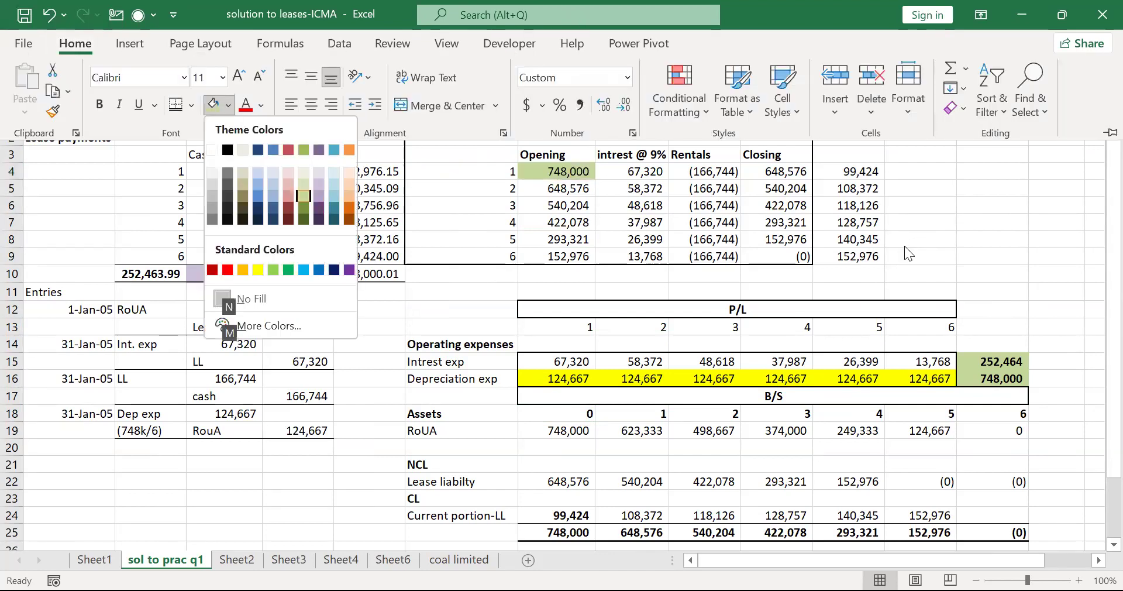
pyautogui.press('Return')
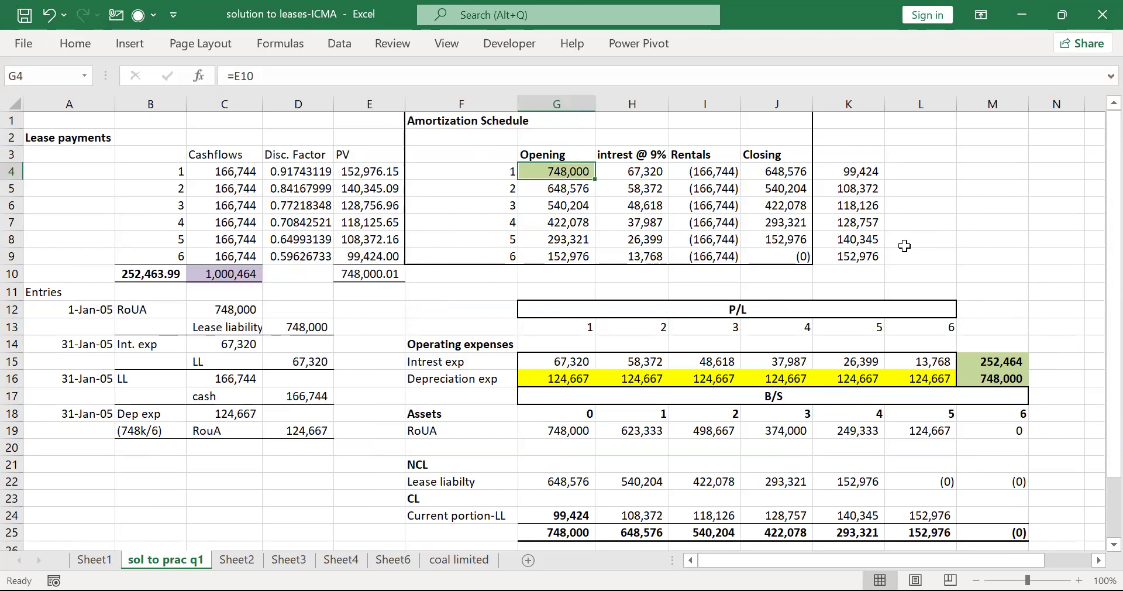
# Examine the first opening balance beside its period number, and follow column G down to the year 0 RoUA in G19.
pyautogui.press('Left')
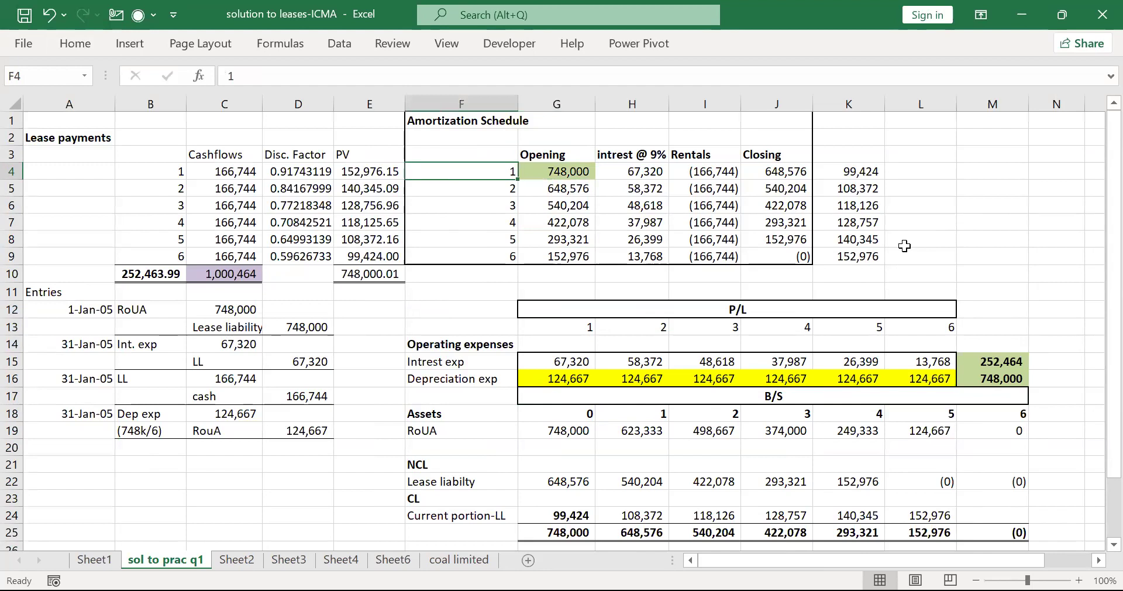
pyautogui.press('Right')
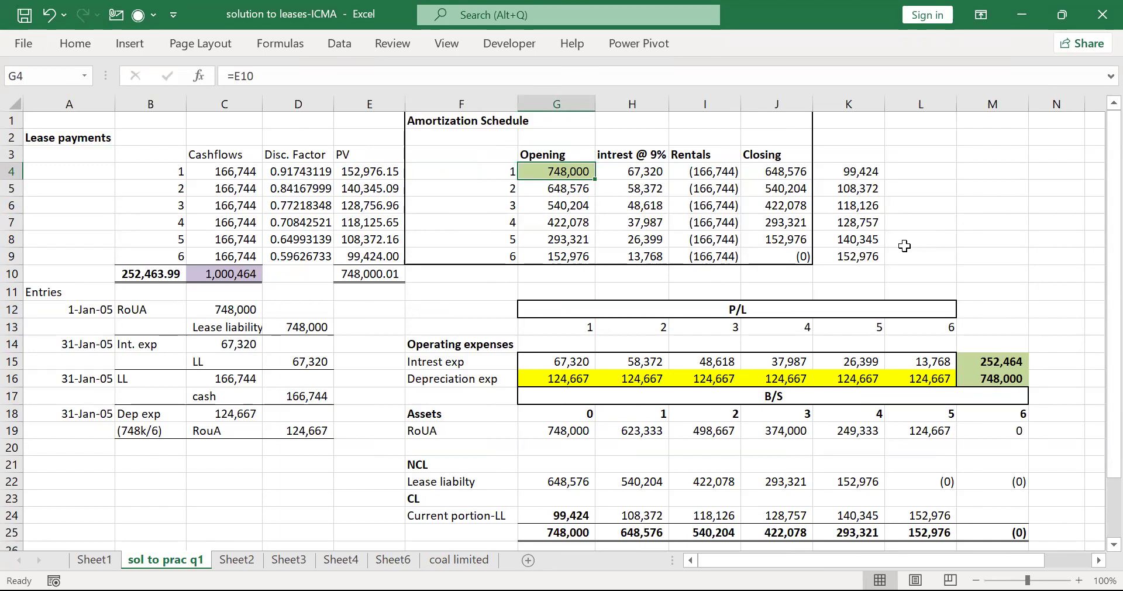
pyautogui.press('Left')
pyautogui.press('Right')
pyautogui.press('Down')
pyautogui.press('Down')
pyautogui.press('Down')
pyautogui.press('Down')
pyautogui.press('Down')
pyautogui.press('Down')
pyautogui.press('Down')
pyautogui.press('Down')
pyautogui.press('Down')
pyautogui.press('Down')
pyautogui.press('Down')
pyautogui.press('Down')
pyautogui.press('Down')
pyautogui.press('Down')
pyautogui.press('Down')
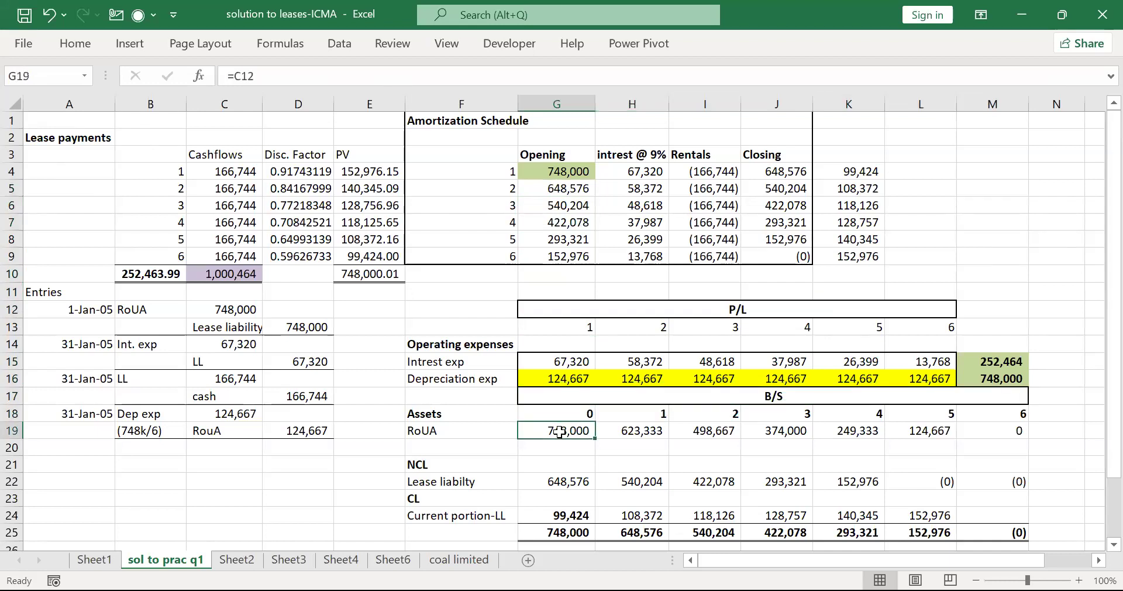
# Go back up column G and compare the highlighted opening balance in G4 with its period number in F4.
pyautogui.press('Up')
pyautogui.press('Up')
pyautogui.press('Up')
pyautogui.press('Up')
pyautogui.press('Up')
pyautogui.press('Up')
pyautogui.press('Up')
pyautogui.press('Up')
pyautogui.press('Up')
pyautogui.press('Up')
pyautogui.press('Up')
pyautogui.press('Up')
pyautogui.press('Up')
pyautogui.press('Up')
pyautogui.press('Up')
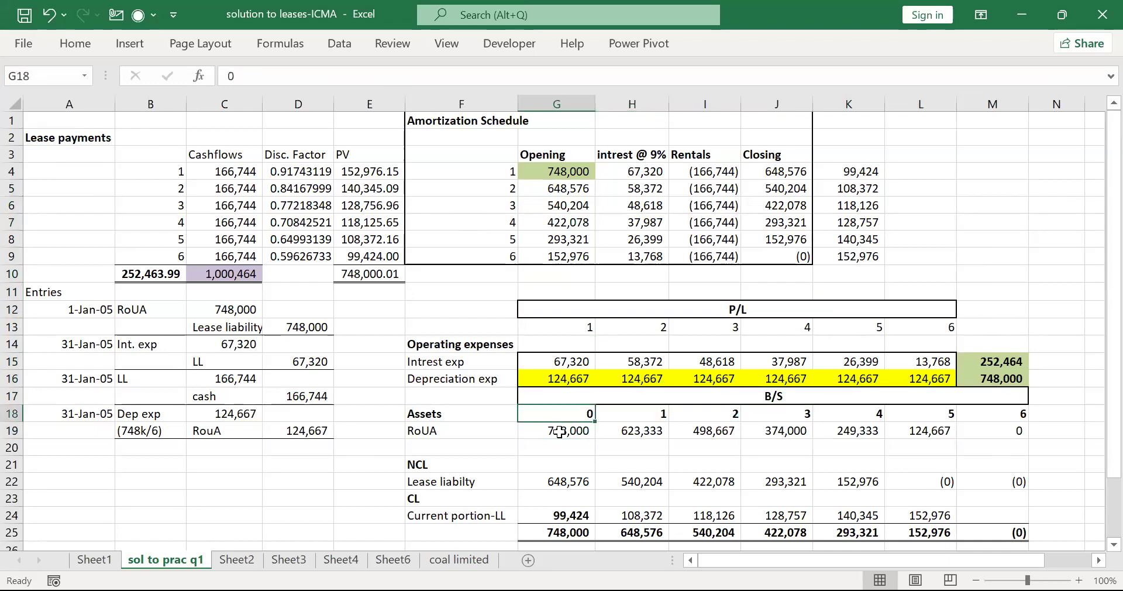
pyautogui.press('Left')
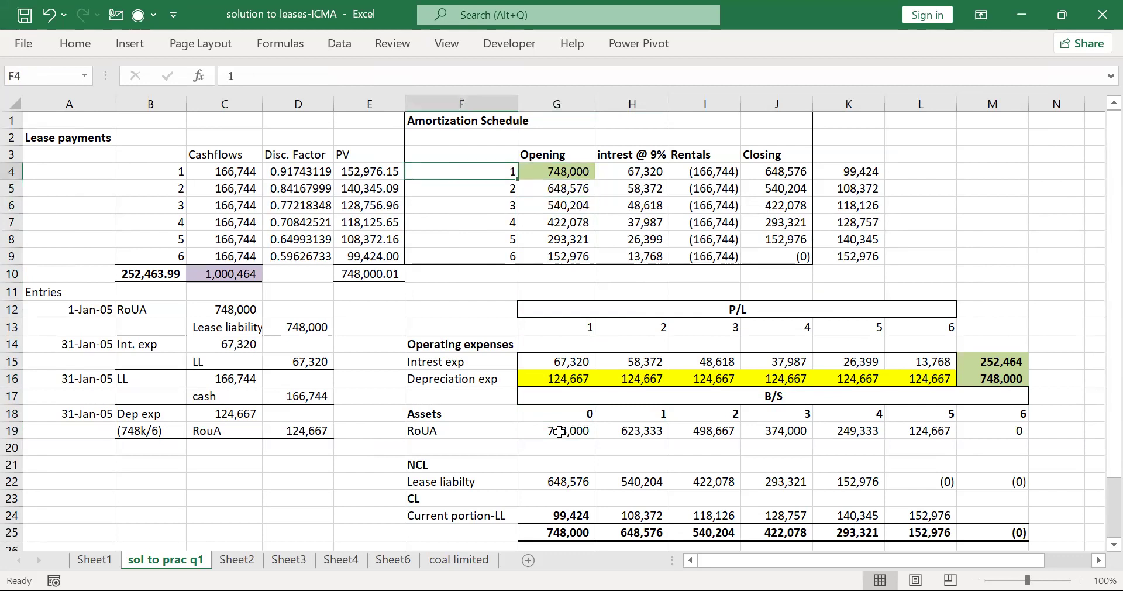
pyautogui.press('Right')
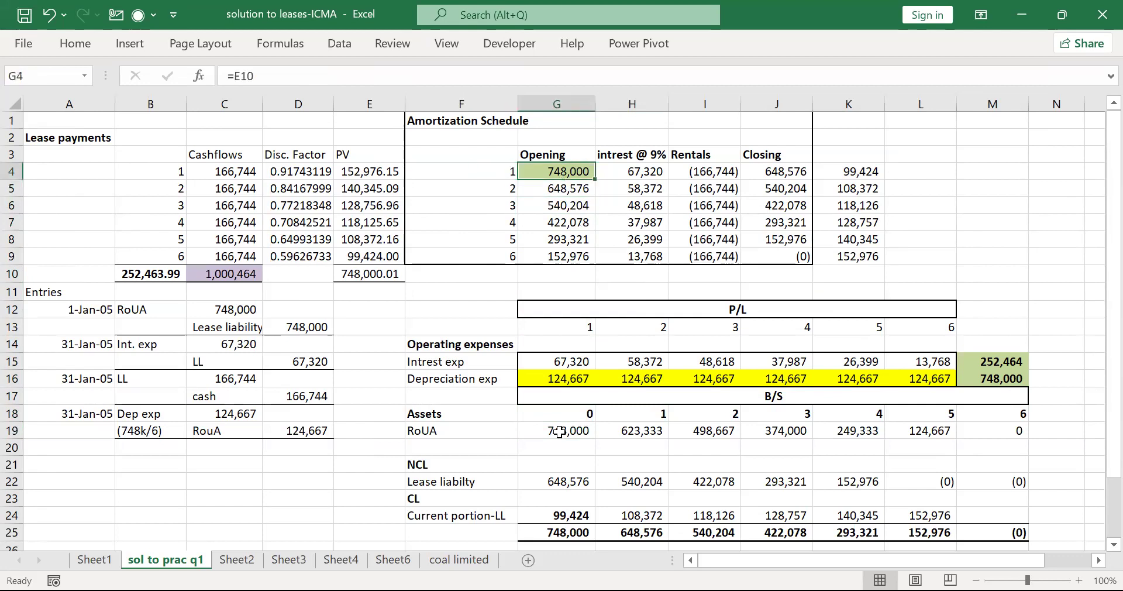
pyautogui.press('Left')
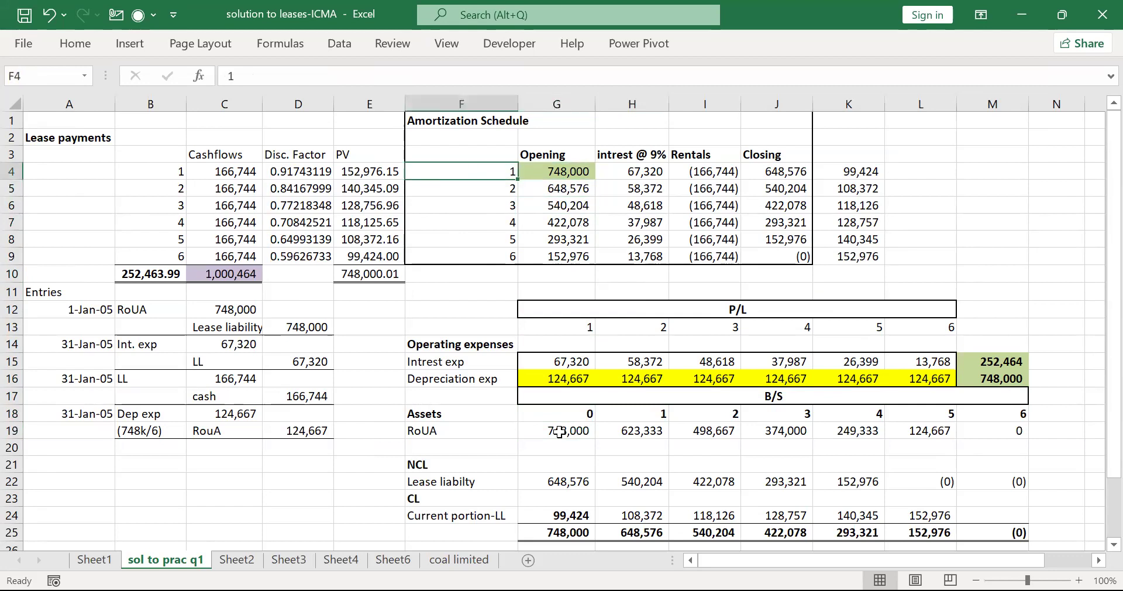
pyautogui.press('Right')
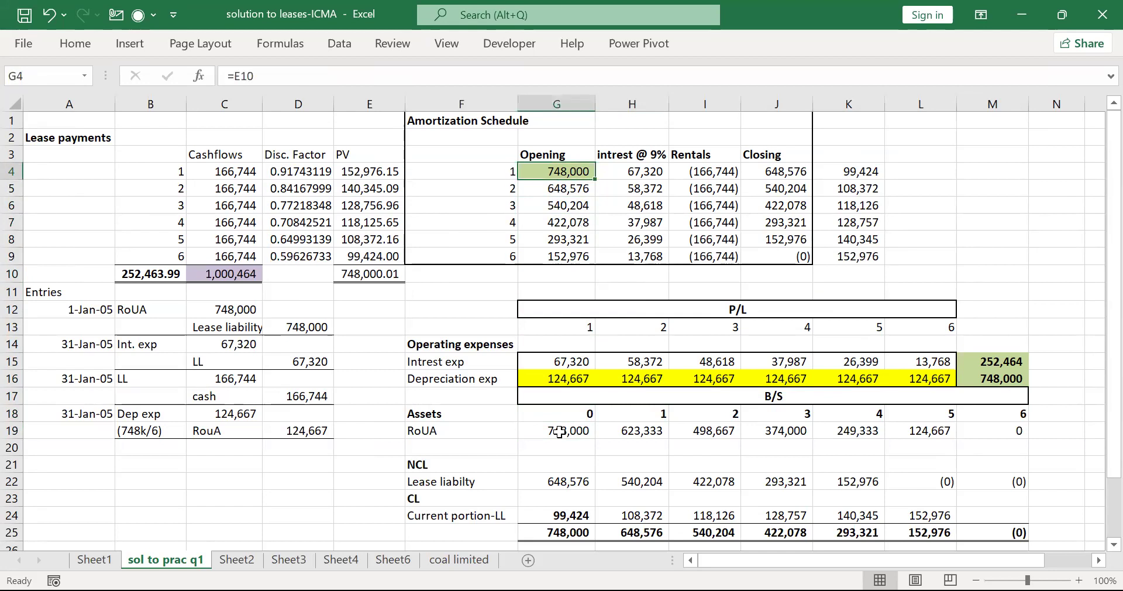
# Try renumbering the amortization schedule's periods in F4:F9 from 0 to 5.
pyautogui.press('Left')
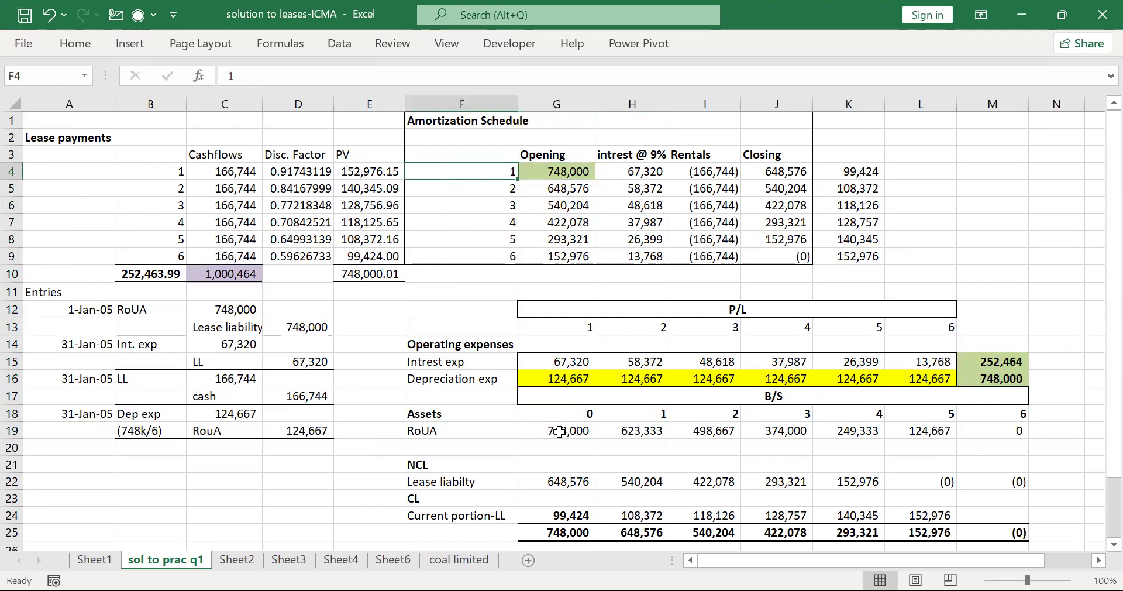
pyautogui.write('0')
pyautogui.press('Return')
pyautogui.write('1')
pyautogui.press('Return')
pyautogui.write('2')
pyautogui.press('Return')
pyautogui.write('3')
pyautogui.press('Return')
pyautogui.write('4')
pyautogui.press('Return')
pyautogui.write('5')
pyautogui.press('Return')
pyautogui.press('Up')
pyautogui.press('Up')
pyautogui.press('Up')
pyautogui.press('Up')
pyautogui.press('Up')
pyautogui.press('Up')
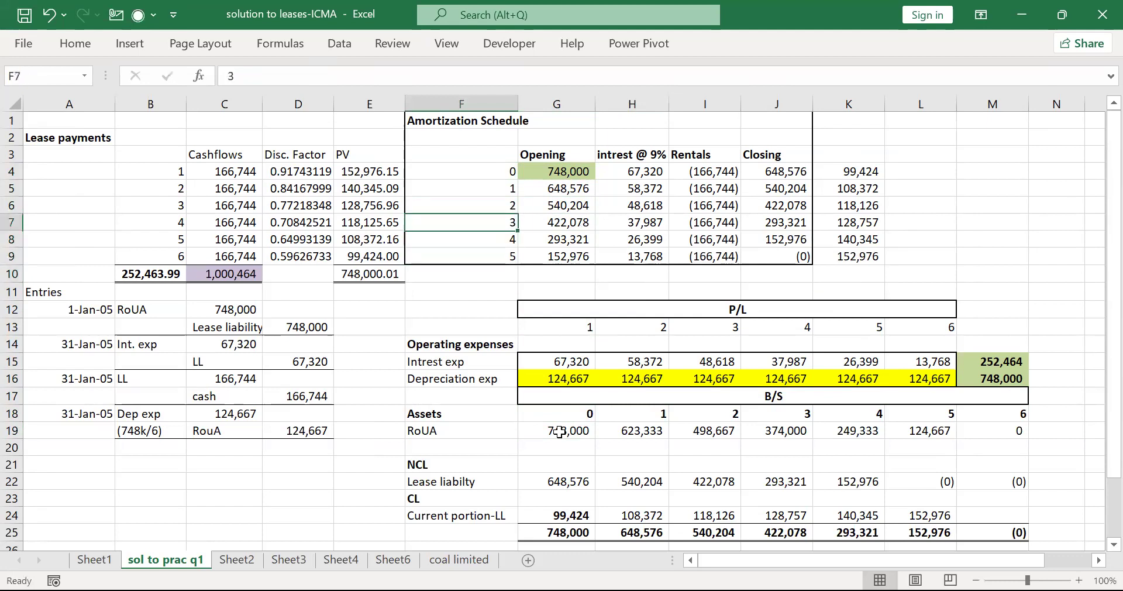
# Examine the schedule's first row from its period number through the opening balance, interest and rental to the closing balance.
pyautogui.press('Right')
pyautogui.press('Down')
pyautogui.press('Left')
pyautogui.press('Up')
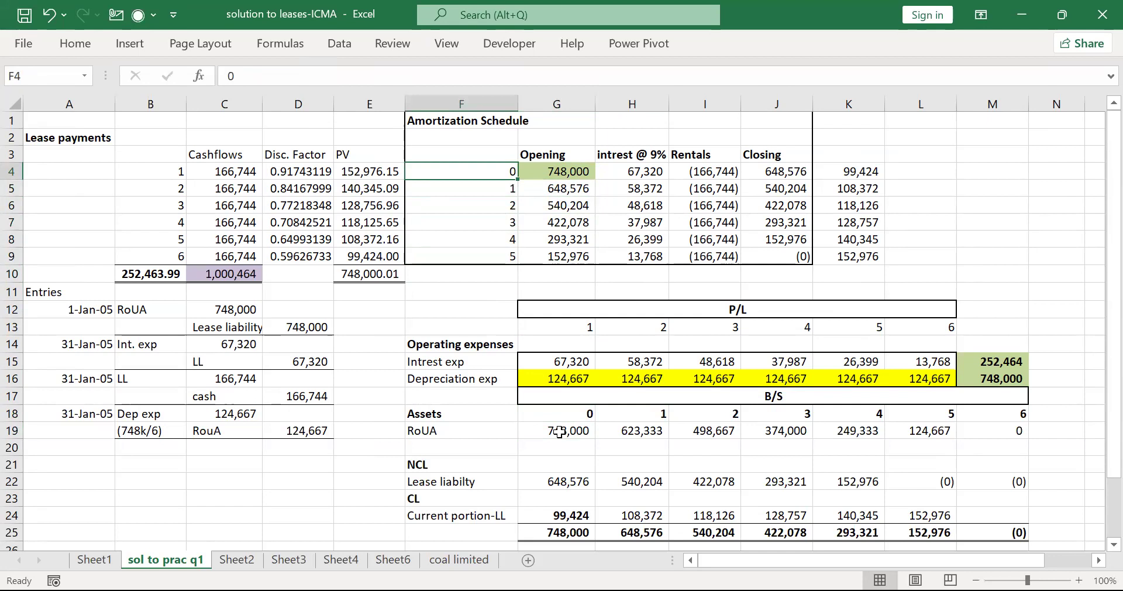
pyautogui.press('Right')
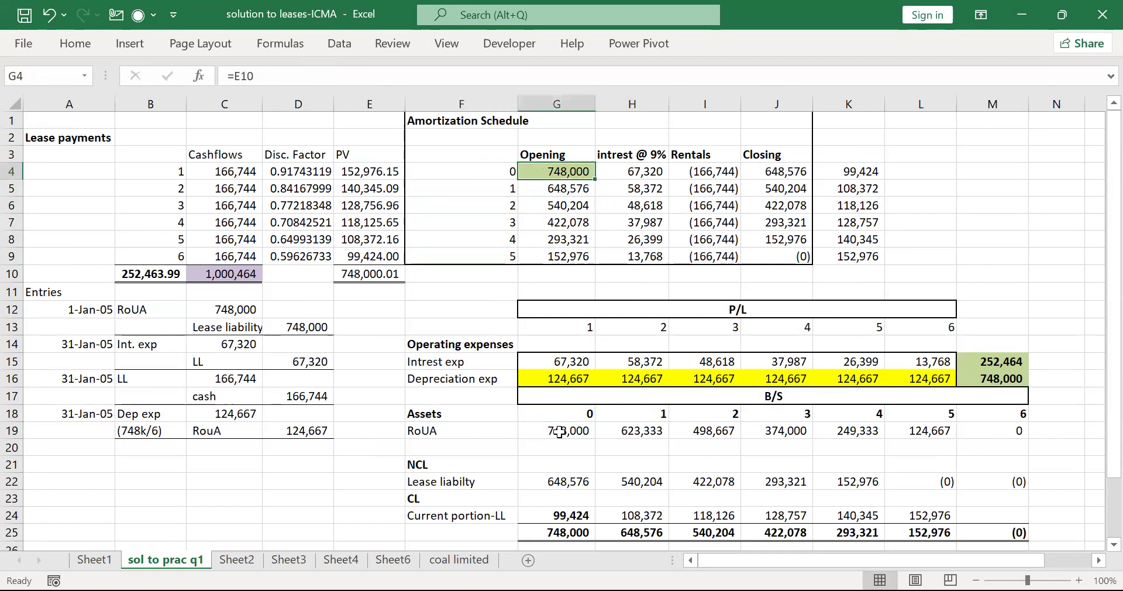
pyautogui.press('Right')
pyautogui.press('Left')
pyautogui.press('Right')
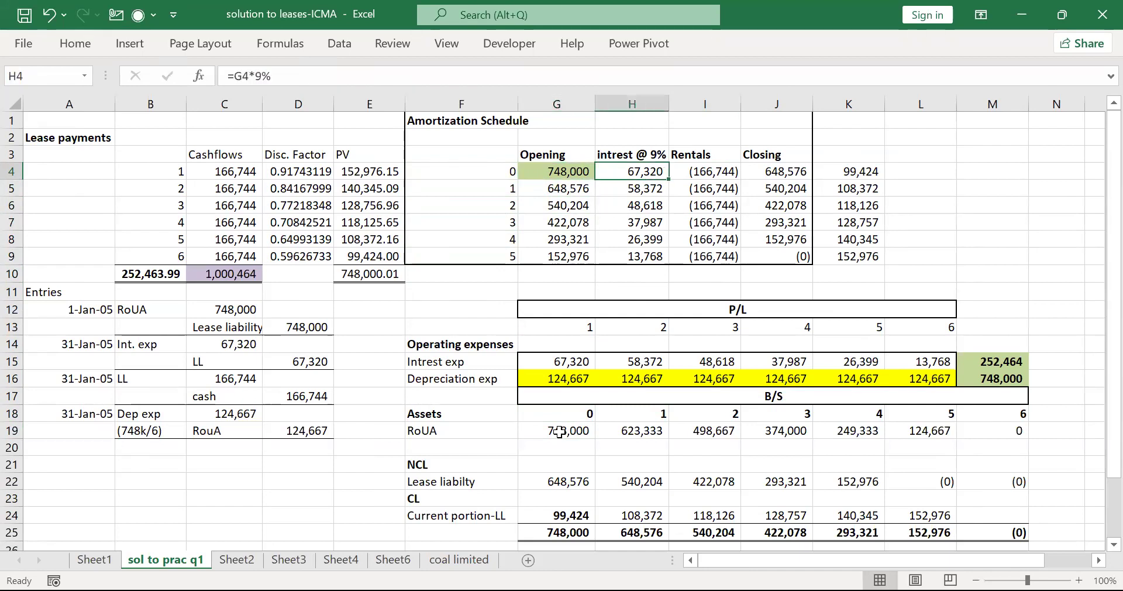
pyautogui.press('Right')
pyautogui.press('Right')
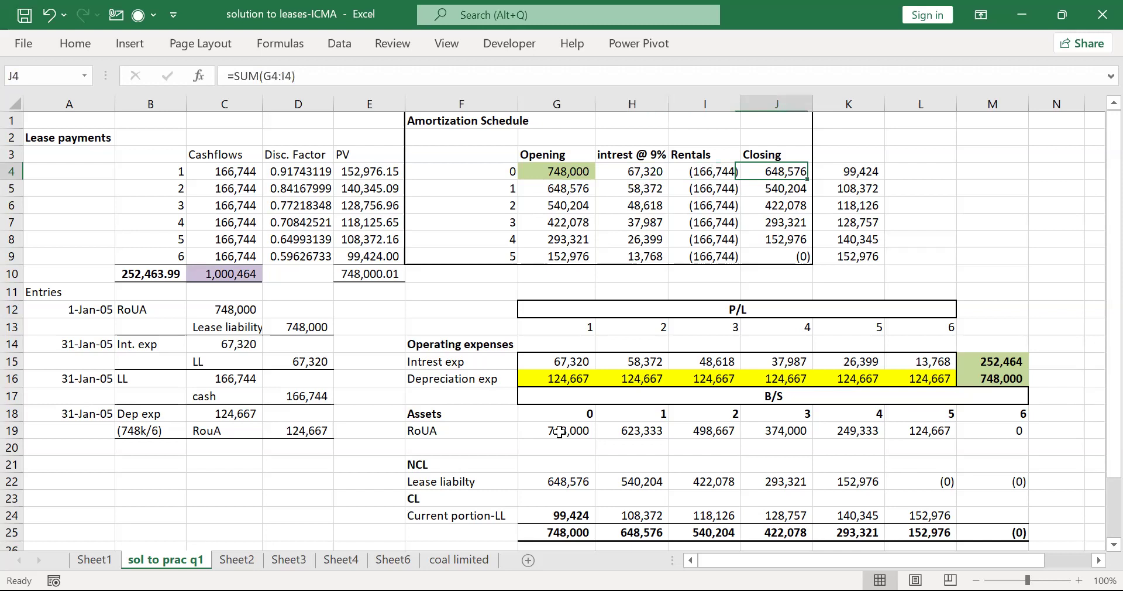
# Renumber the amortization schedule's periods in F4:F9 from 1 to 6, checking the second period's interest and closing balance on the way.
pyautogui.press('Left')
pyautogui.press('Left')
pyautogui.press('Left')
pyautogui.press('Left')
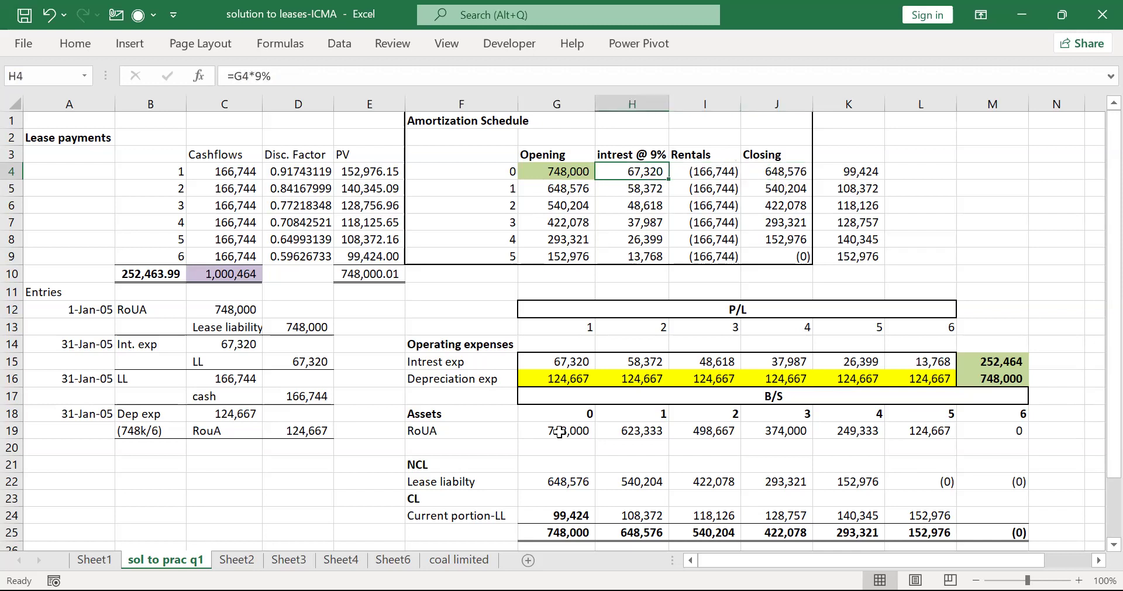
pyautogui.write('1')
pyautogui.press('Return')
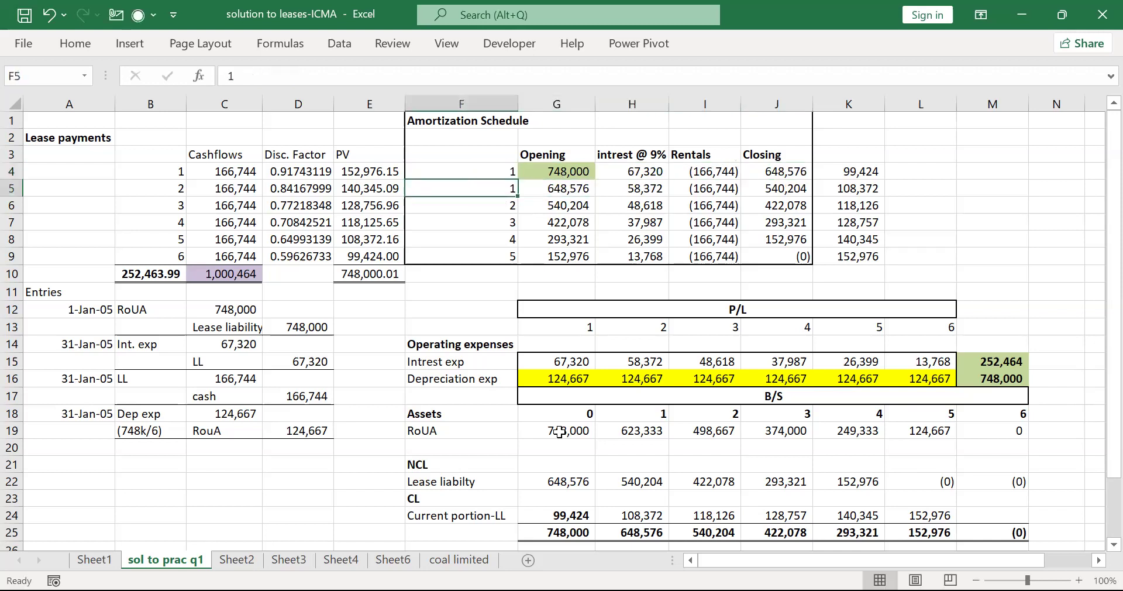
pyautogui.write('2')
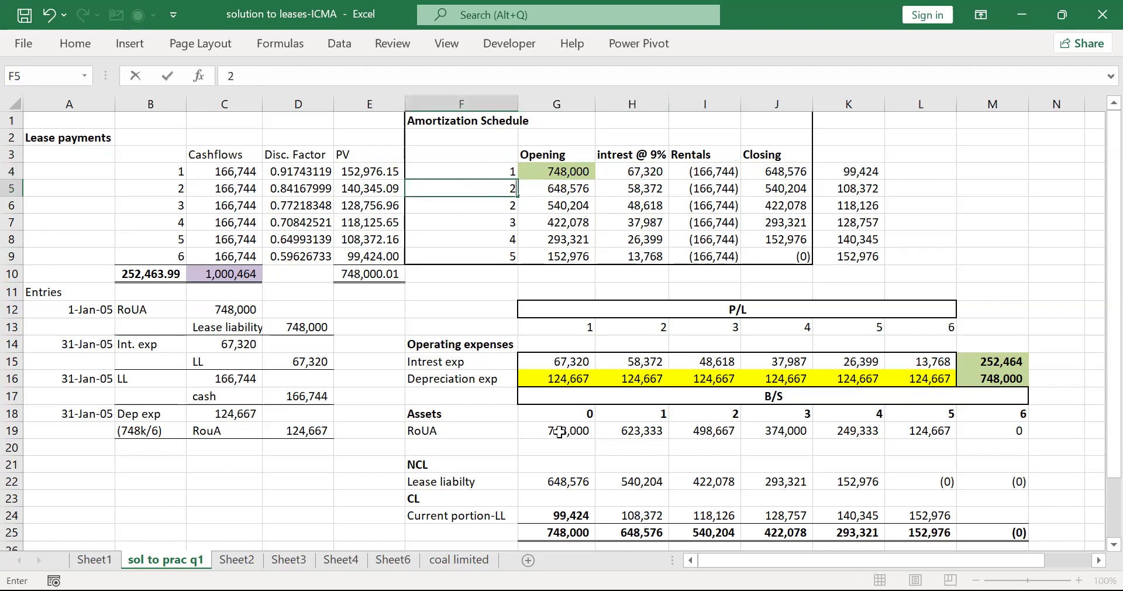
pyautogui.press('Right')
pyautogui.press('Right')
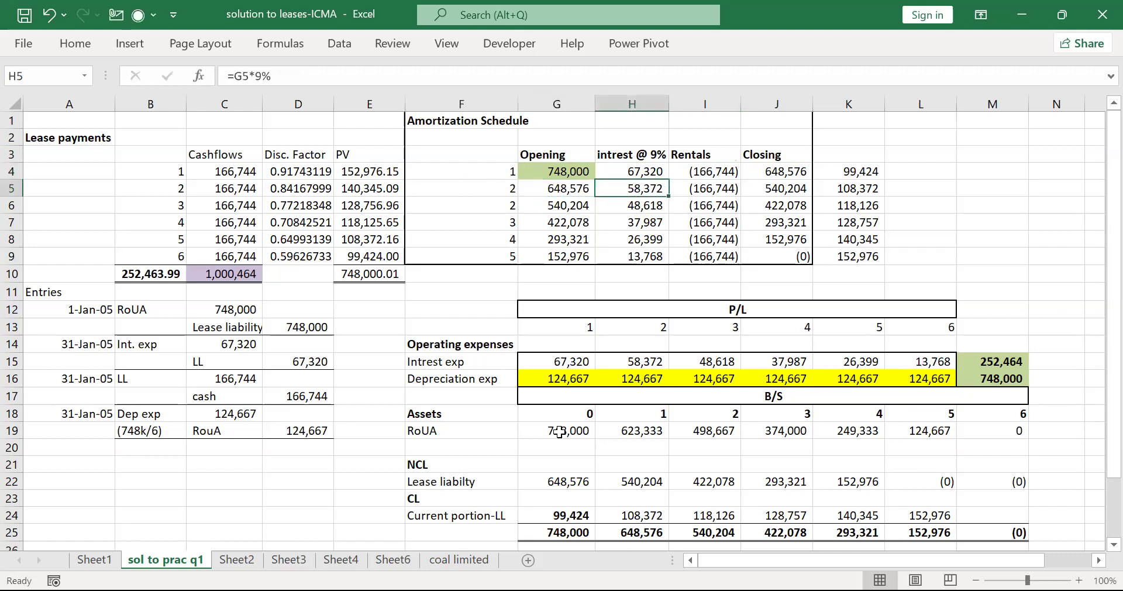
pyautogui.press('Right')
pyautogui.press('Right')
pyautogui.press('Left')
pyautogui.press('Left')
pyautogui.press('Left')
pyautogui.press('Down')
pyautogui.press('Left')
pyautogui.write('3')
pyautogui.press('Return')
pyautogui.write('4')
pyautogui.press('Return')
pyautogui.write('5')
pyautogui.press('Return')
pyautogui.write('6')
pyautogui.press('Return')
# Look across from the amortization schedule to the journal entries area and return to cell A1.
pyautogui.press('Down')
pyautogui.press('Down')
pyautogui.press('Down')
pyautogui.press('Down')
pyautogui.press('Down')
pyautogui.press('Down')
pyautogui.press('Left')
pyautogui.press('Left')
pyautogui.press('Left')
pyautogui.press('Left')
pyautogui.press('Left')
pyautogui.press('Down')
pyautogui.press('Up')
pyautogui.hotkey('ctrl', 'Home')
# Look down column B through the lease payments and journal entries to row 23, ending at E19 beside the depreciation entry.
pyautogui.press('Right')
pyautogui.press('Down')
pyautogui.press('Down')
pyautogui.press('Down')
pyautogui.press('Down')
pyautogui.press('Down')
pyautogui.press('Down')
pyautogui.press('Down')
pyautogui.press('Down')
pyautogui.press('Down')
pyautogui.press('Down')
pyautogui.press('Down')
pyautogui.press('Down')
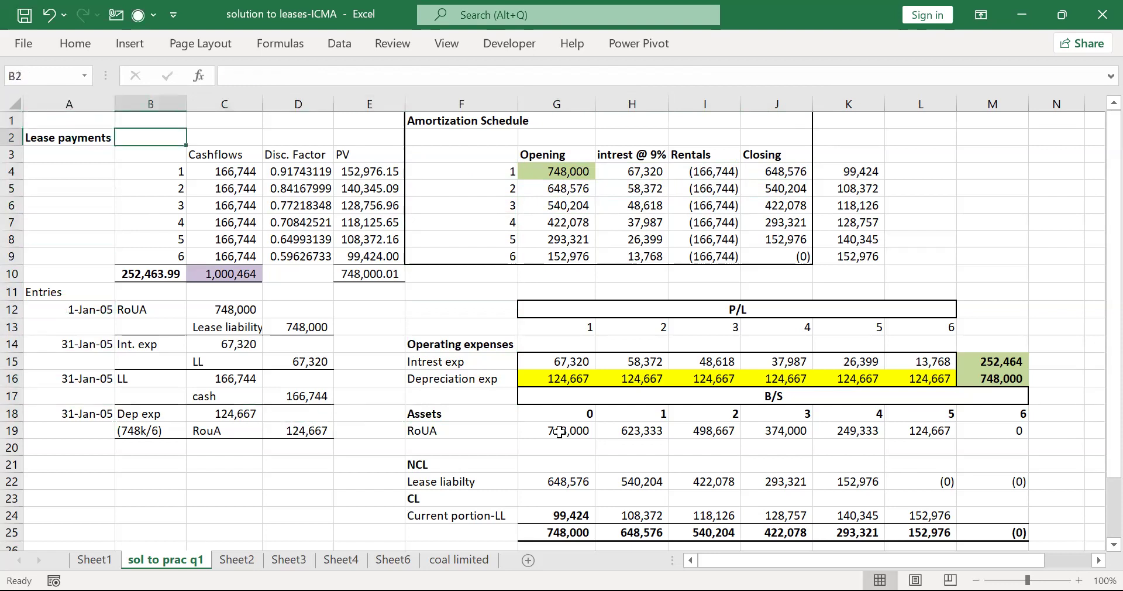
pyautogui.press('Down')
pyautogui.press('Down')
pyautogui.press('Down')
pyautogui.press('Down')
pyautogui.press('Down')
pyautogui.press('Down')
pyautogui.press('Down')
pyautogui.press('Down')
pyautogui.press('Down')
pyautogui.press('Down')
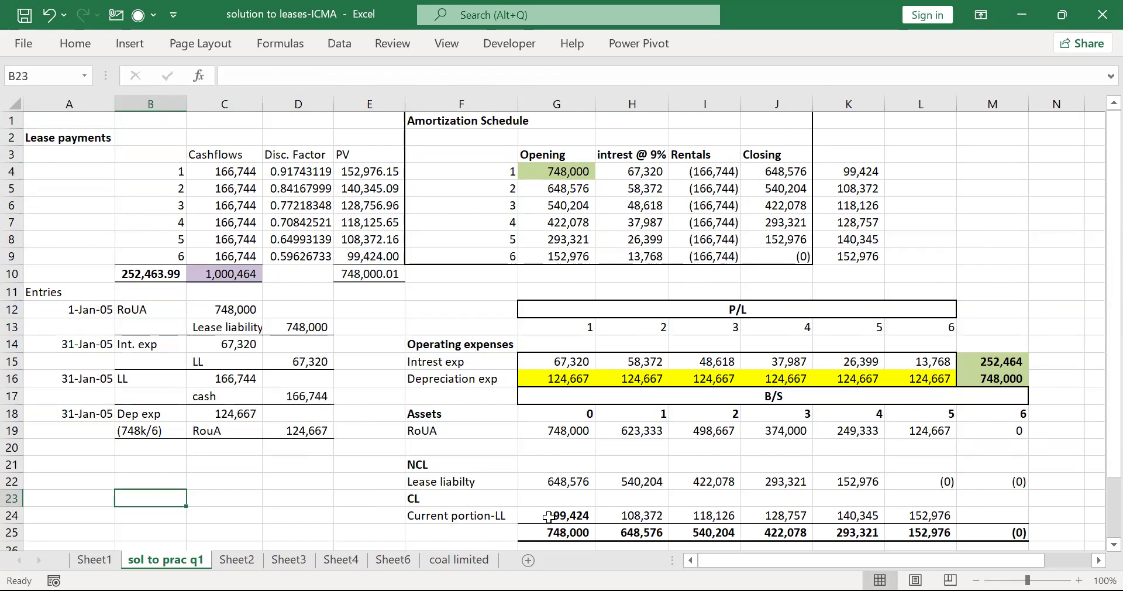
pyautogui.click(350, 429)
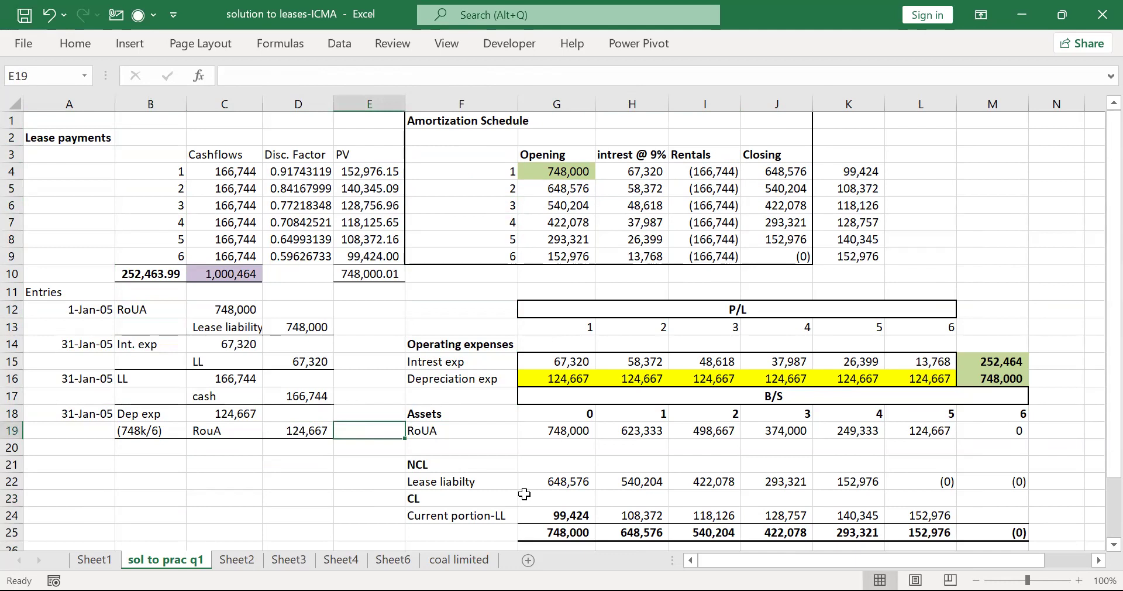
# Look up column D from the depreciation entry through the journal entries and discount factors, ending at cell C2.
pyautogui.click(316, 414)
pyautogui.press('Up')
pyautogui.press('Up')
pyautogui.press('Up')
pyautogui.press('Up')
pyautogui.press('Up')
pyautogui.press('Up')
pyautogui.press('Up')
pyautogui.press('Up')
pyautogui.press('Up')
pyautogui.press('Up')
pyautogui.press('Up')
pyautogui.press('Up')
pyautogui.press('Up')
pyautogui.press('Up')
pyautogui.press('Up')
pyautogui.press('Up')
pyautogui.press('Left')
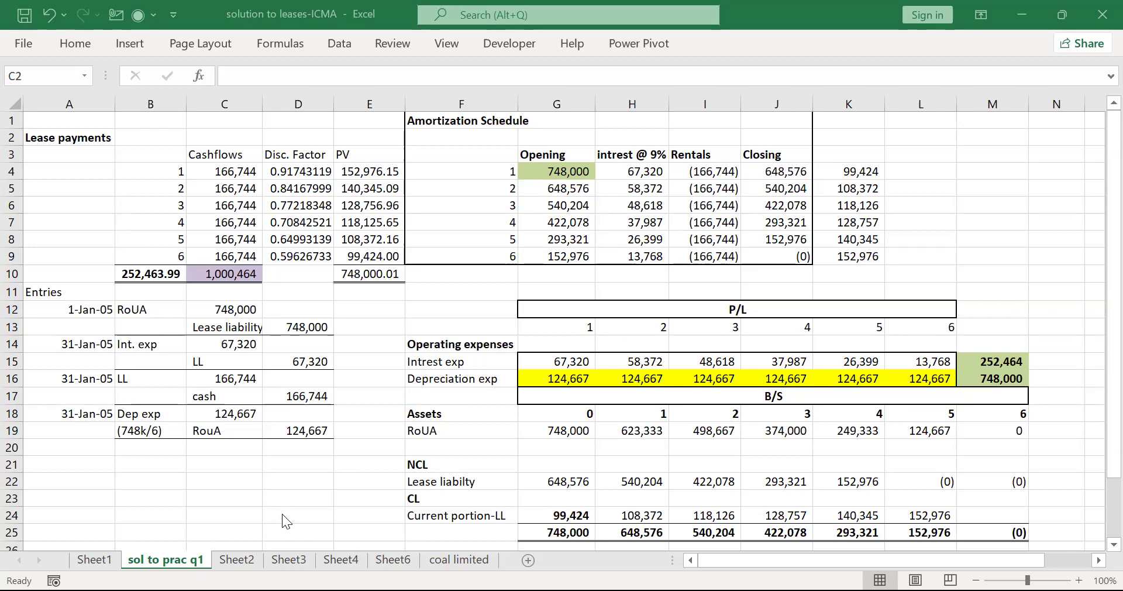
# Switch to the IFRS 16 questions PDF in Foxit Reader and read Question-2's lease terms and requirements below Question-1.
pyautogui.hotkey('alt', 'Tab')
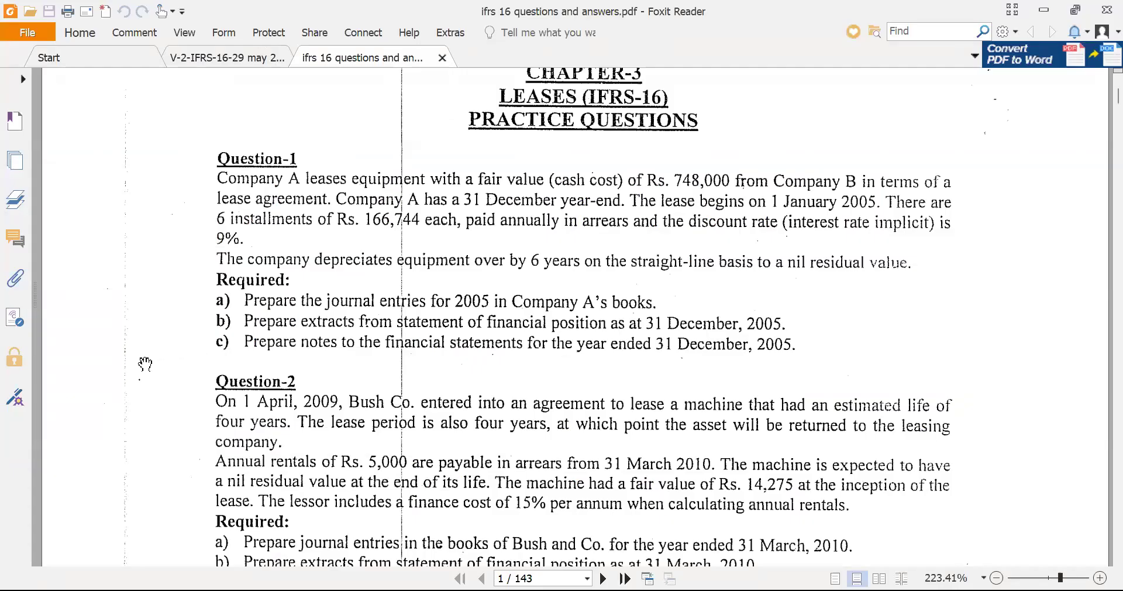
pyautogui.scroll(-1, 145, 364)
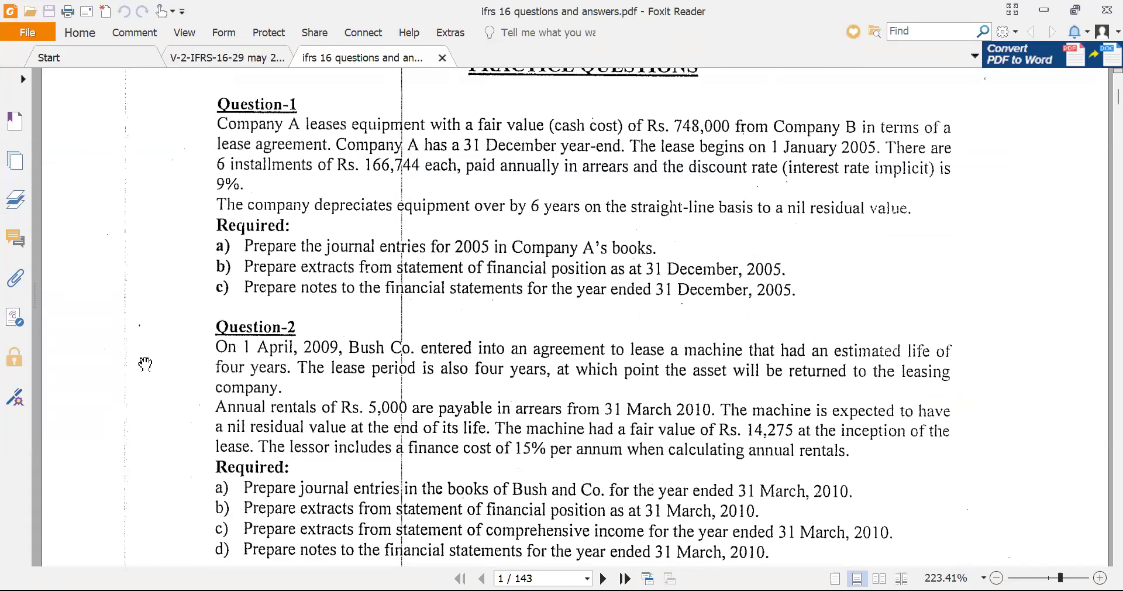
pyautogui.scroll(-1, 145, 363)
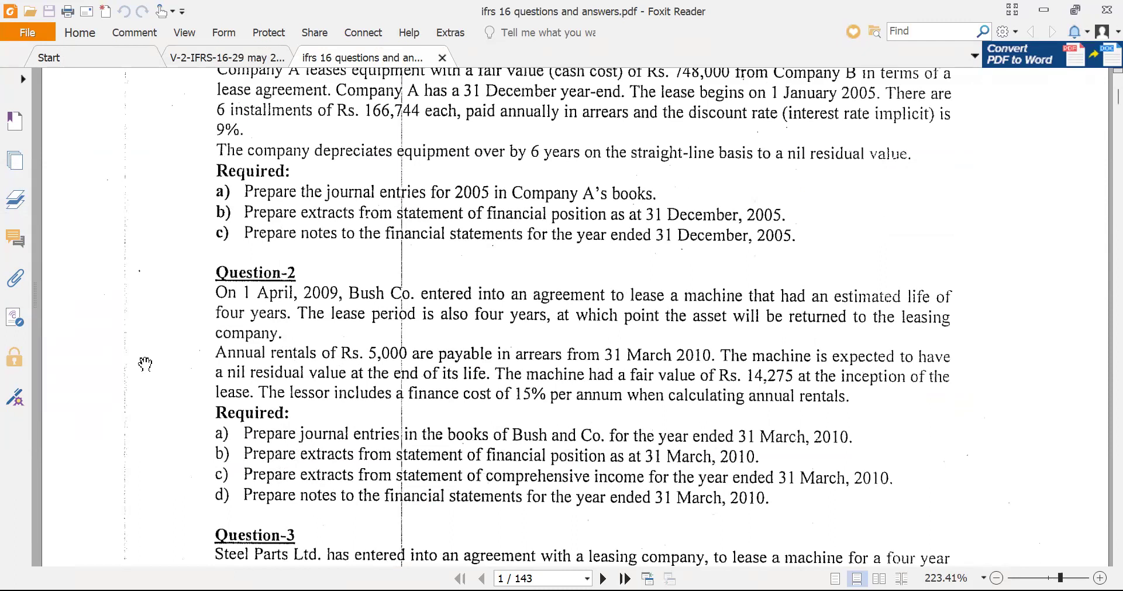
pyautogui.scroll(-1, 145, 363)
pyautogui.scroll(1, 145, 364)
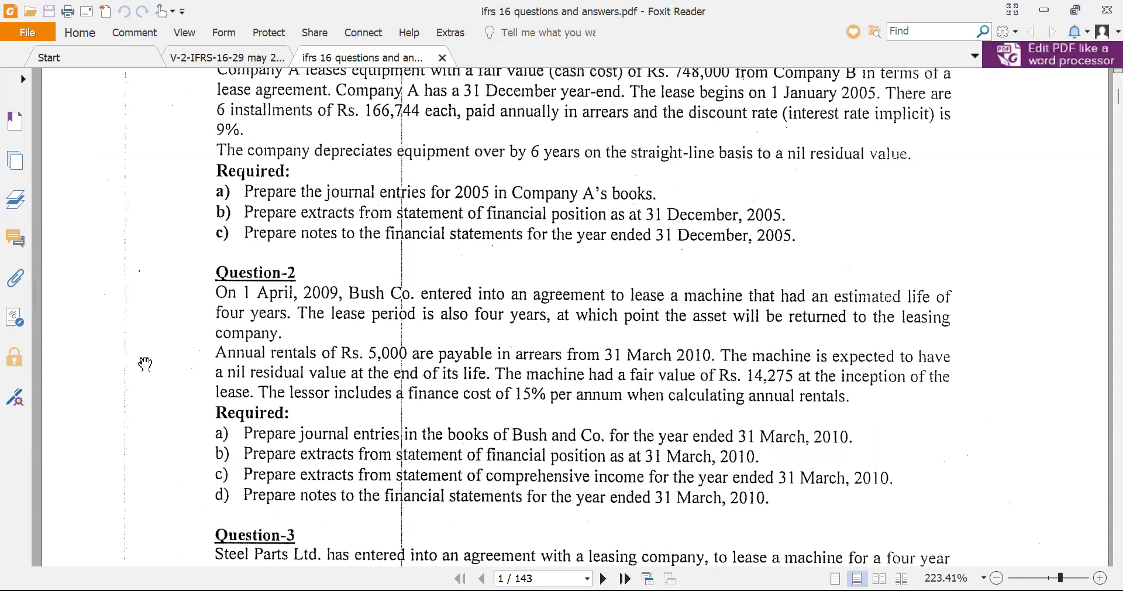
pyautogui.scroll(-1, 145, 364)
pyautogui.scroll(2, 145, 364)
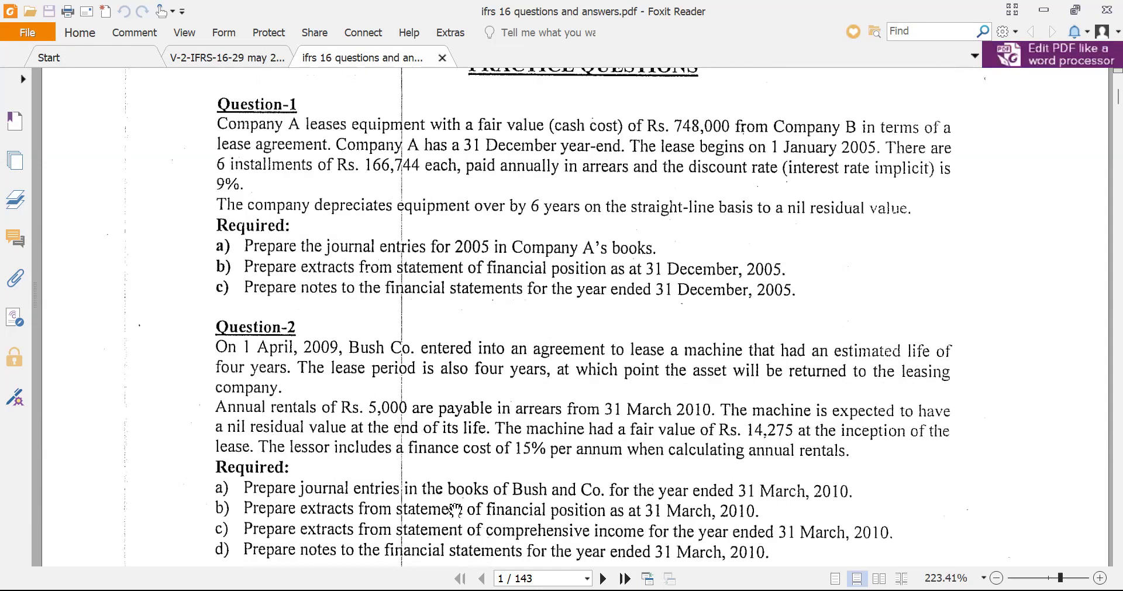